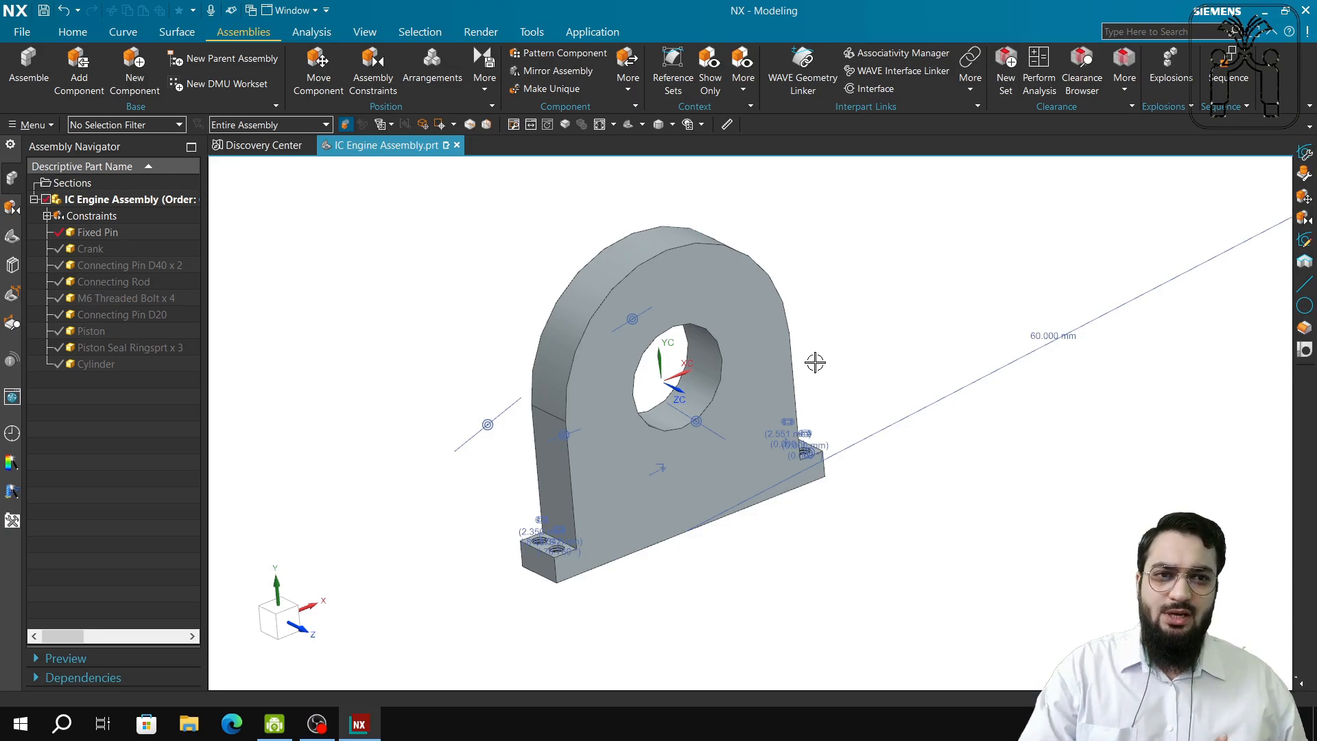
Place a second Fixed Pin.prt right of the first, rotate it about ZC, and browse the IC Engine part folder.
left_click(81, 80)
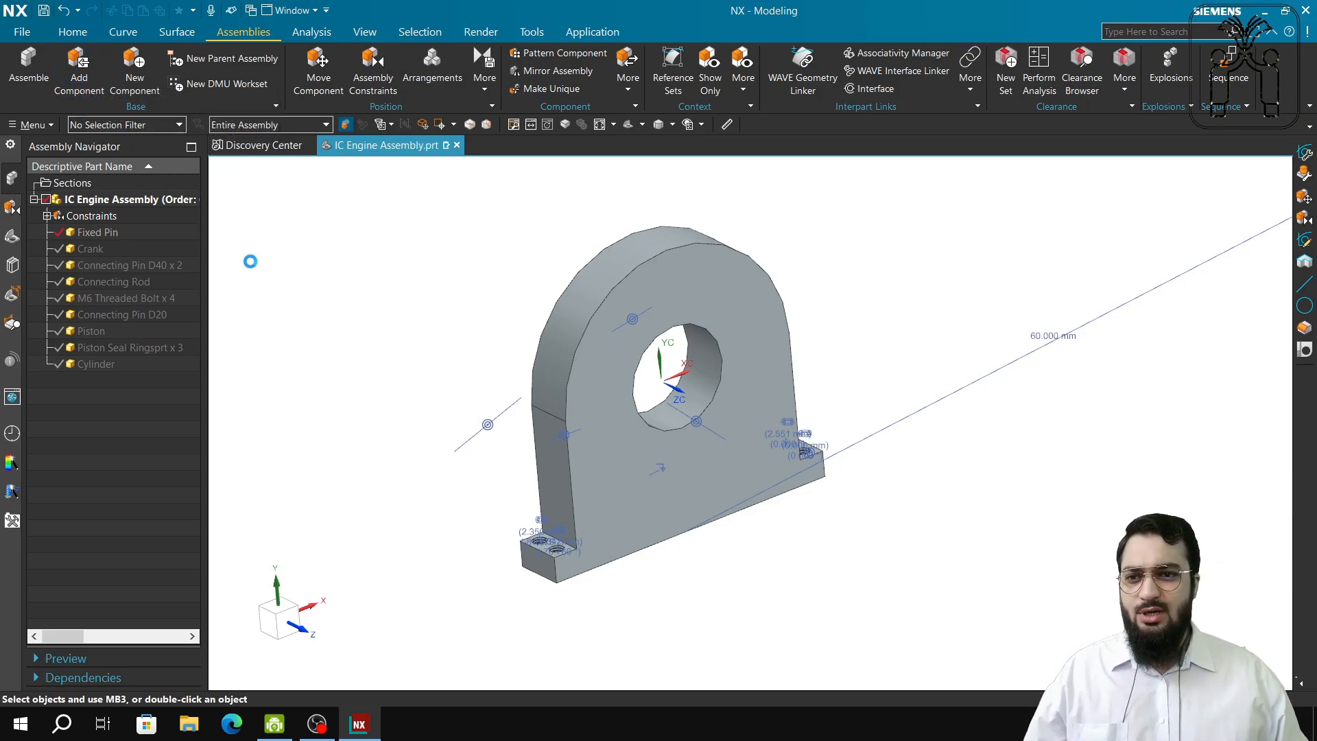
scroll(130, 176, "down", 1)
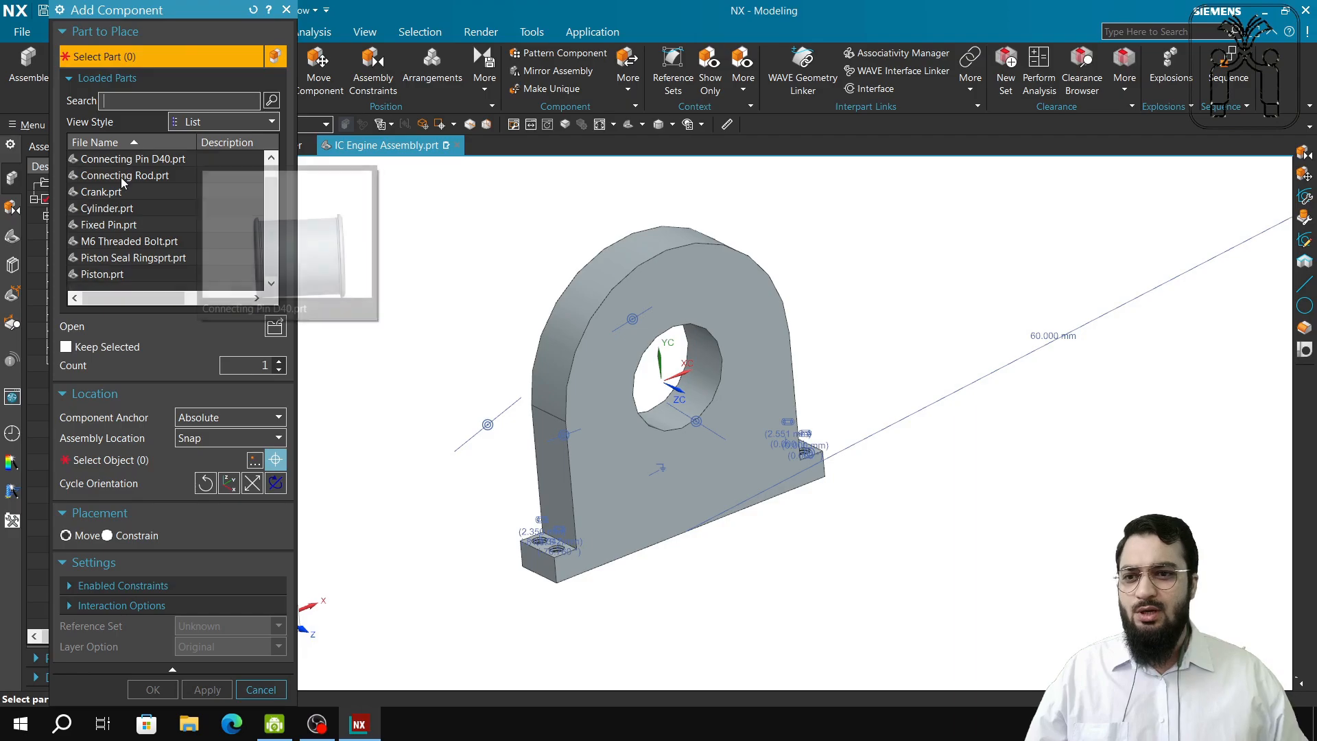
mouse_move(125, 232)
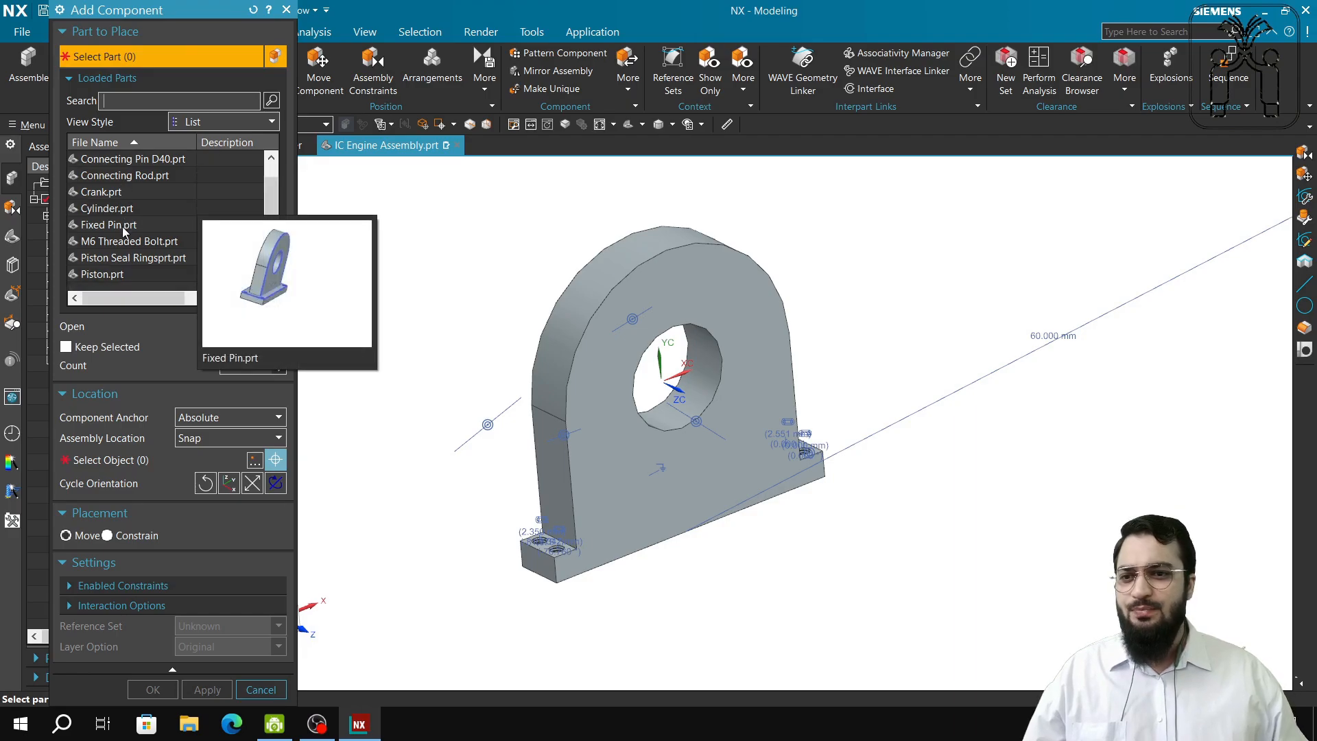
left_click(125, 226)
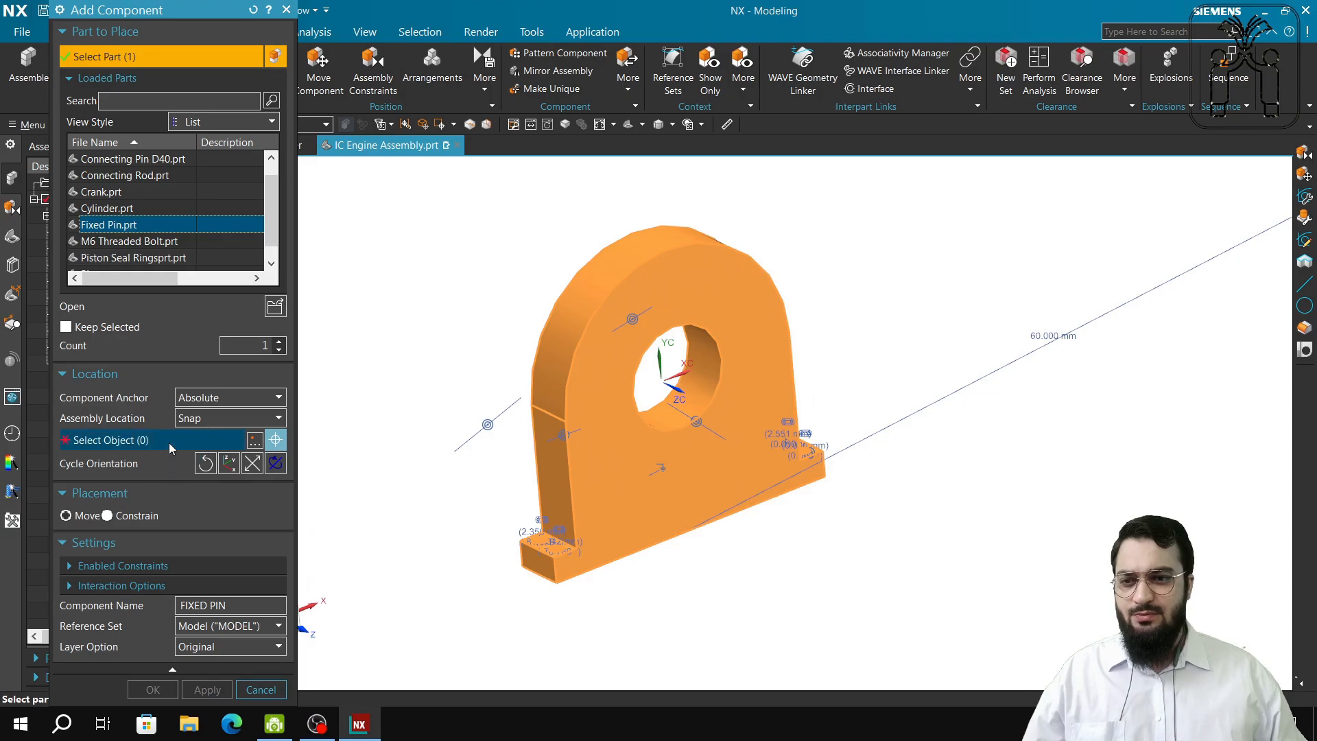
left_click(168, 442)
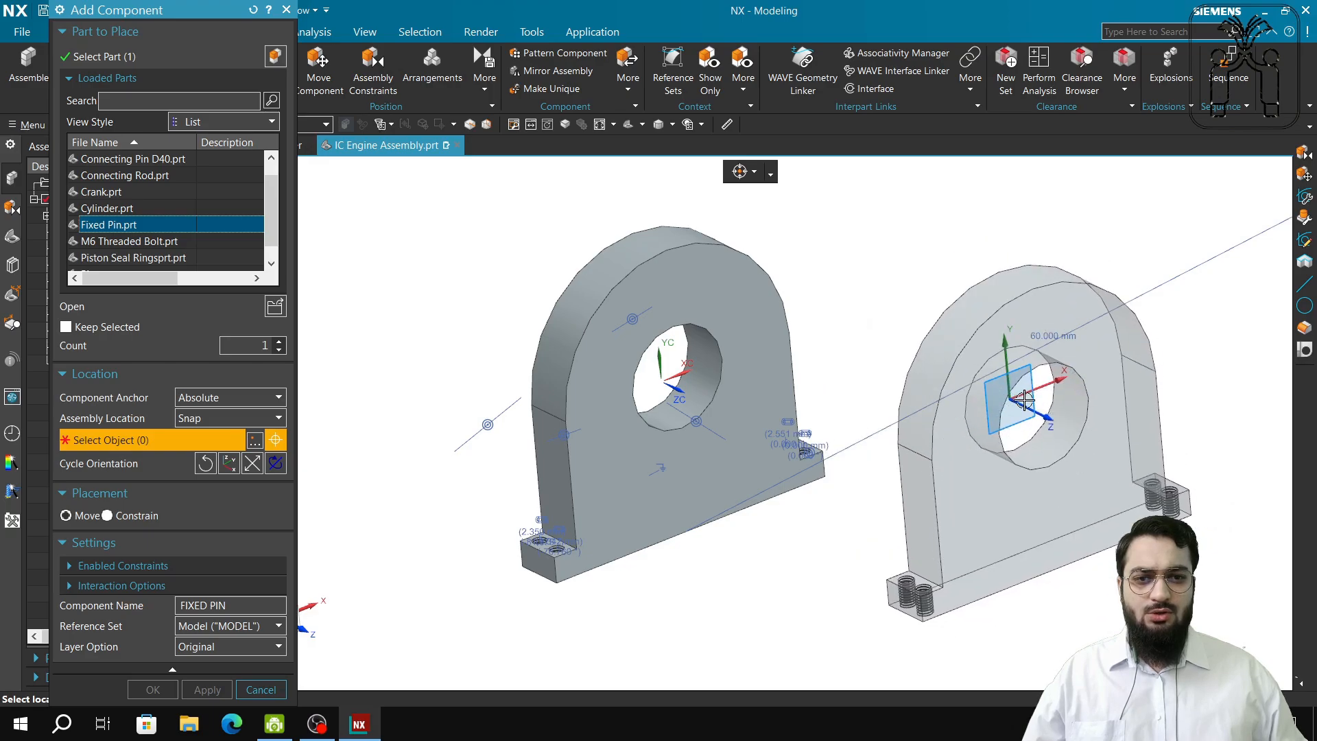
left_click(1025, 399)
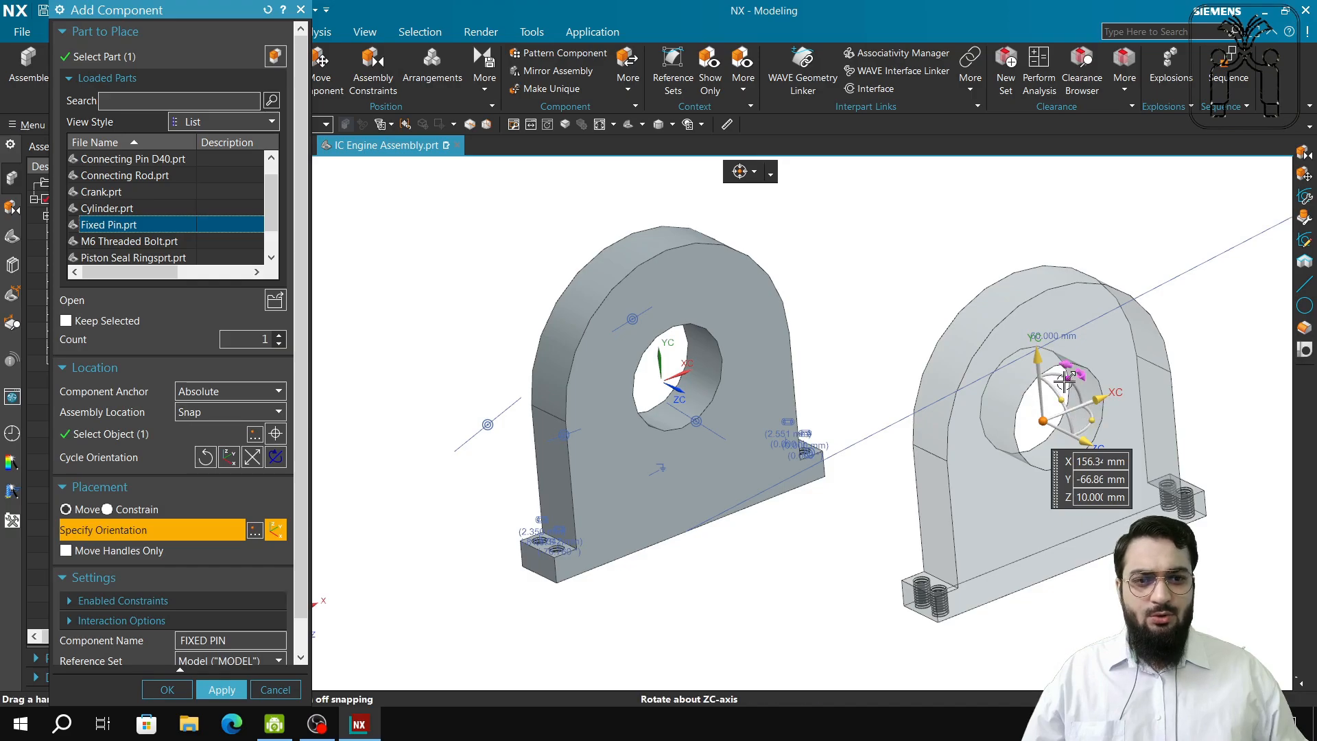
left_click_drag(1064, 382, 1073, 277)
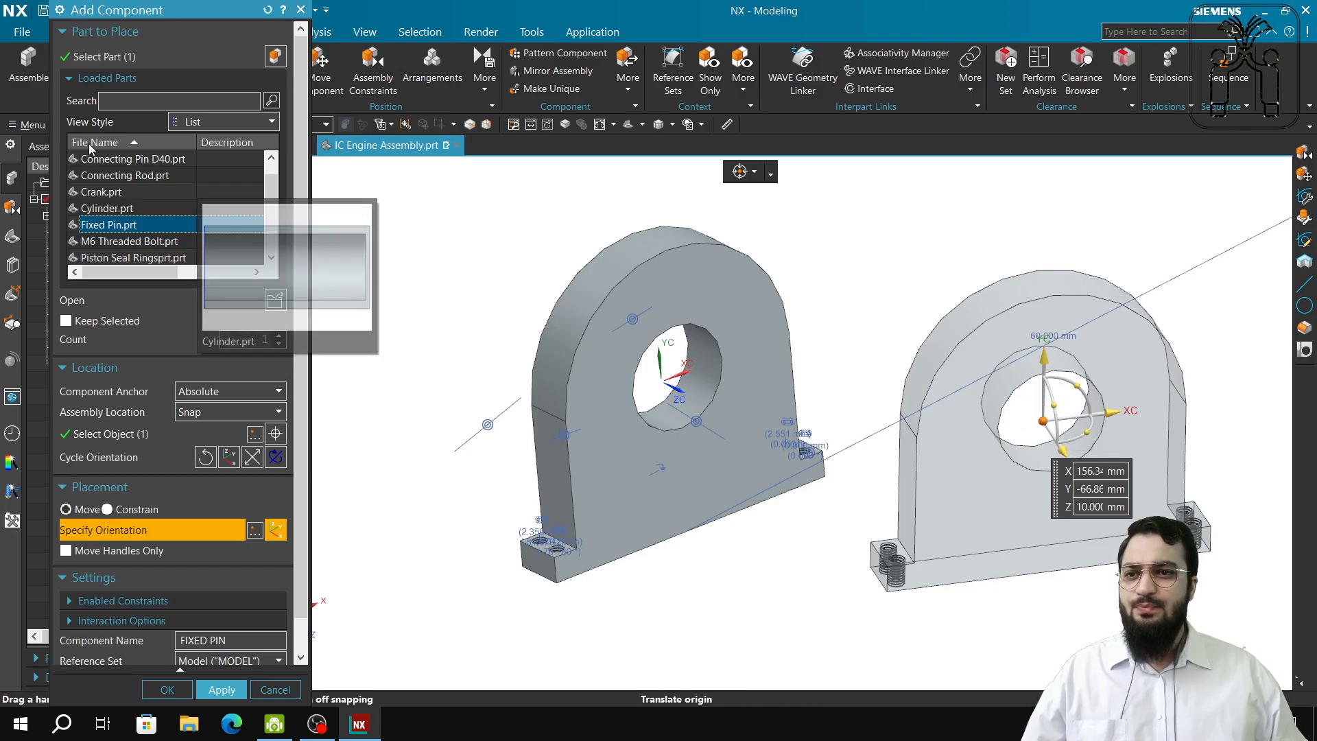
mouse_move(100, 163)
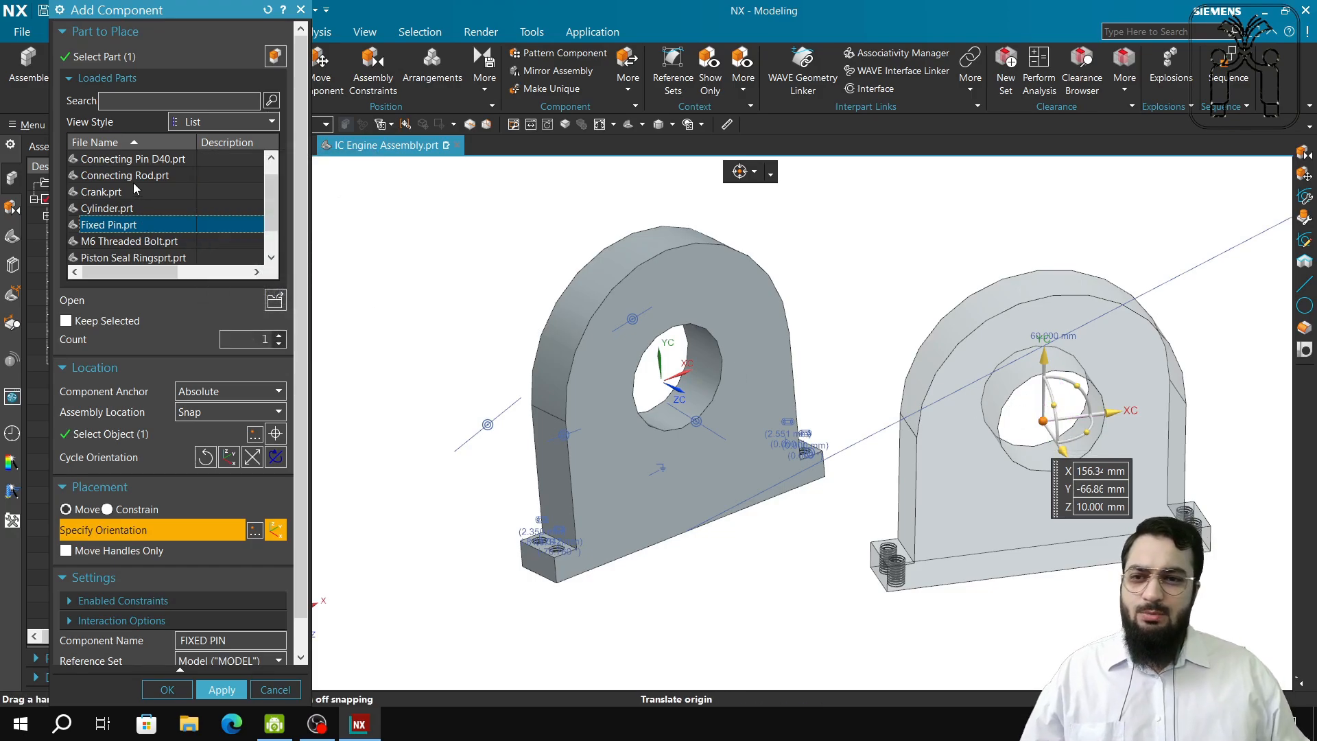
left_click(277, 306)
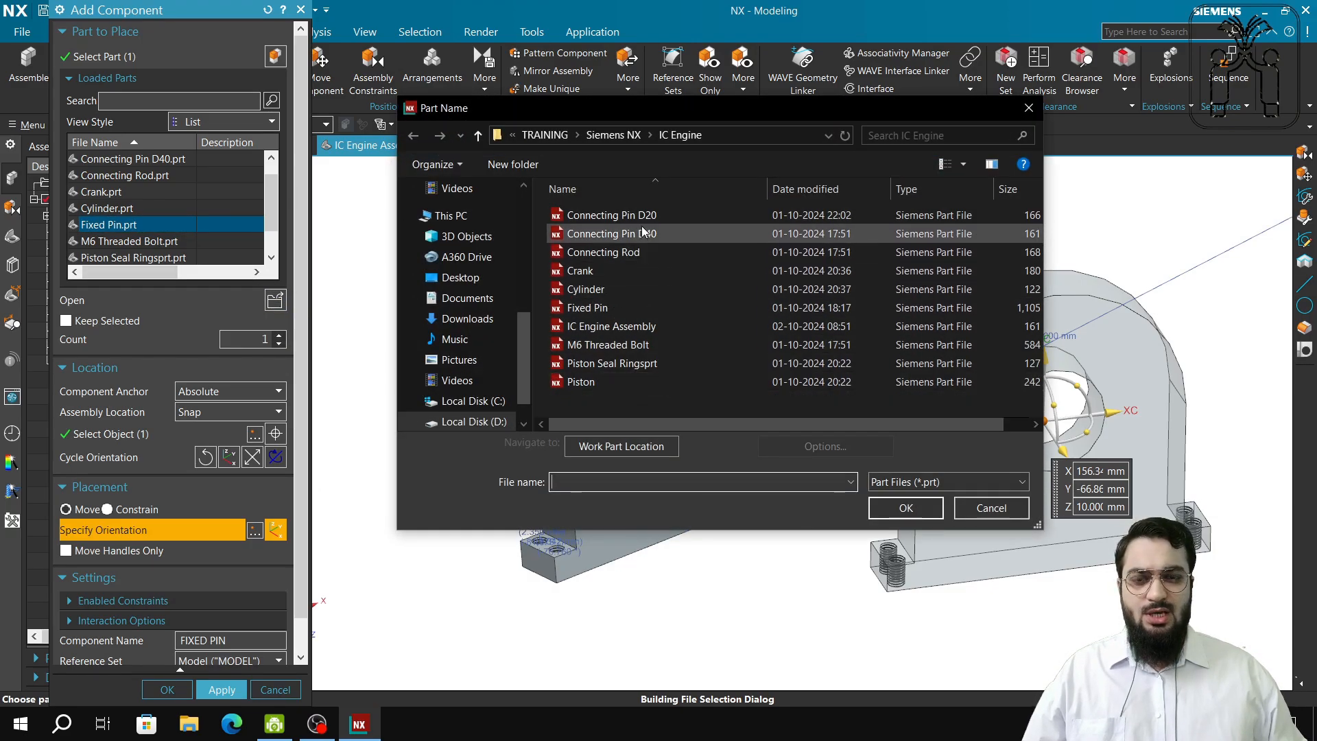
Close the Part Name browser to return to the previewed second Fixed Pin.
left_click(1028, 108)
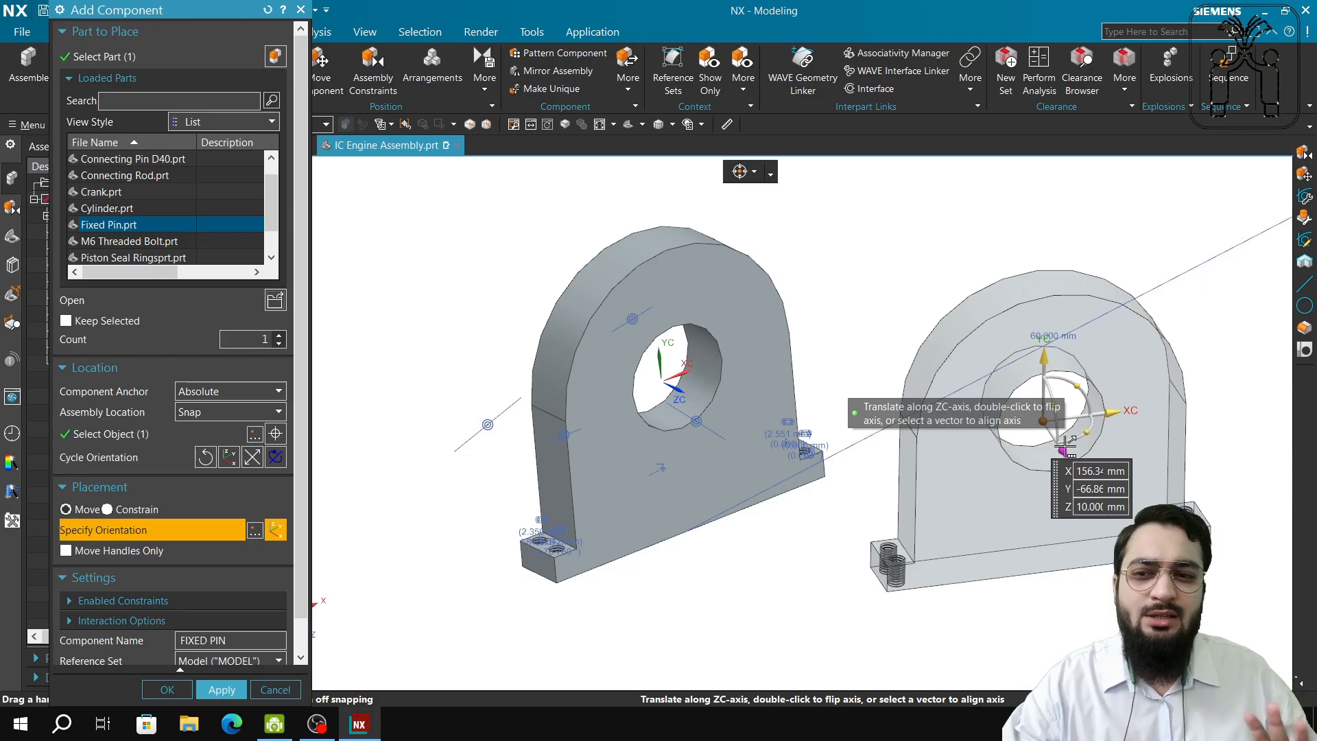
Change the copy Count through 3, 4, 2 and 3, then cancel Add Component.
left_click(278, 336)
left_click(278, 336)
scroll(1097, 459, "down", 5)
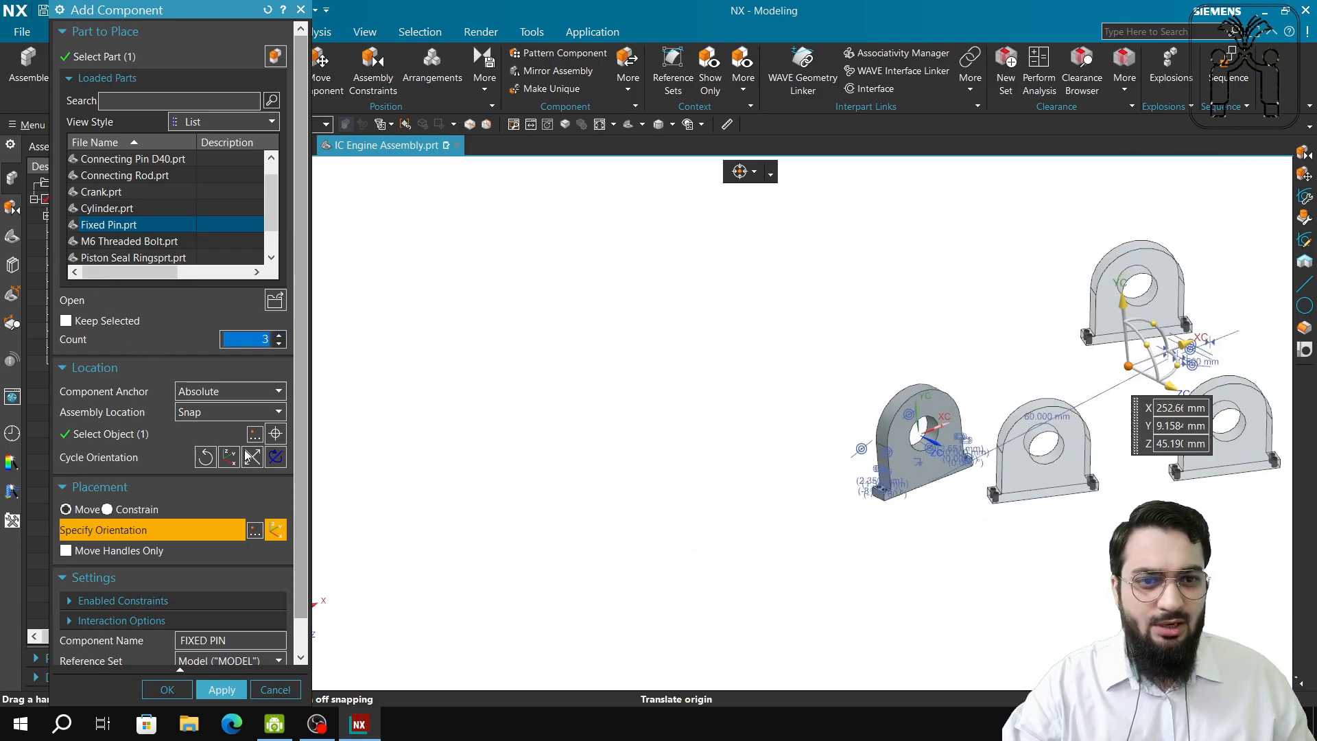
left_click(279, 336)
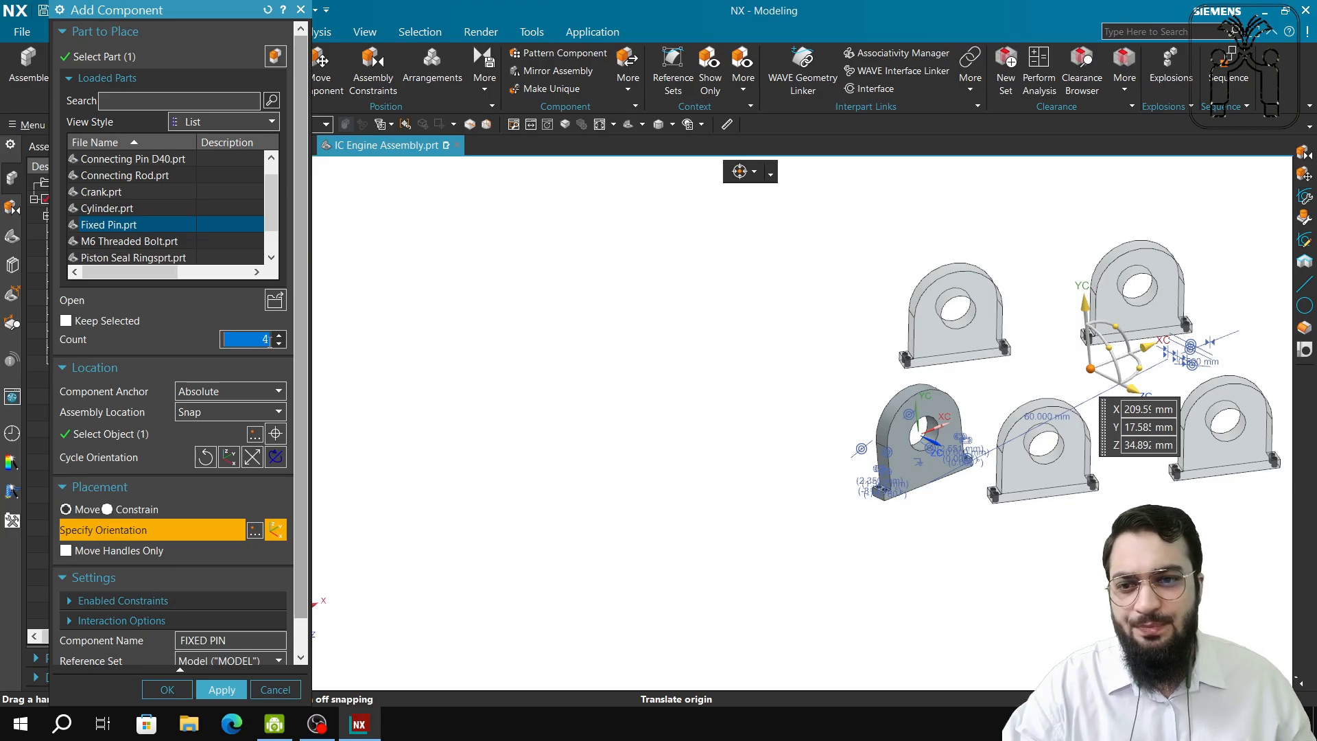
left_click(277, 345)
left_click(278, 345)
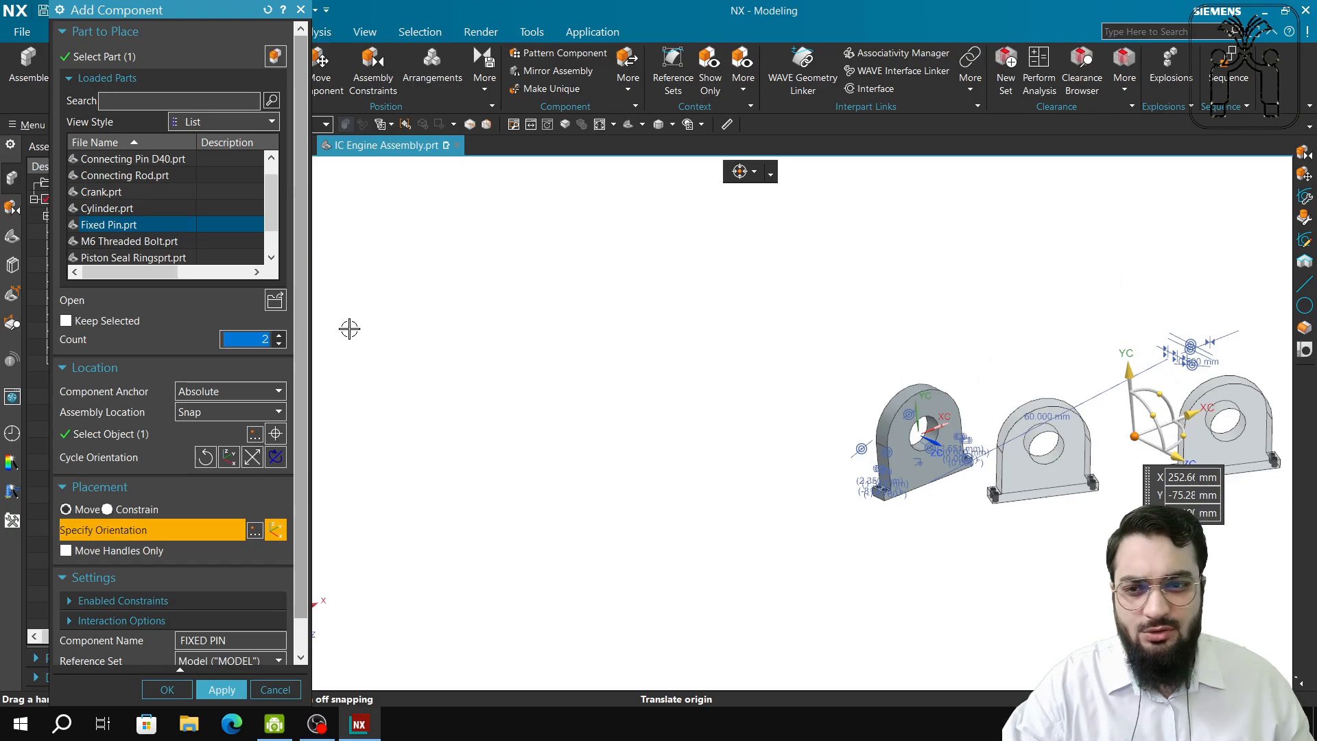
left_click(280, 338)
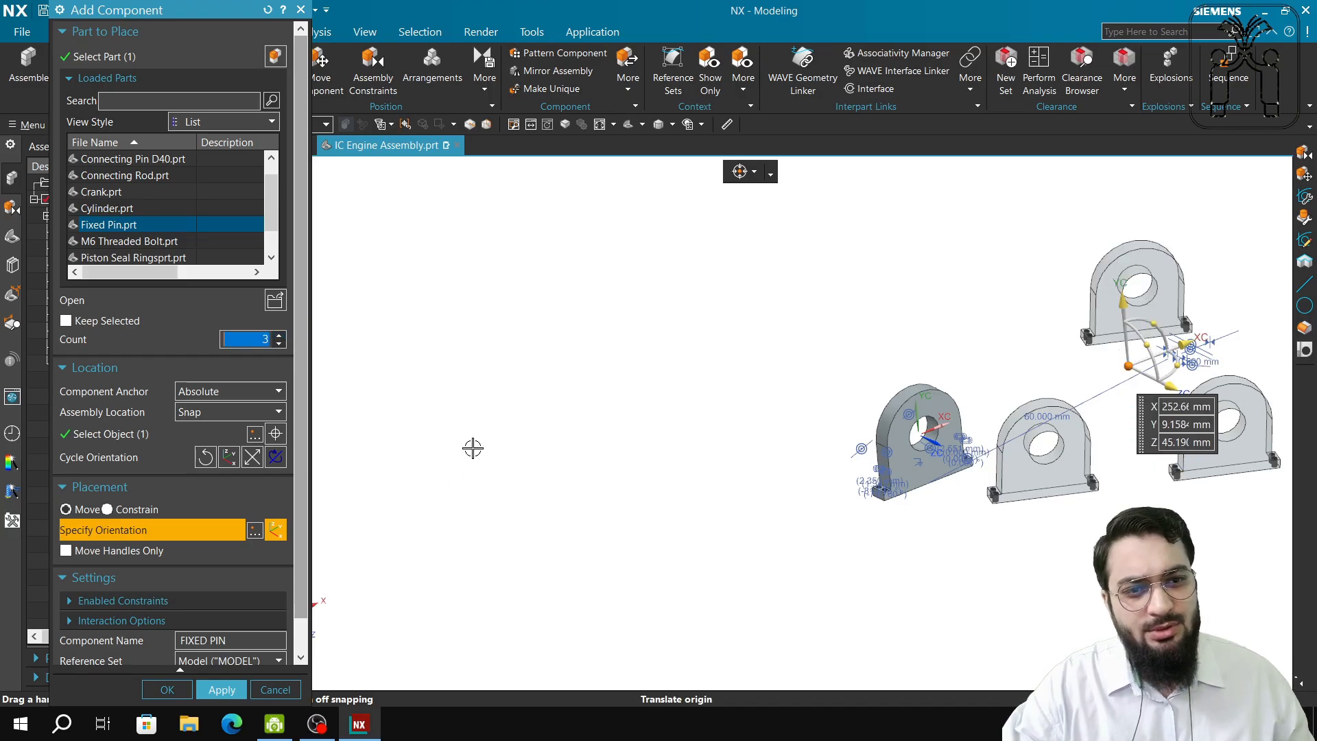
left_click(275, 689)
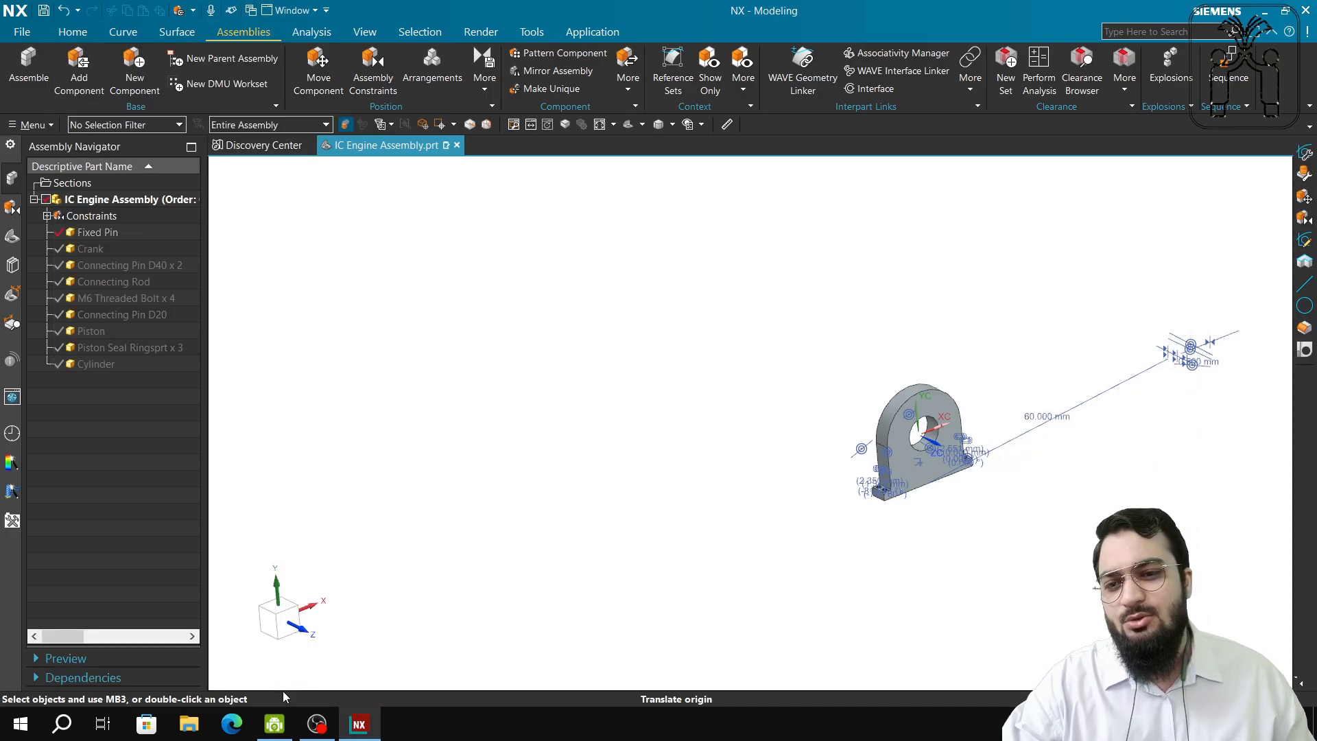
Zoom and pan to centre the Fixed Pin, then open Assembly Constraints in Touch Align mode.
scroll(449, 437, "up", 3)
middle_click_drag(751, 422, 189, 439, "shift")
scroll(945, 630, "up", 1)
middle_click_drag(1056, 569, 801, 585, "shift")
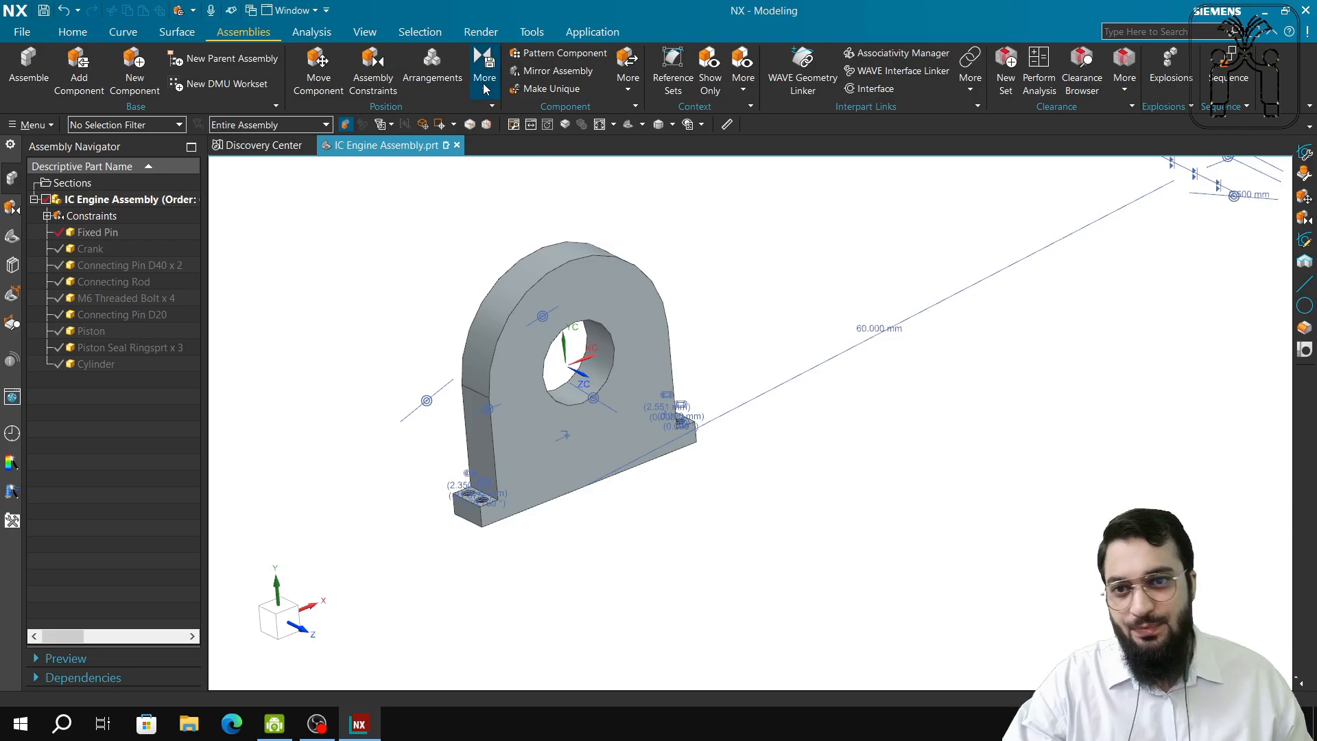
left_click(383, 65)
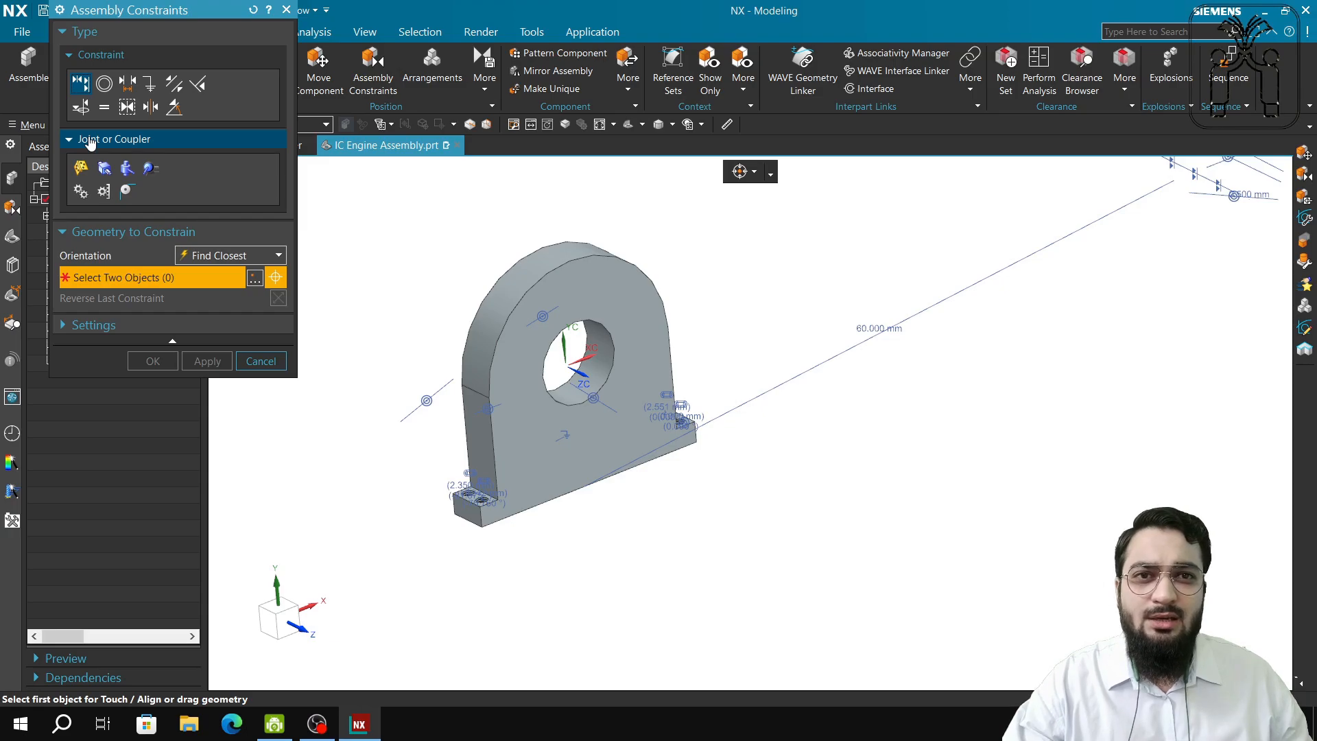
Try the Concentric and Fix constraint types, closing Assembly Constraints without applying either.
left_click(288, 10)
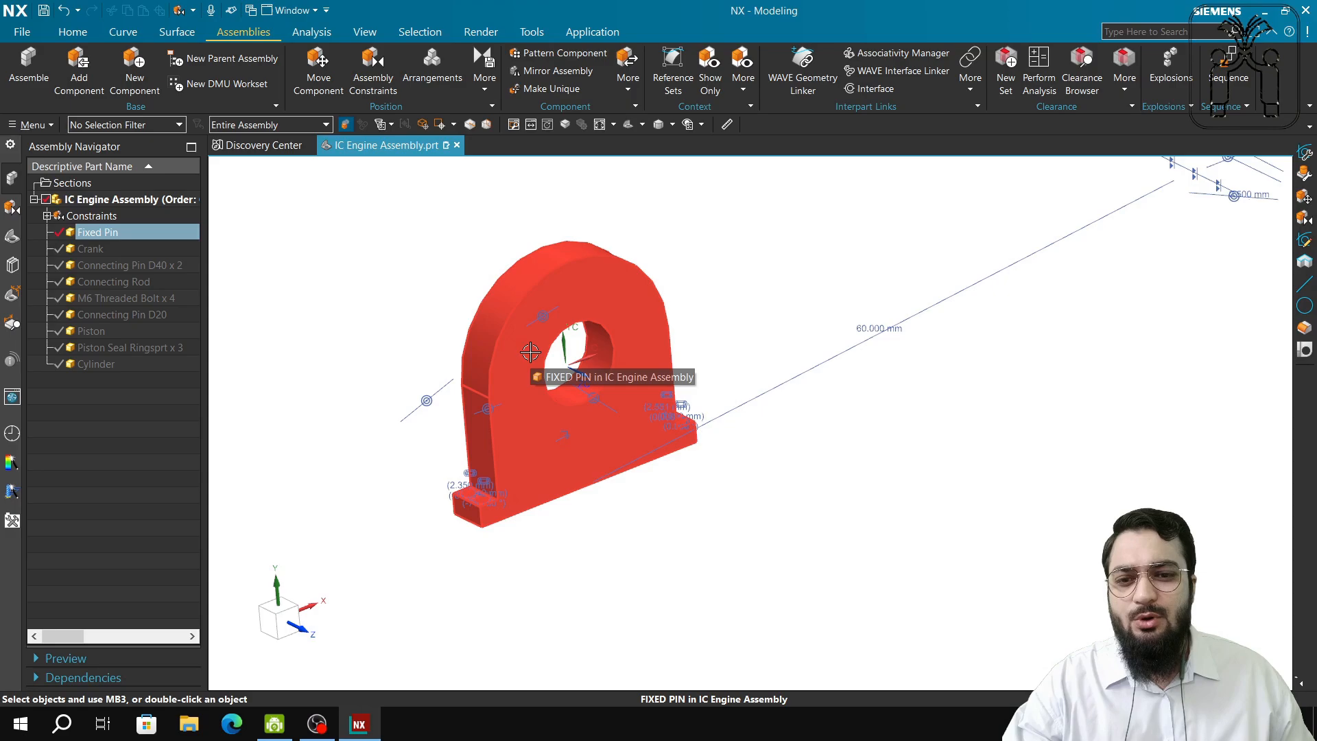
left_click(359, 68)
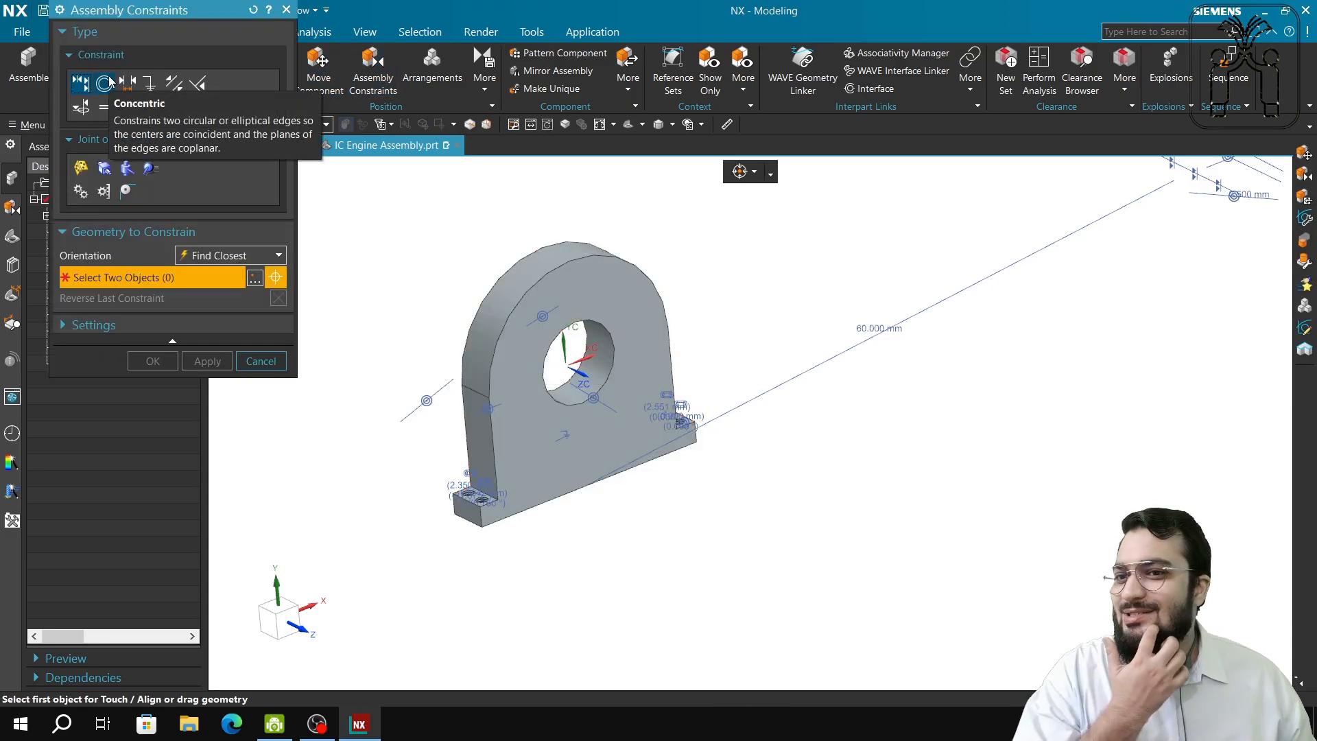
left_click(110, 81)
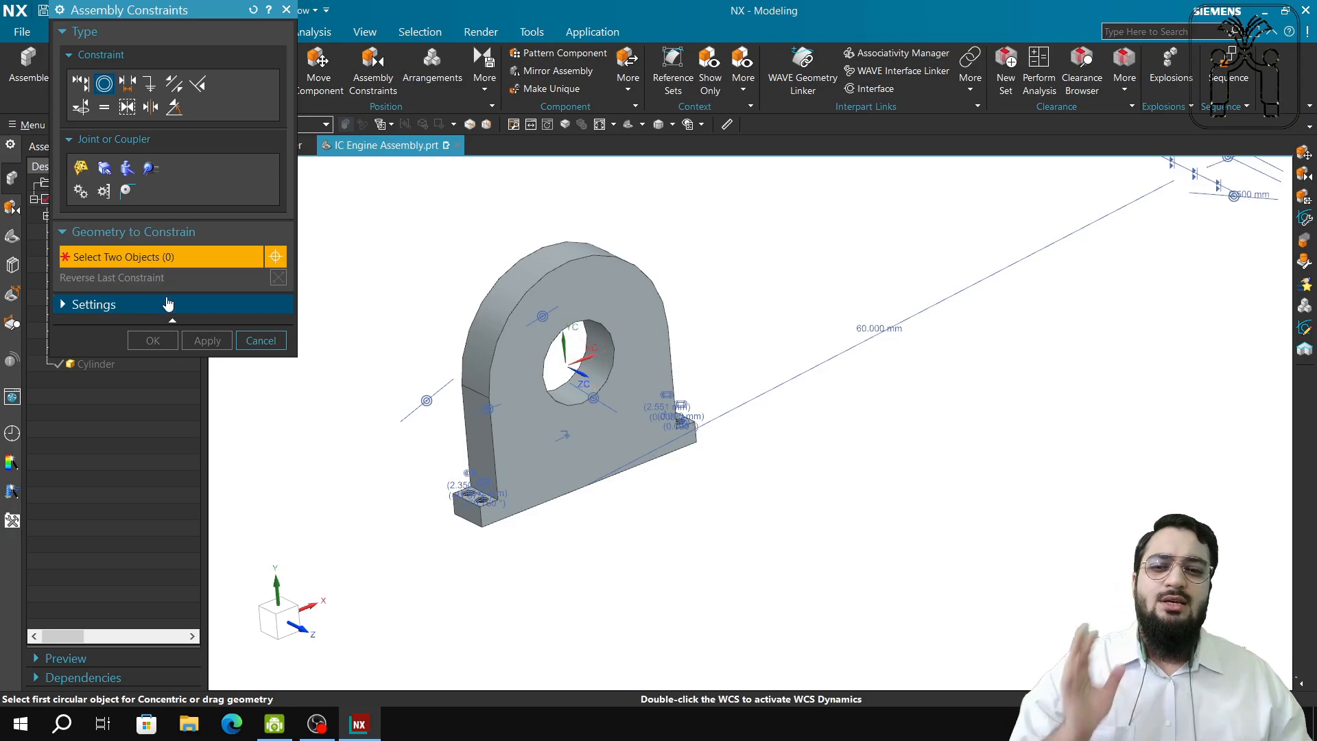
left_click(259, 340)
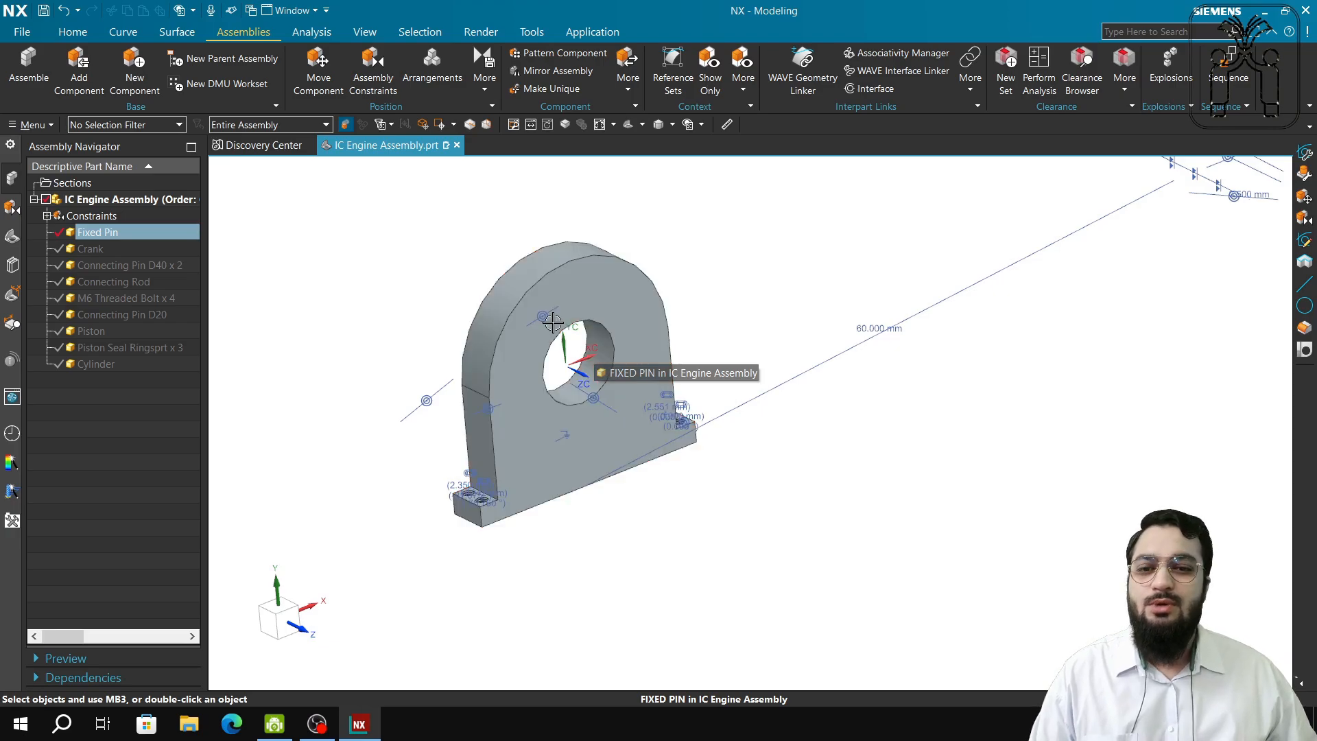
left_click(371, 77)
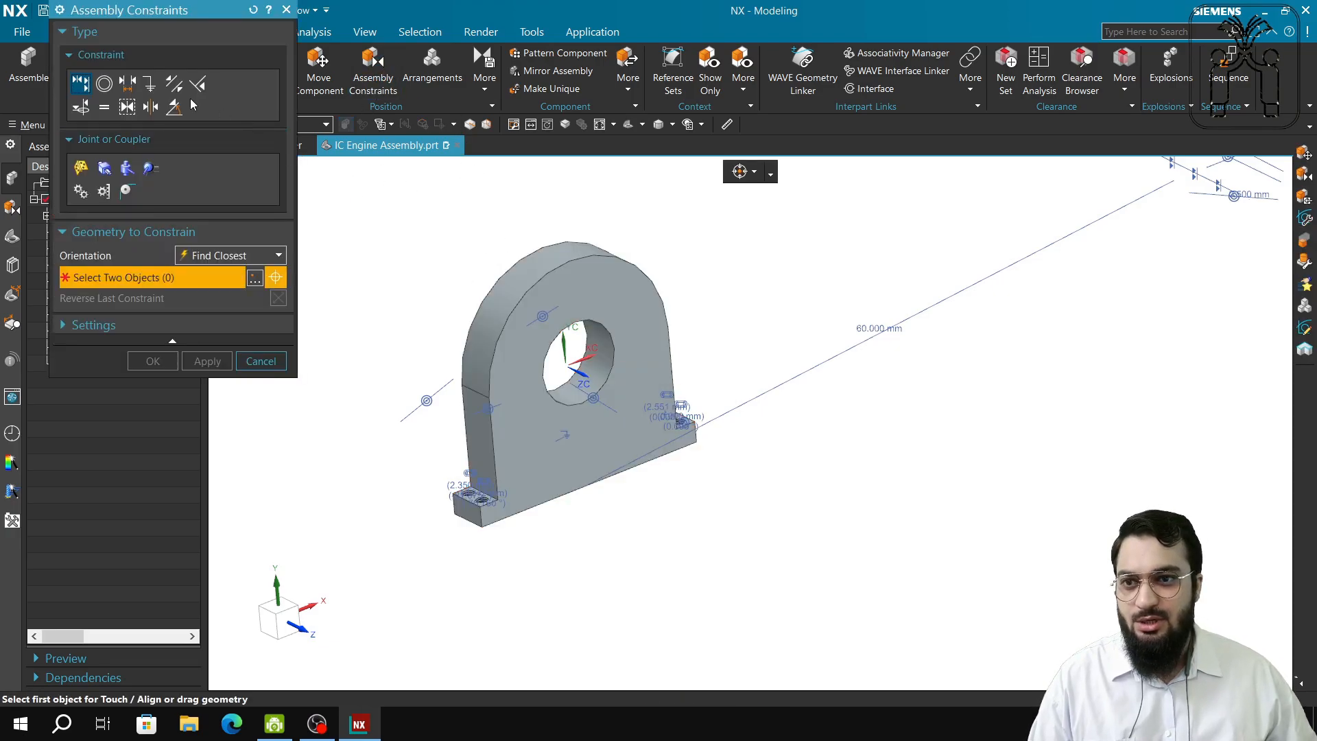
left_click(149, 83)
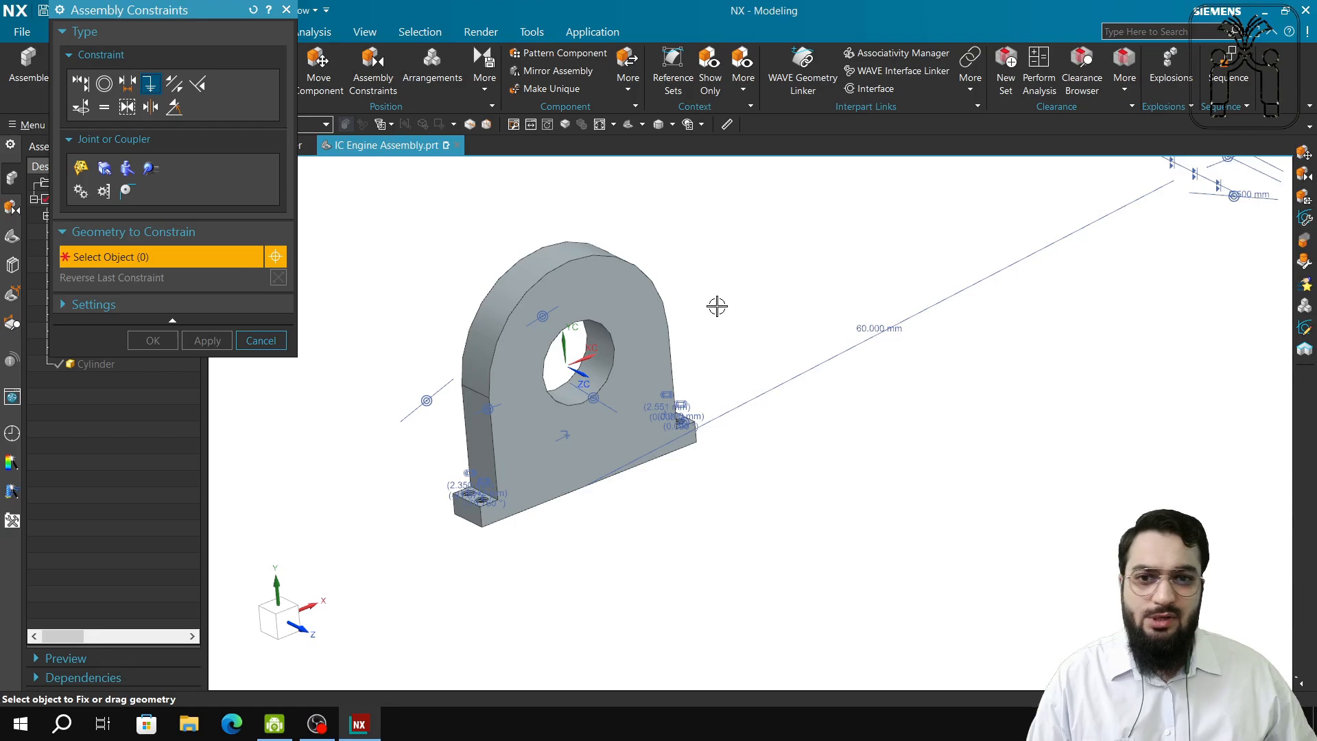
left_click(252, 339)
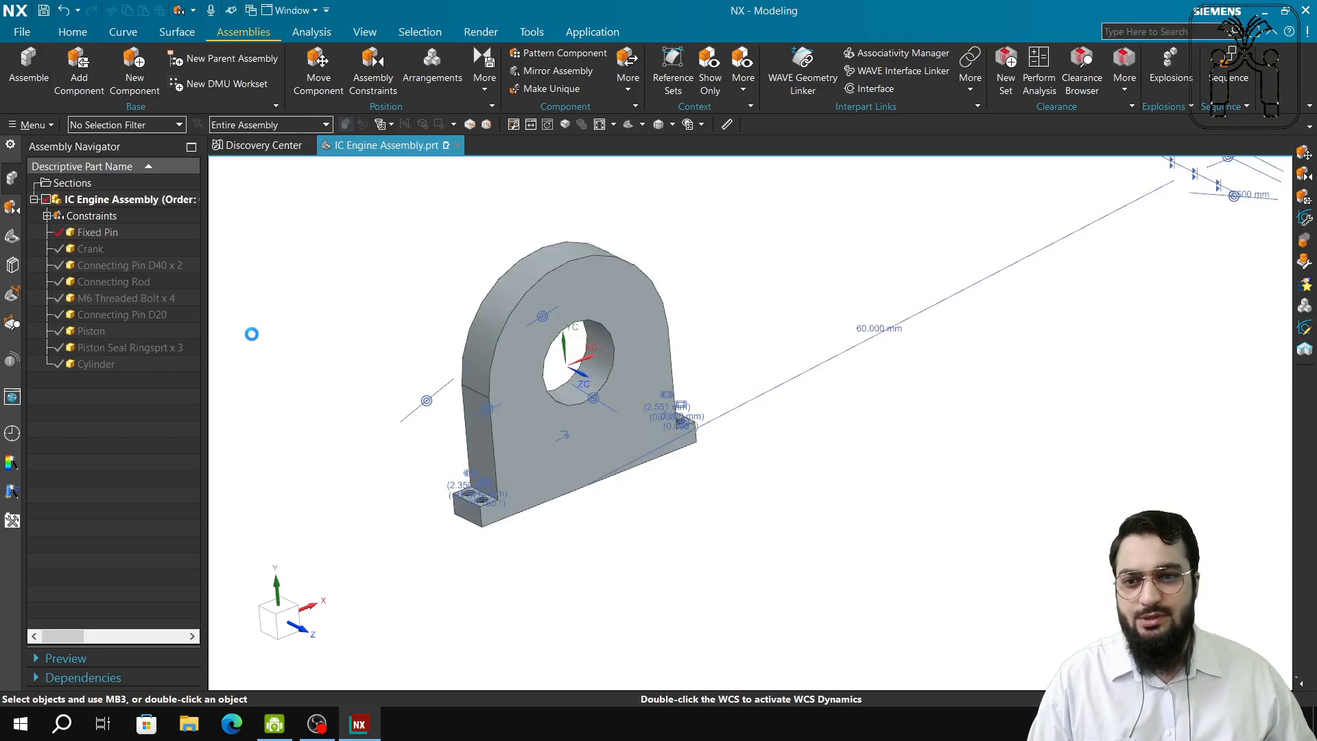
Show both Connecting Pin D40 parts beside the Fixed Pin, orbit to view them, and launch Add Component.
left_click(60, 266)
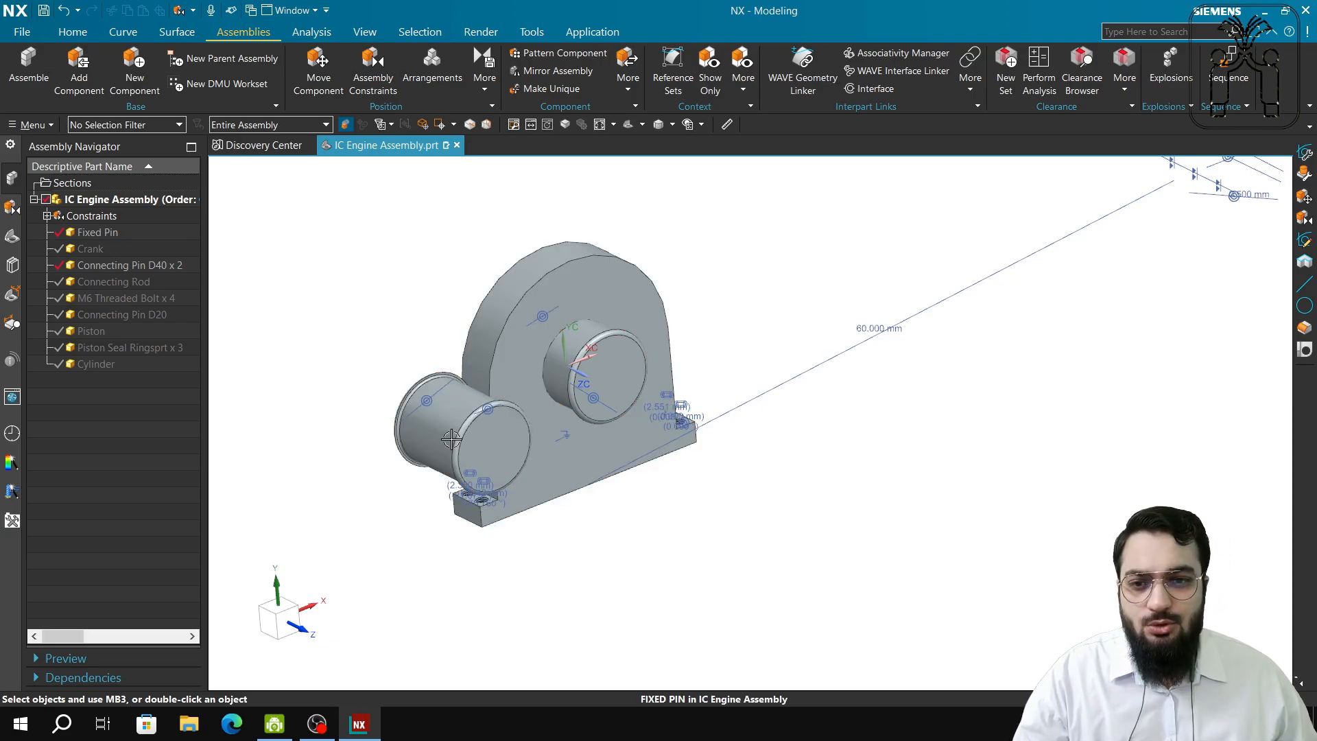
middle_click_drag(500, 535, 541, 544)
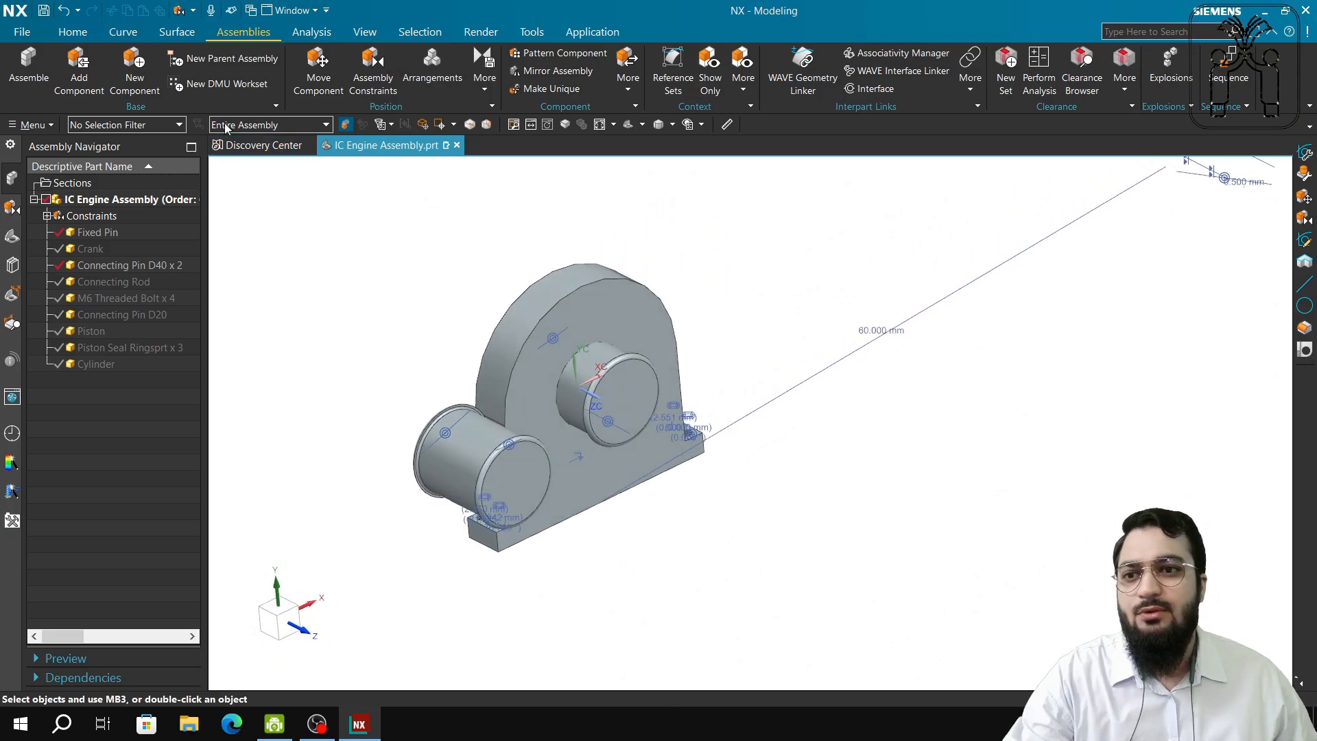
left_click(79, 66)
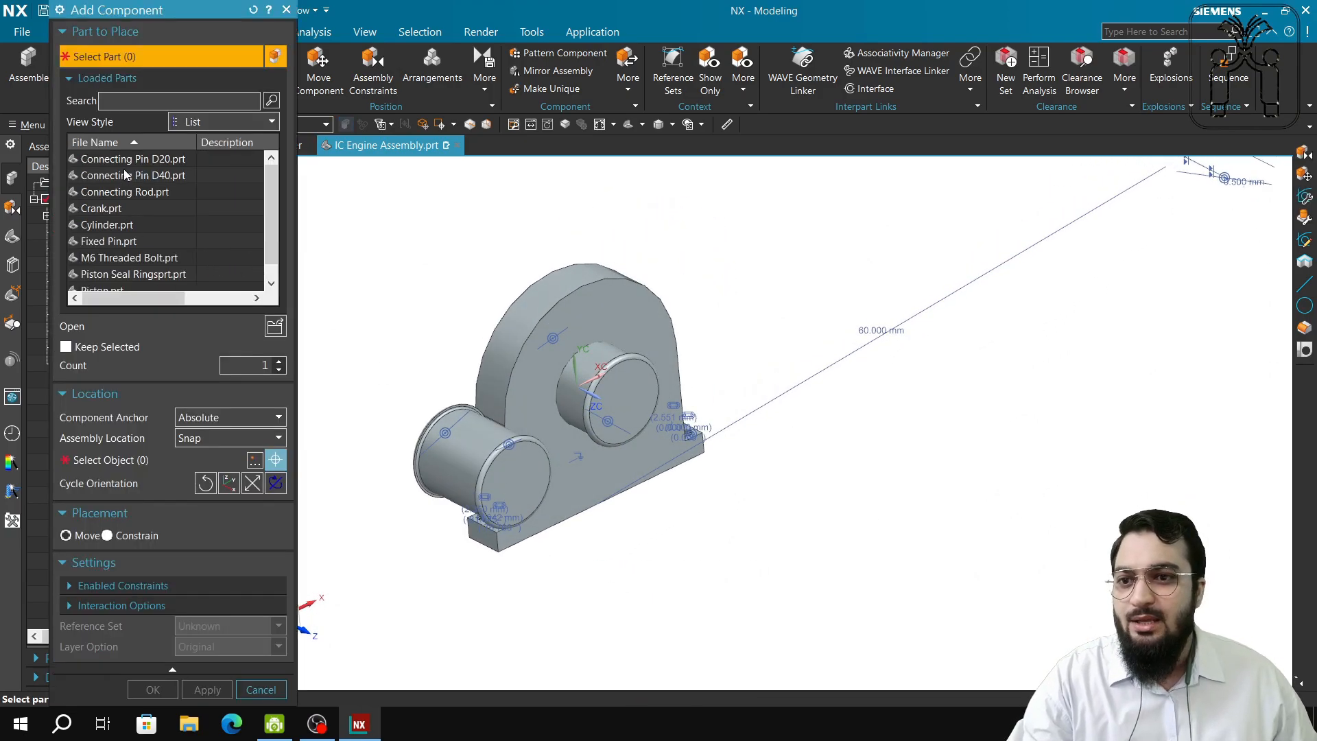
Place another Fixed Pin copy at the lower right of the assembly.
left_click(115, 241)
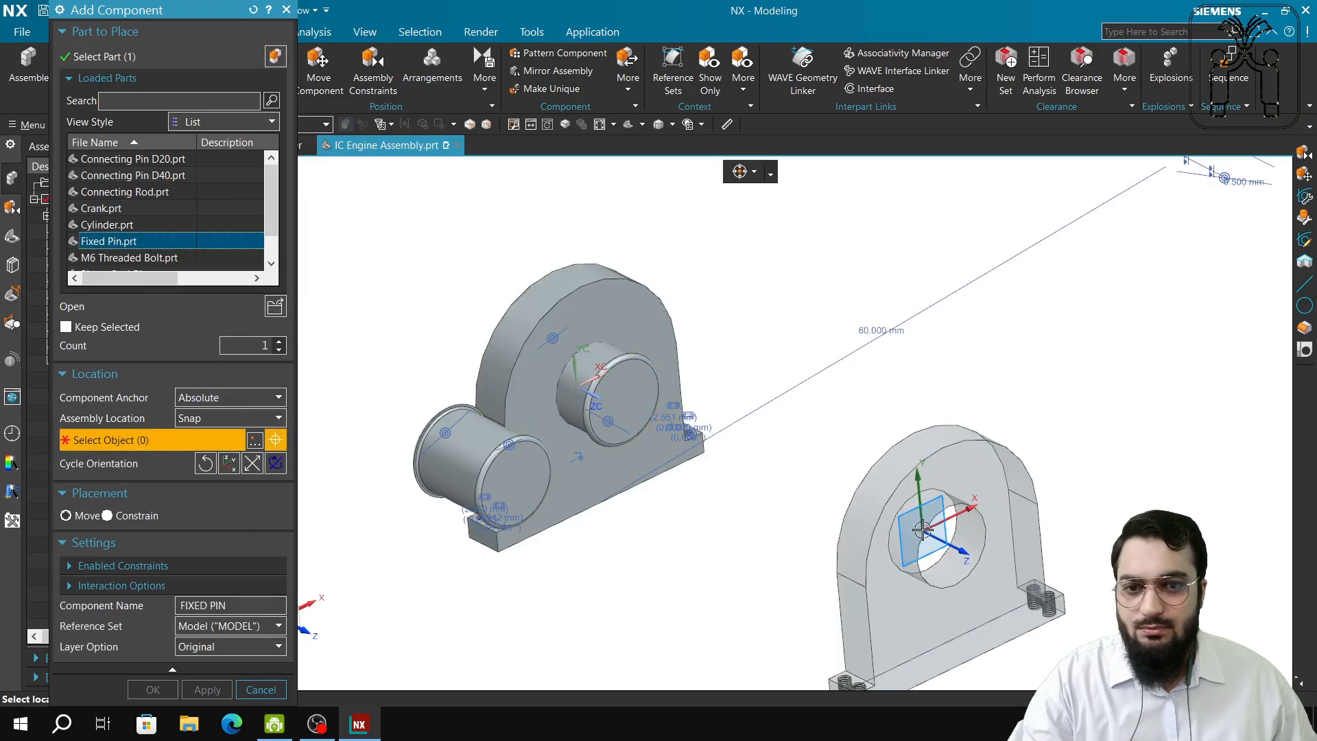
left_click(938, 463)
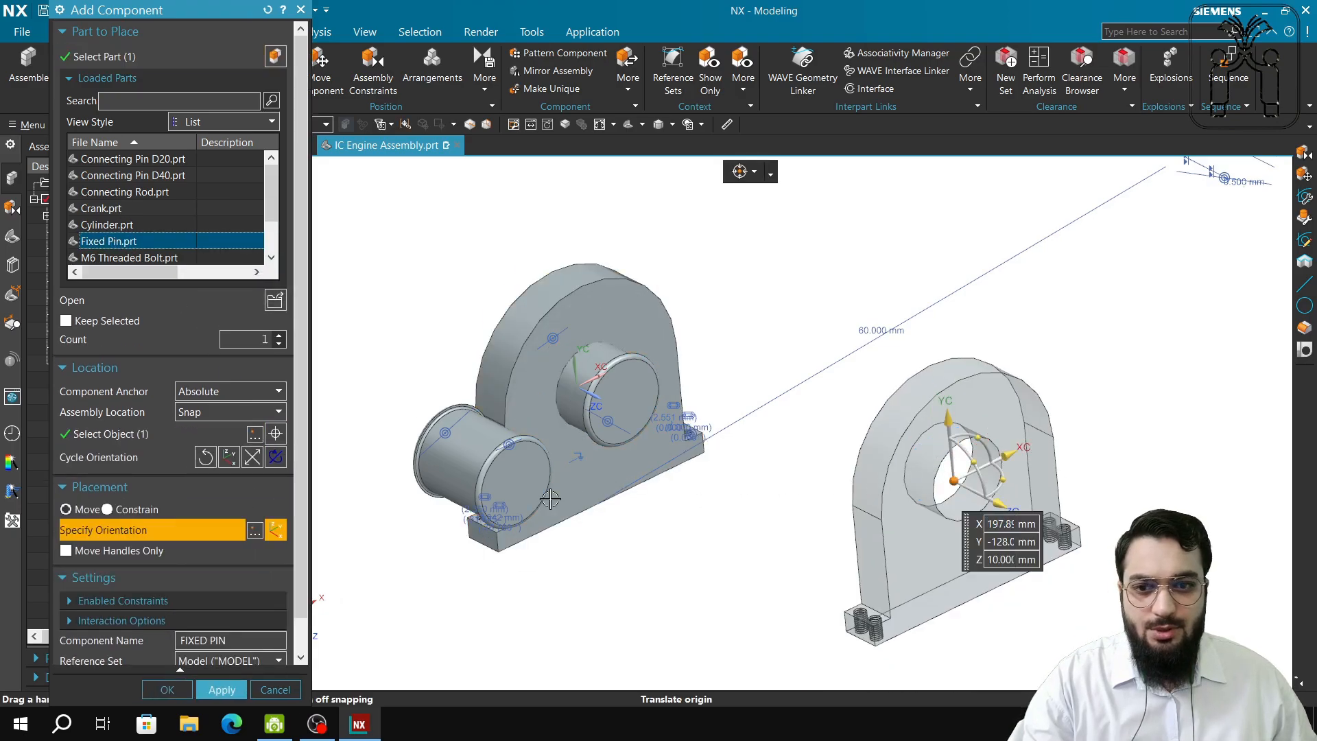
left_click(231, 698)
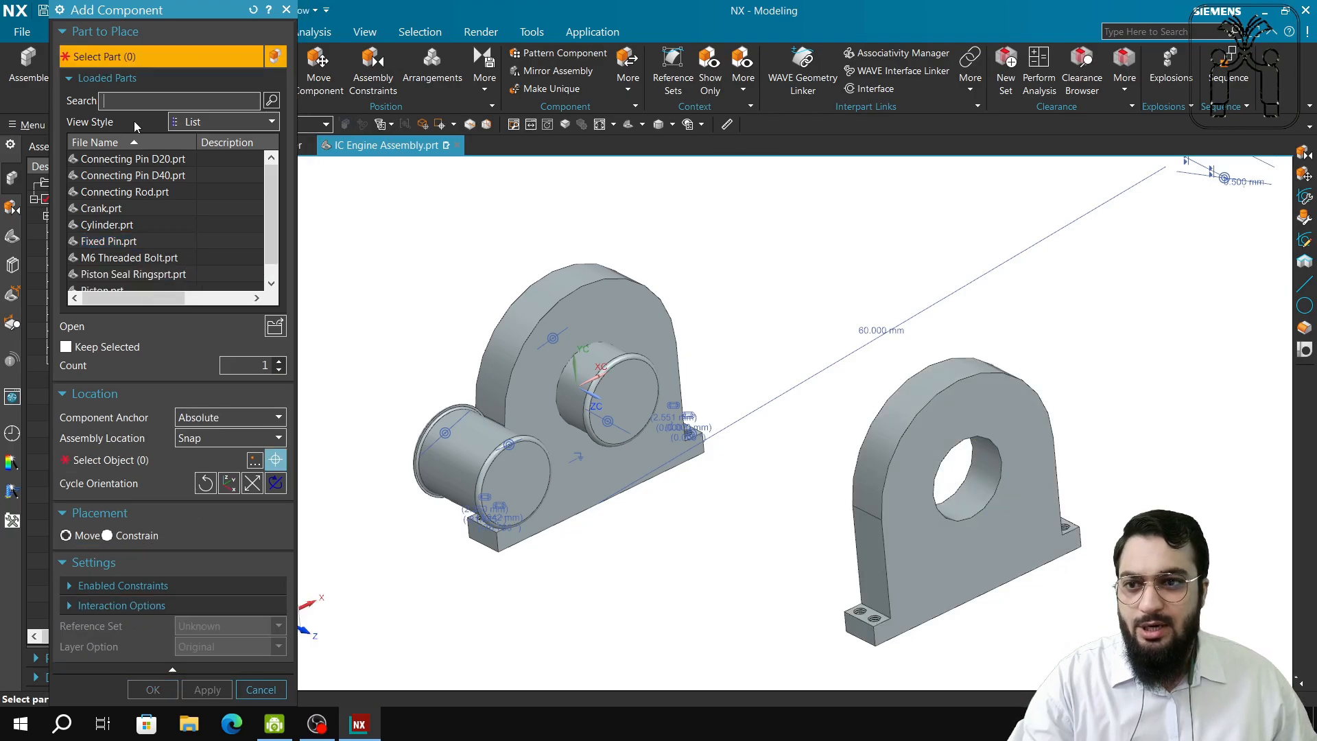
Add a Connecting Pin D40 right of the second support, rotated onto its side.
left_click(150, 177)
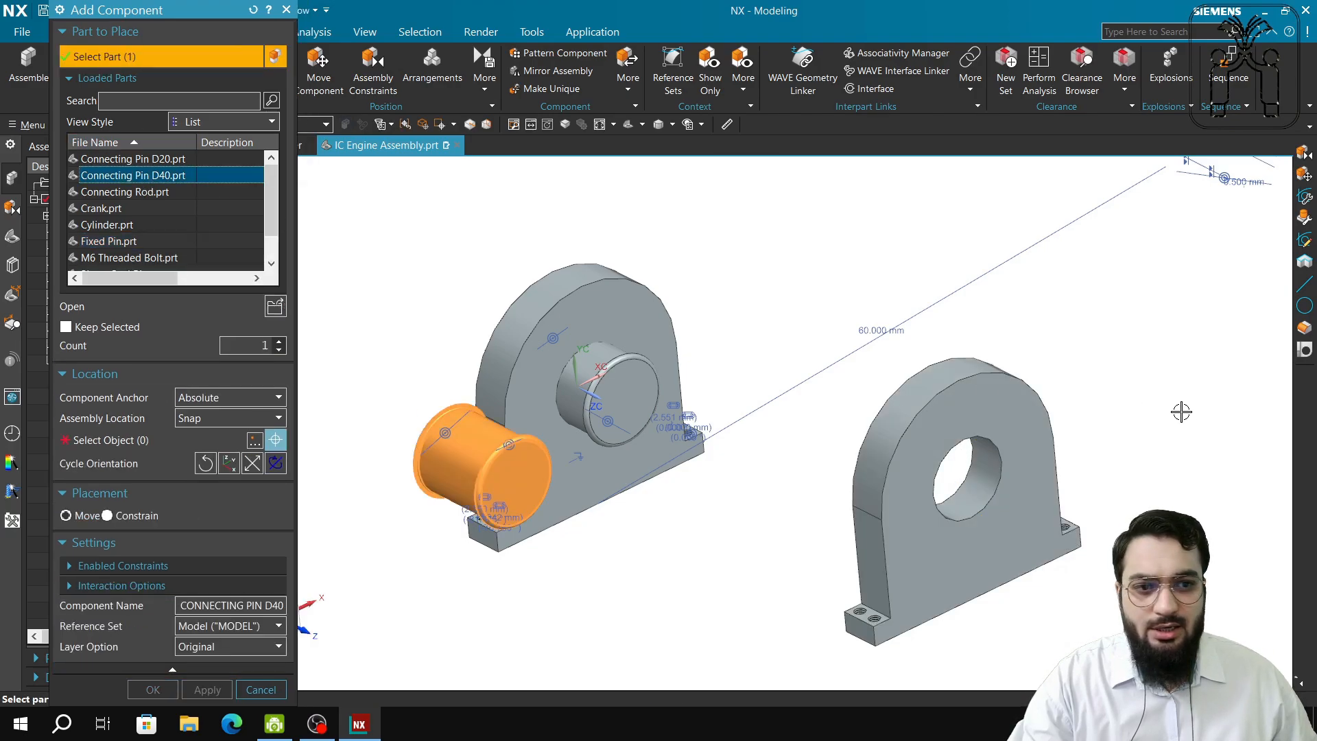
left_click(149, 437)
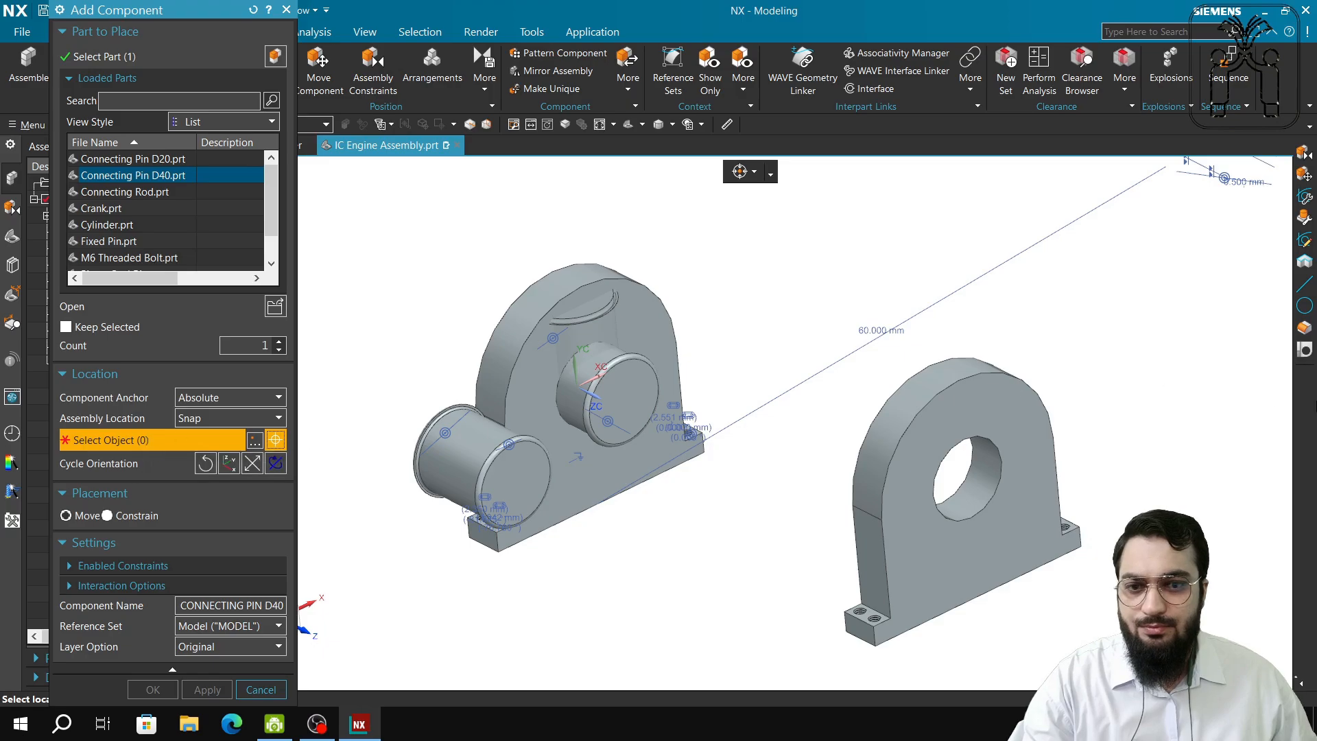
left_click(1184, 353)
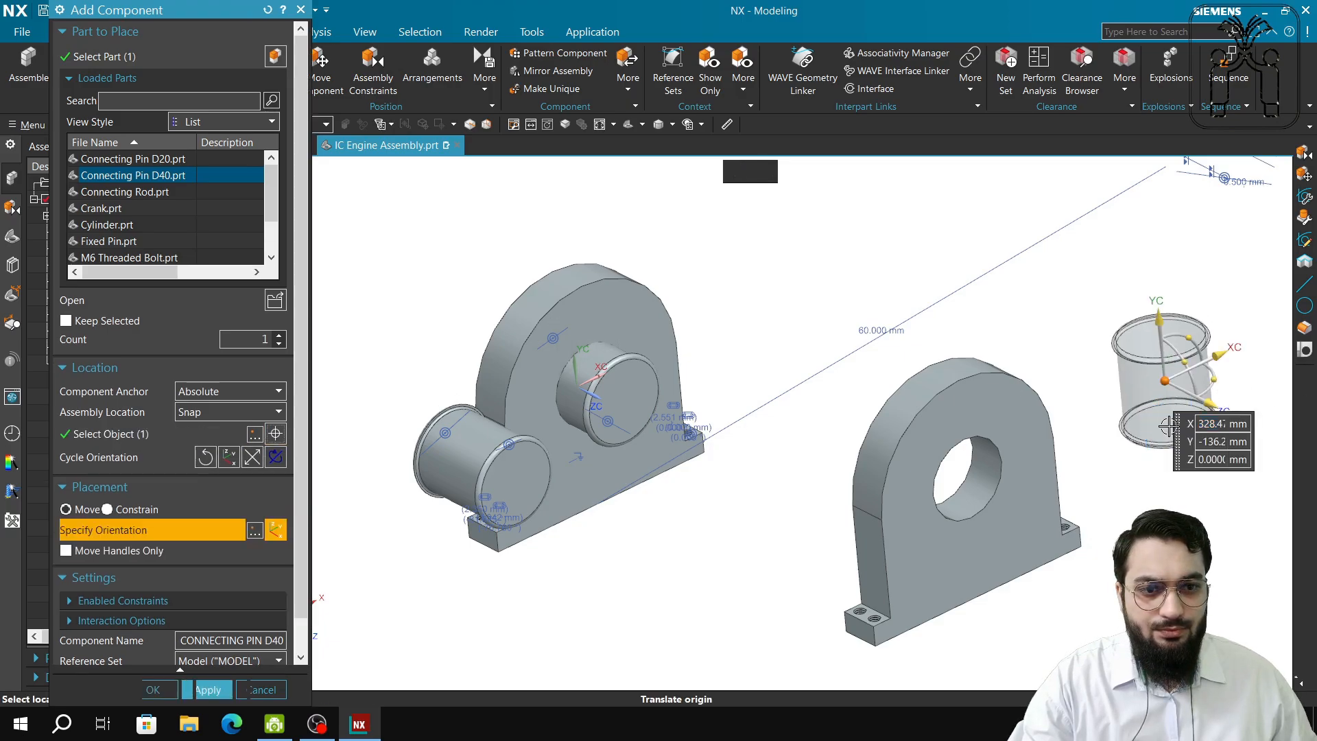
left_click_drag(1191, 376, 1194, 418)
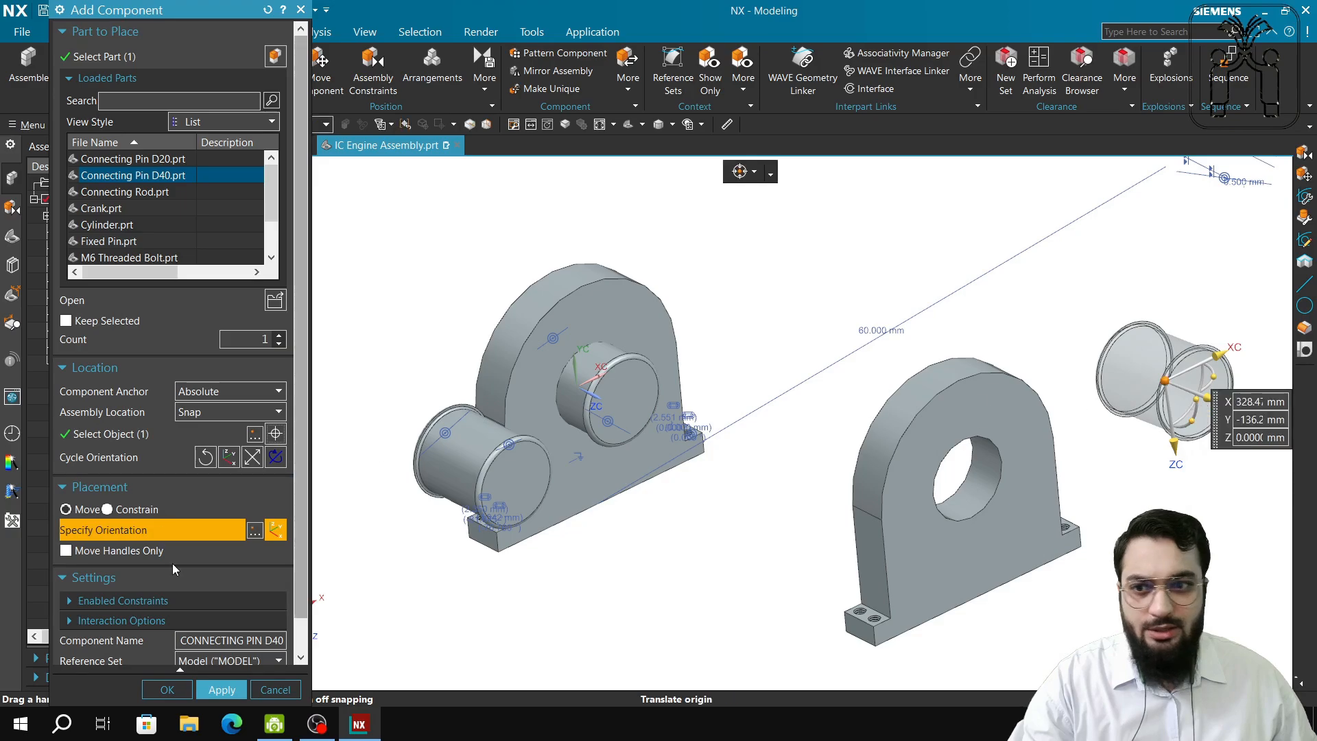
left_click(222, 689)
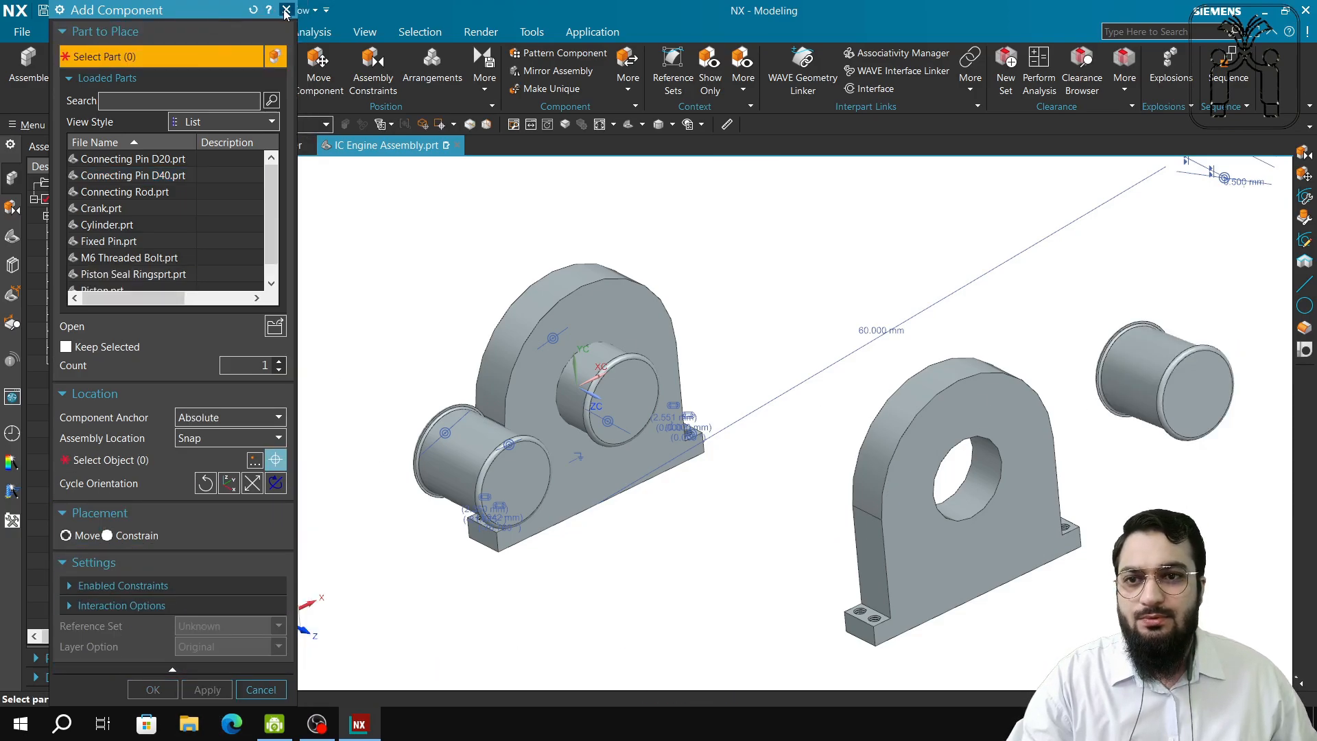
left_click(286, 10)
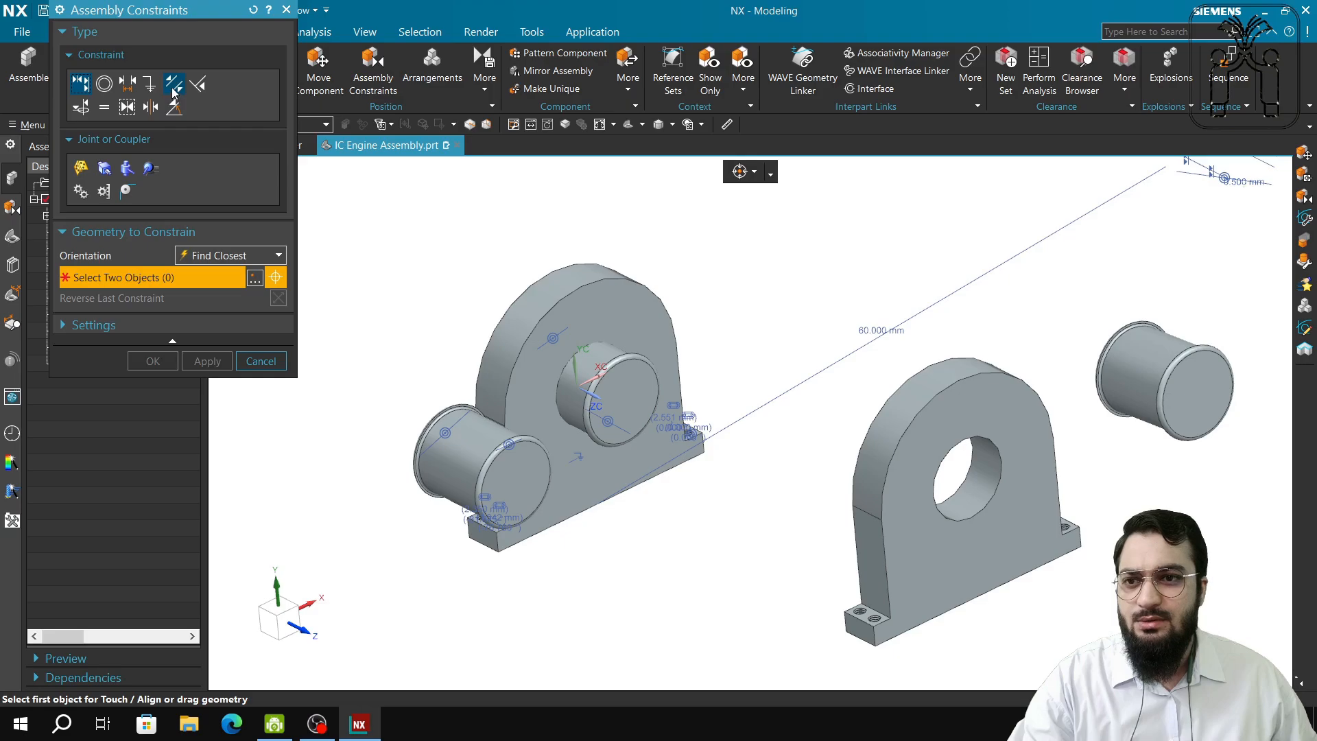
Apply a Fix constraint to the Fixed Pin support.
left_click(149, 84)
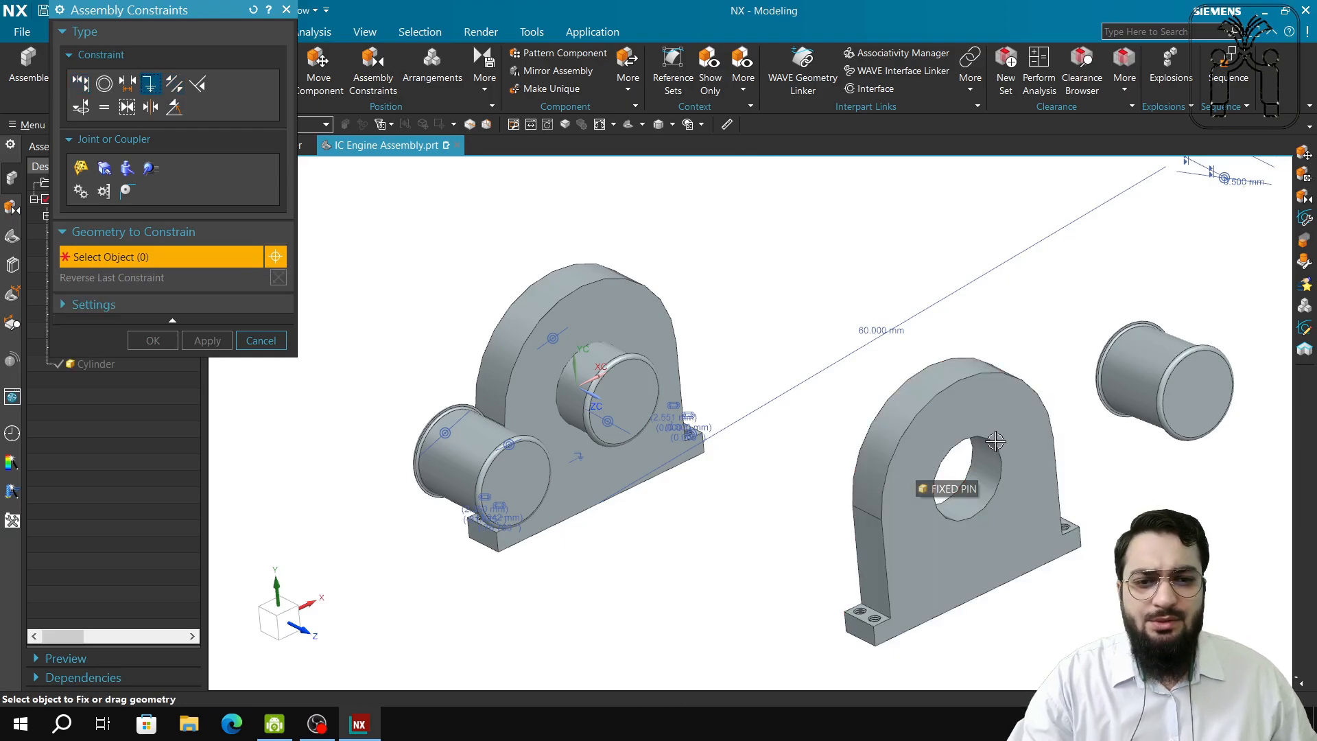
left_click(1012, 425)
left_click(209, 341)
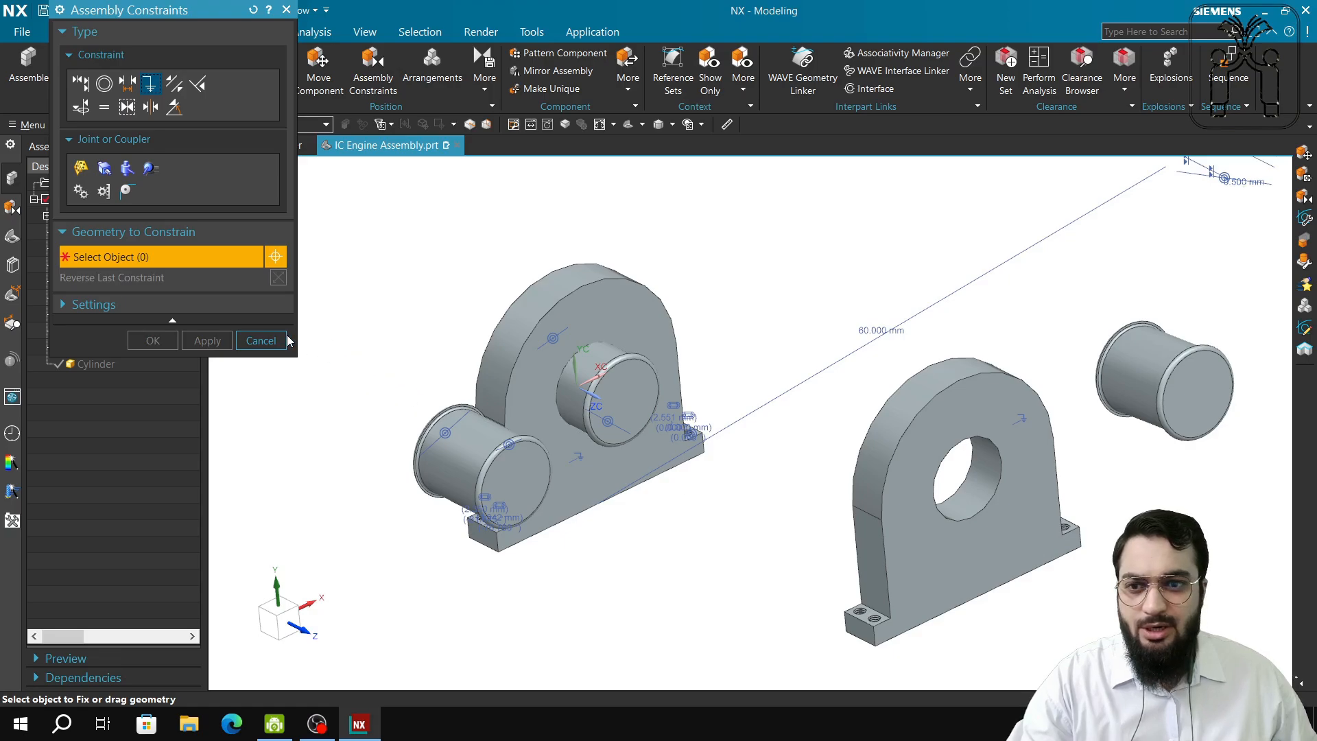
Start a Concentric constraint by picking the hole edge in the Fixed Pin support.
middle_click_drag(1236, 611, 961, 609, "shift")
scroll(884, 440, "up", 5)
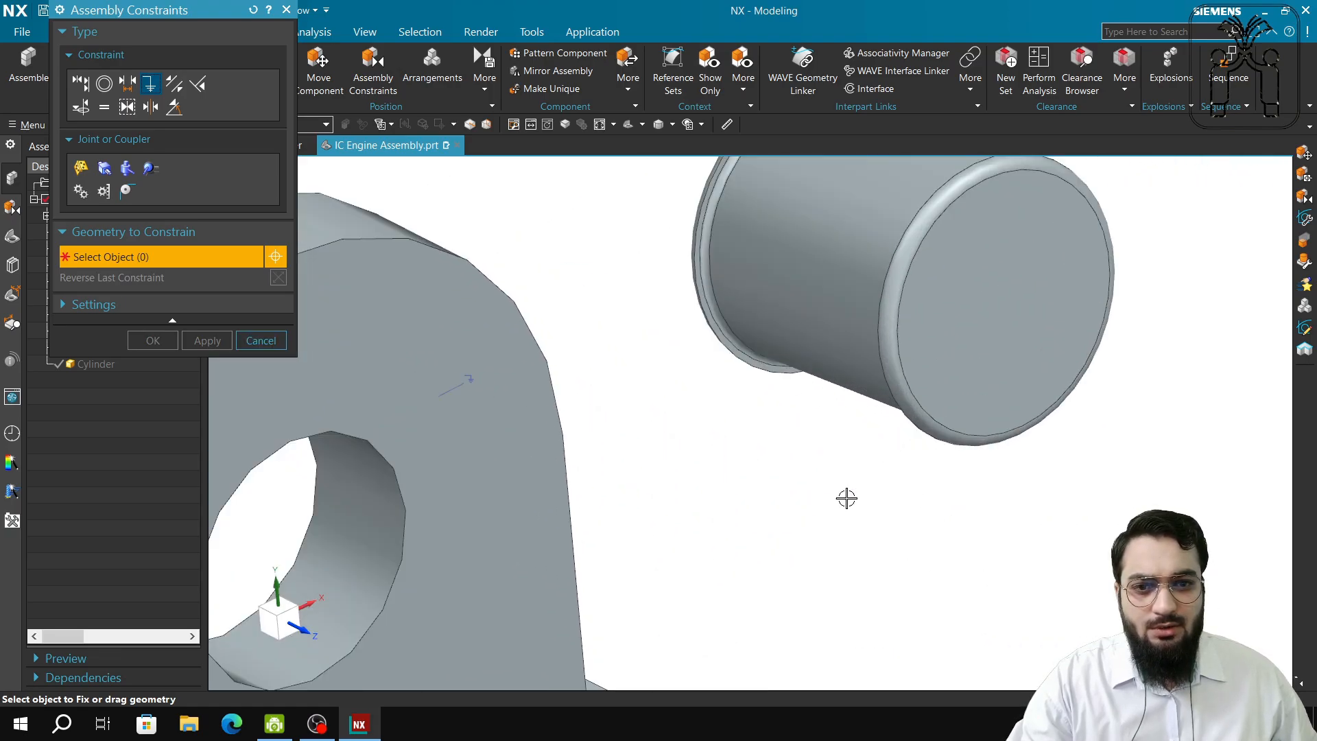
scroll(847, 499, "down", 3)
middle_click_drag(878, 516, 991, 457, "shift")
middle_click_drag(750, 589, 789, 566)
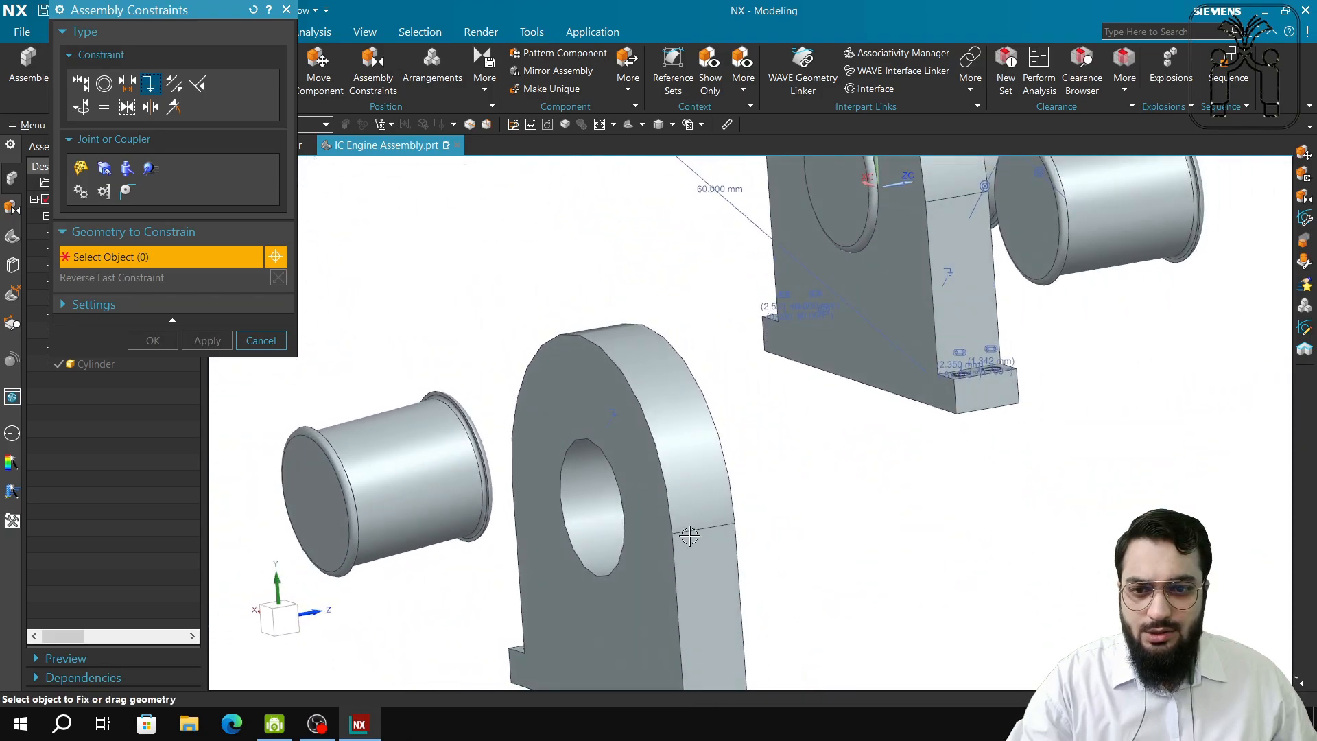
scroll(661, 503, "up", 2)
scroll(355, 203, "up", 1)
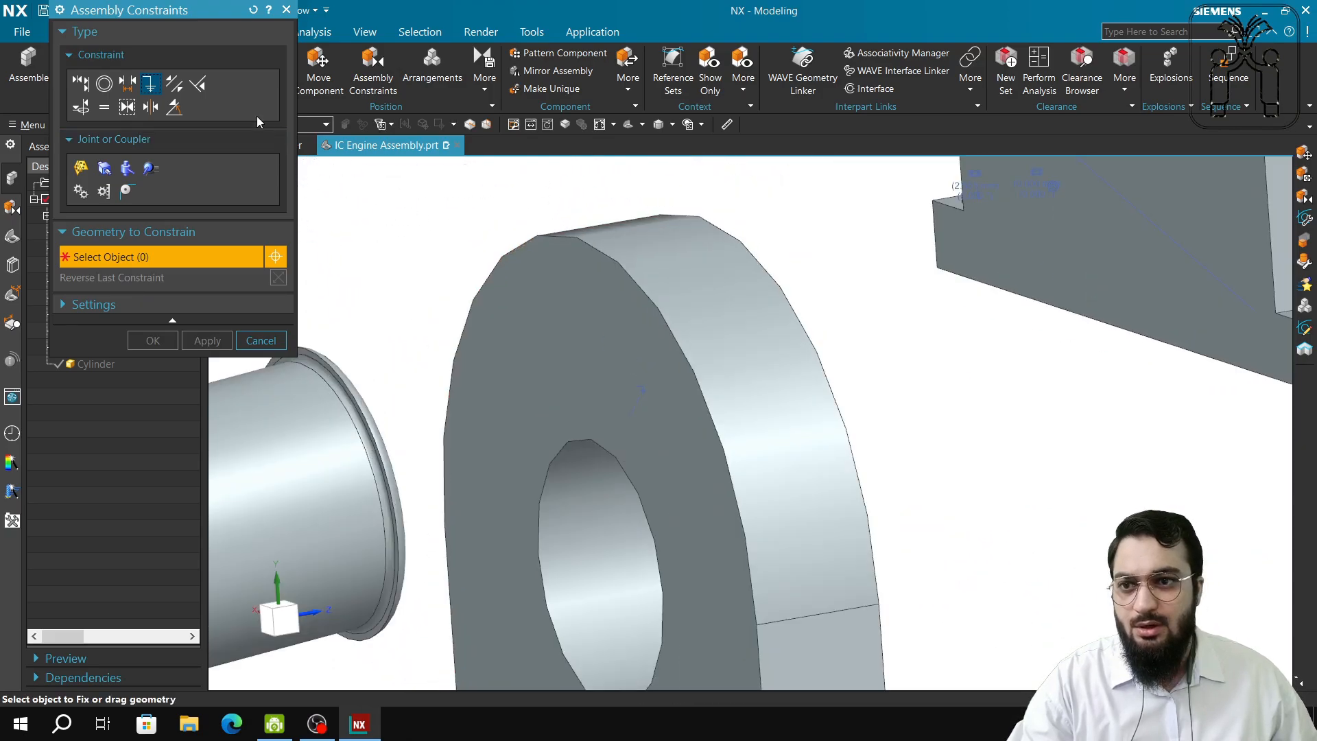
left_click(100, 86)
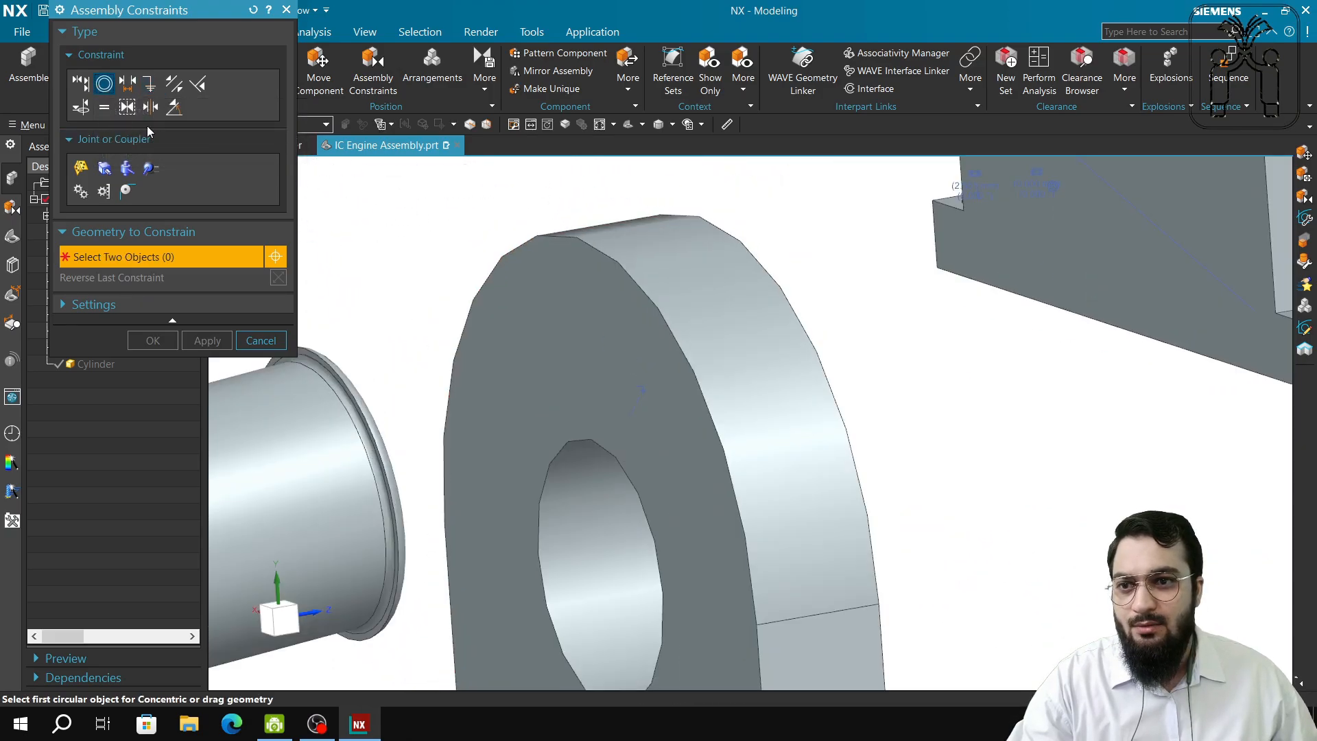
left_click(608, 454)
Pick the Connecting Pin D40 edge so it seats concentric in the hole, keeping the changes.
mouse_move(415, 522)
middle_mouse_down()
mouse_move(374, 534)
mouse_move(473, 535)
mouse_move(476, 564)
middle_mouse_up()
scroll(443, 526, "up", 5)
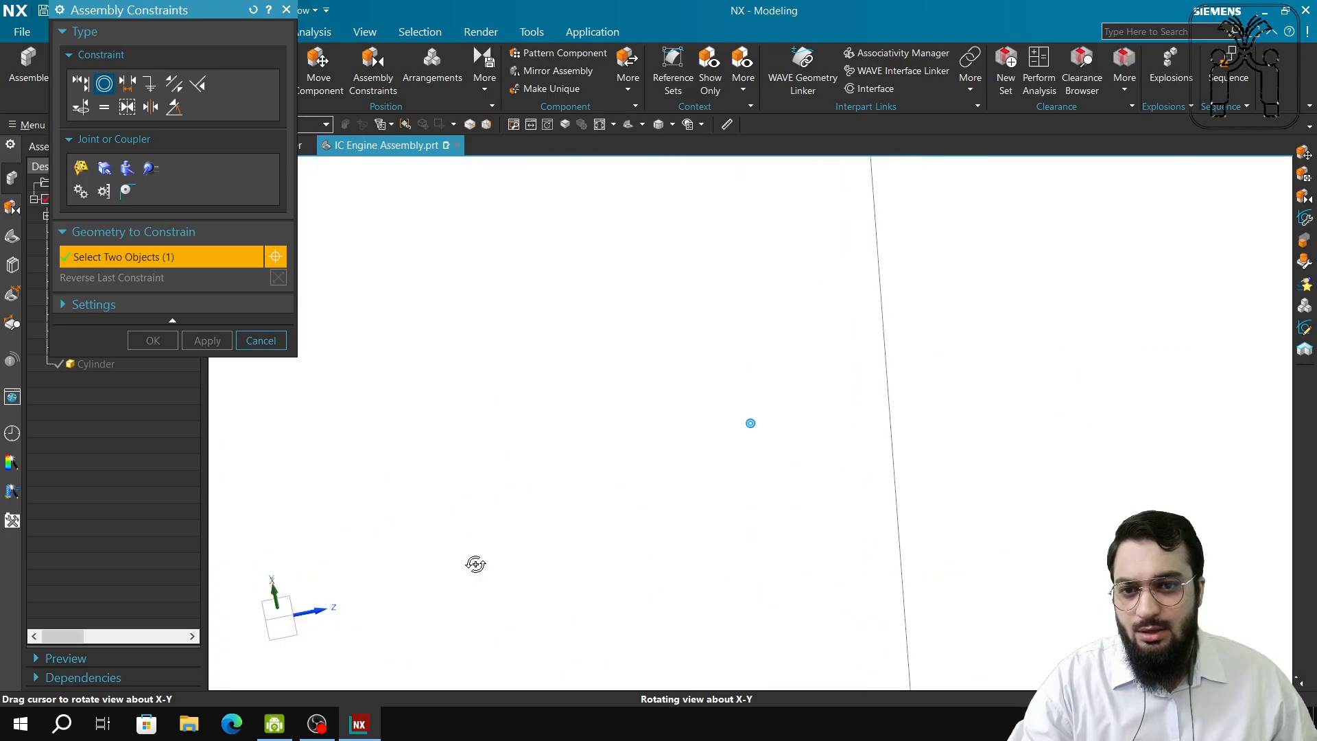
scroll(603, 593, "down", 6)
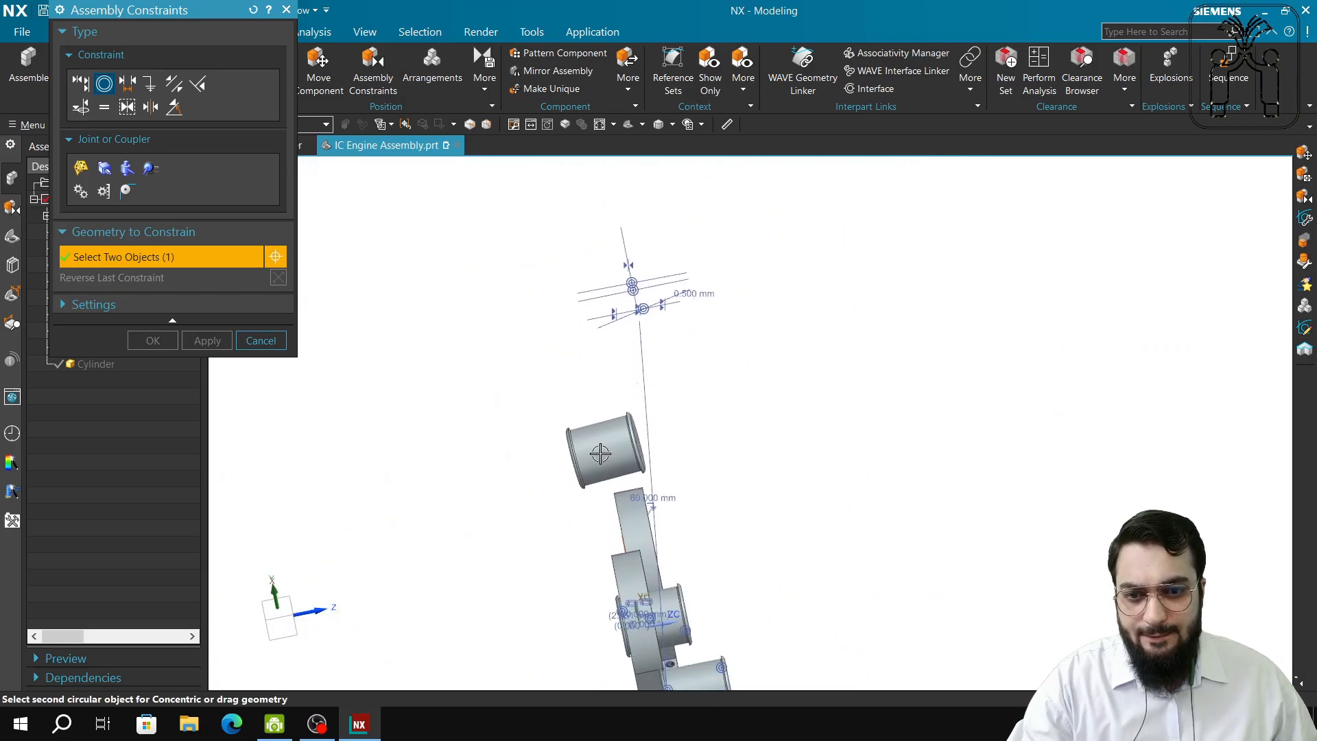
scroll(604, 455, "up", 6)
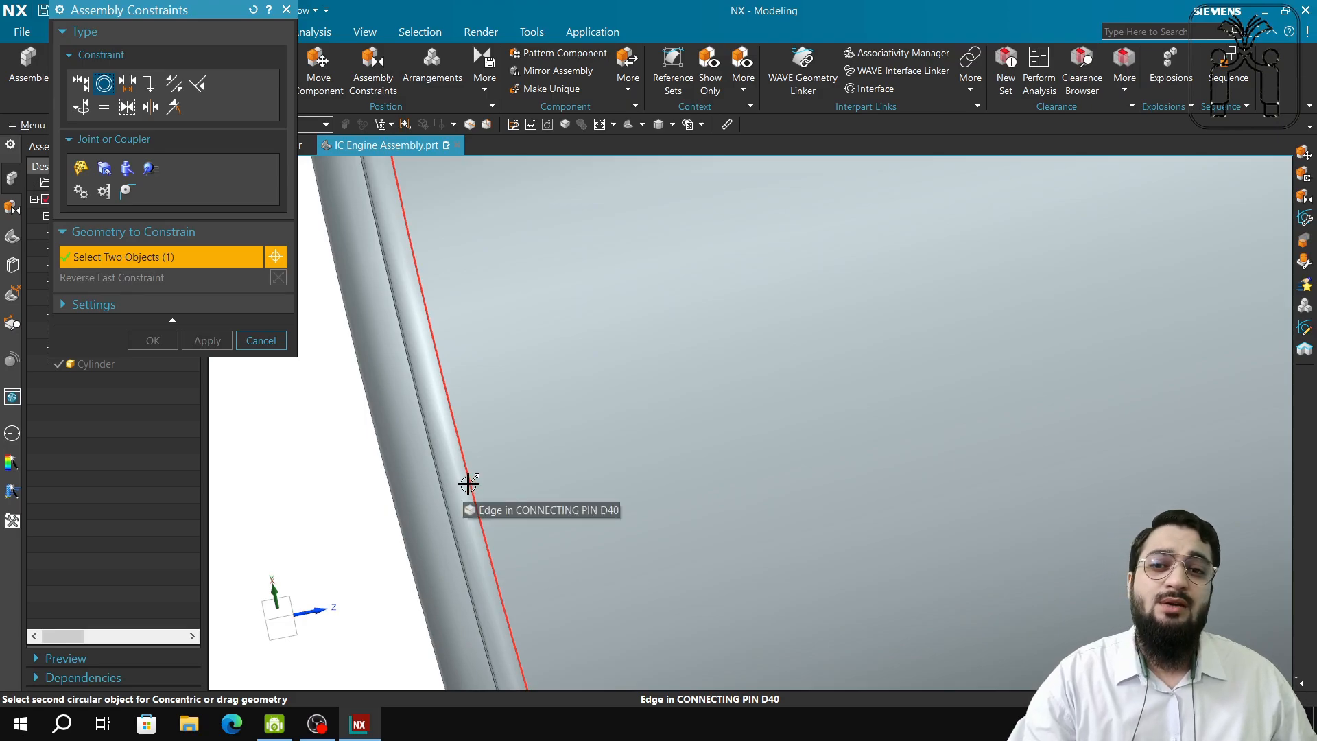
left_click(469, 484)
scroll(468, 484, "down", 8)
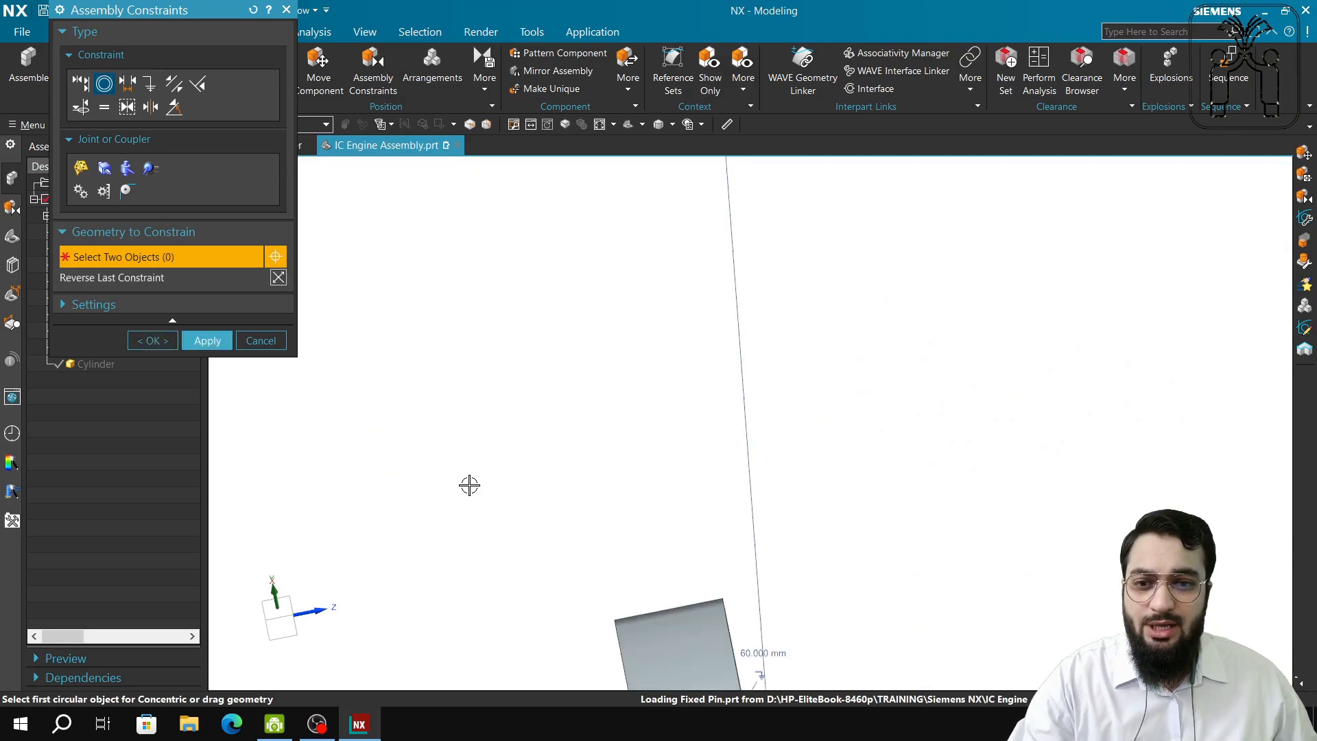
middle_click_drag(717, 639, 747, 525, "shift")
scroll(600, 543, "up", 2)
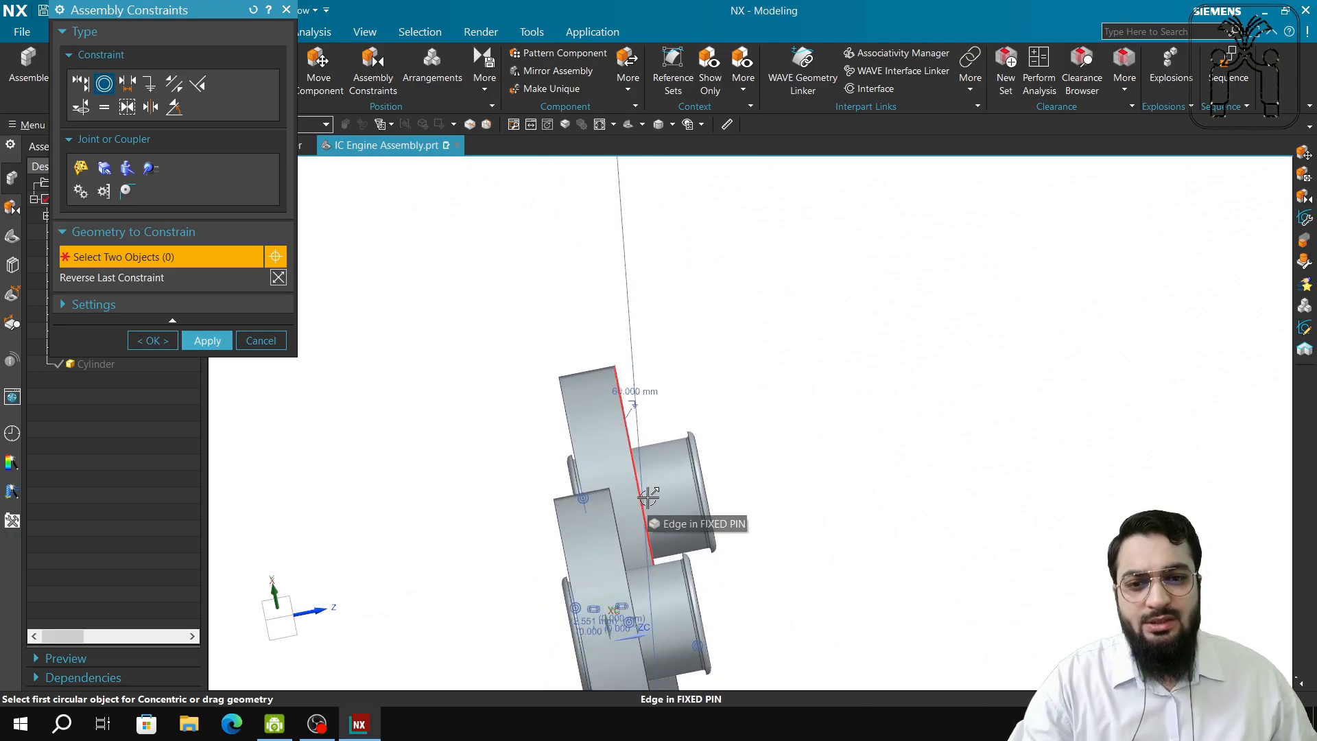
left_click(259, 340)
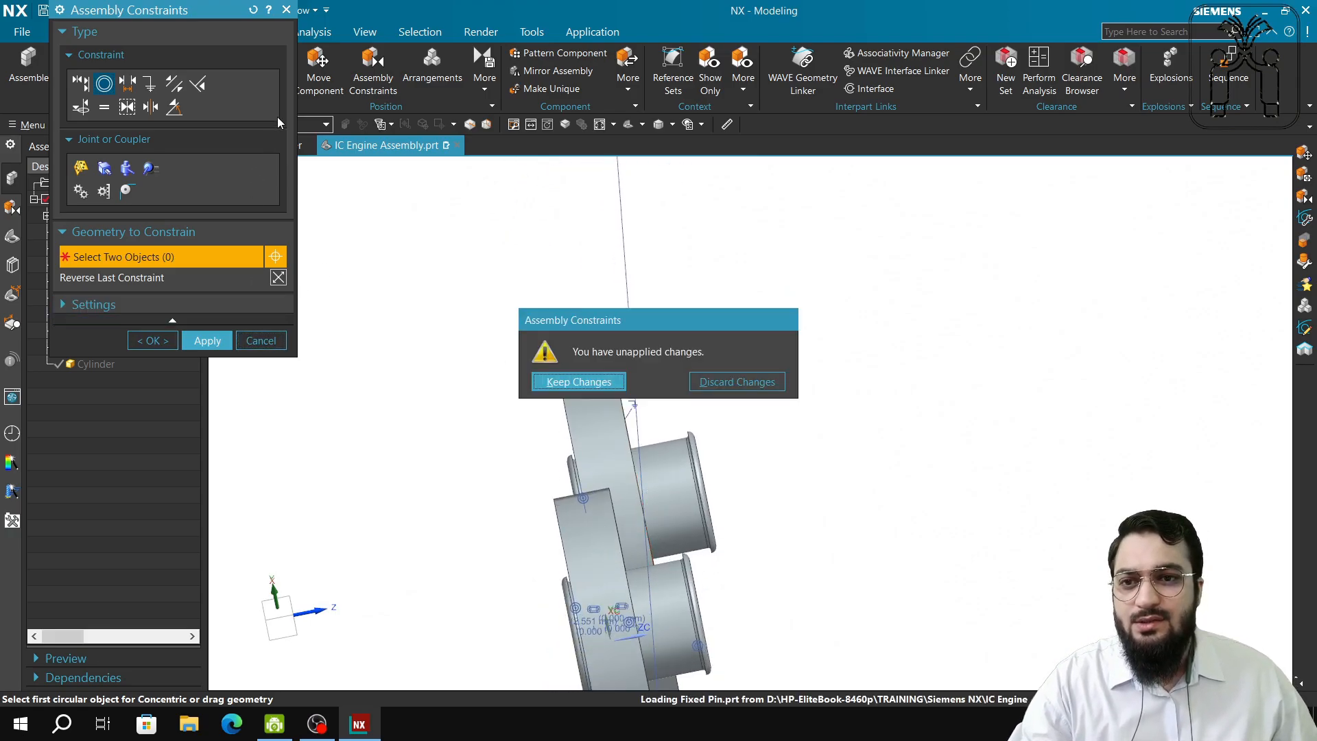
left_click(589, 380)
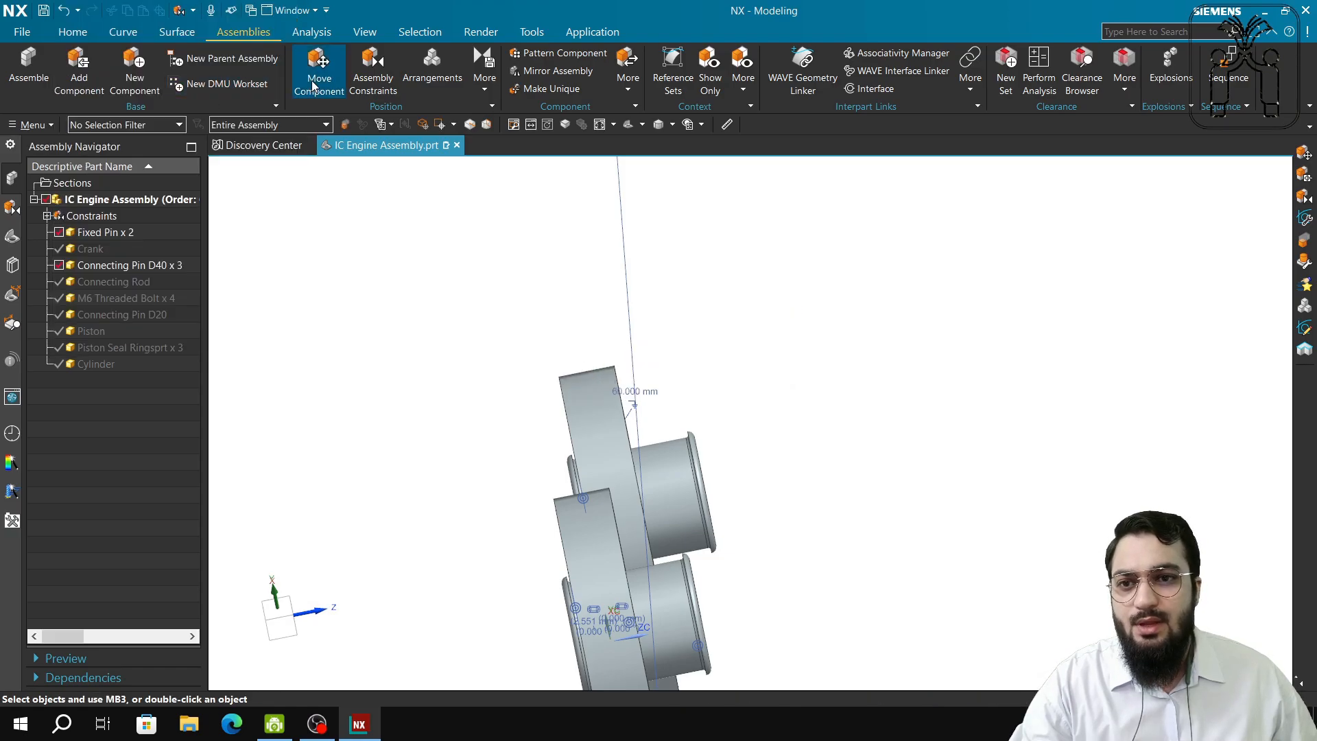
Try moving and rotating the Connecting Pin D40 with Move Component, then abandon the unapplied move.
left_click(679, 500)
left_click(165, 132)
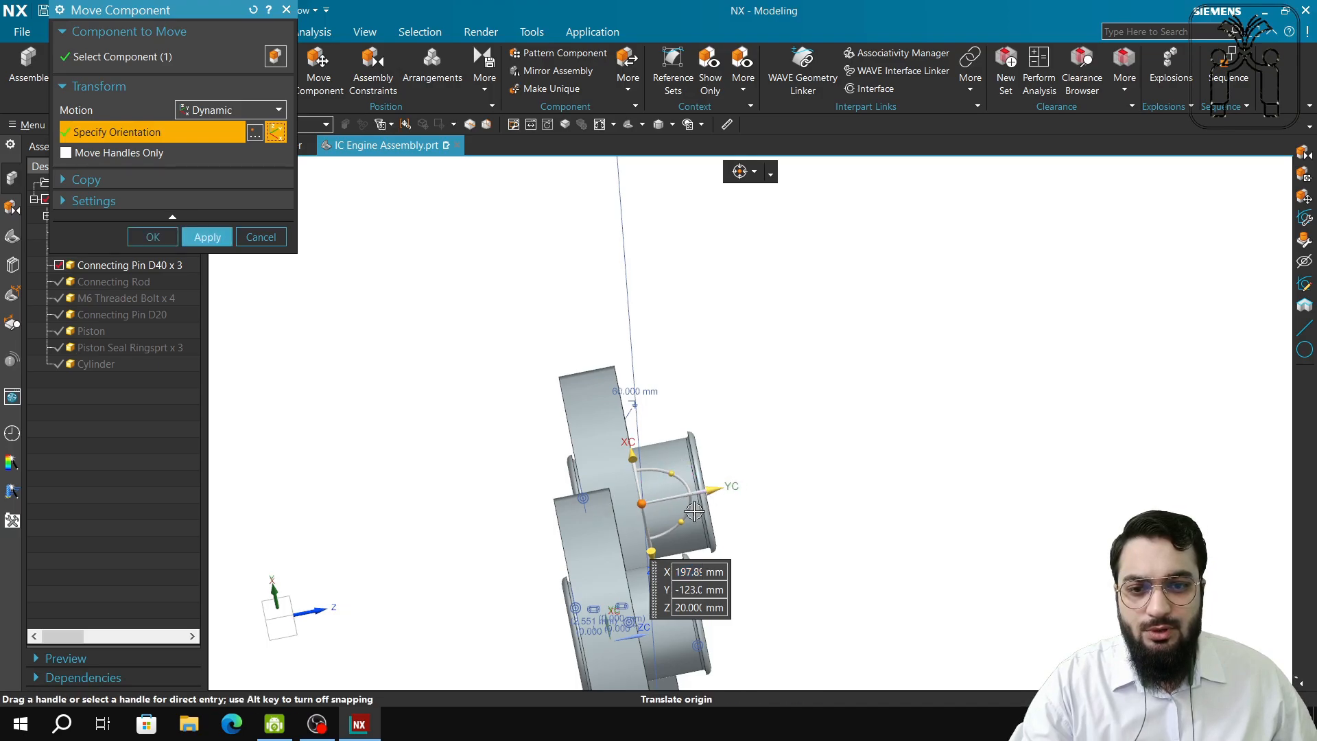
middle_click_drag(656, 544, 557, 557)
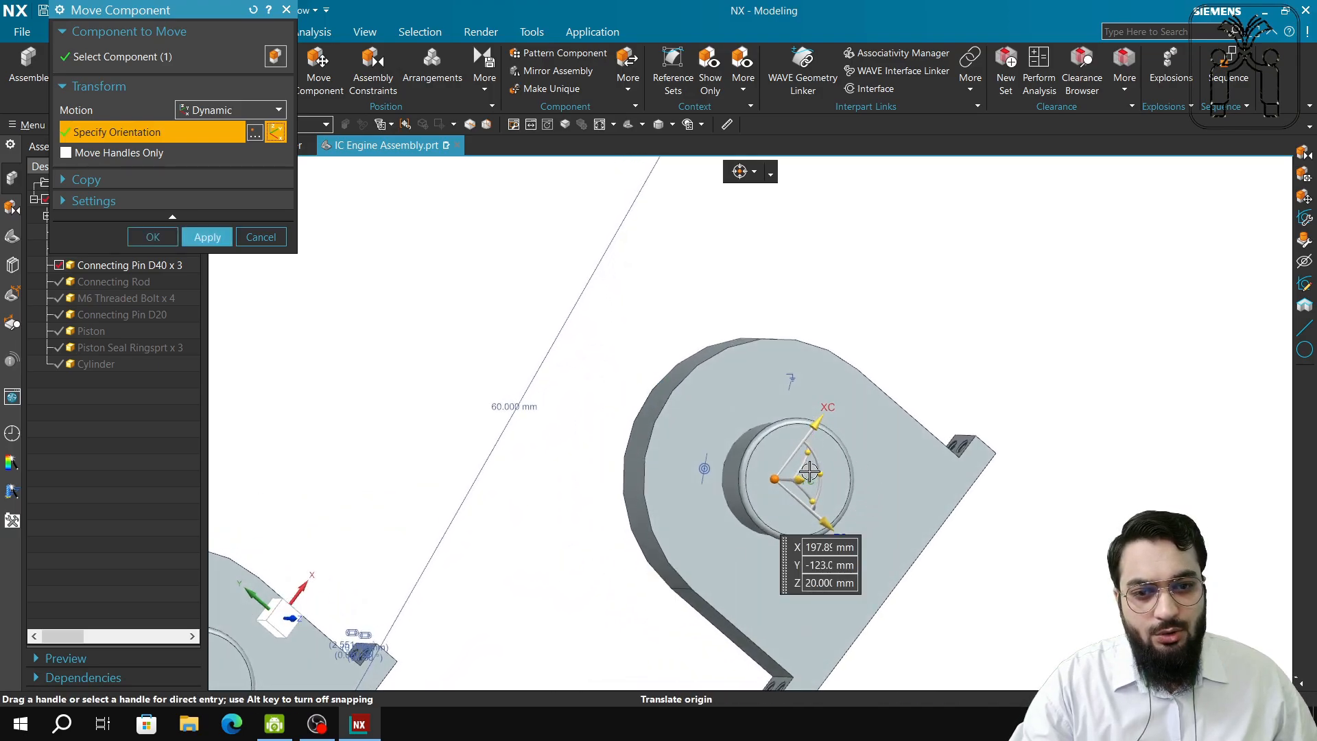
middle_click(782, 587)
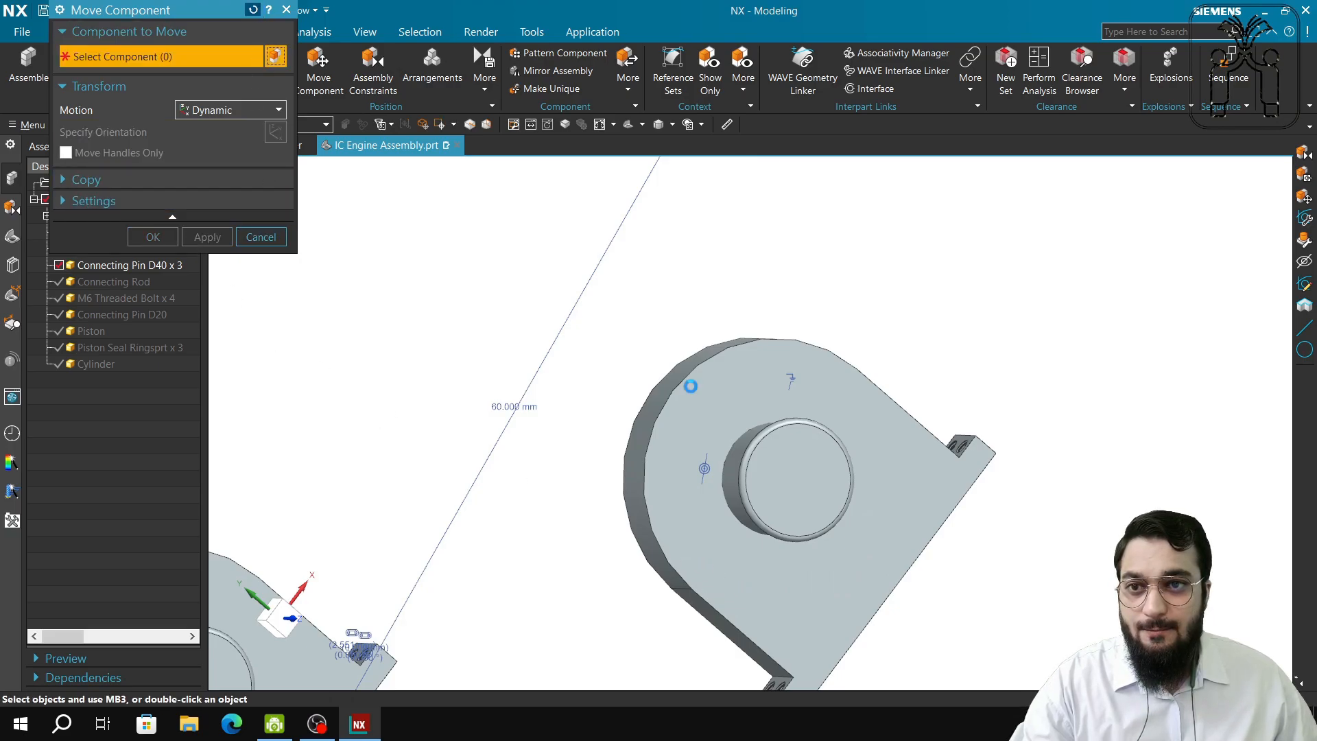
left_click(820, 504)
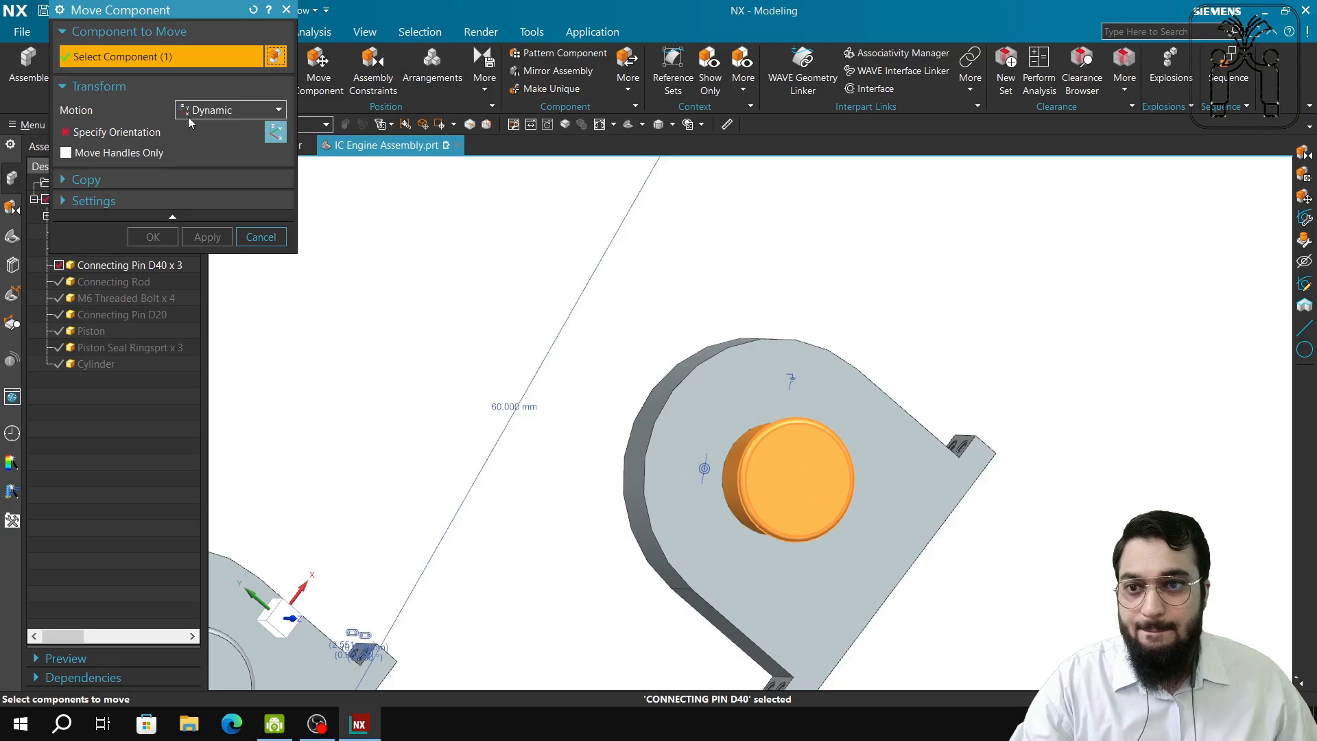
middle_click(843, 486)
left_click_drag(821, 472, 795, 484)
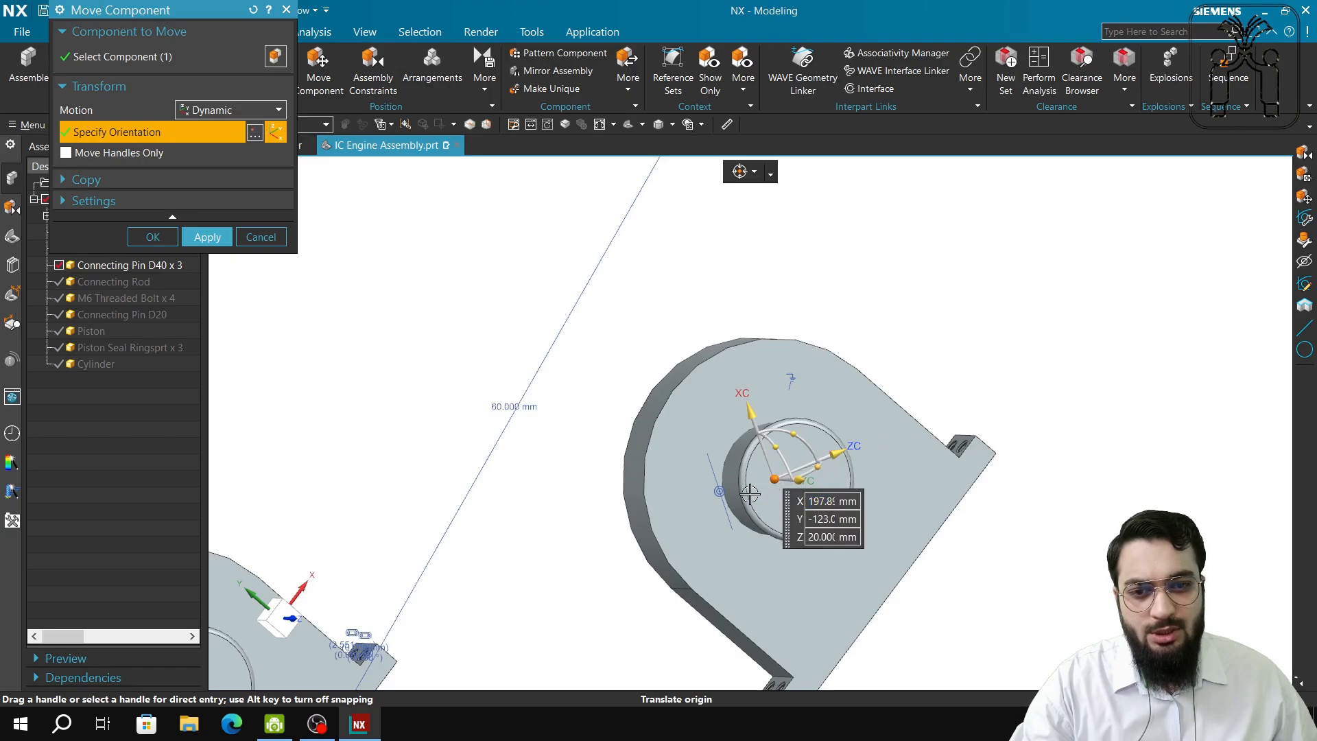
left_click(259, 237)
left_click(673, 461)
middle_click_drag(700, 473, 837, 471)
scroll(1003, 552, "down", 4)
scroll(837, 471, "up", 2)
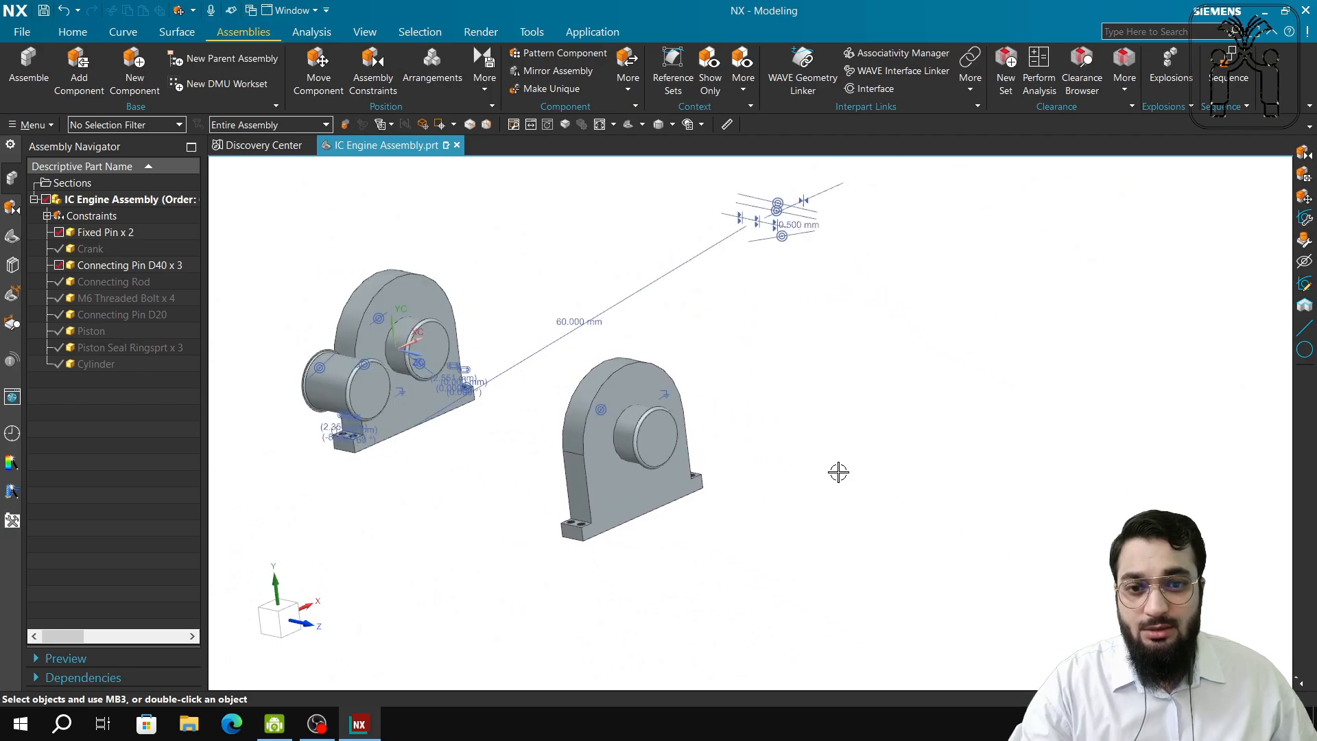
Add a Crank component to the right of the supports.
left_click(80, 85)
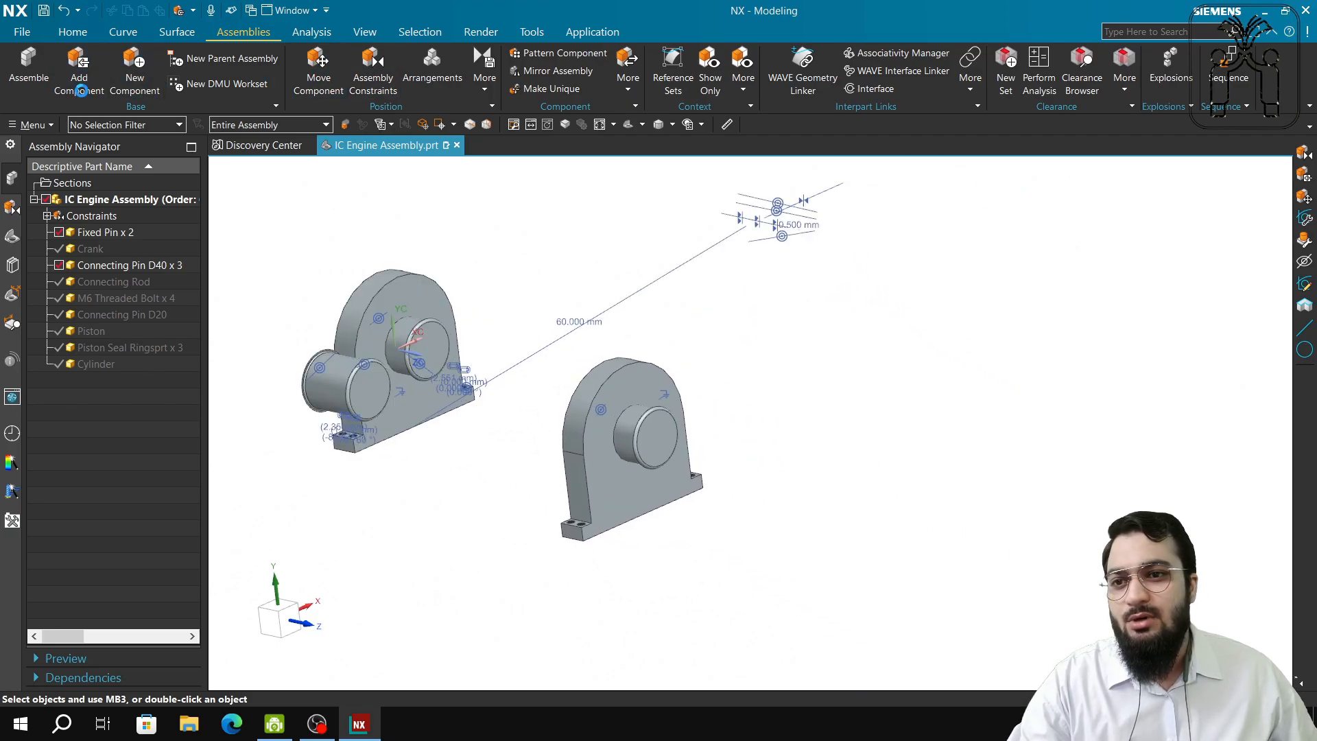
left_click(124, 208)
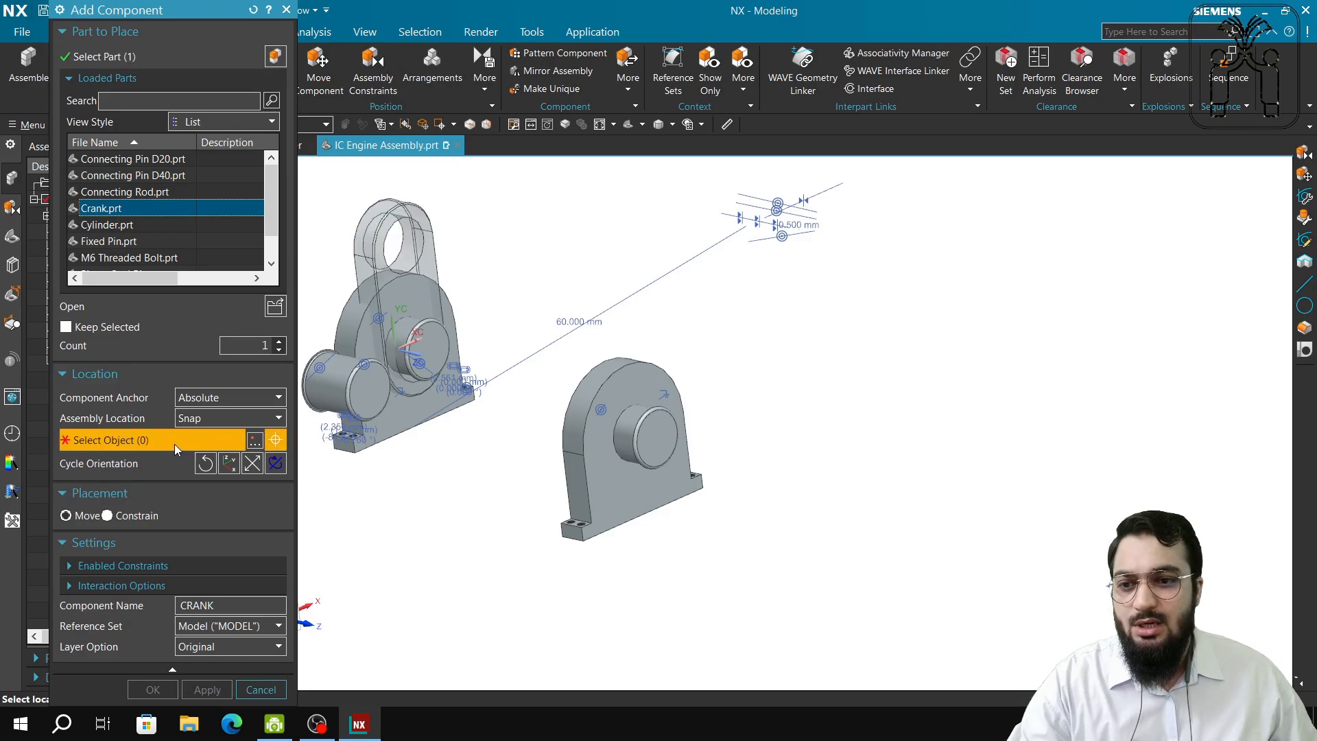
left_click(847, 451)
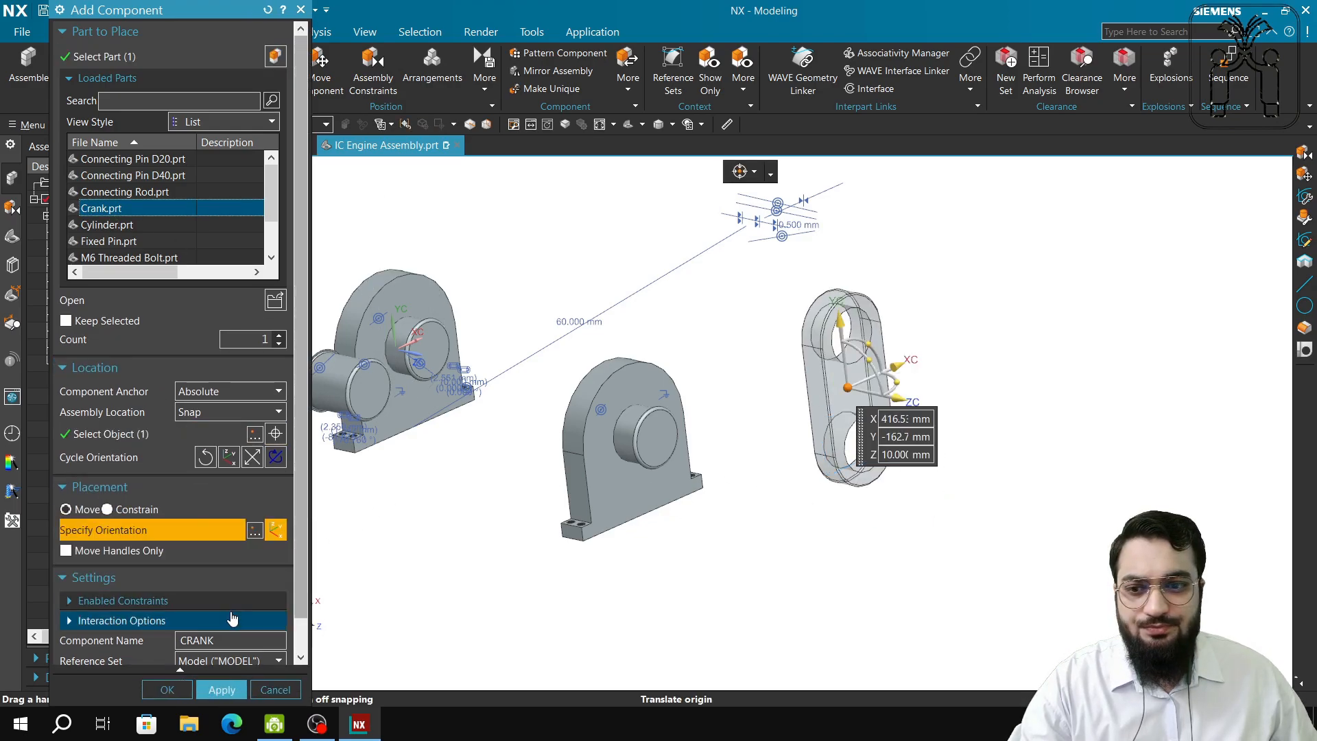
left_click(211, 691)
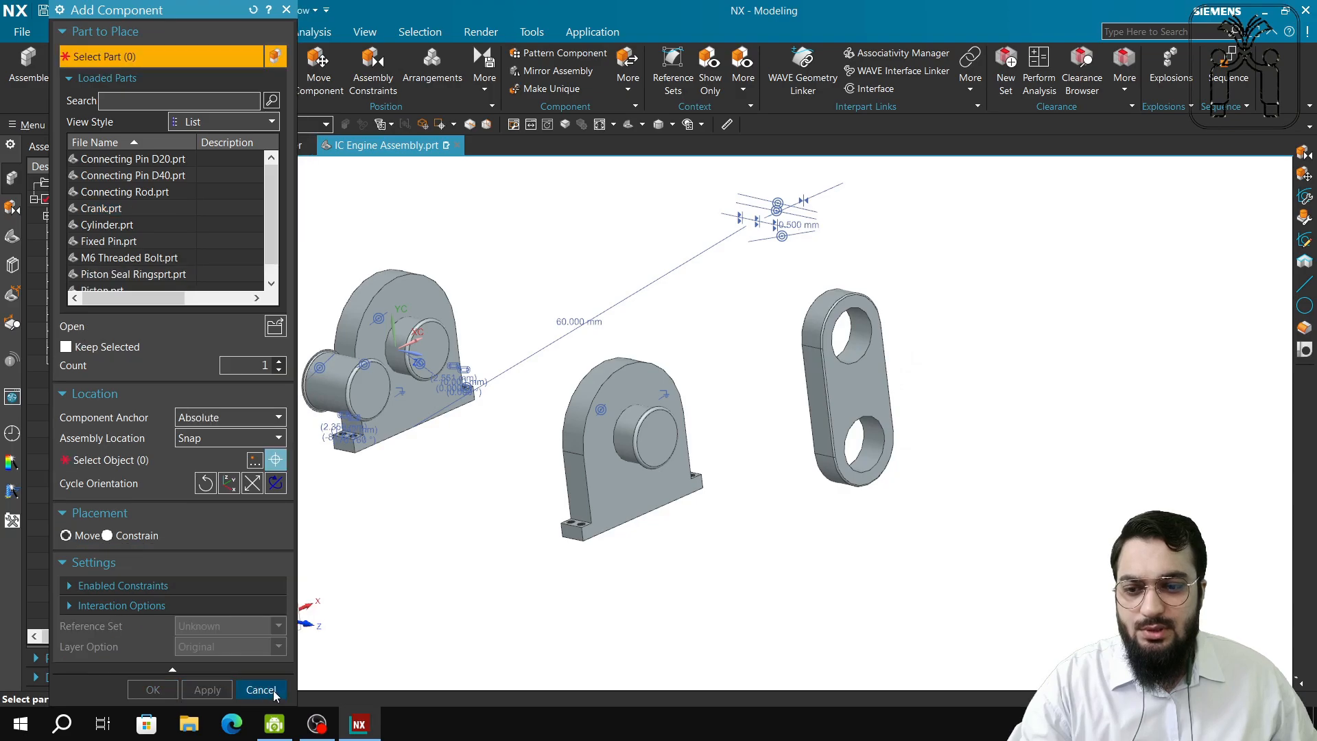
left_click(261, 690)
middle_click_drag(834, 539, 788, 495, "shift")
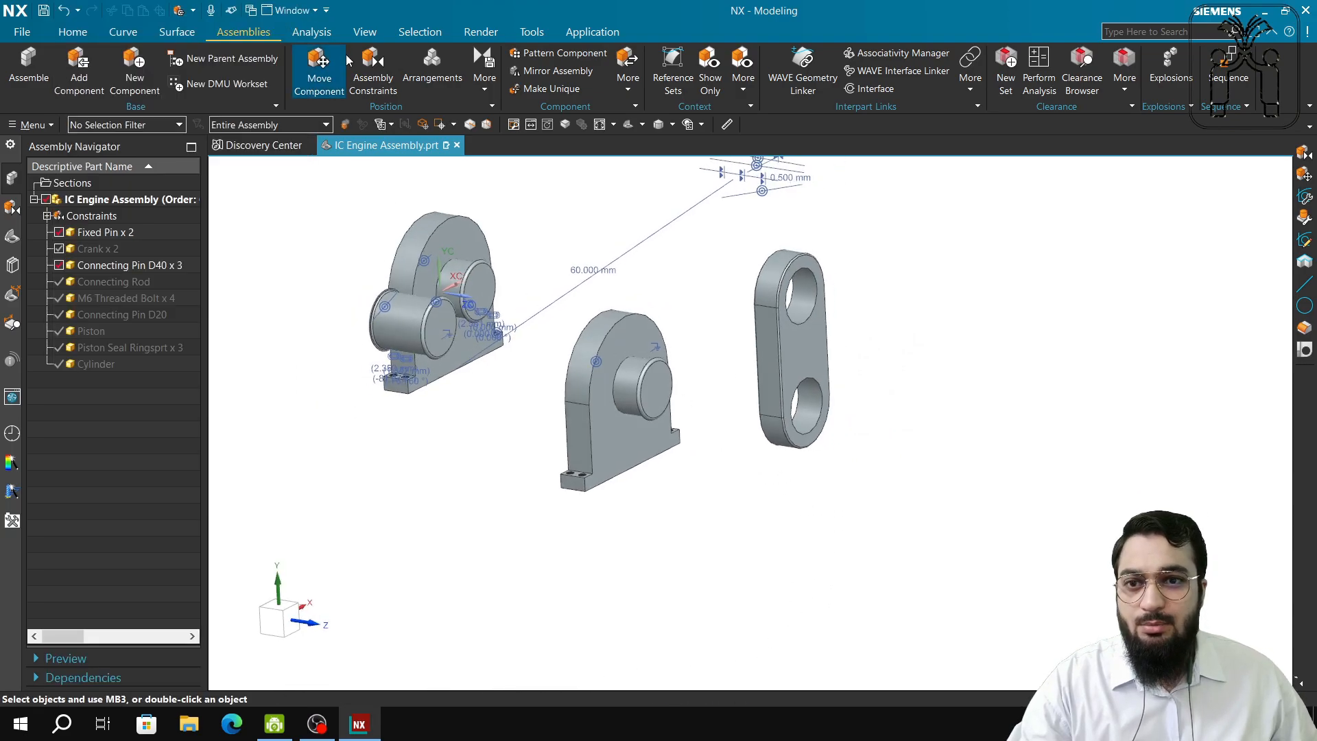
Constrain the crank's hole edge concentric with the Connecting Pin D40 edge, then orbit to check the fit.
left_click(318, 68)
left_click(361, 76)
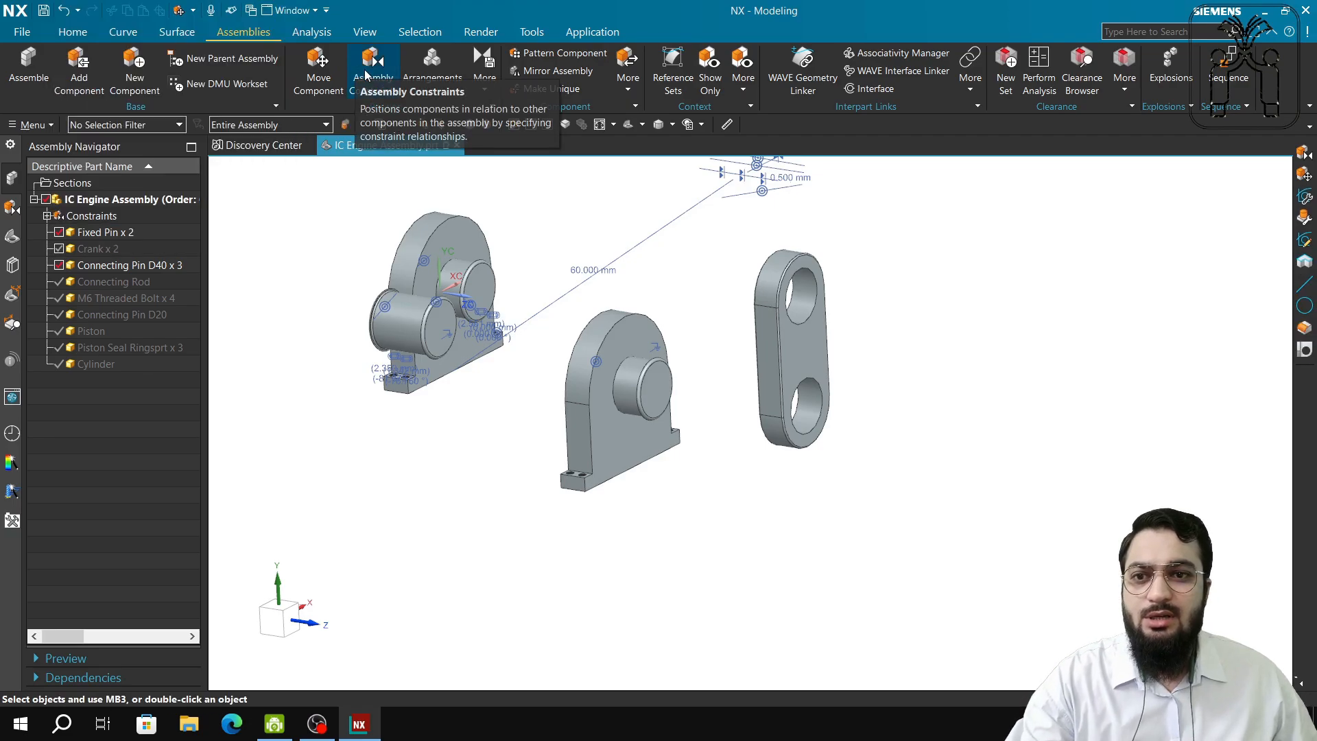
left_click(361, 75)
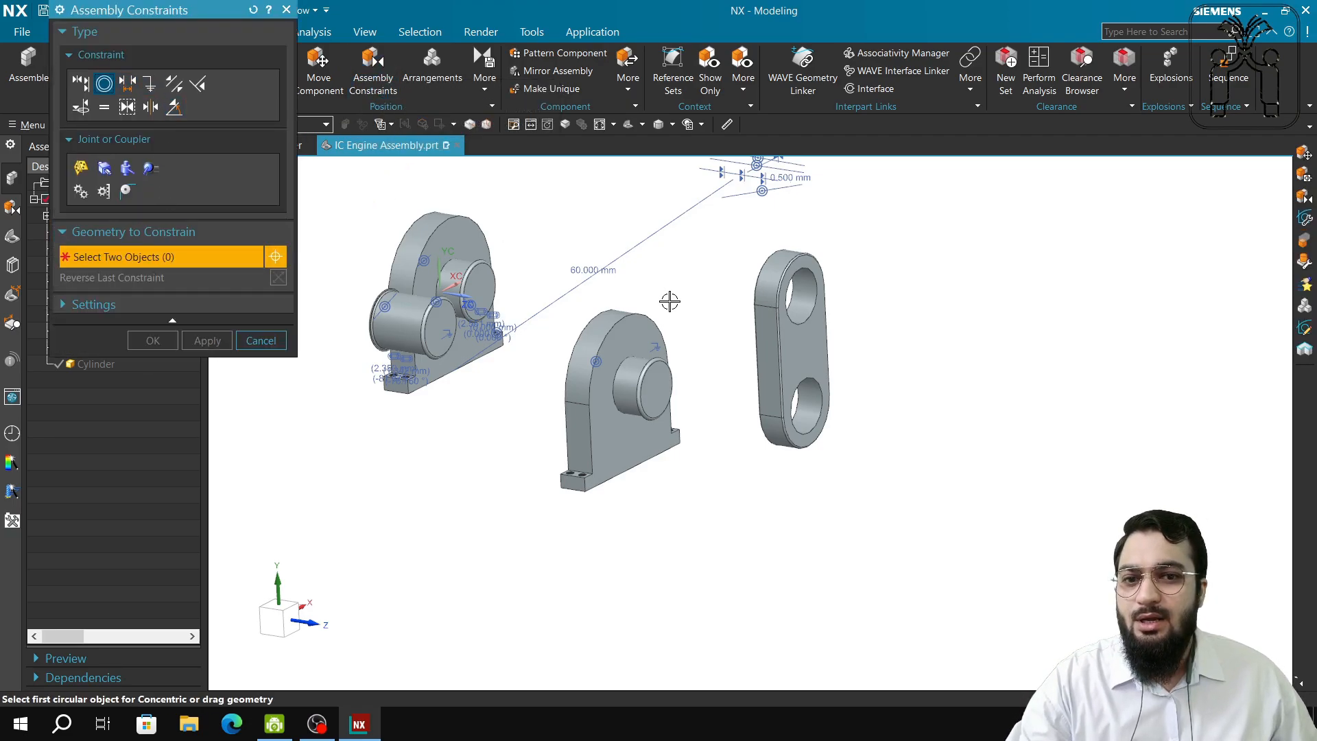
scroll(809, 412, "up", 6)
left_click(708, 290)
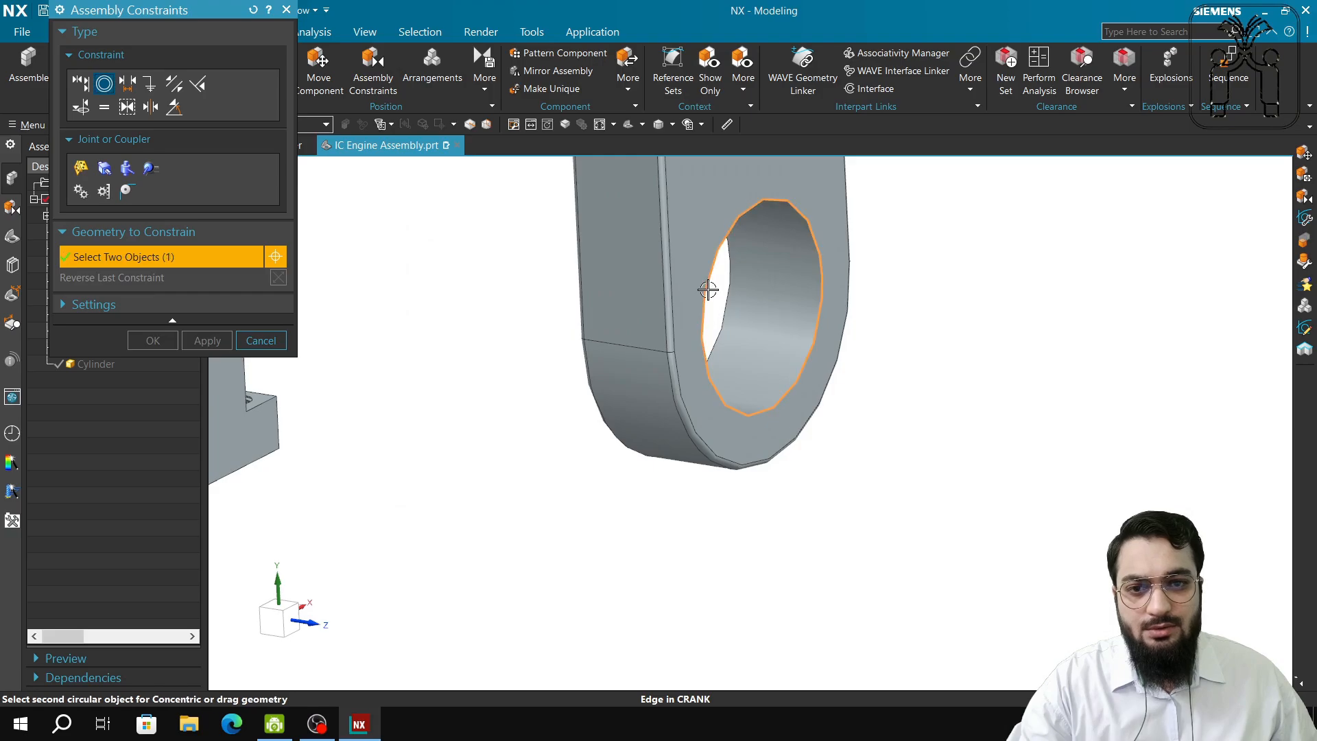
middle_click_drag(579, 397, 653, 395)
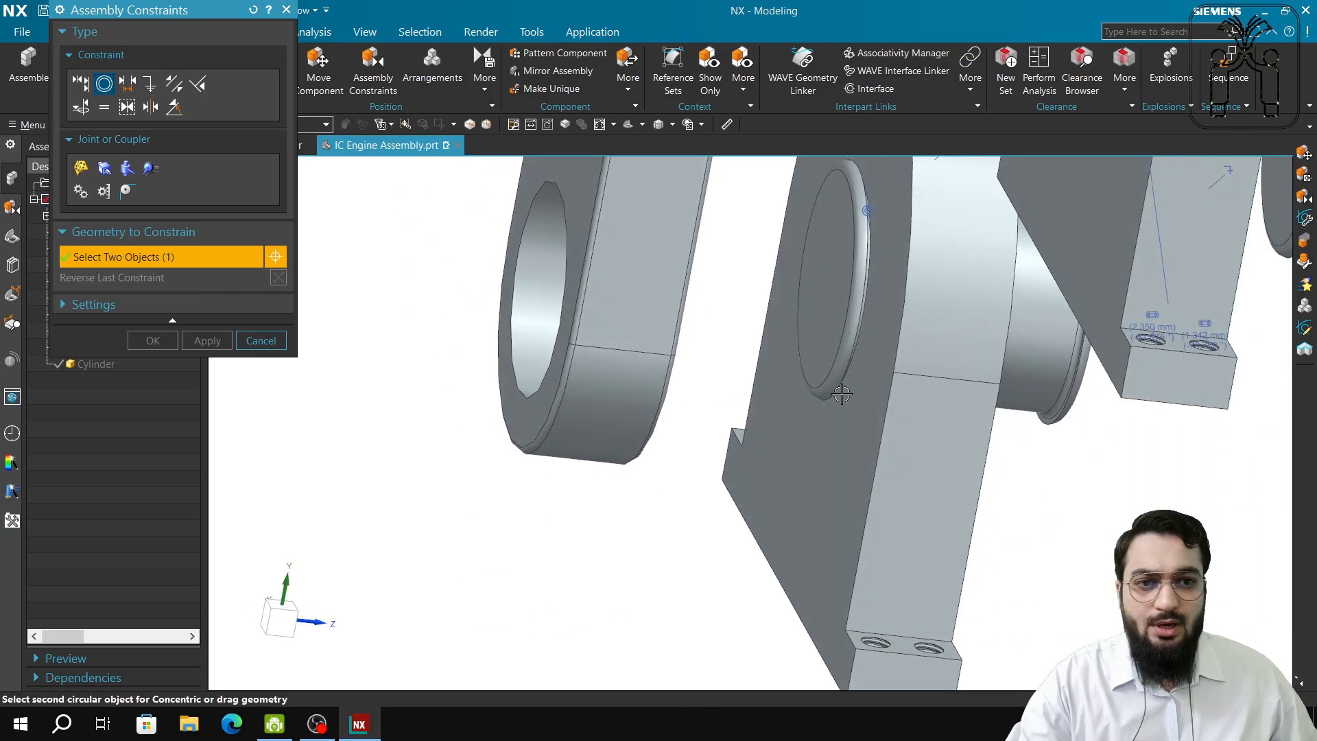
scroll(1038, 389, "up", 3)
scroll(1038, 389, "up", 2)
left_click(1089, 414)
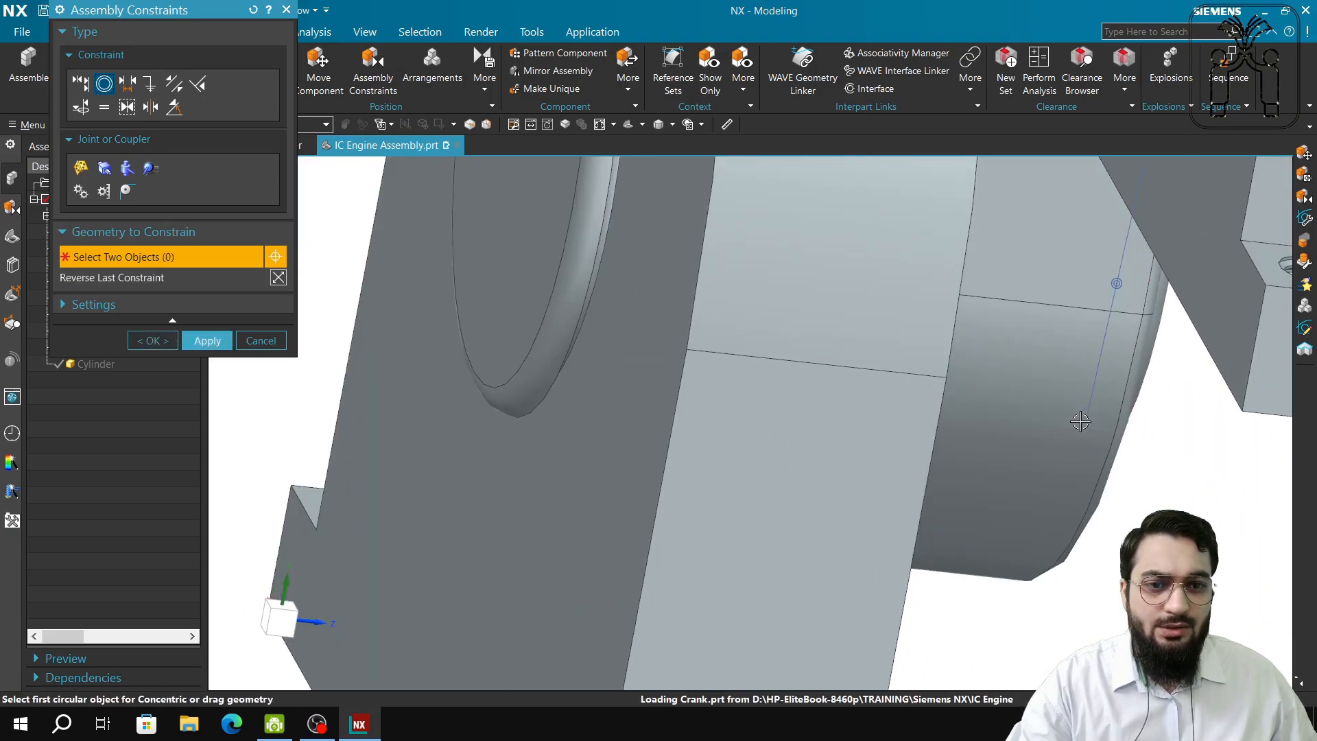
left_click(211, 346)
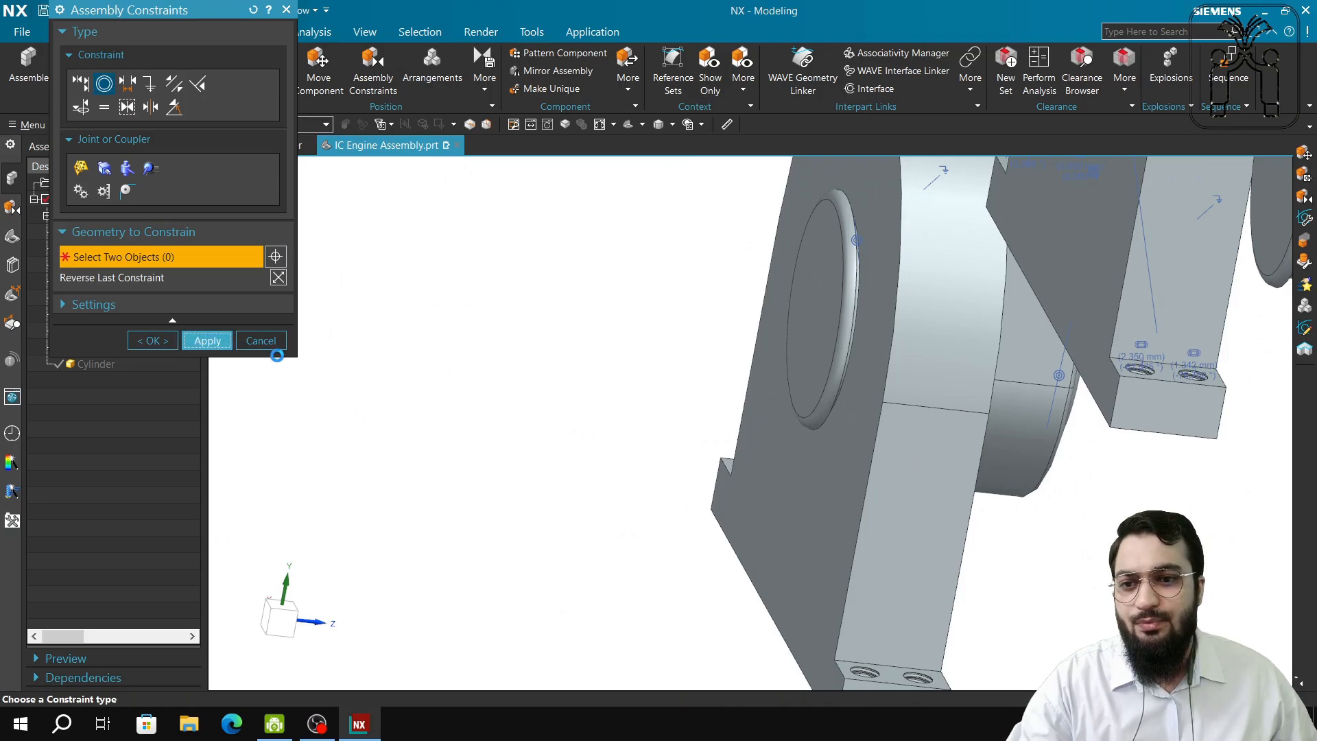
left_click(276, 345)
scroll(702, 461, "down", 5)
middle_click_drag(845, 528, 780, 526)
middle_click_drag(941, 430, 918, 416)
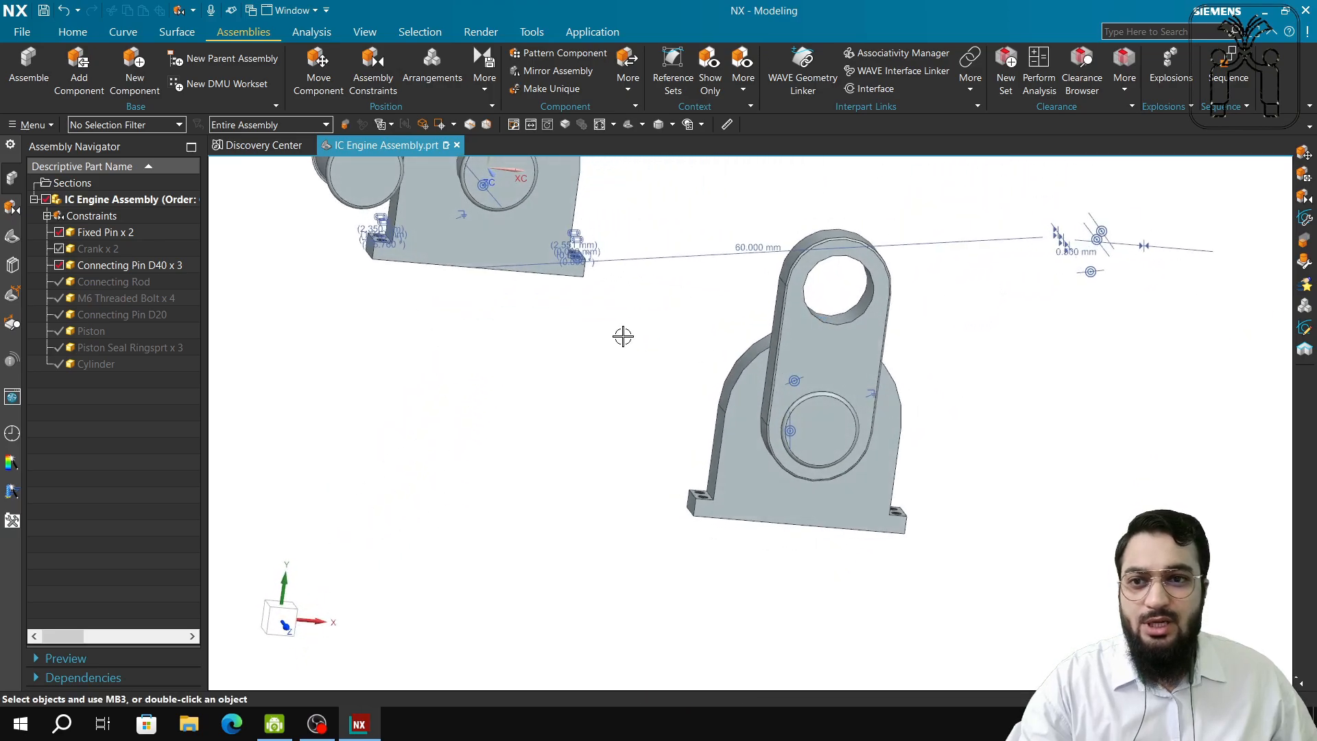
Delete the duplicate Crank, Connecting Pin D40 and second Fixed Pin base, including their constraints.
left_click(866, 374)
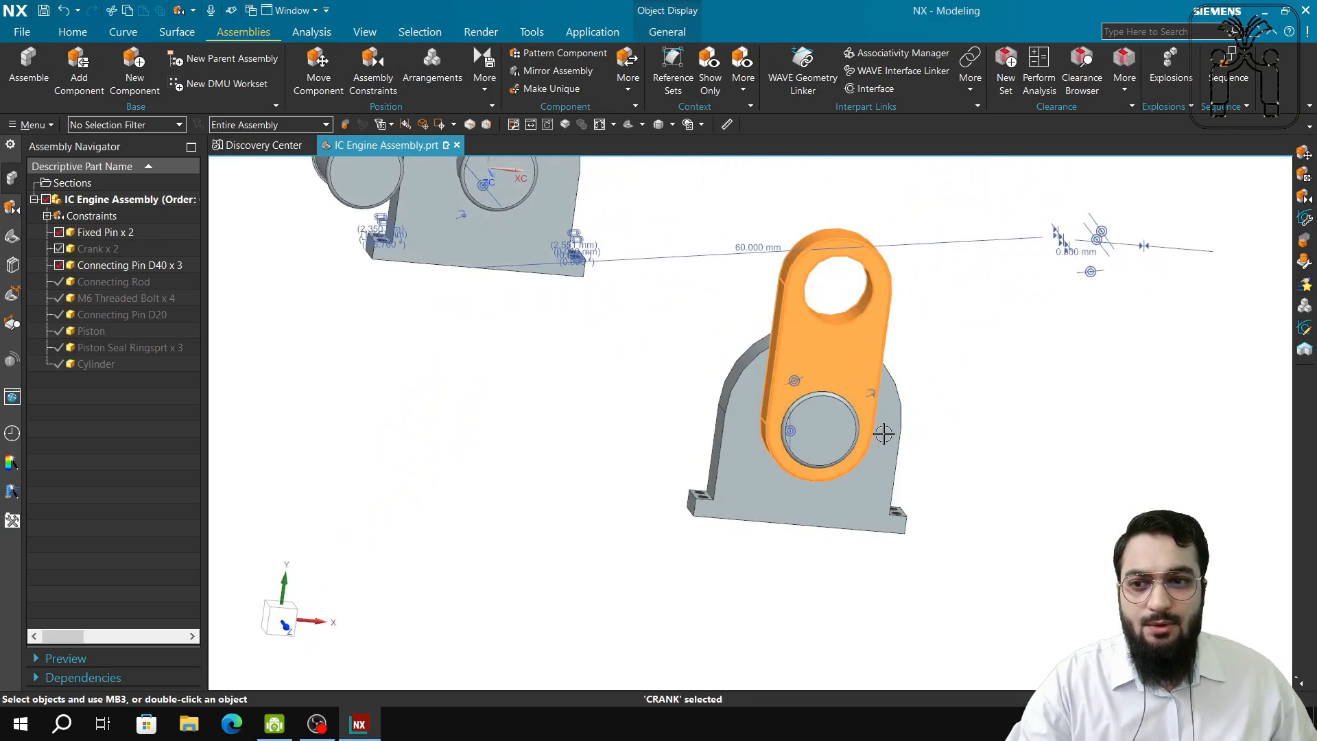
left_click(828, 443)
left_click(874, 477)
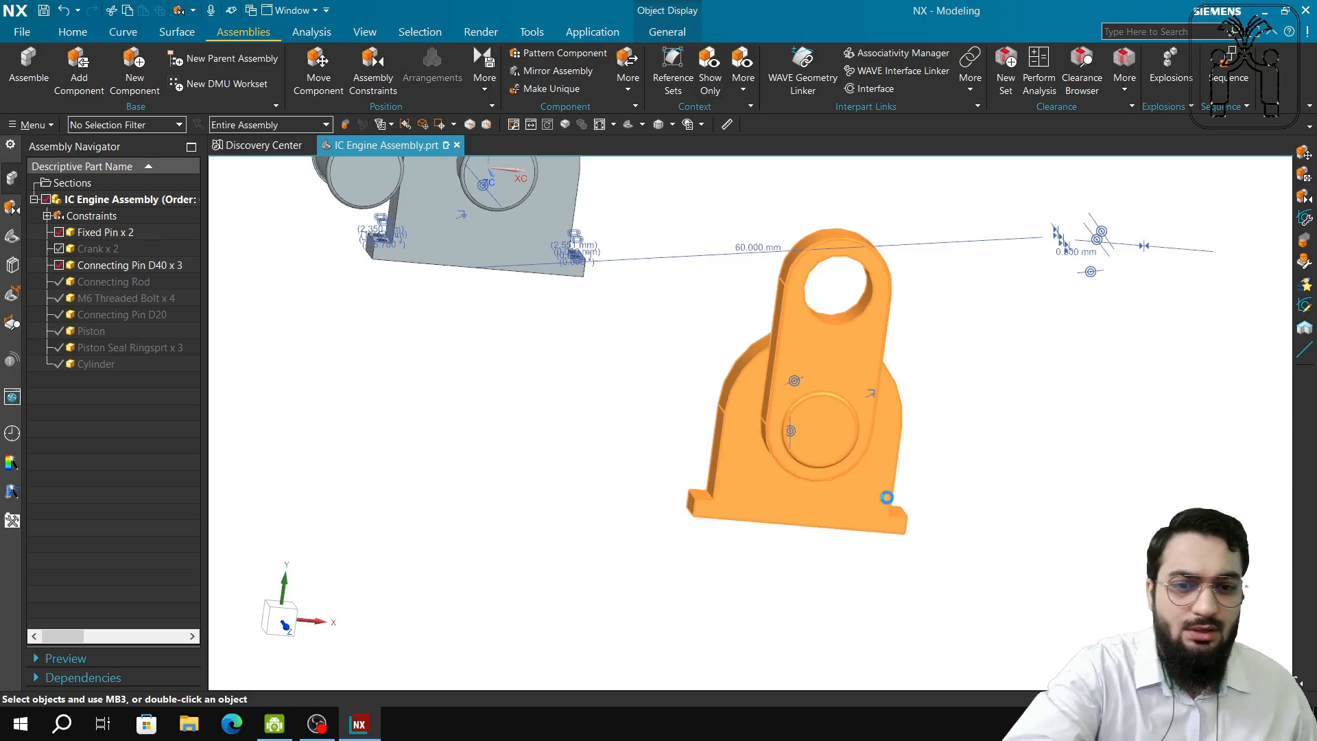
key("Delete")
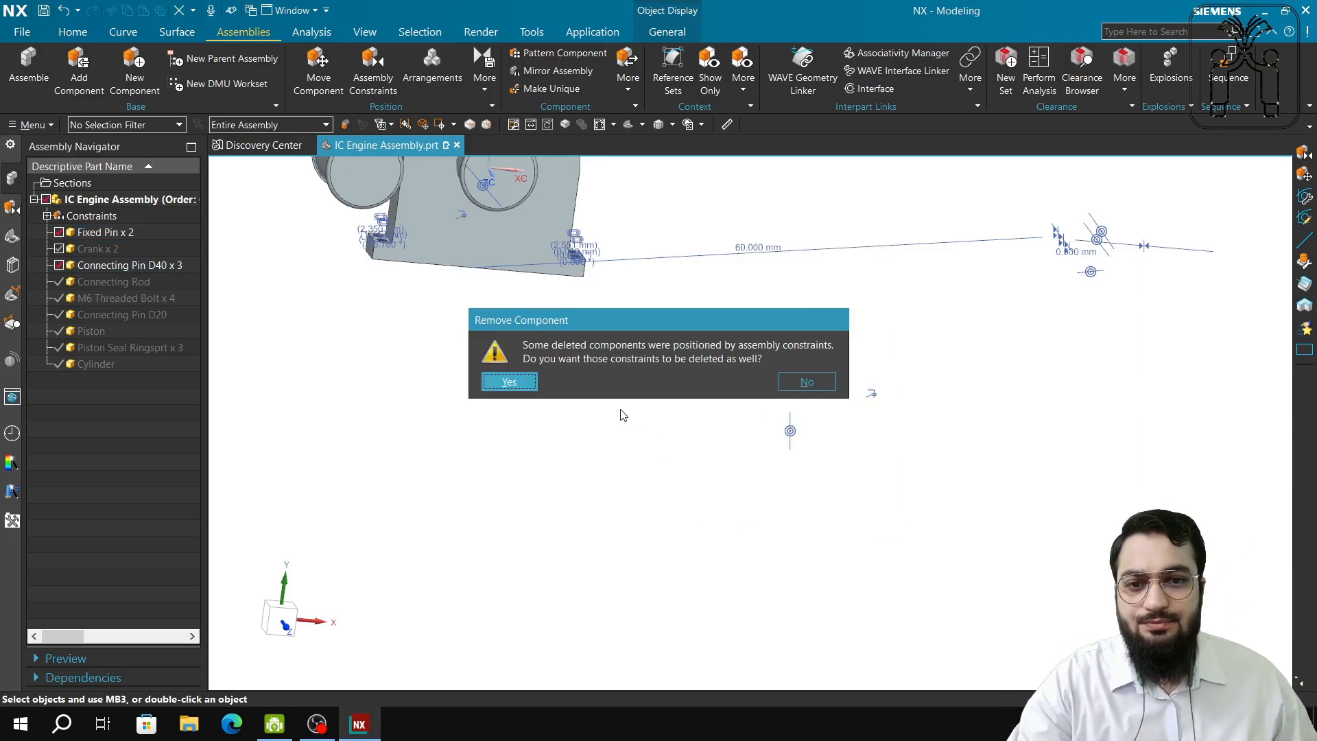
left_click(509, 382)
mouse_move(661, 412)
middle_mouse_down()
mouse_move(702, 394)
mouse_move(679, 429)
mouse_move(694, 382)
mouse_move(669, 425)
middle_mouse_up()
middle_click_drag(1021, 373, 960, 487, "shift")
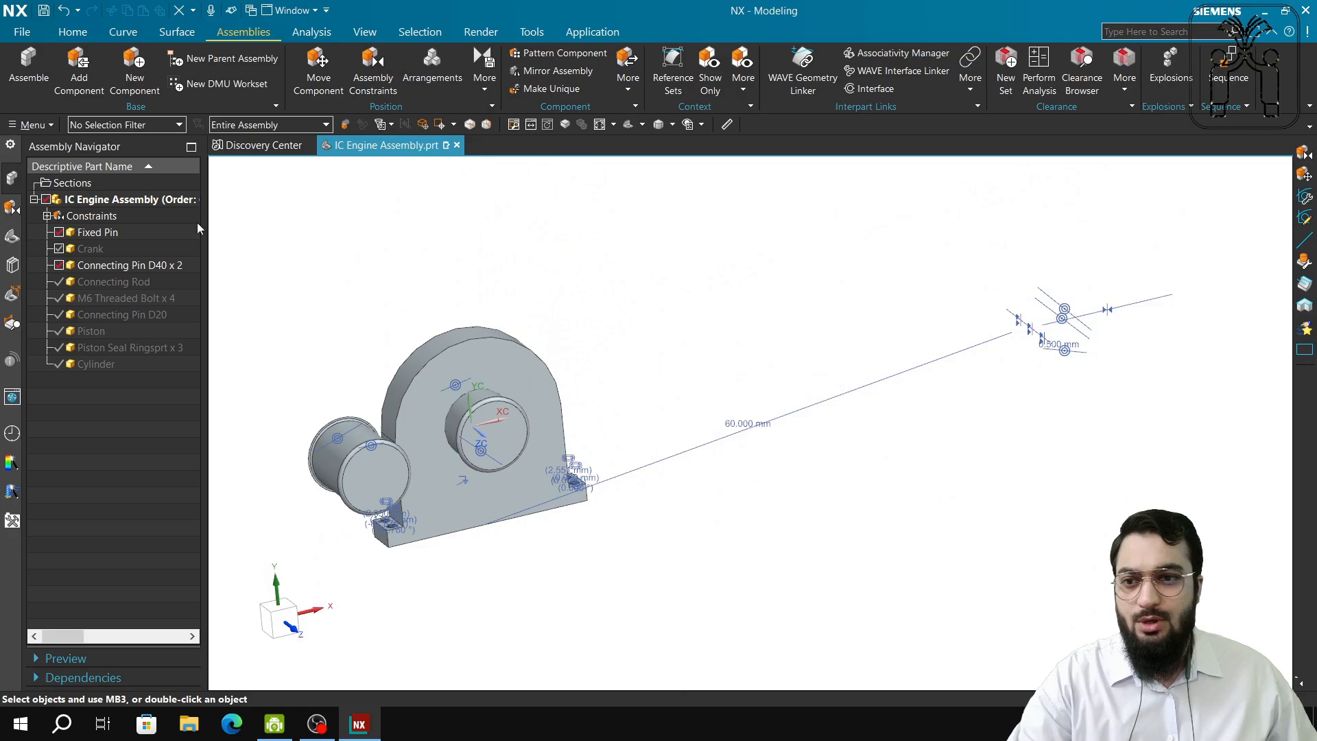
Show the Crank and Connecting Rod in the Assembly Navigator, then select the connecting rod.
left_click(59, 249)
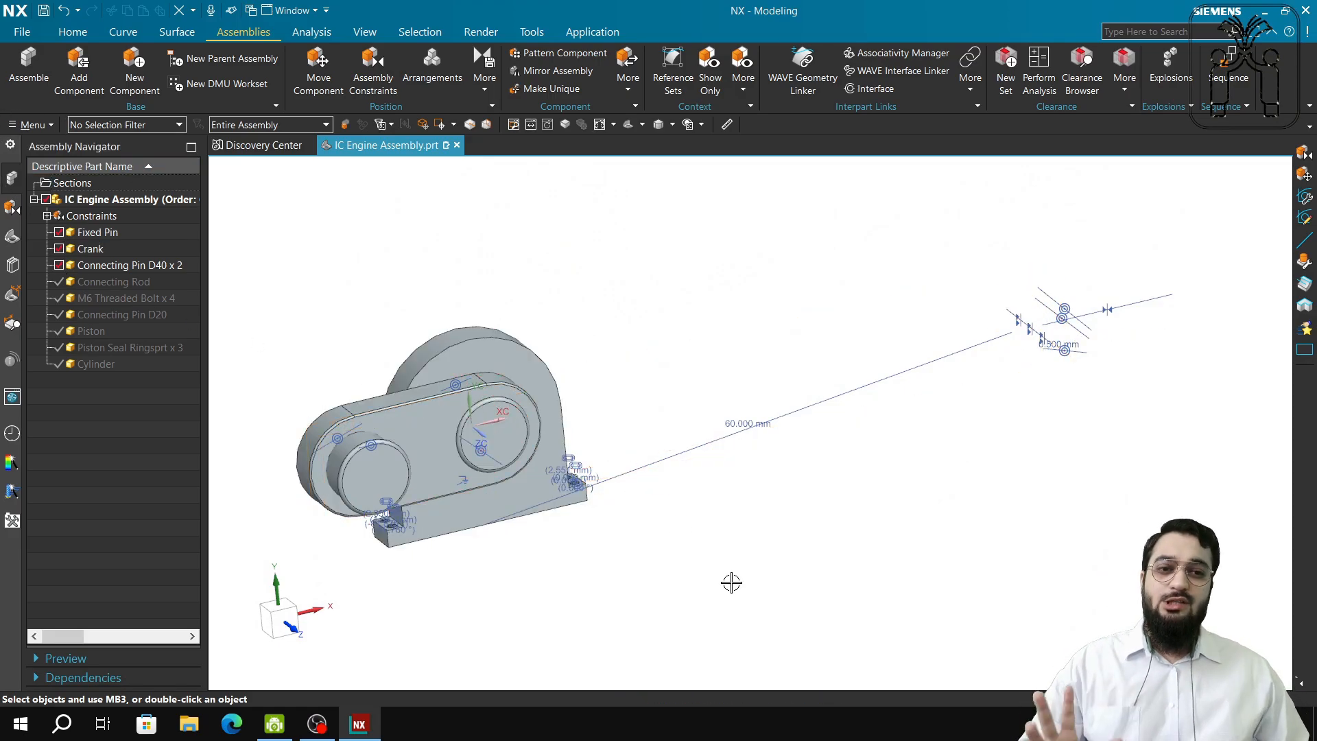
left_click(59, 282)
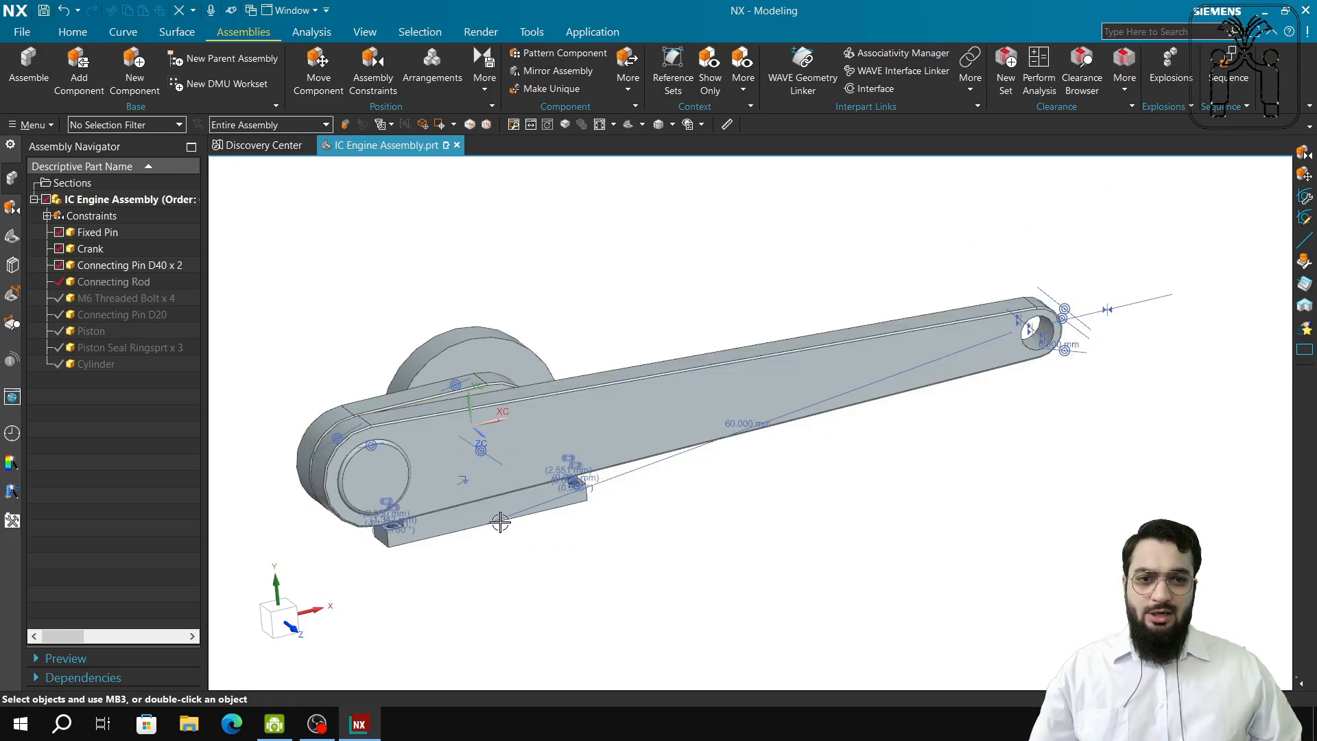
left_click(459, 503)
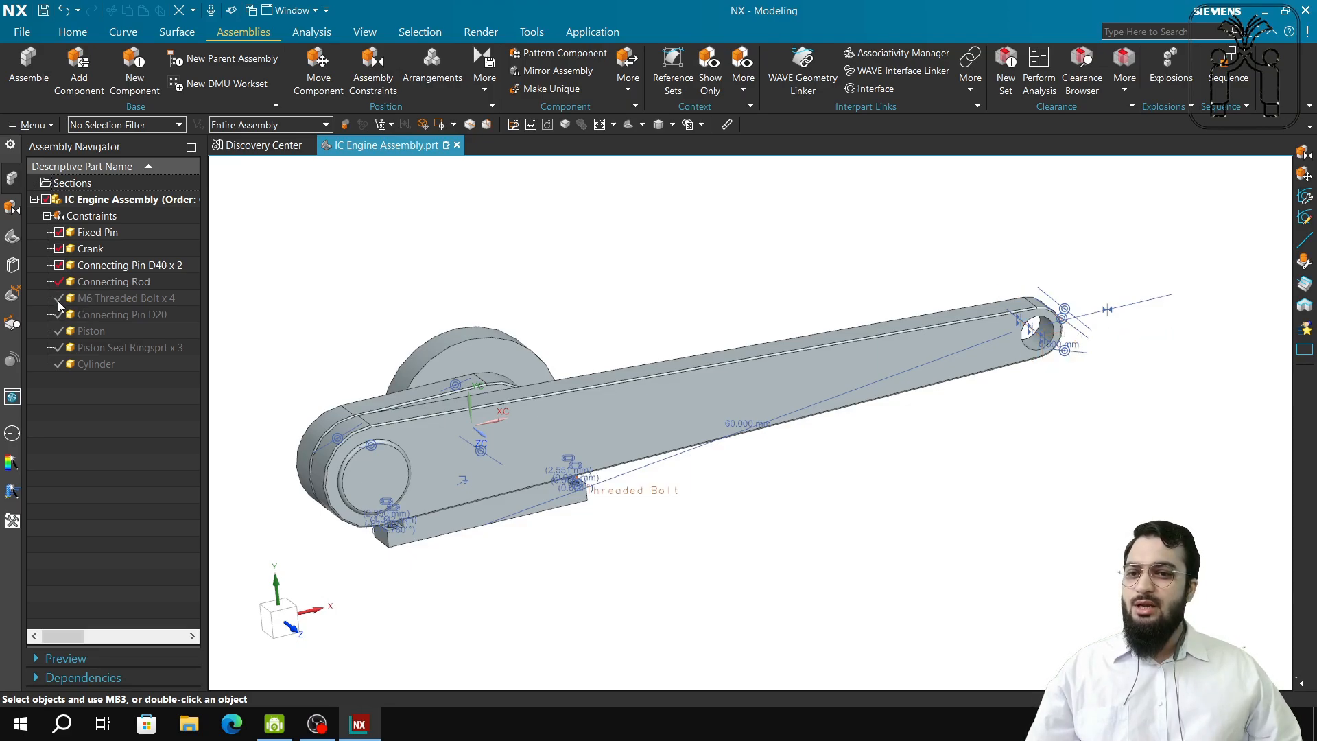
middle_click_drag(462, 523, 516, 513)
scroll(583, 553, "up", 8)
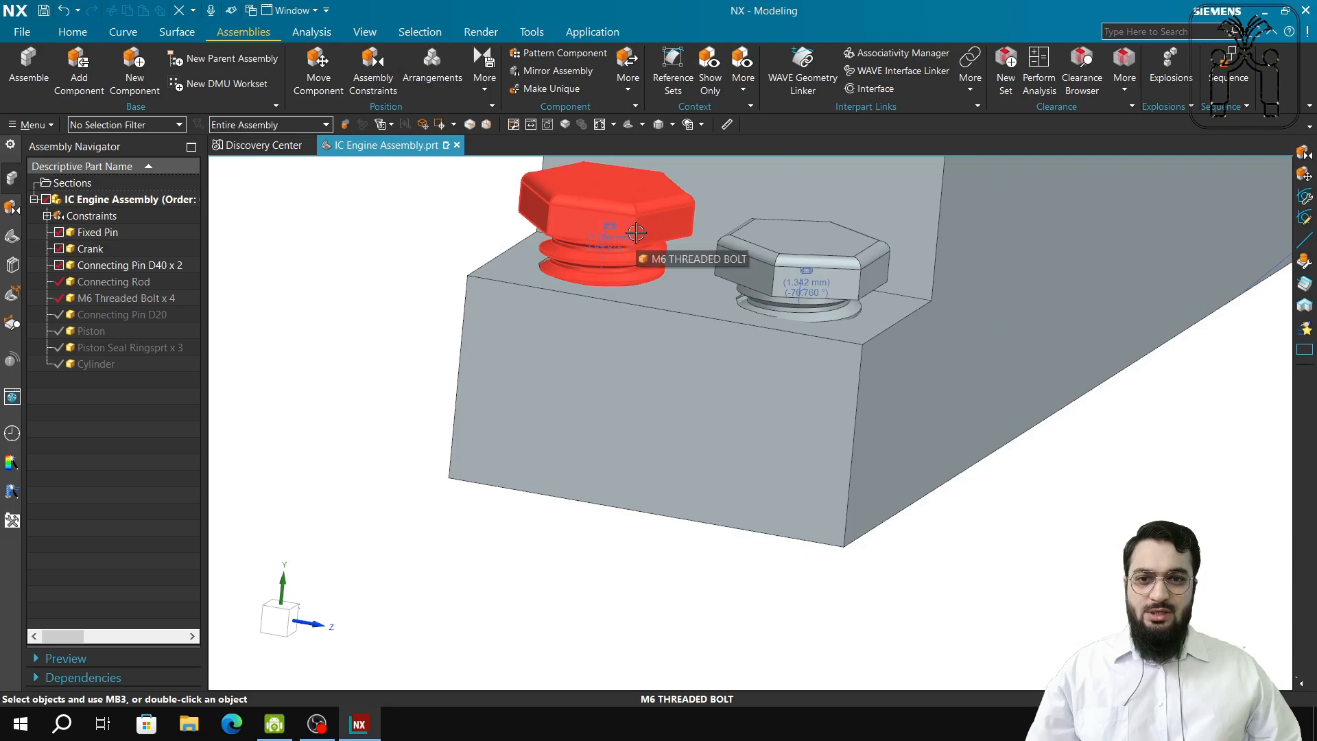
middle_click_drag(999, 385, 946, 373)
middle_click_drag(1110, 511, 496, 512, "shift")
middle_click_drag(1105, 369, 638, 556, "shift")
scroll(882, 471, "down", 5)
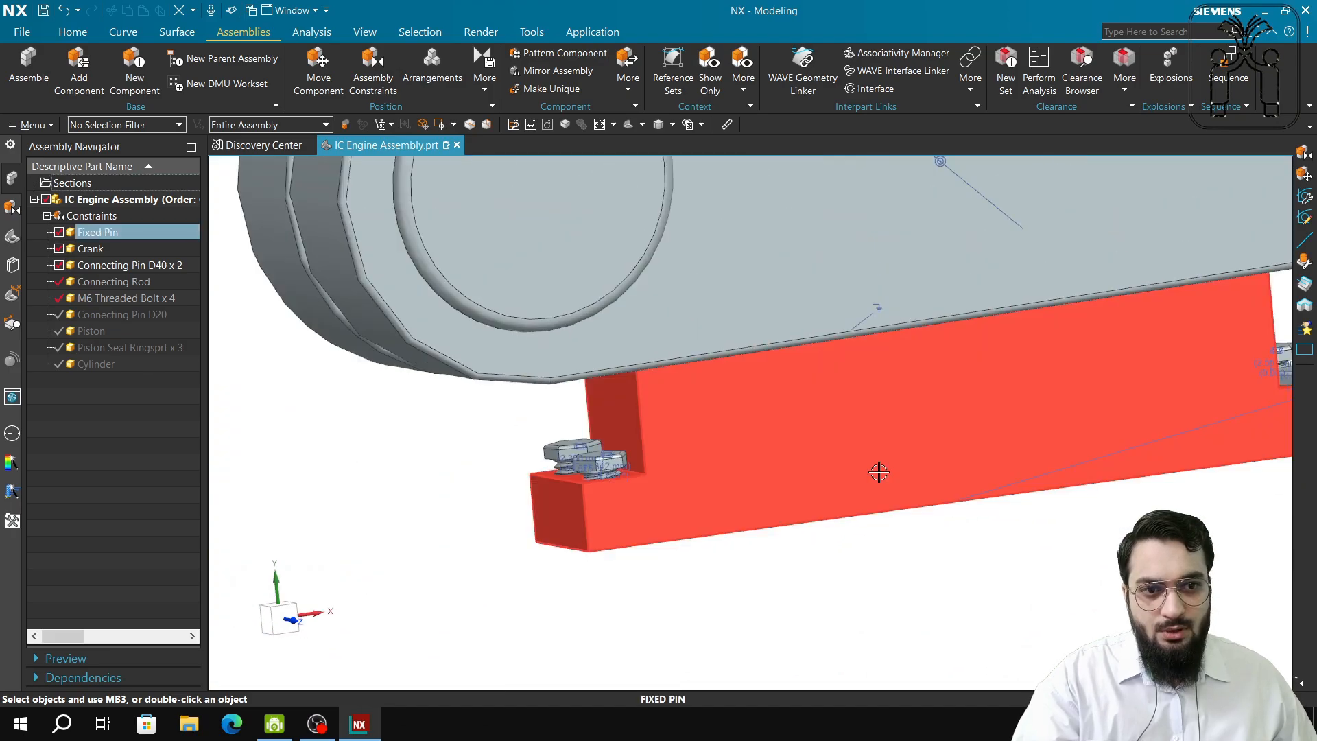
scroll(542, 488, "up", 6)
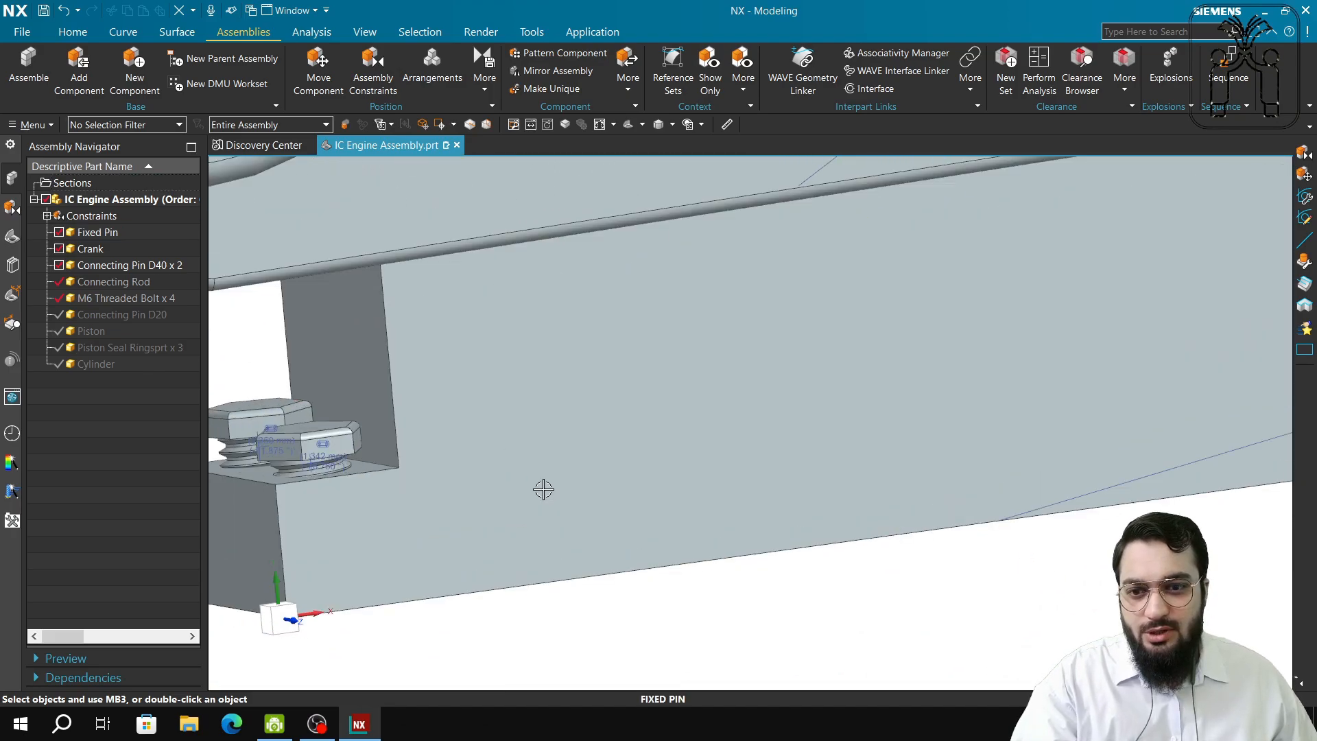
left_click(319, 68)
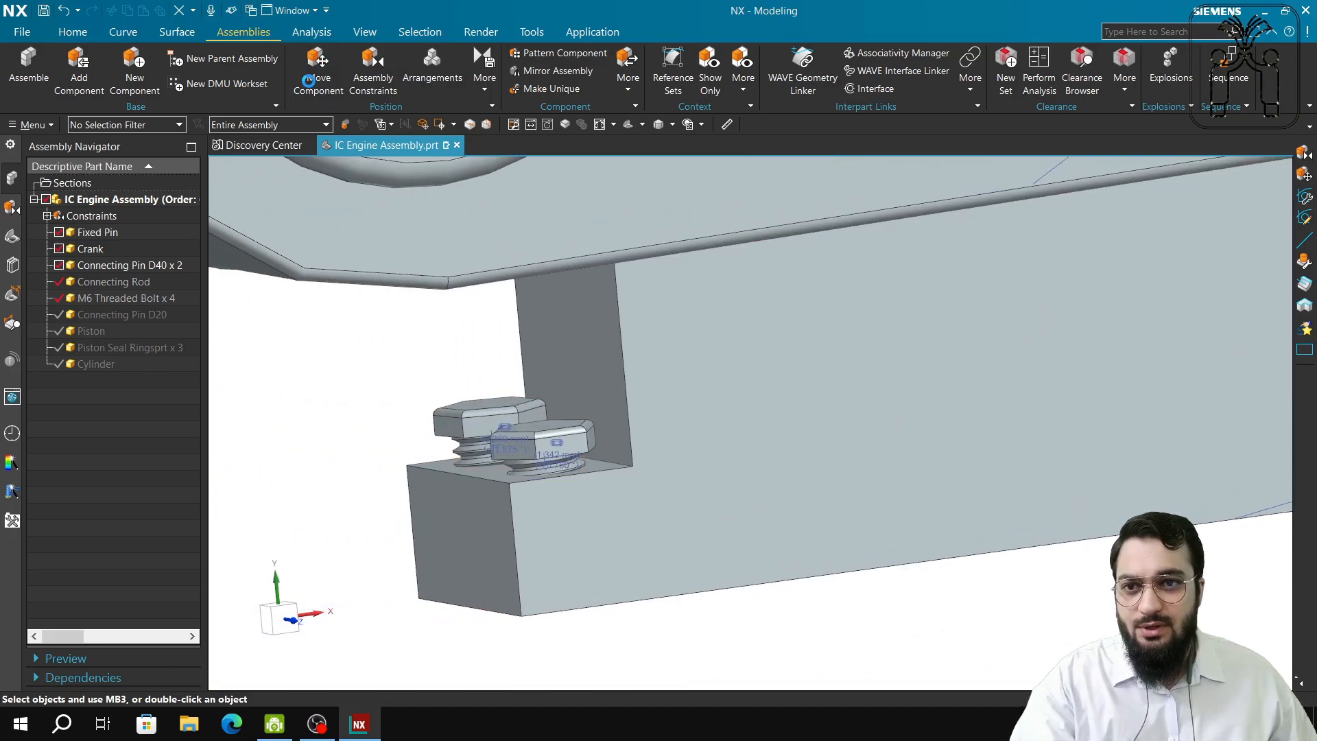
left_click(570, 446)
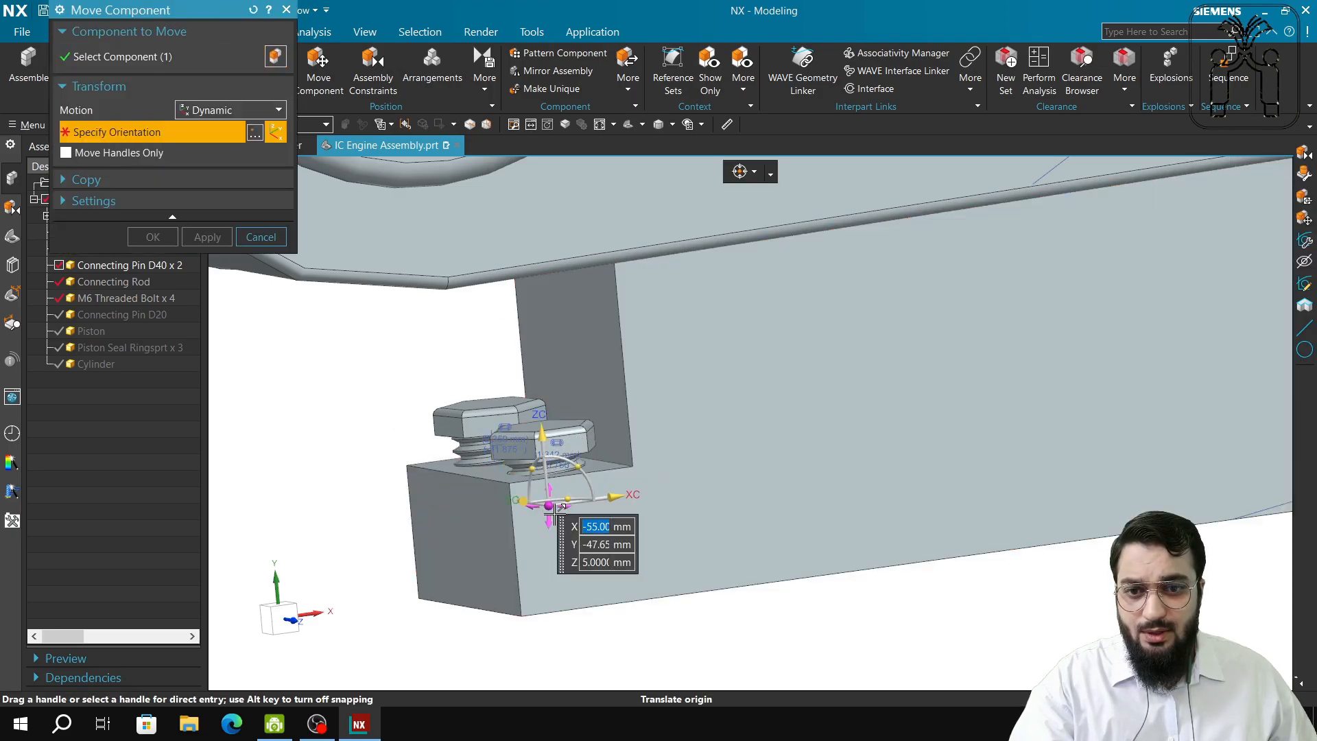
left_click_drag(549, 488, 554, 565)
mouse_move(566, 476)
left_mouse_down()
mouse_move(571, 576)
mouse_move(563, 486)
left_mouse_up()
left_click_drag(566, 476, 598, 468)
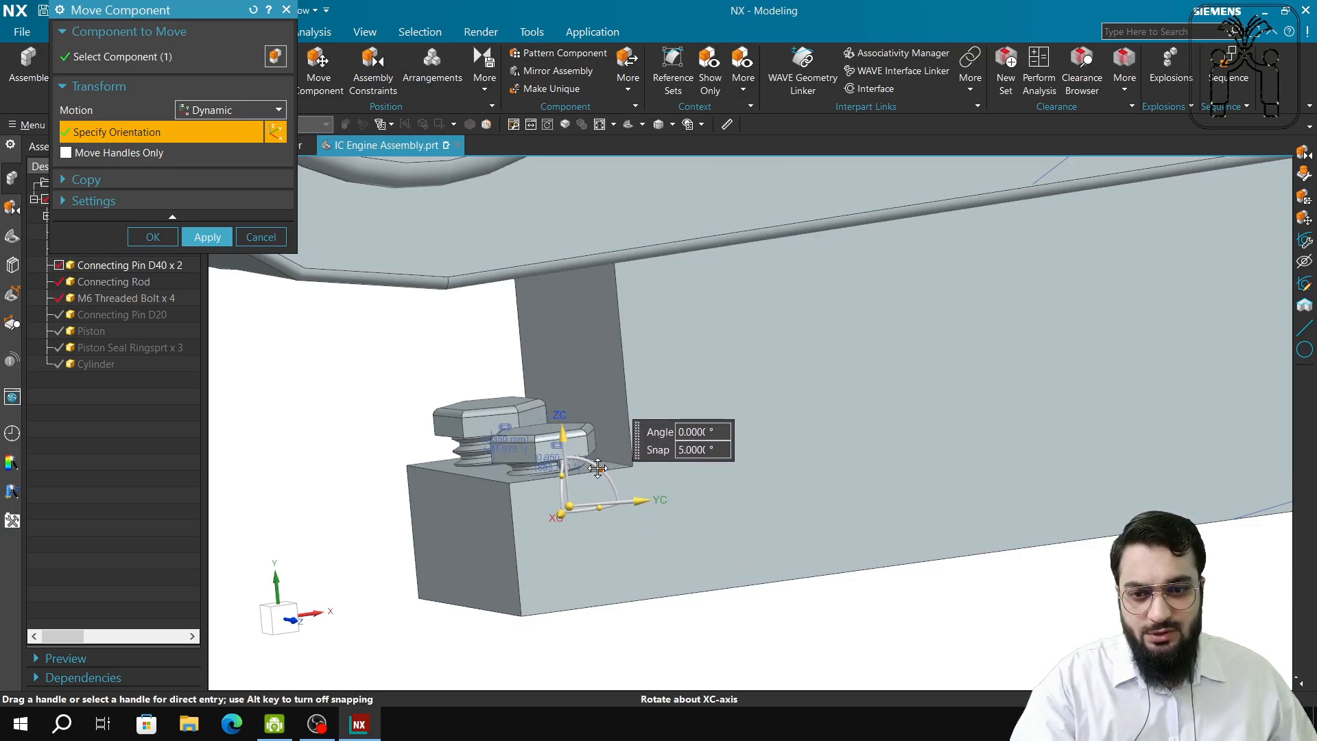
left_click(569, 506)
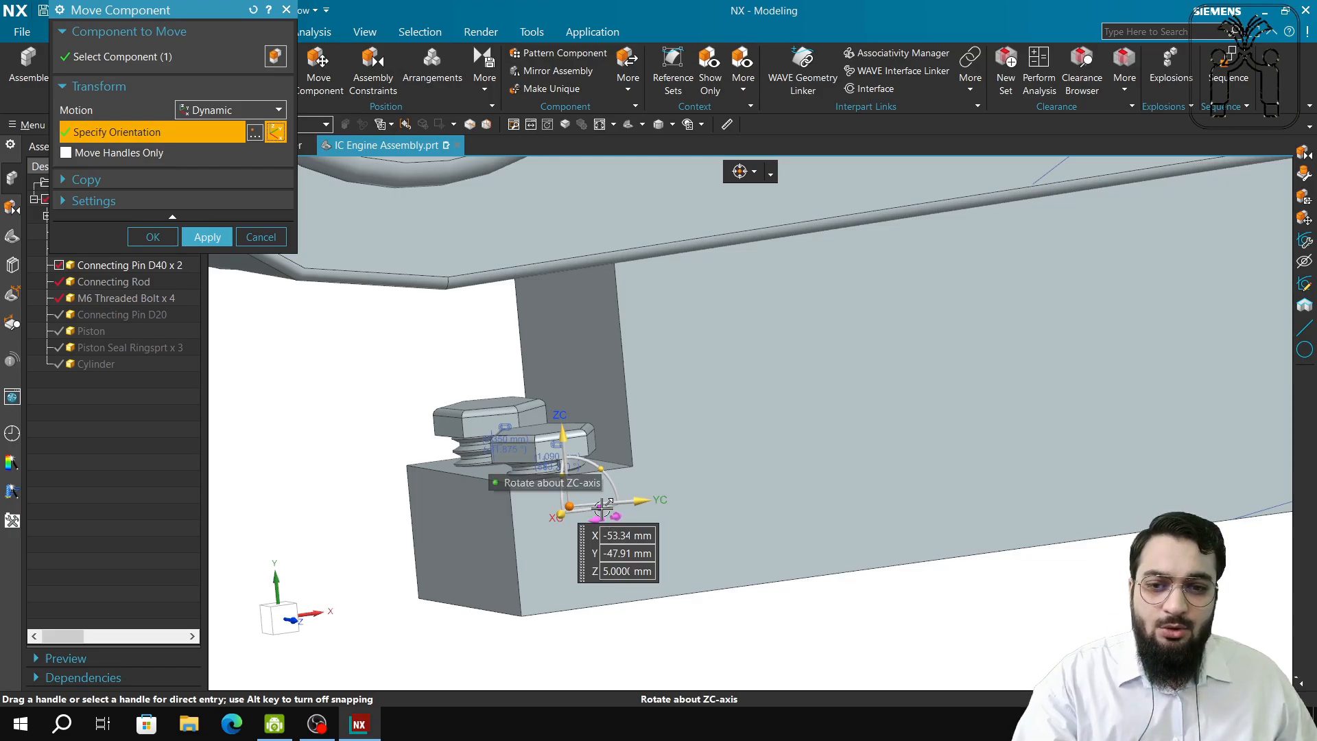
left_click_drag(602, 507, 572, 509)
left_click(261, 237)
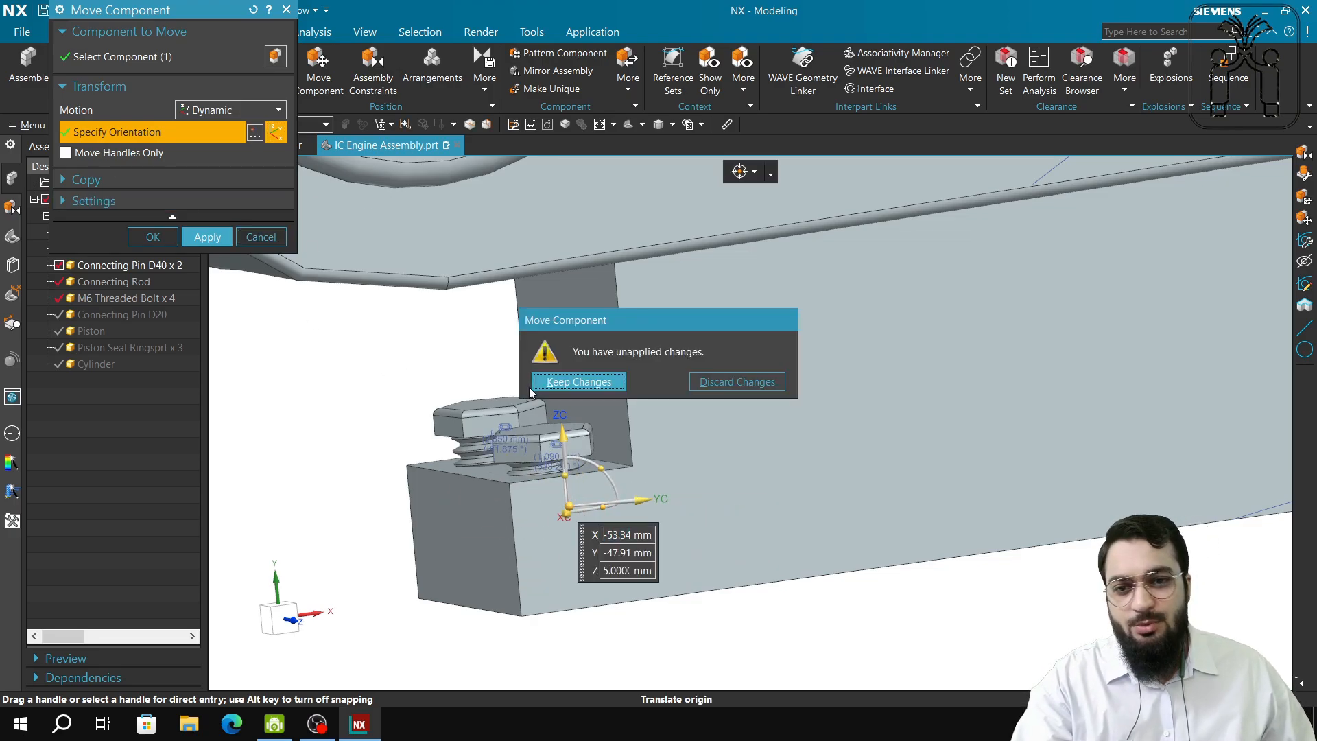
left_click(695, 384)
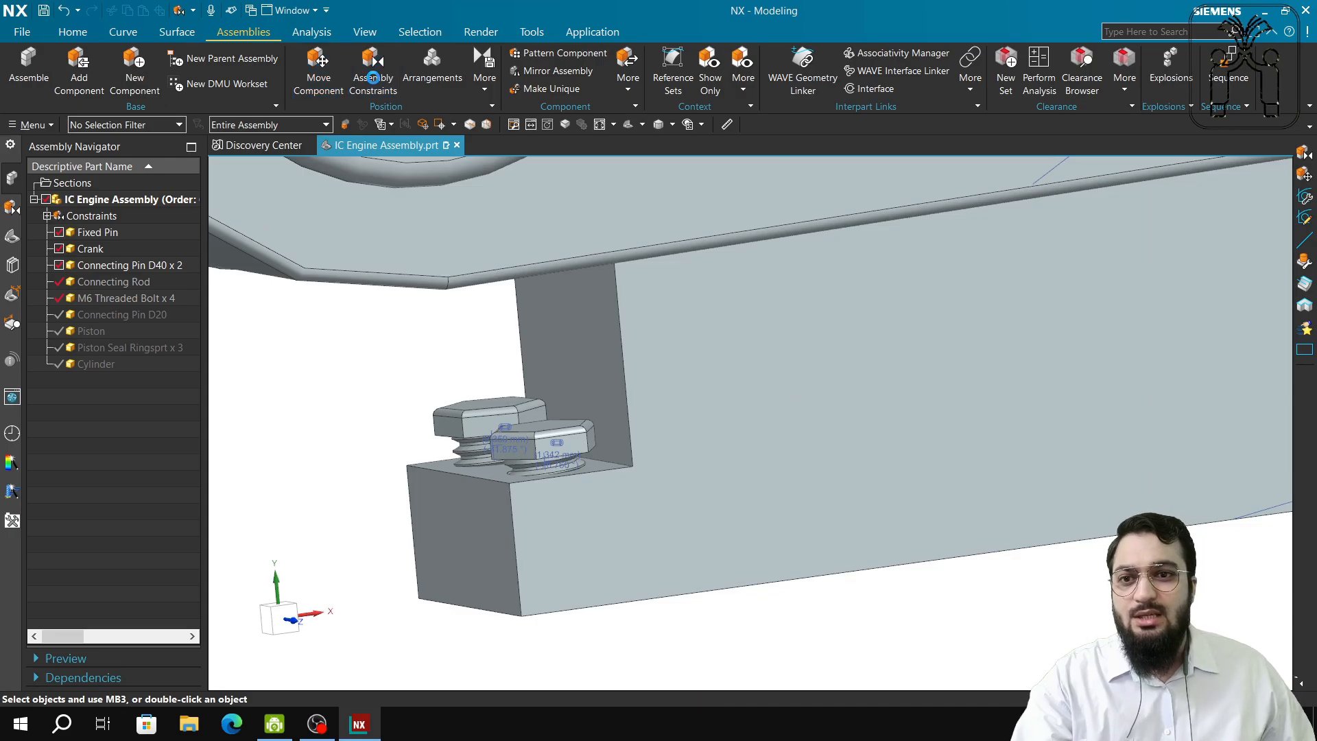
Try a cylindrical joint in Assembly Constraints, then close it without adding any joint.
left_click(374, 94)
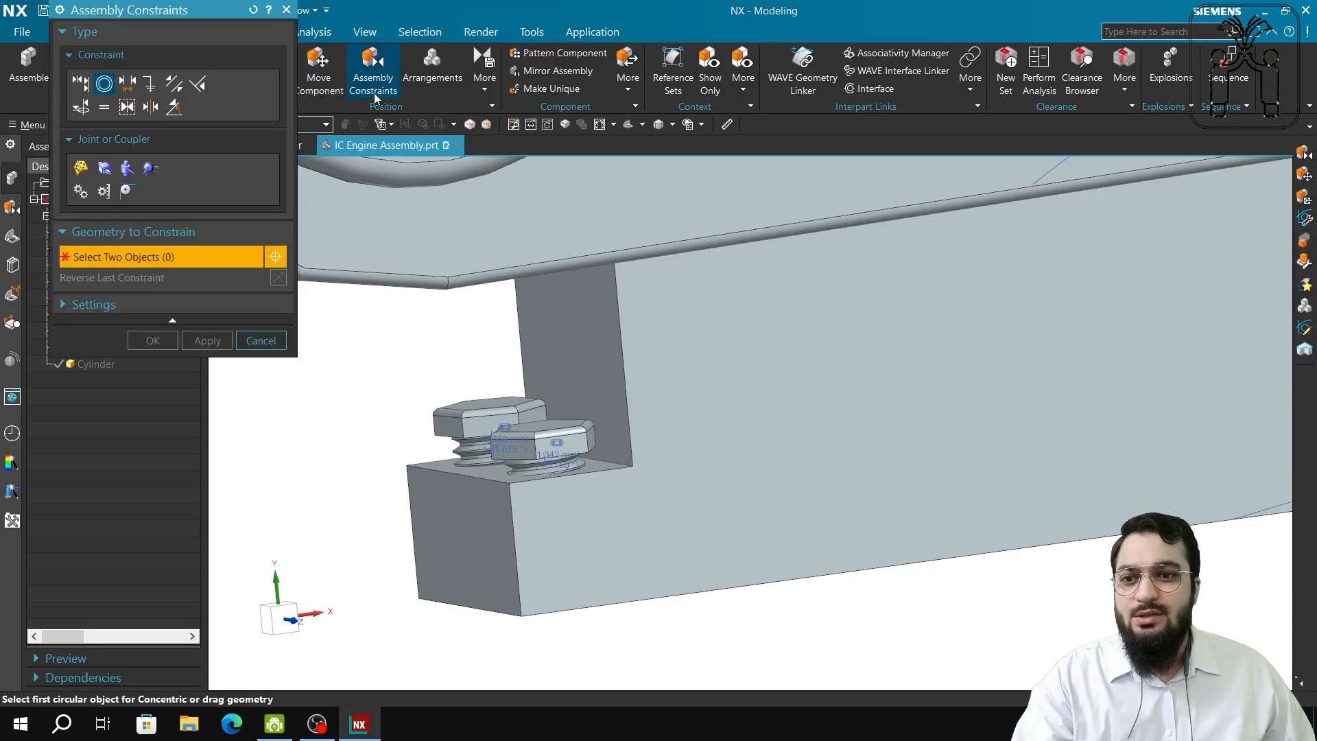
left_click(128, 169)
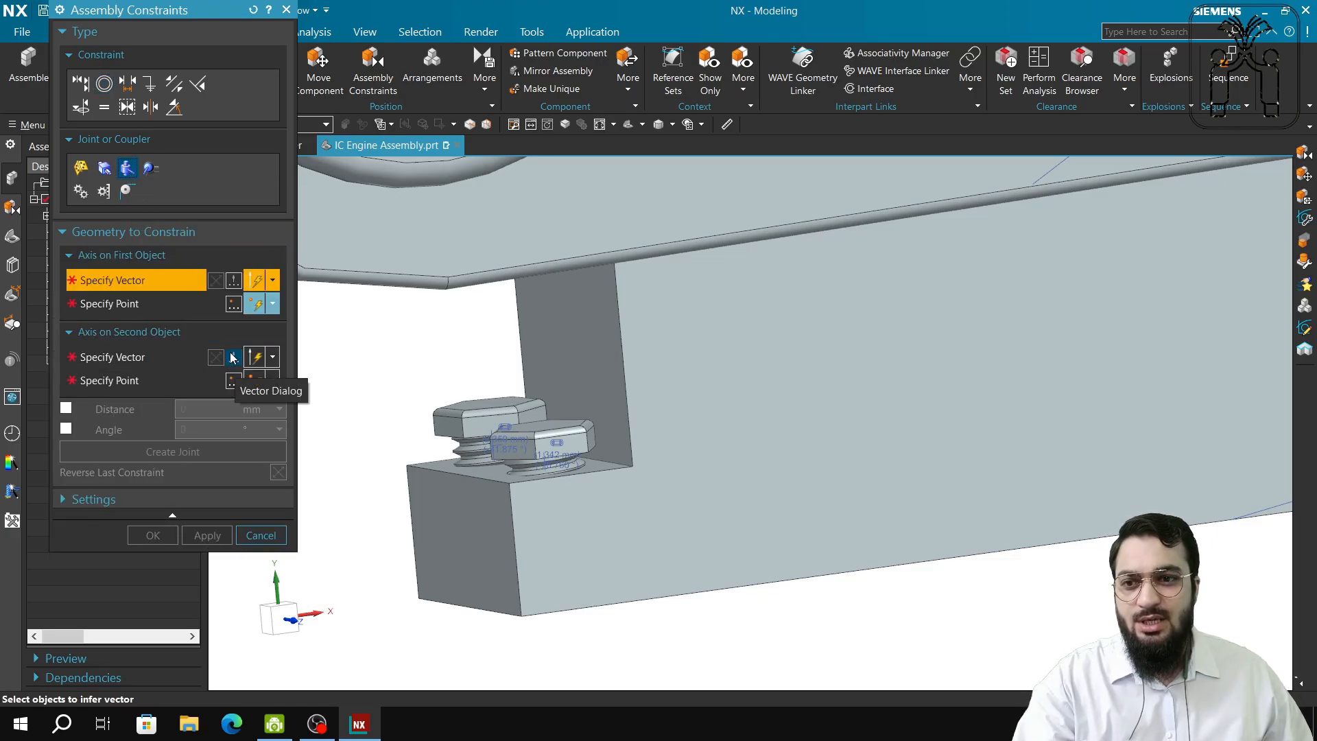
scroll(364, 400, "down", 1)
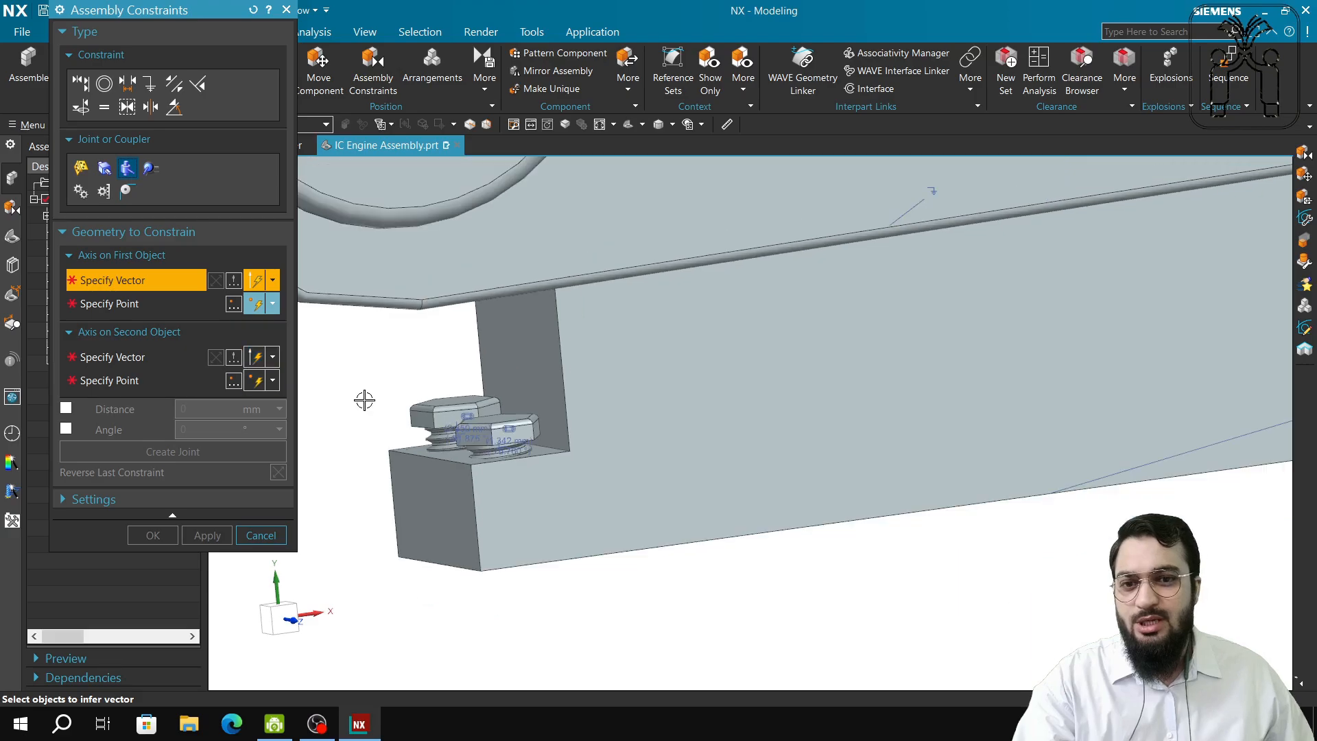
left_click(287, 9)
Delete one of the M6 threaded bolts from the base block.
left_click(511, 435)
key("Delete")
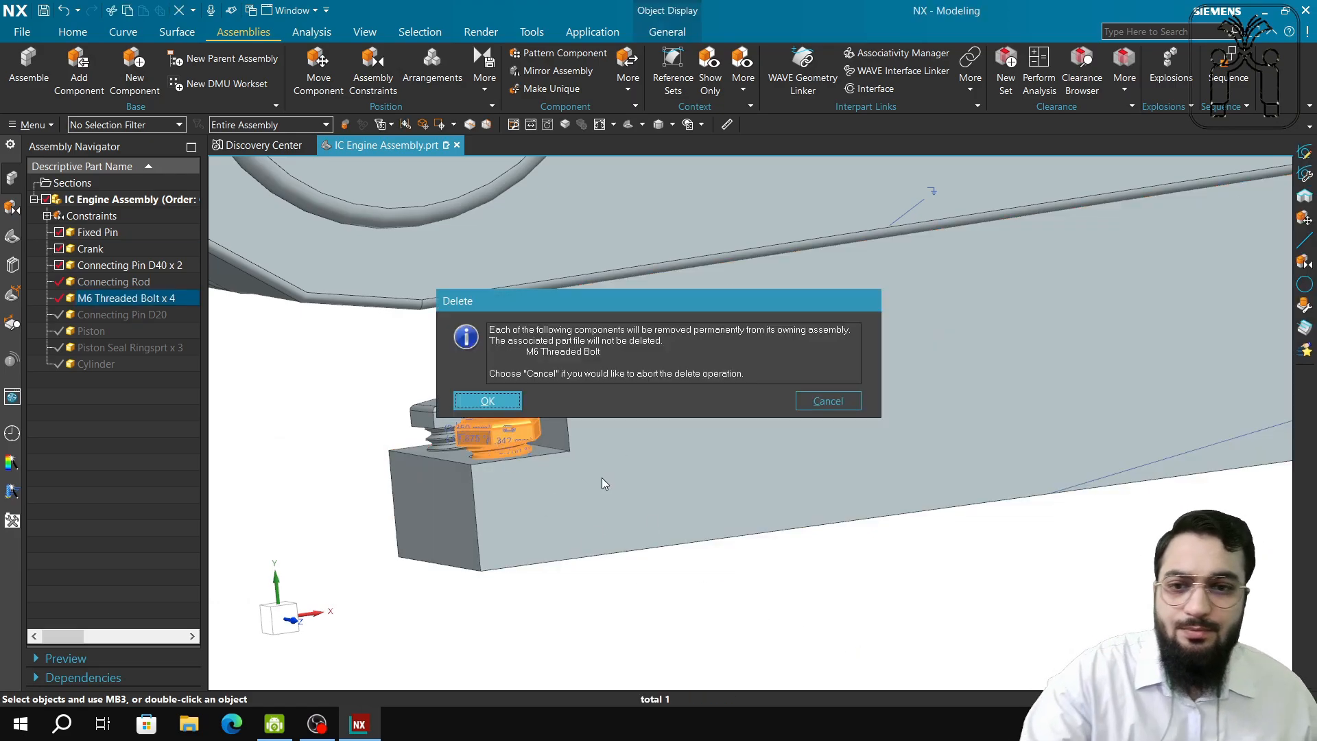
left_click(495, 399)
Remove the deleted bolt's constraints and add a new M6 Threaded Bolt beside the block, rotated -90° about XC.
left_click(505, 379)
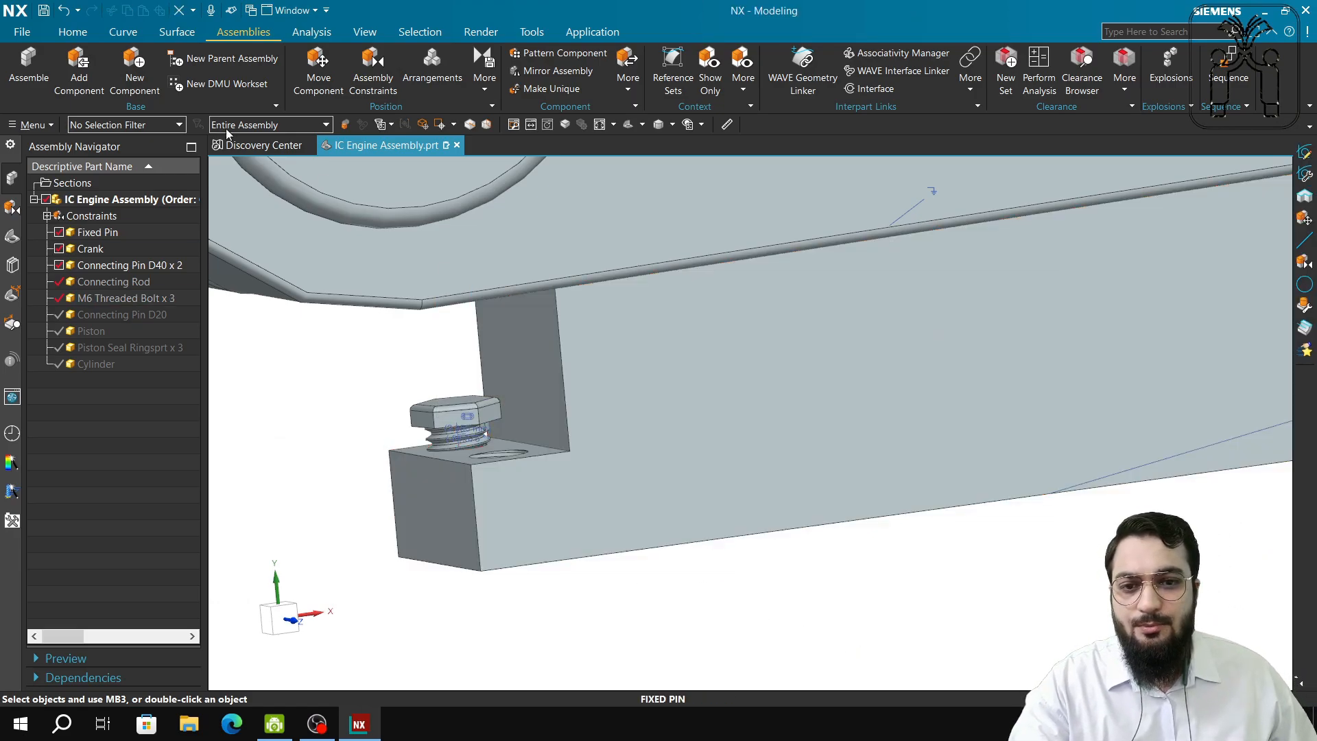
left_click(79, 69)
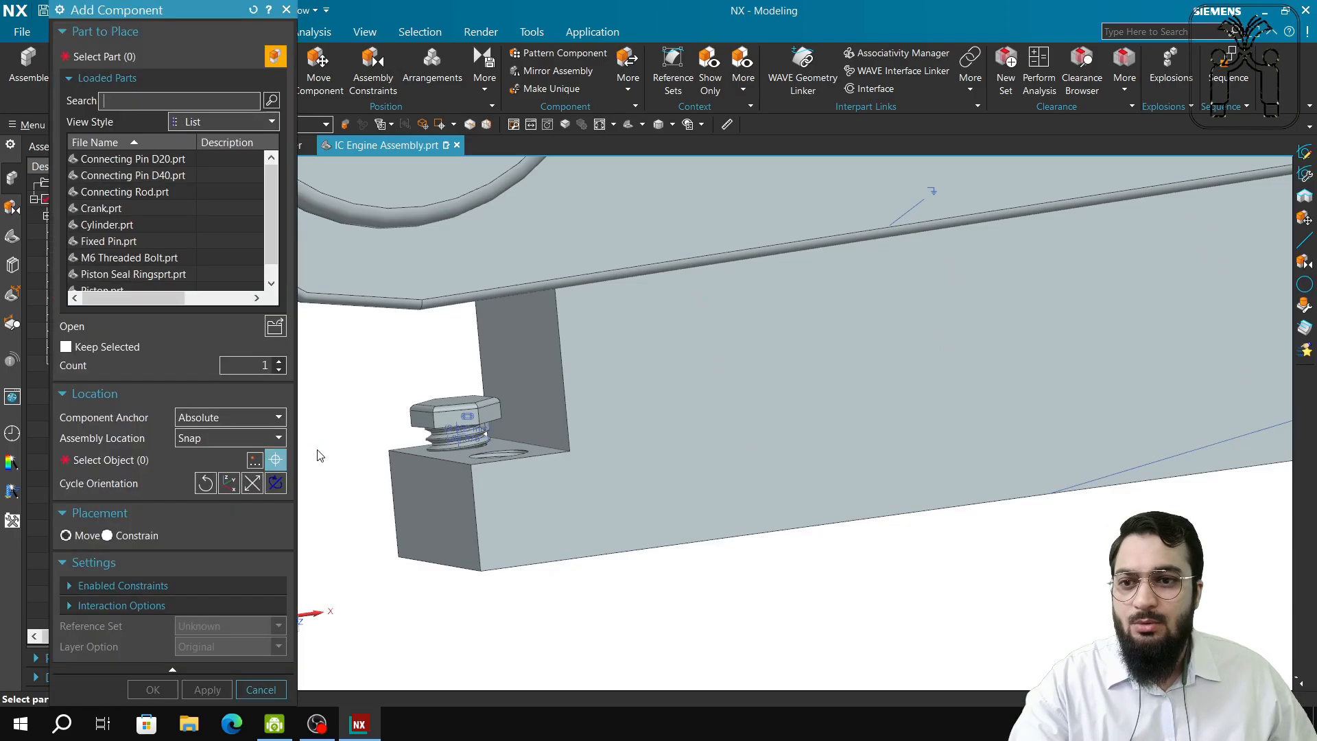
left_click(96, 255)
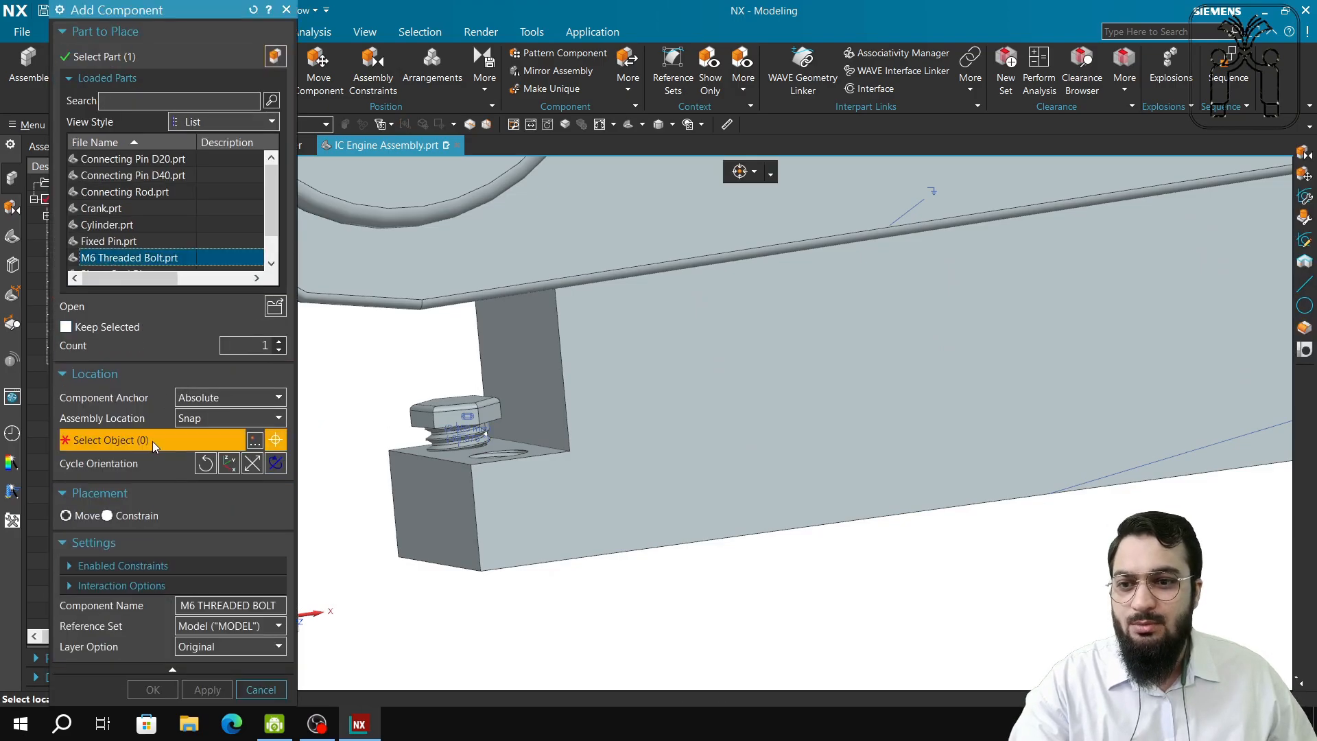
left_click(393, 383)
left_click_drag(381, 352, 281, 351)
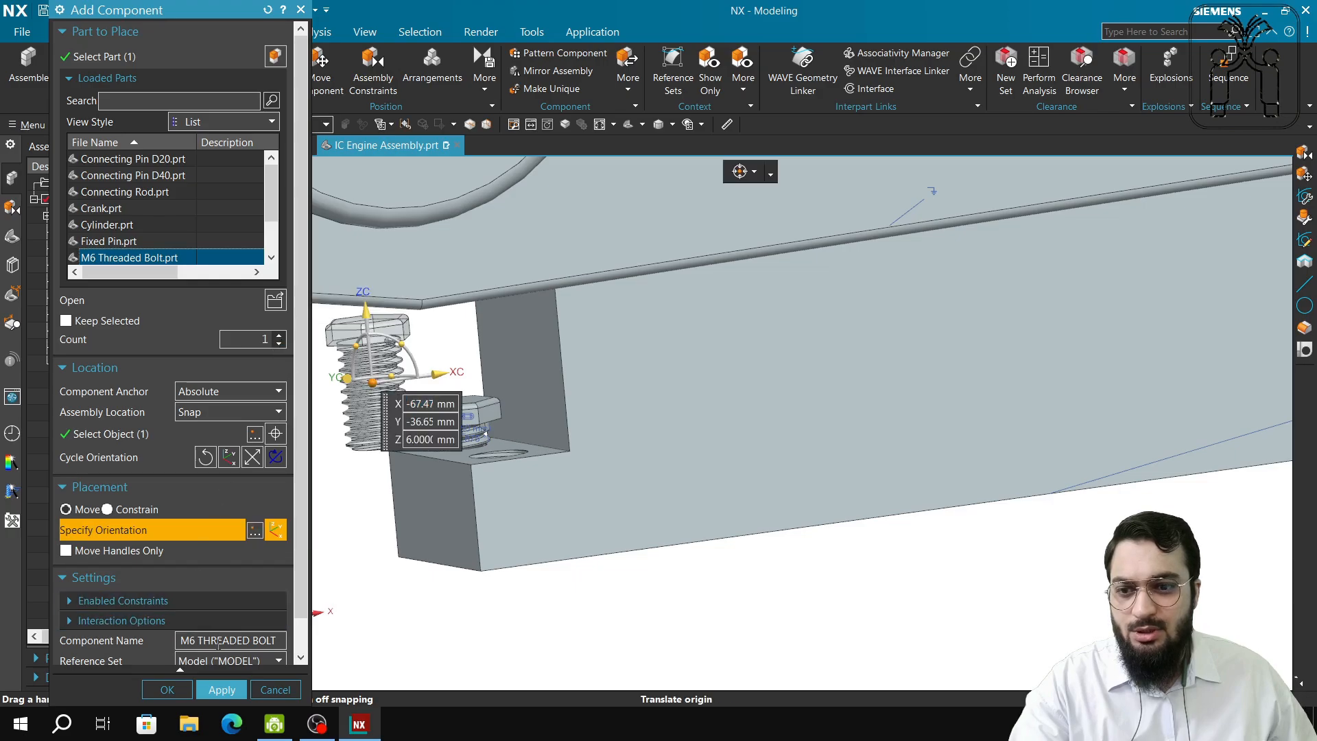
left_click(206, 691)
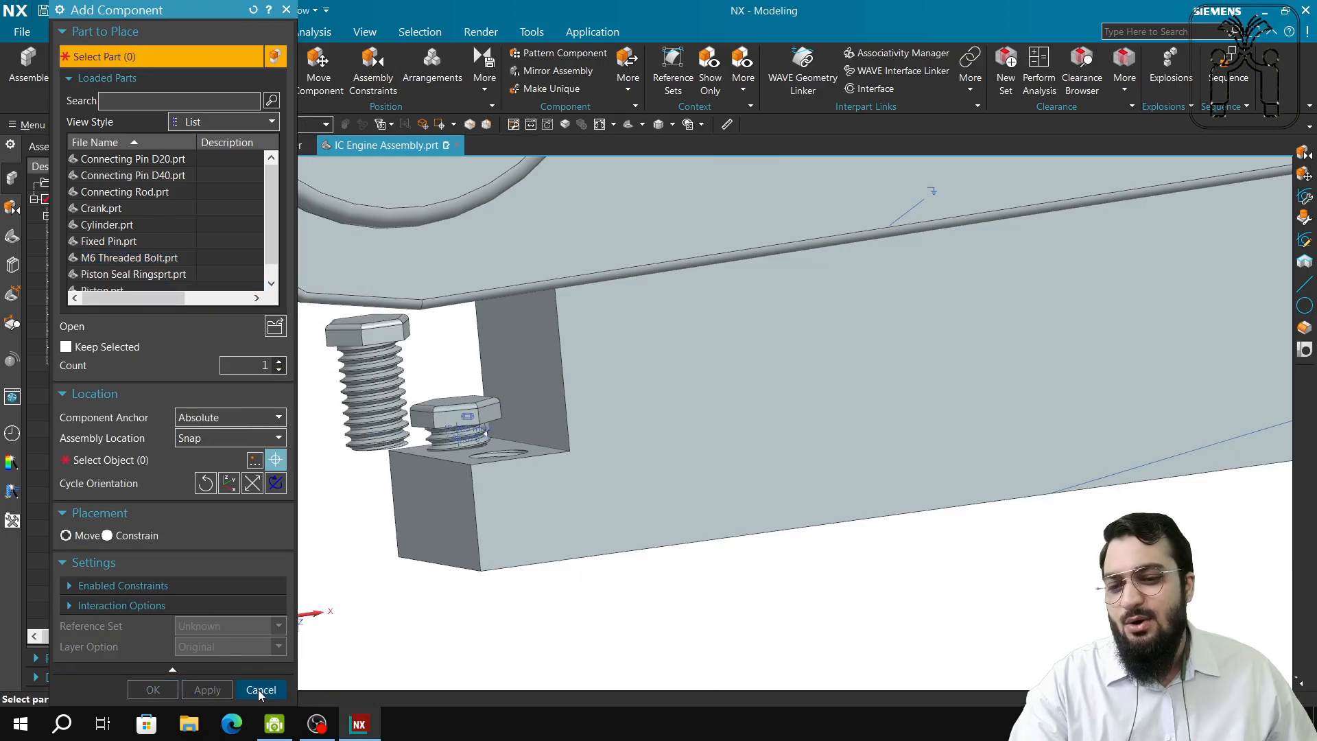
left_click(275, 690)
scroll(485, 532, "up", 2)
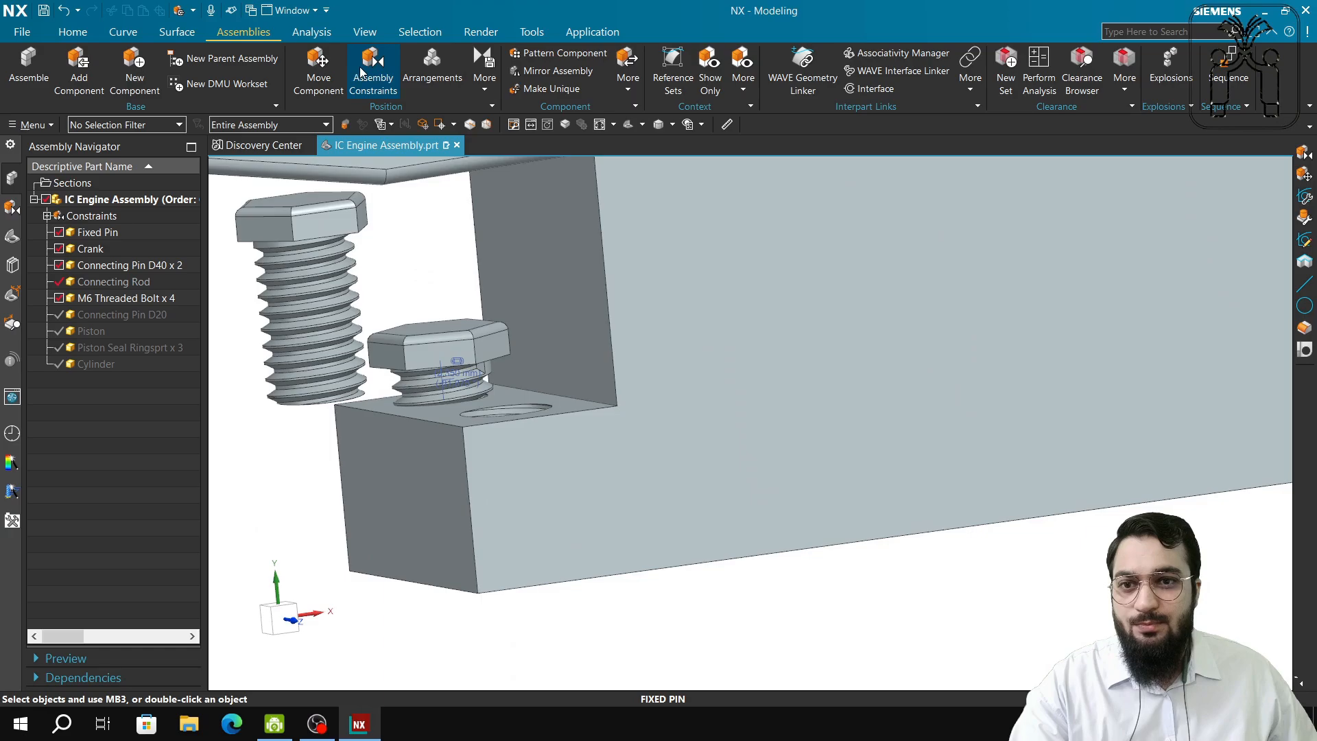
Start an axis joint using the block's vertical edge and hole centre, with Connecting Pin D40 hidden.
left_click(372, 68)
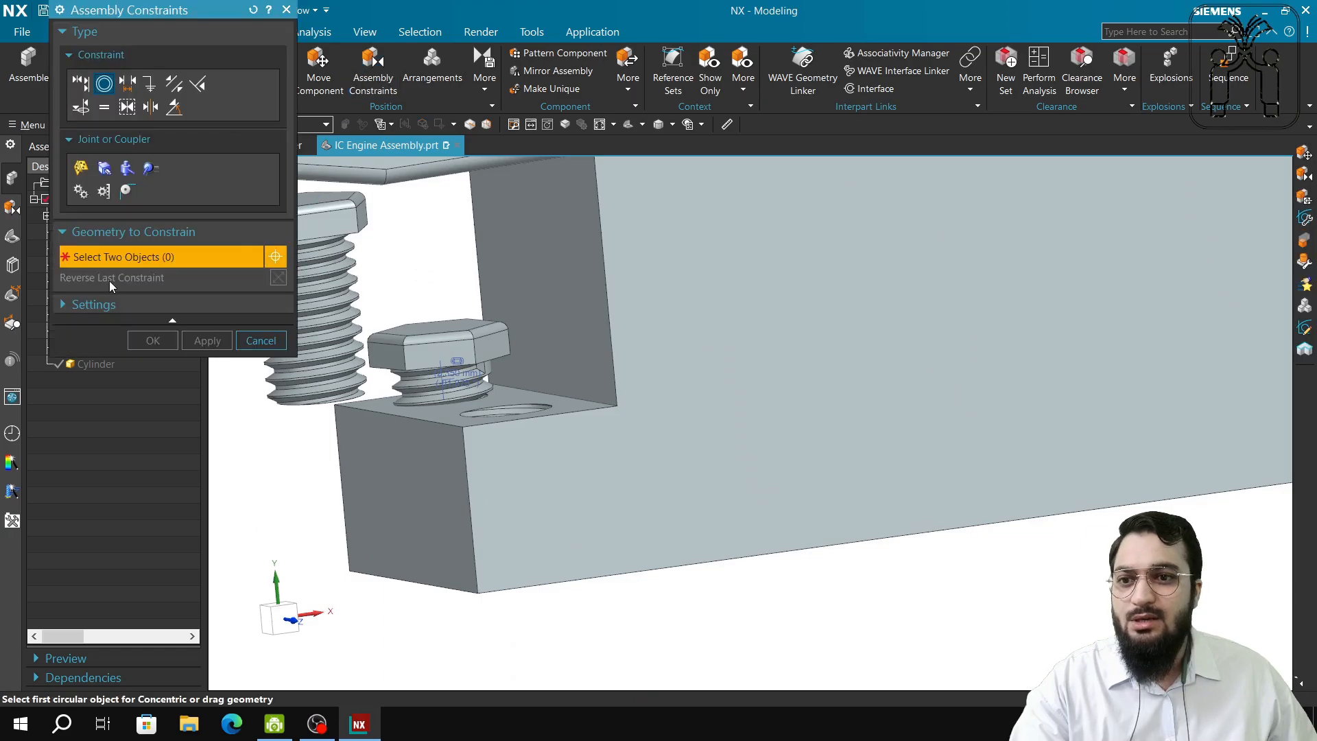
left_click(128, 169)
middle_click_drag(326, 450, 587, 526, "shift")
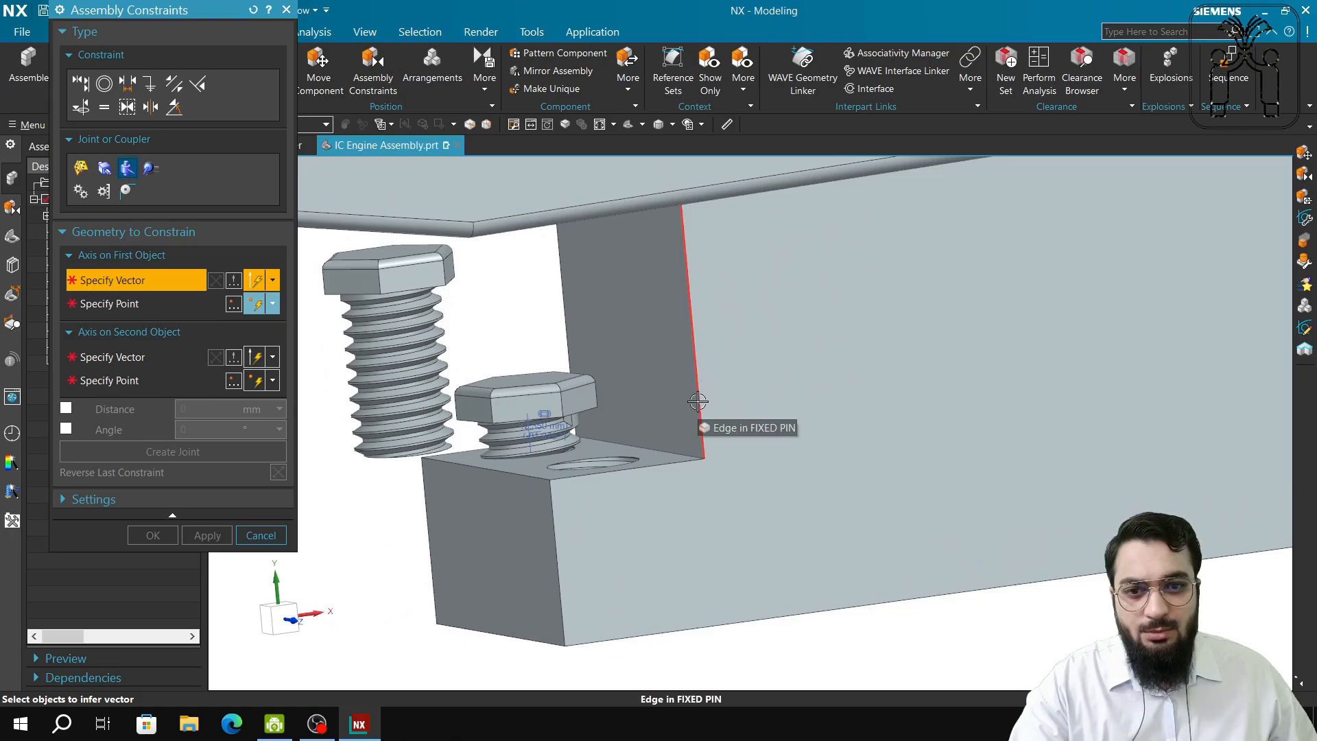
left_click(695, 448)
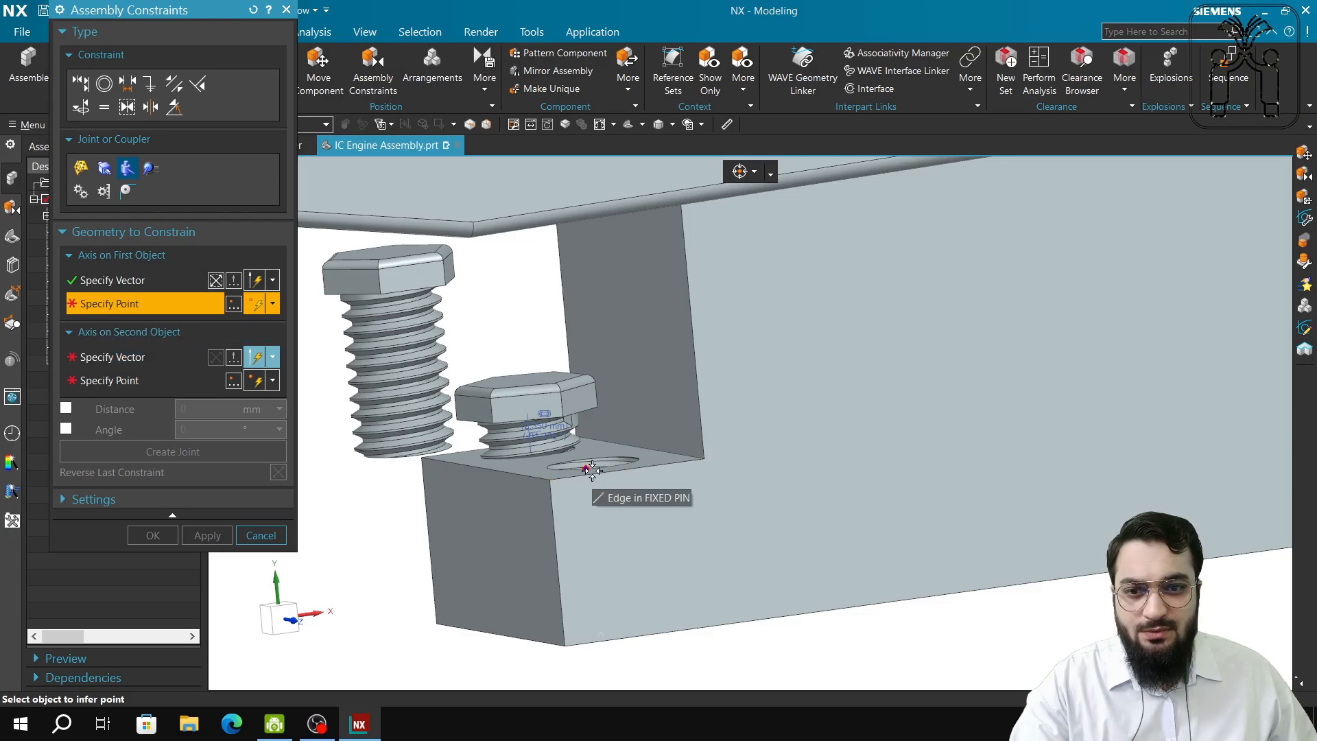
middle_click_drag(602, 484, 601, 532)
scroll(600, 455, "up", 3)
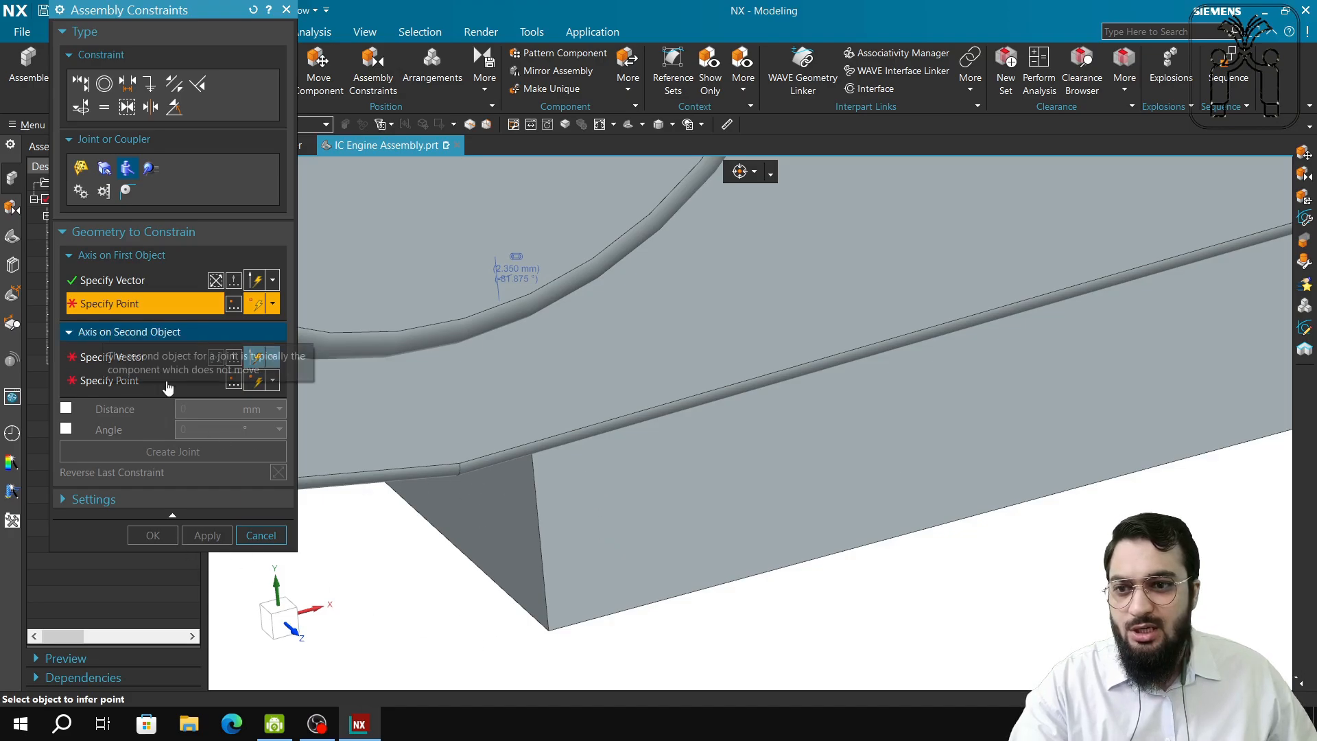
left_click_drag(191, 13, 335, 90)
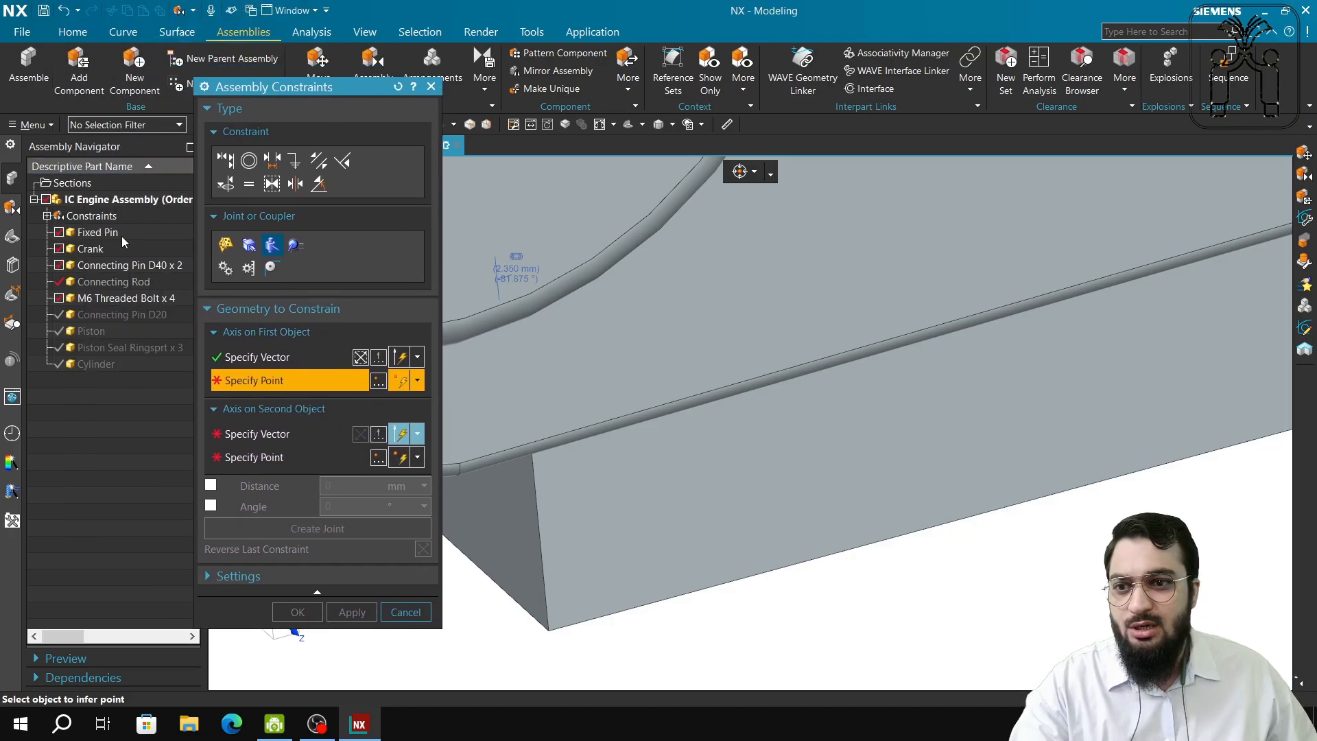
left_click(58, 265)
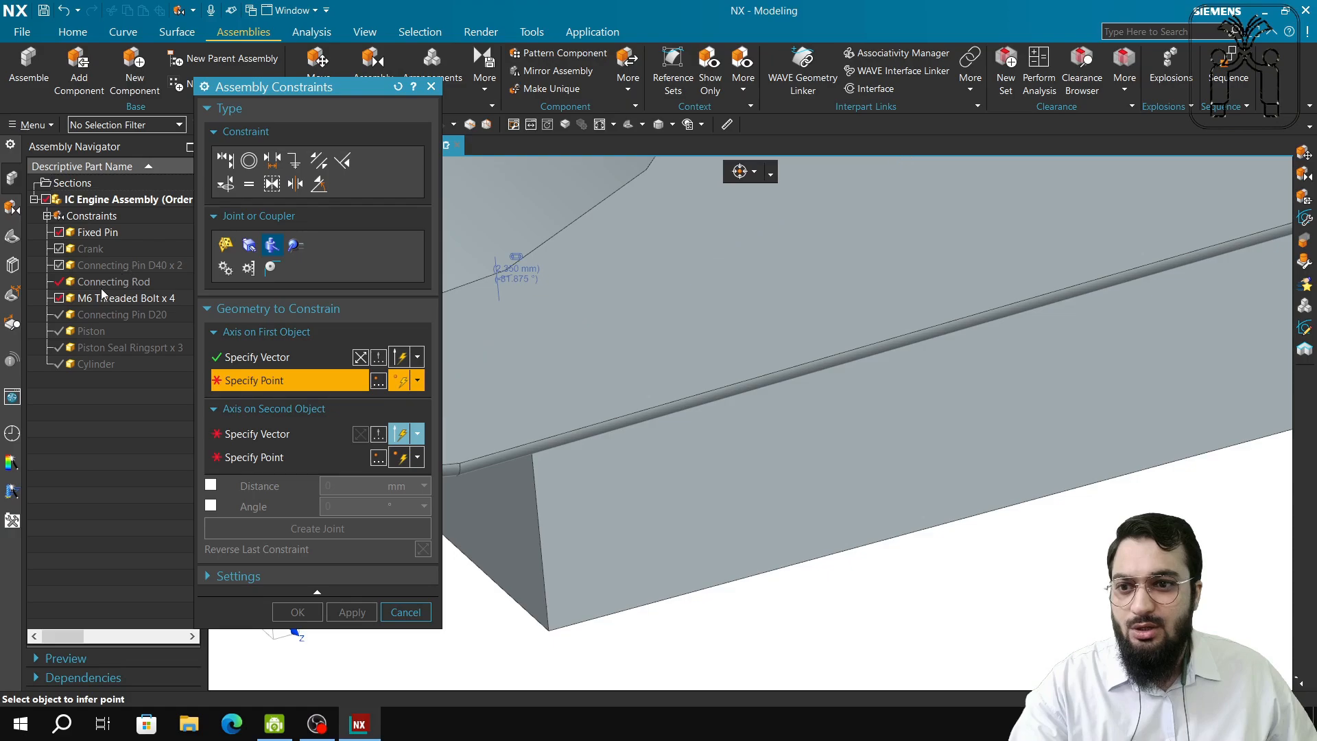
left_click_drag(312, 88, 113, 109)
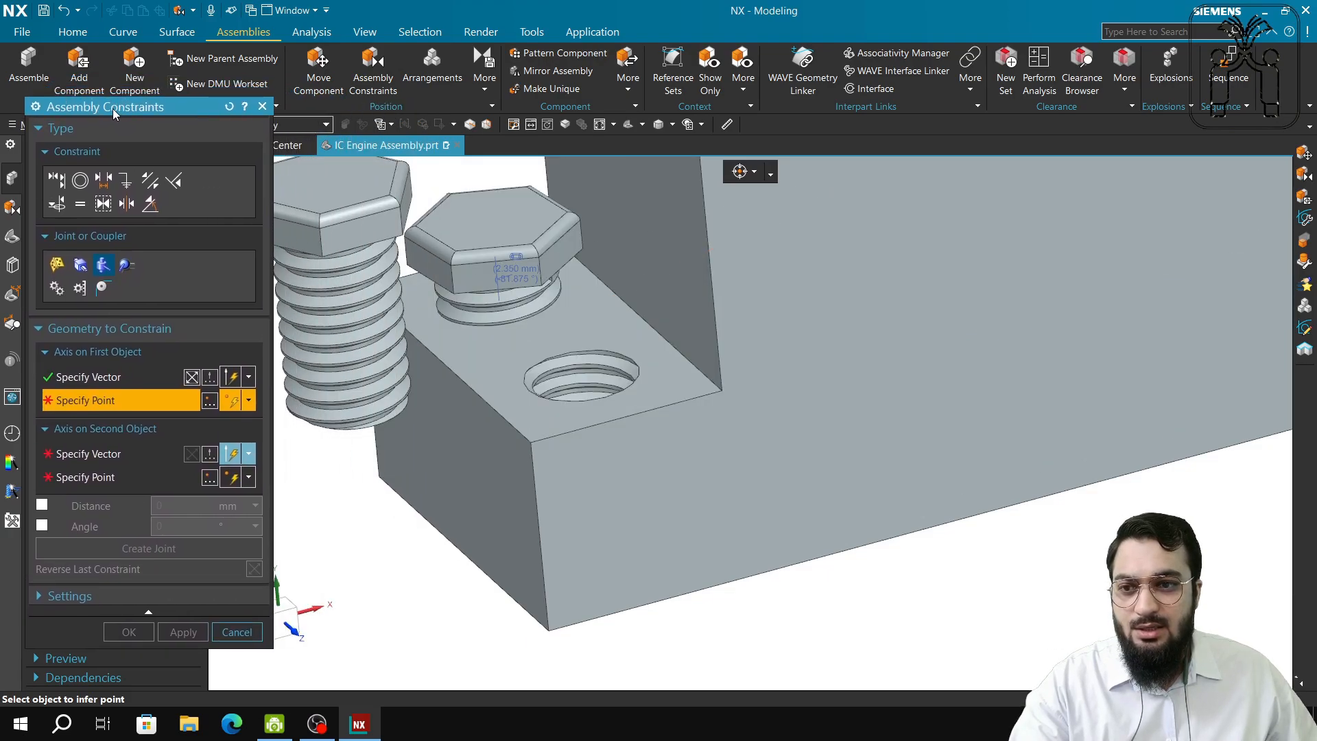
left_click(580, 376)
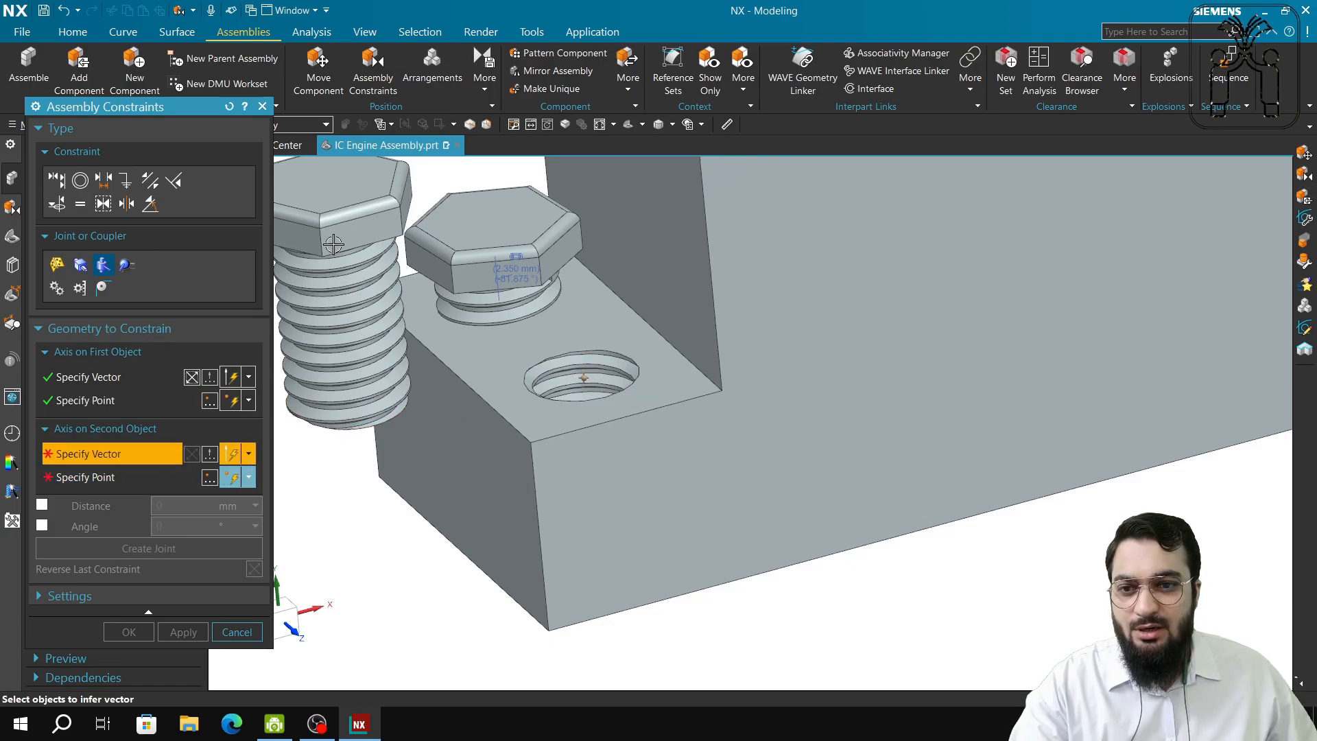
Pick the bolt's axis and head-edge arc centre, create the joint, and keep the changes.
left_click(327, 197)
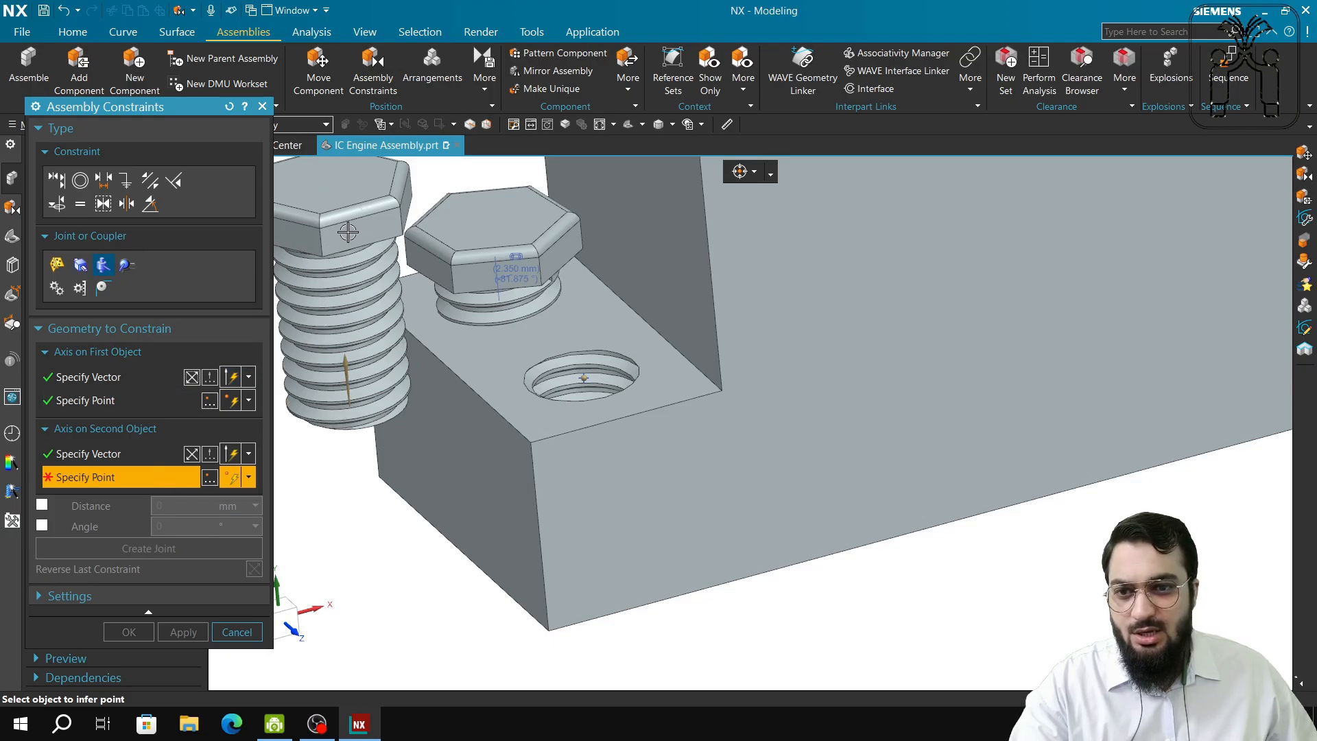
right_click_drag(451, 596, 479, 571)
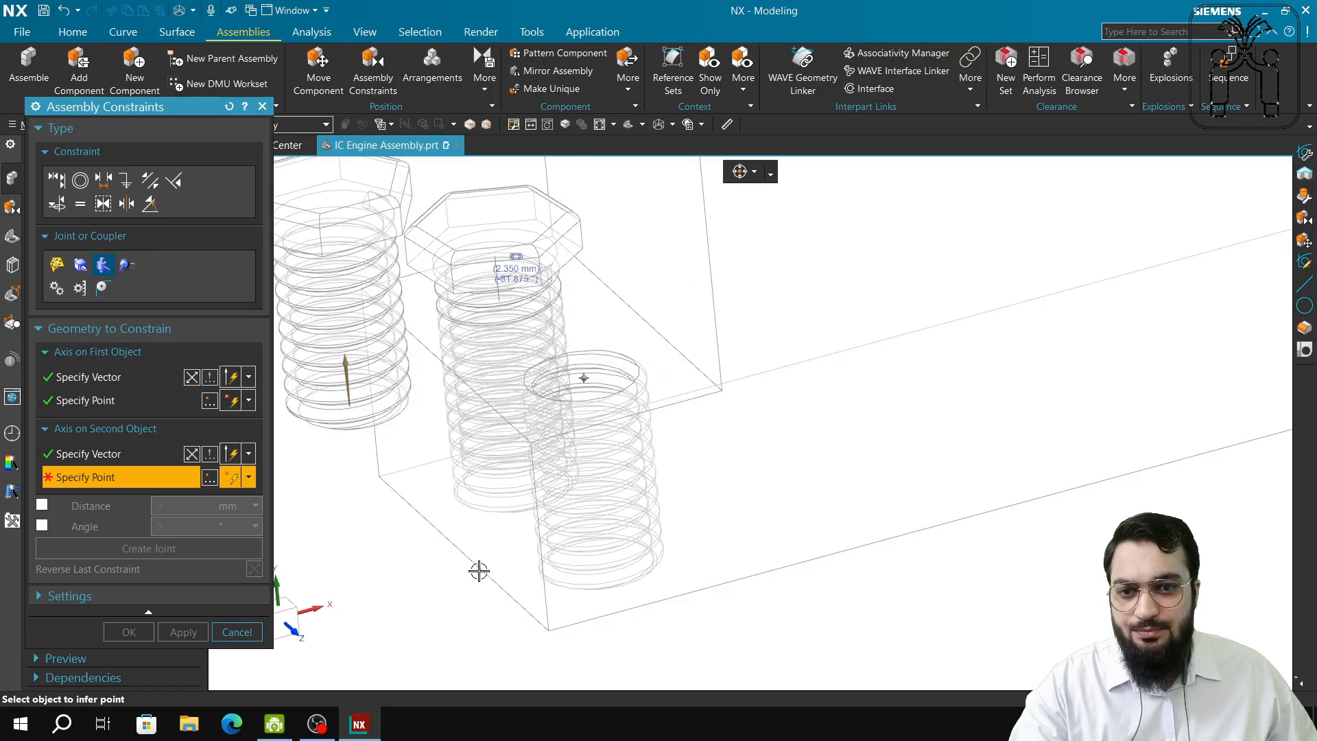
middle_click_drag(365, 302, 560, 472)
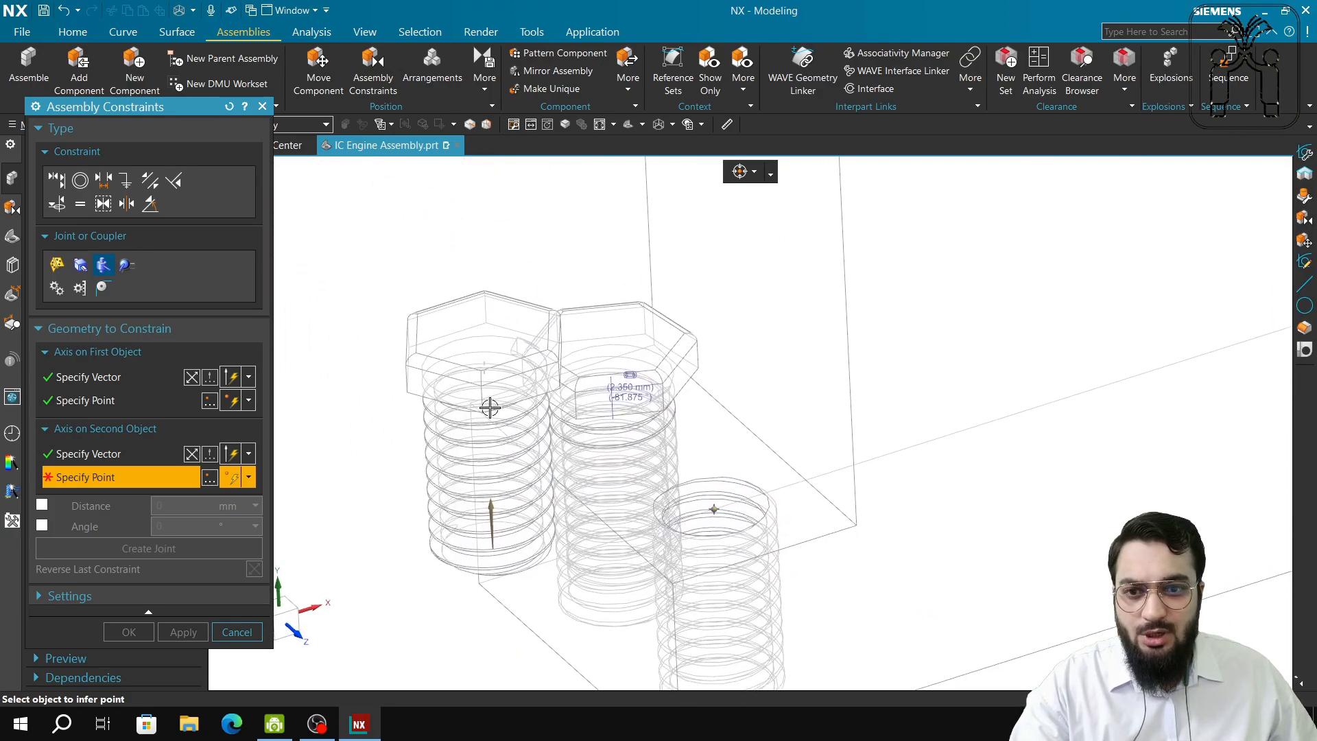
left_click(485, 367)
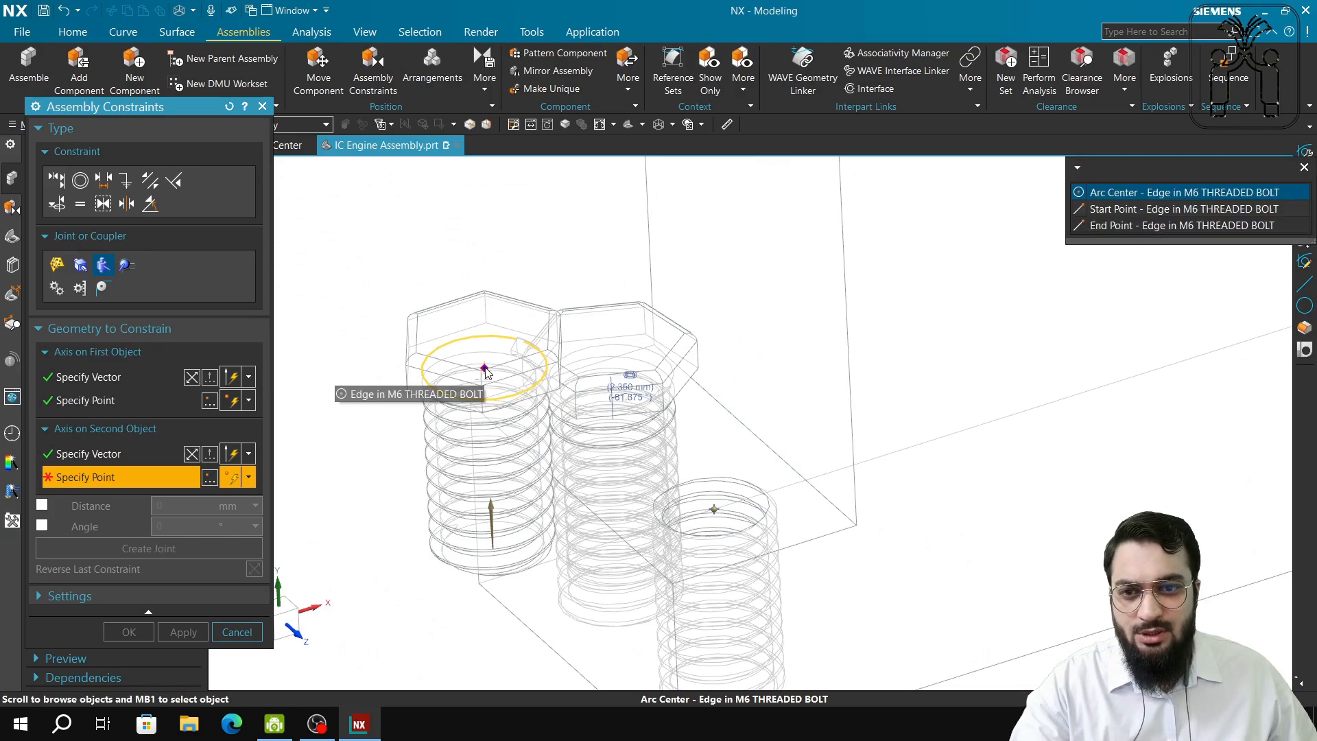
left_click(1137, 195)
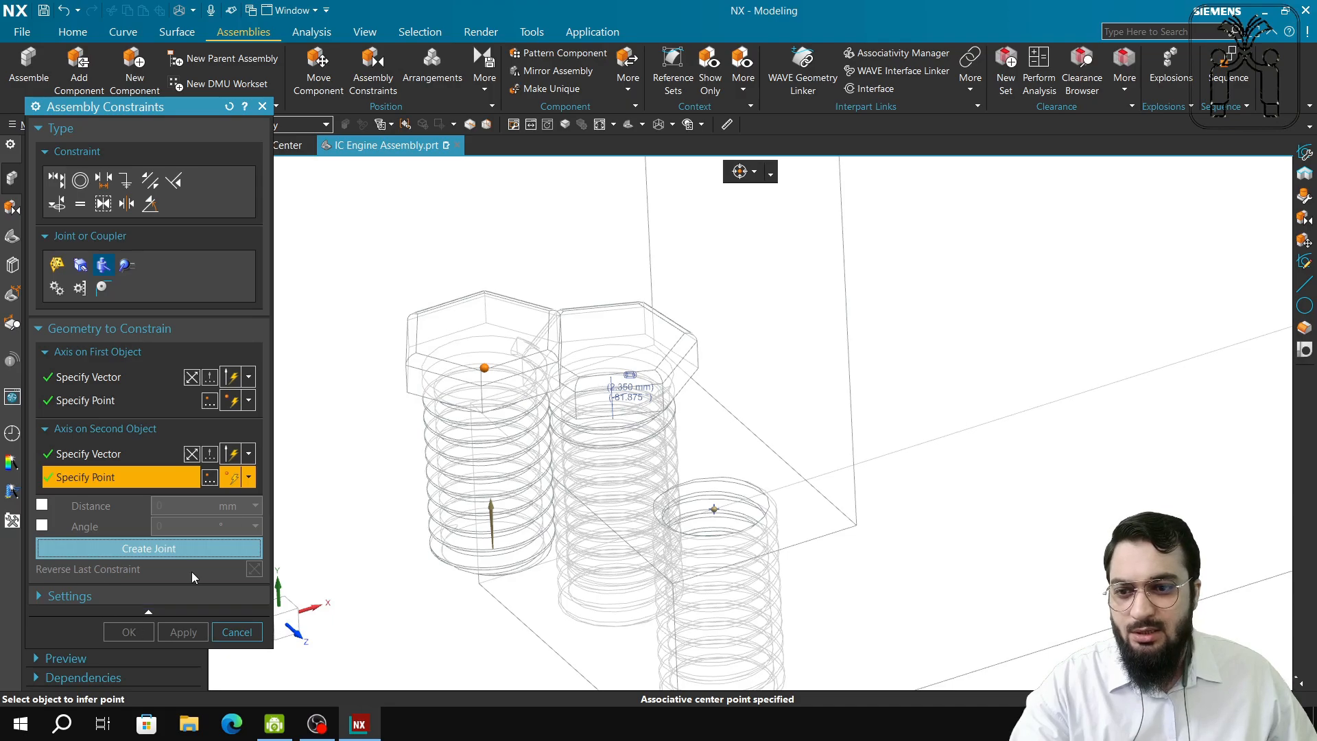
left_click(192, 549)
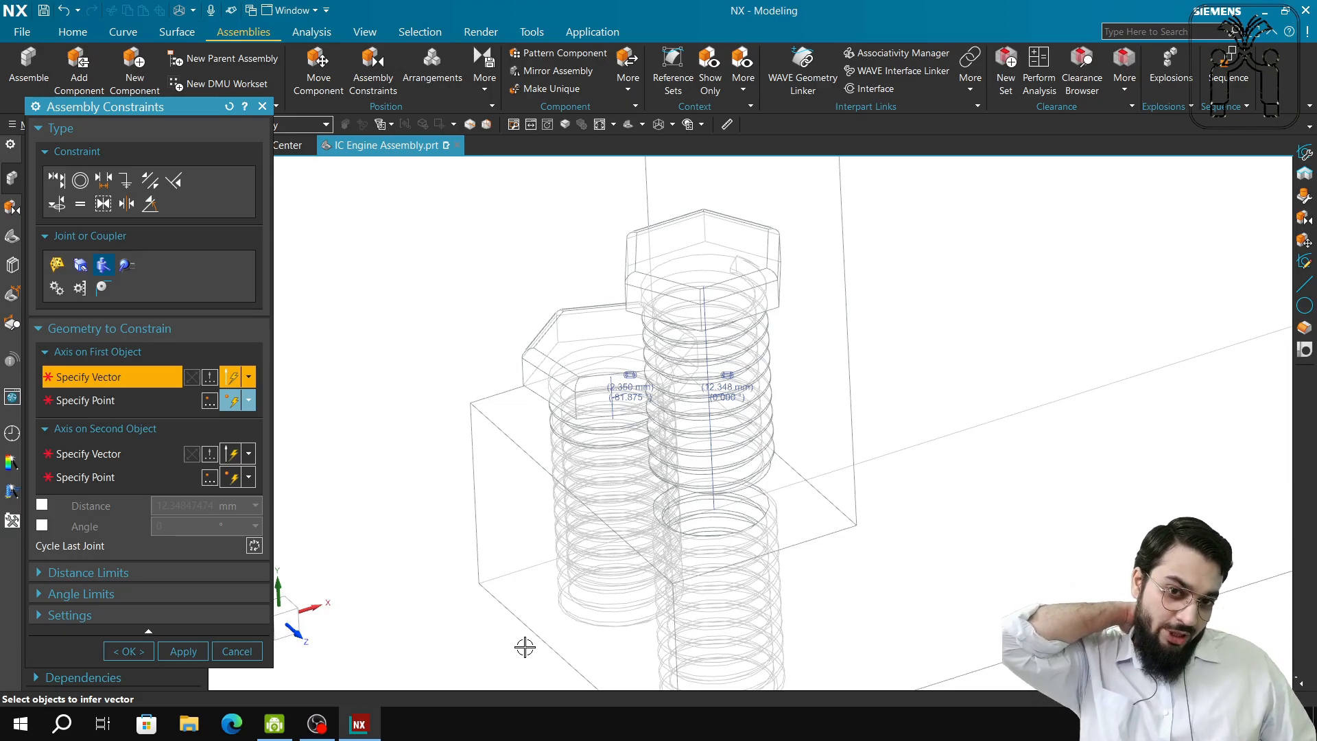
left_click(238, 652)
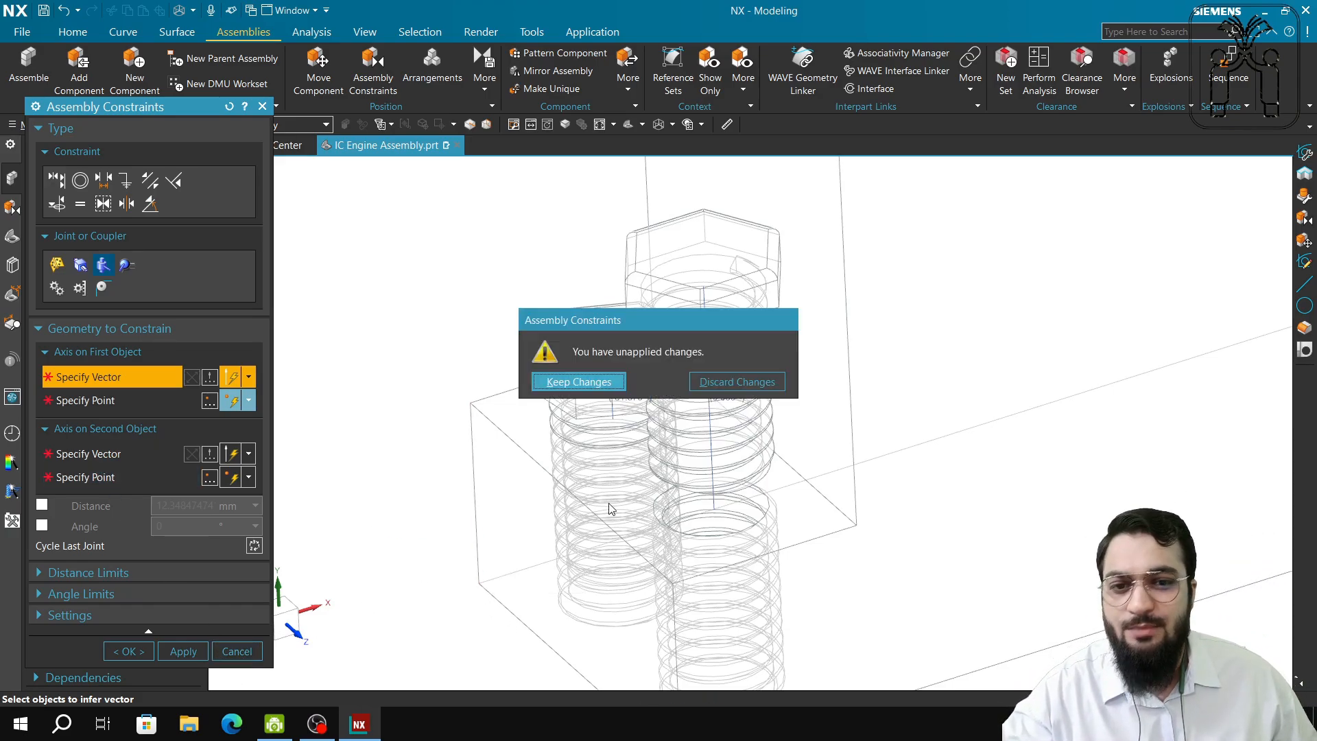
left_click(579, 382)
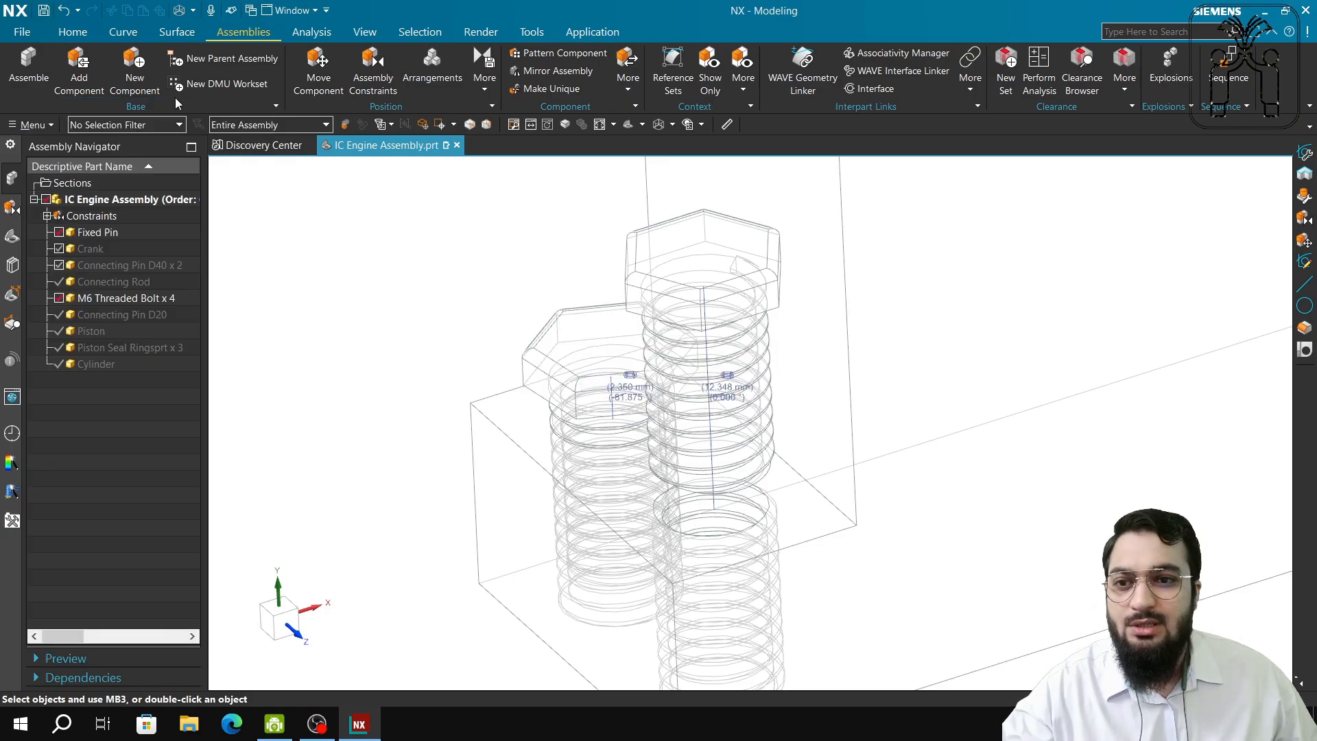
Switch to Shaded with Edges and drag the front M6 bolt down into its hole.
right_click(461, 391)
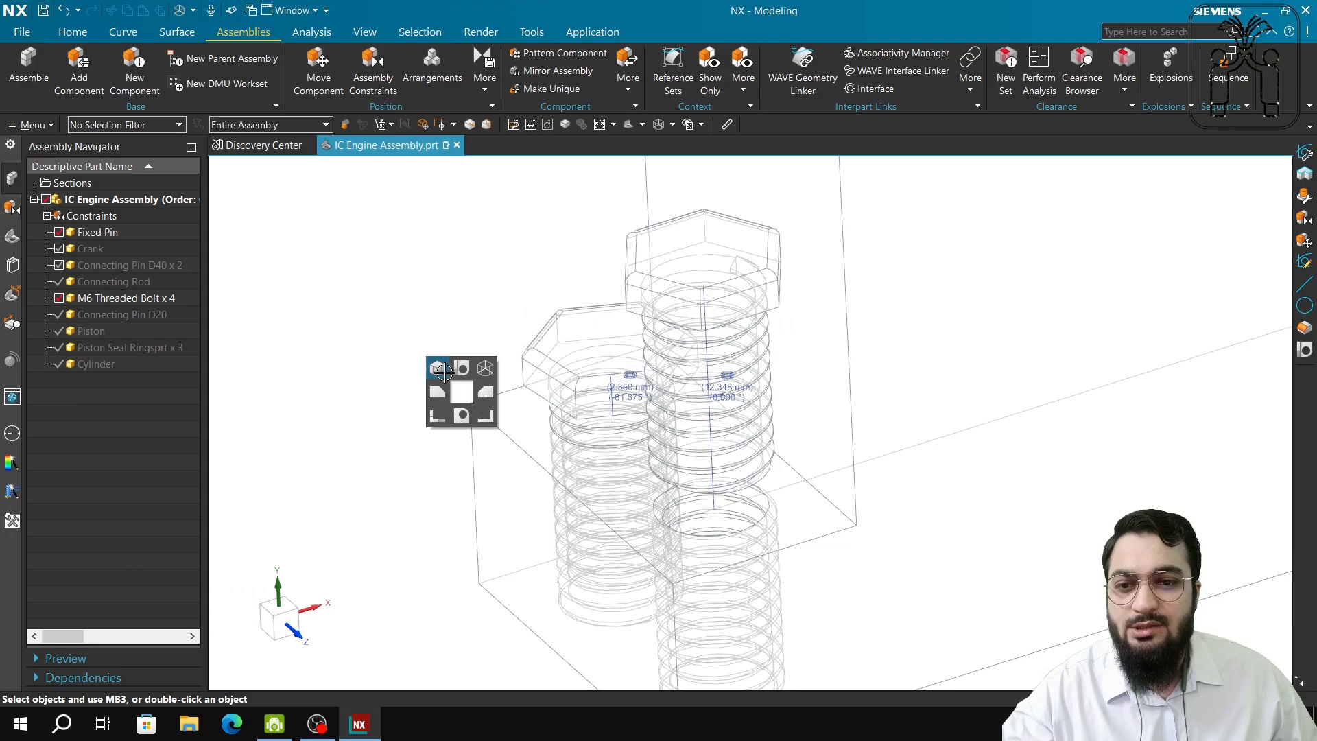
left_click(443, 371)
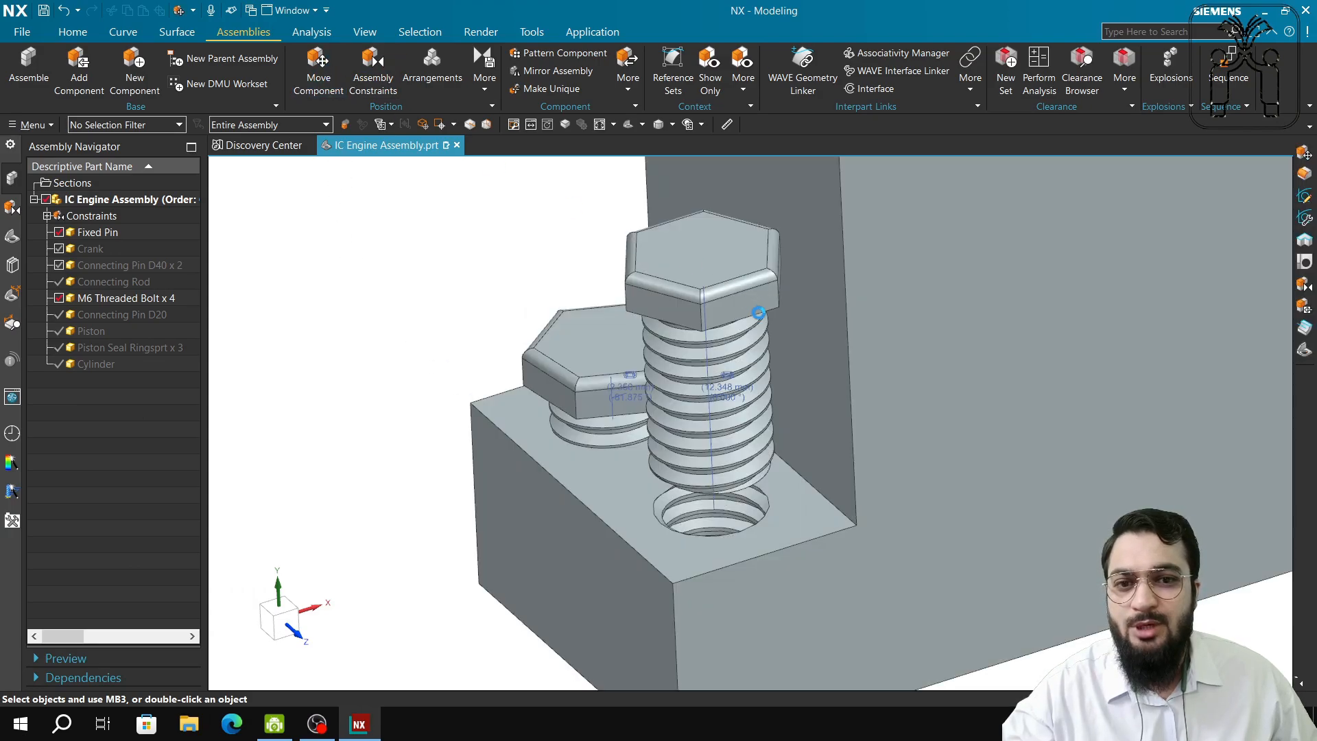
left_click(320, 74)
left_click(719, 335)
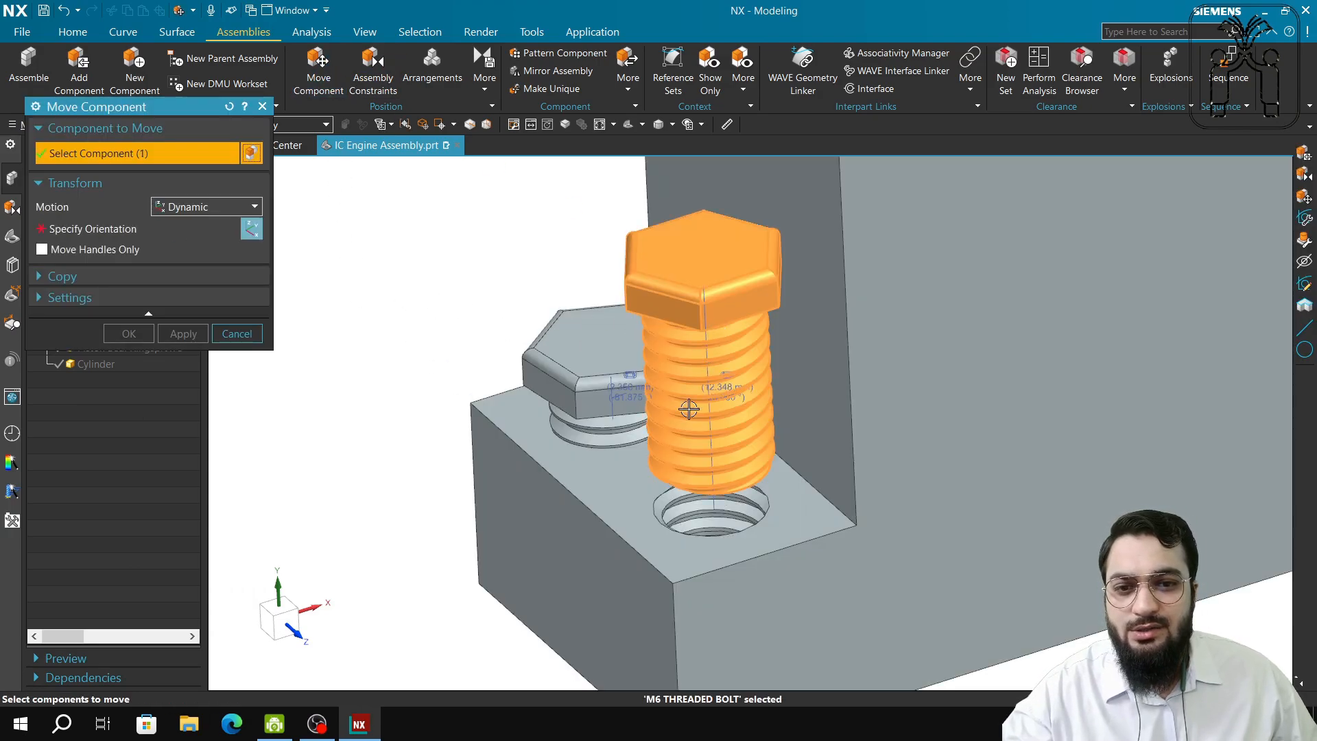
left_click_drag(705, 369, 748, 523)
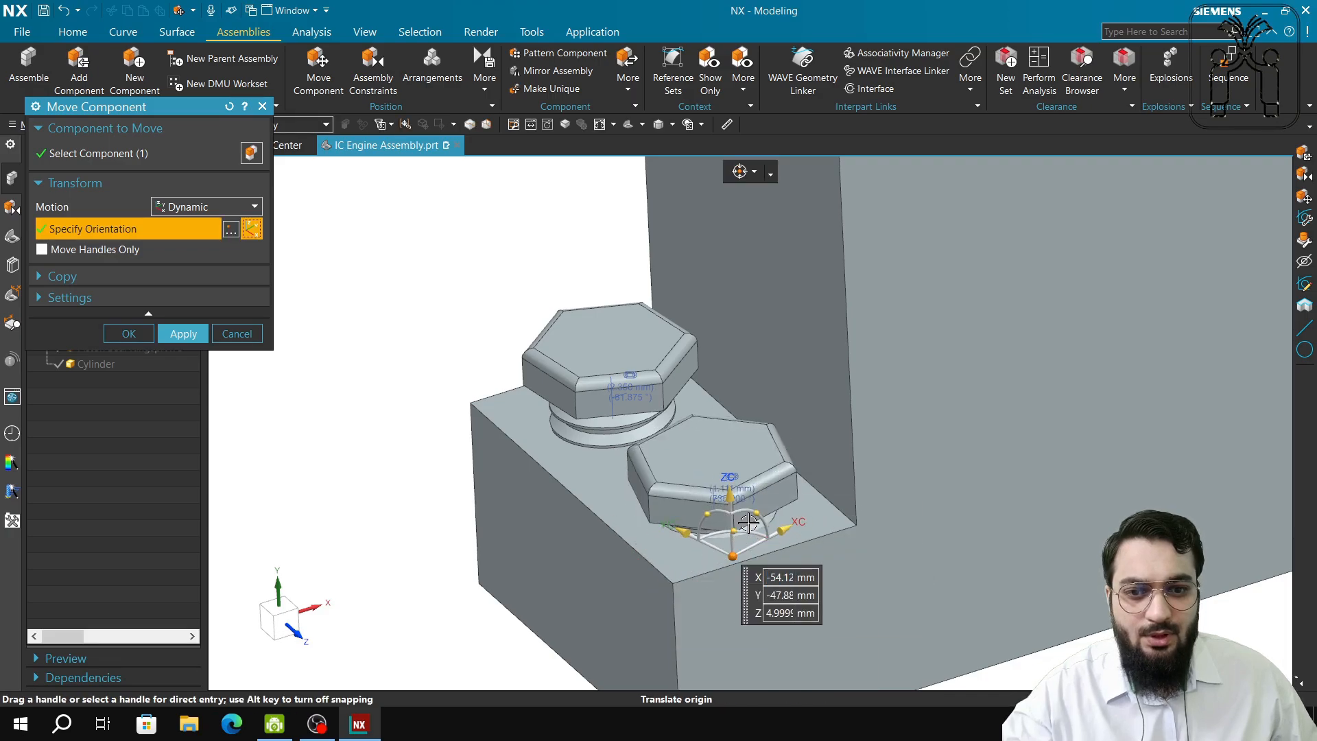
Tilt the bolt slightly about its X axis and keep its new position.
left_click(760, 513)
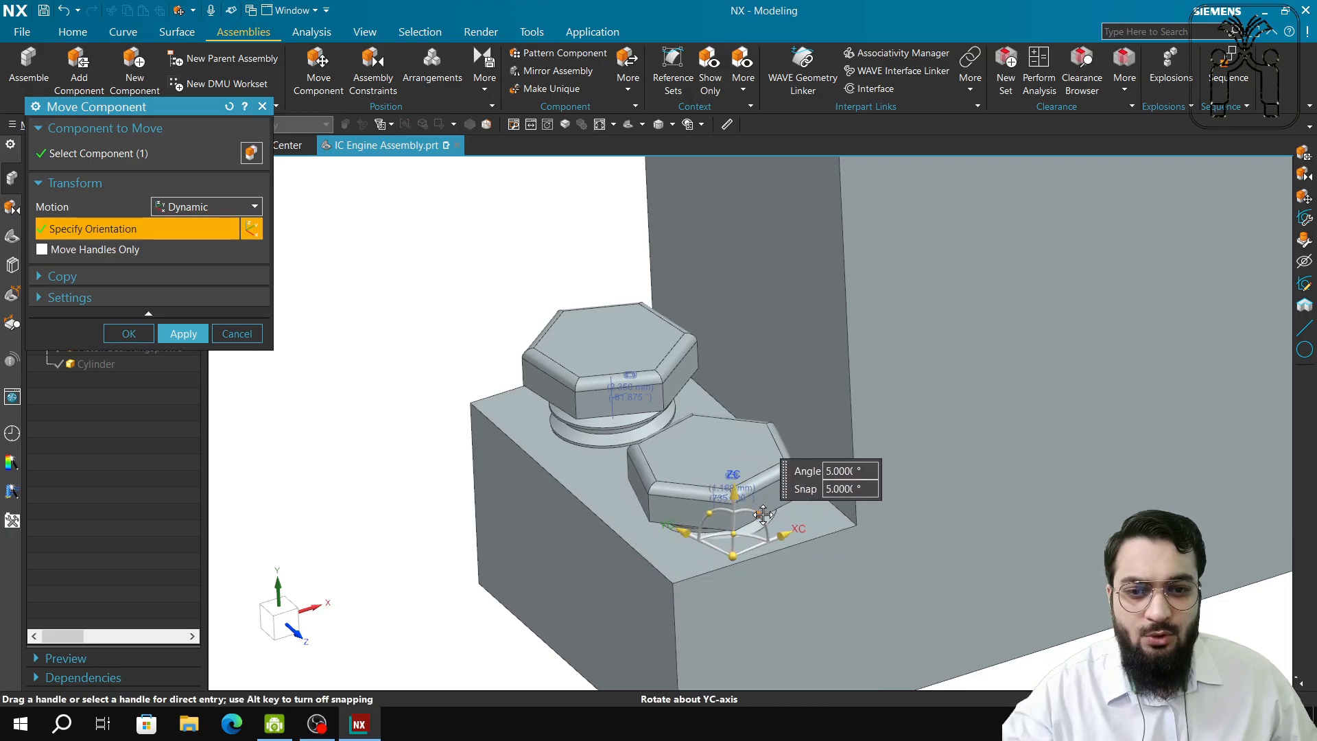
left_click(706, 511)
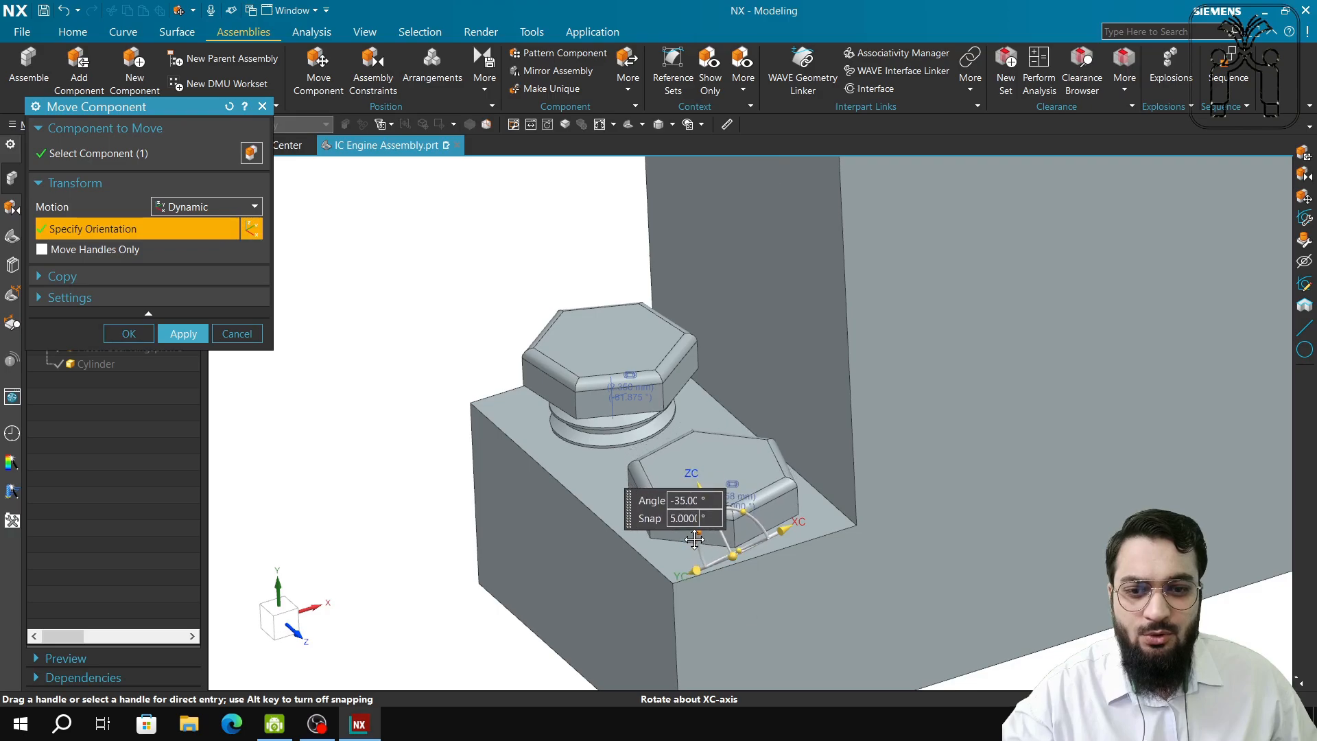
left_click_drag(706, 510, 712, 509)
left_click(235, 334)
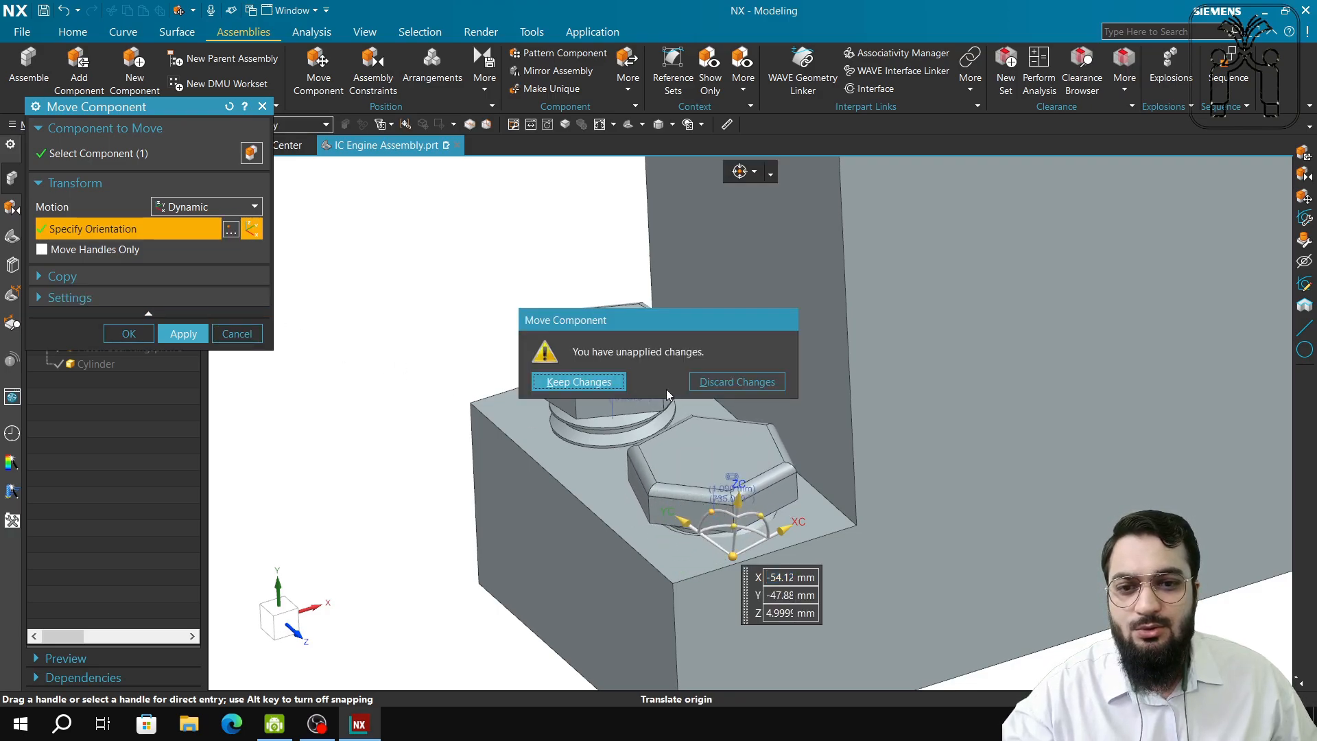
left_click(548, 381)
middle_click_drag(378, 526, 408, 546)
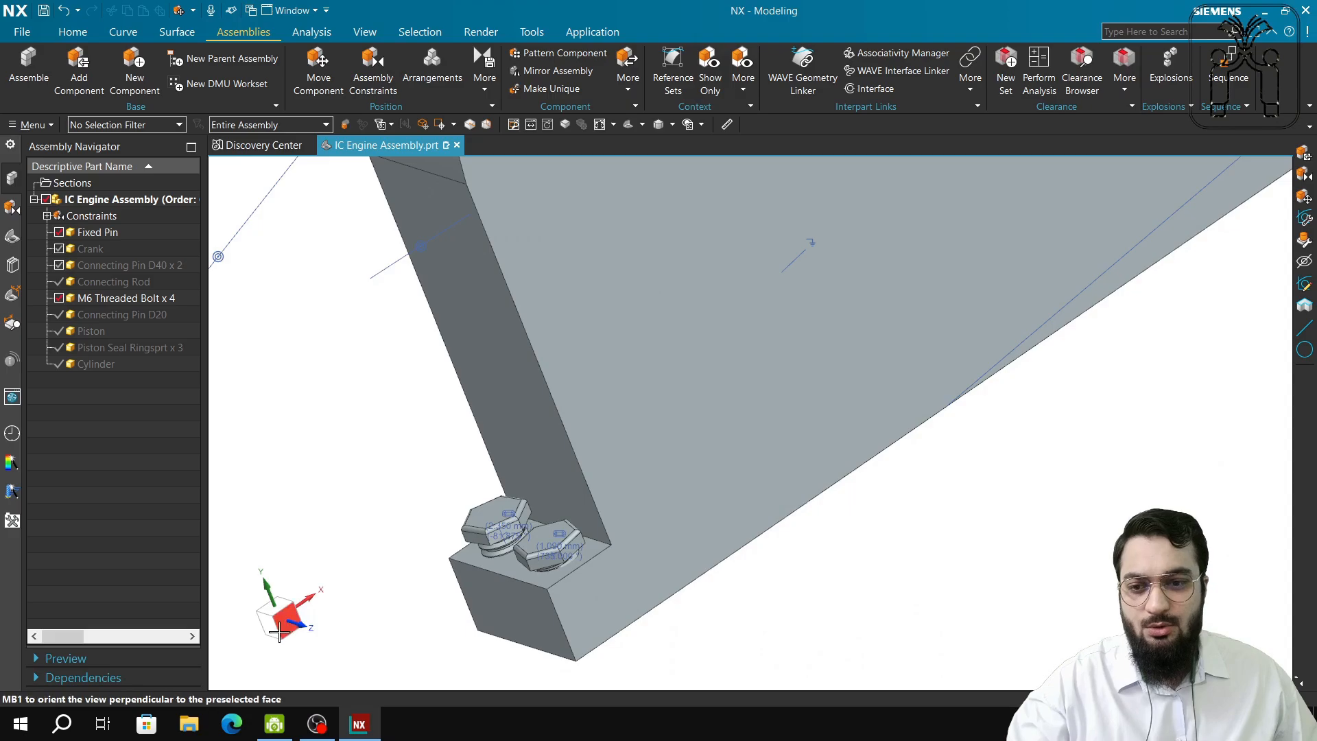
scroll(577, 522, "down", 5)
middle_click_drag(960, 539, 776, 603, "shift")
middle_click_drag(1169, 219, 1192, 312)
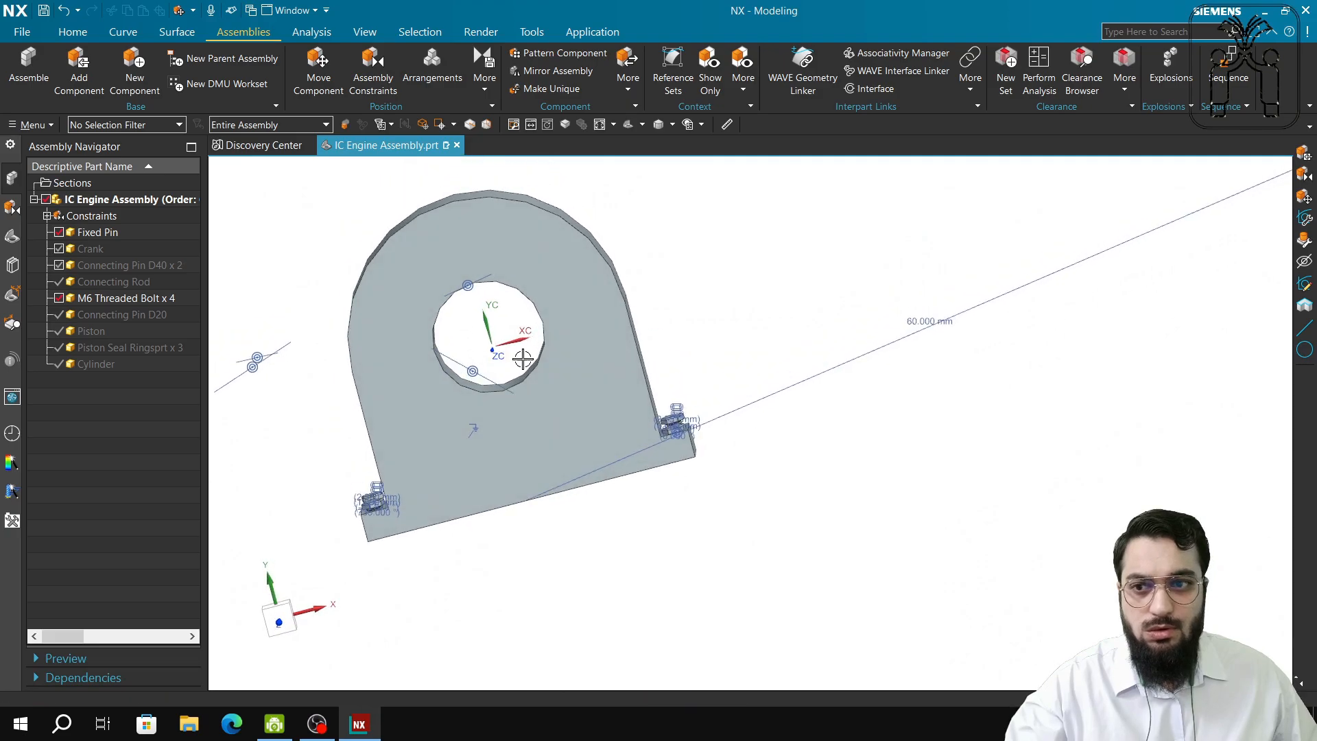
left_click(59, 282)
left_click(60, 266)
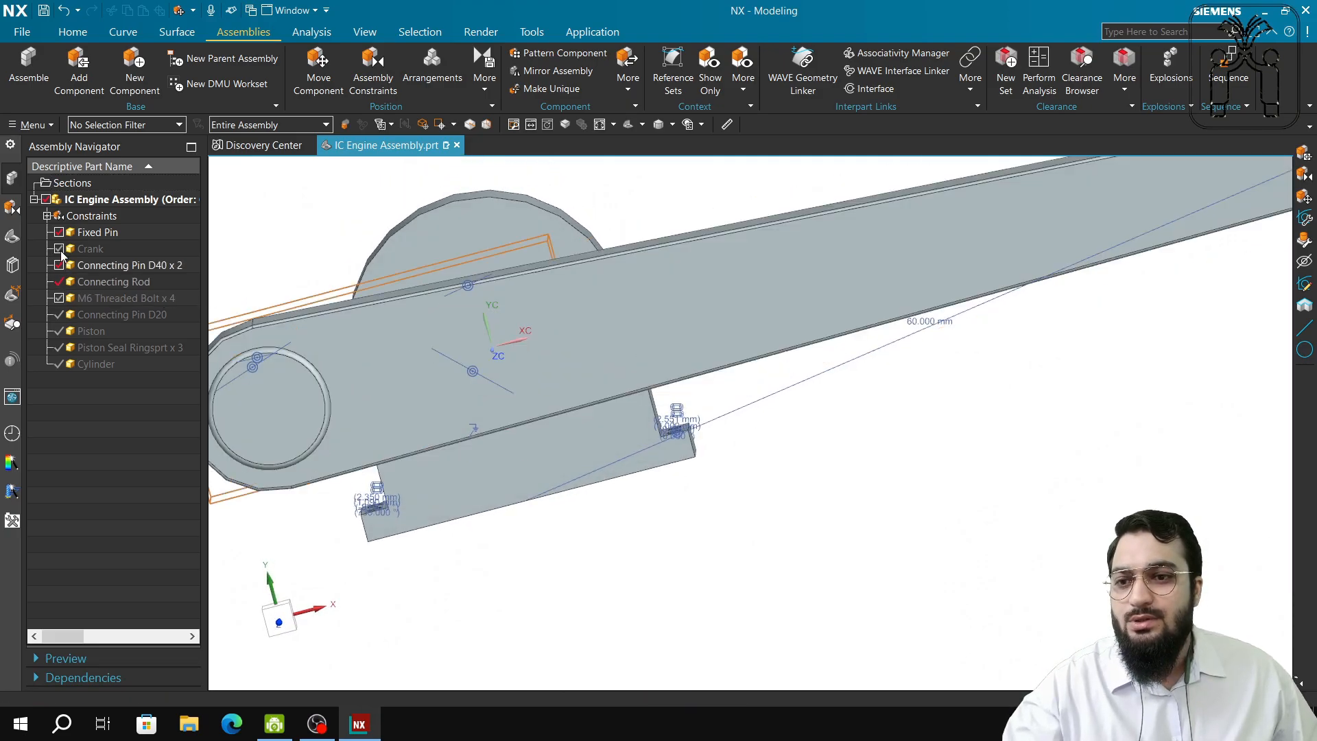
left_click(59, 299)
scroll(859, 484, "down", 4)
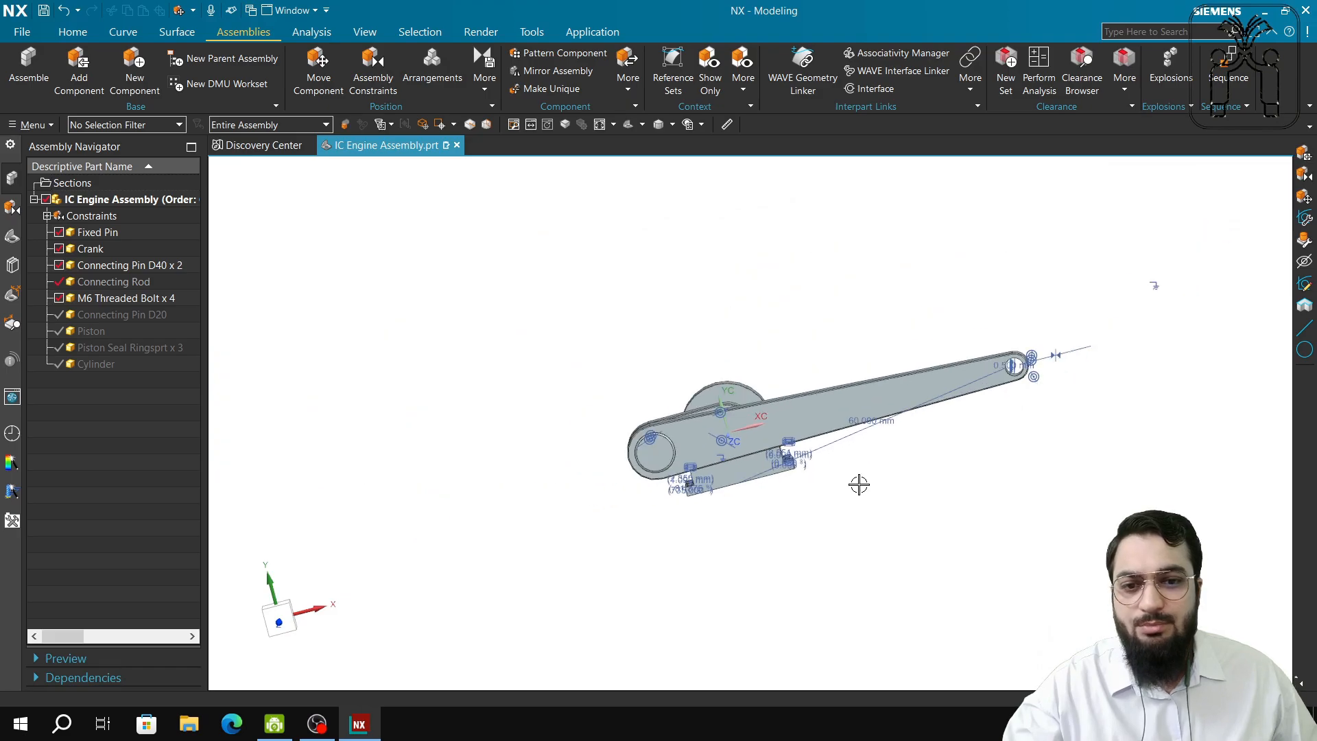
middle_click_drag(998, 480, 771, 514, "shift")
scroll(770, 476, "up", 4)
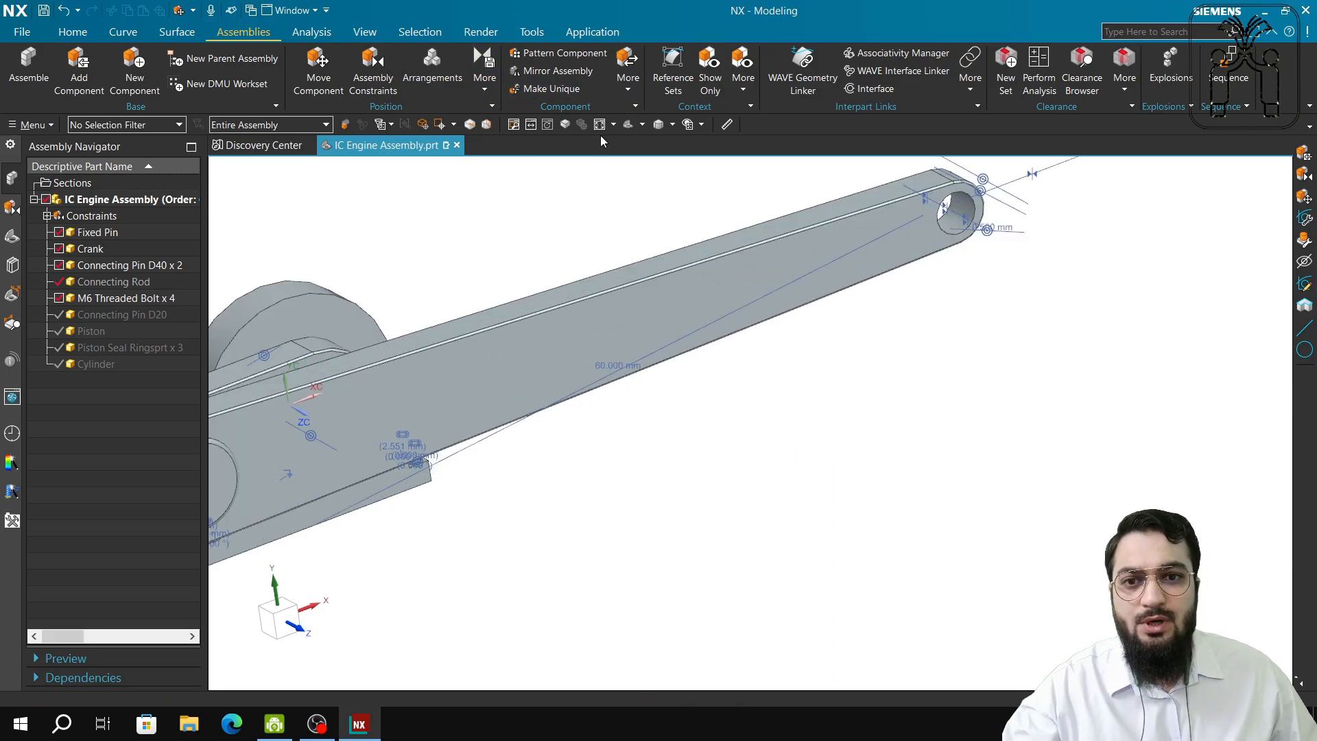
key("ctrl+f")
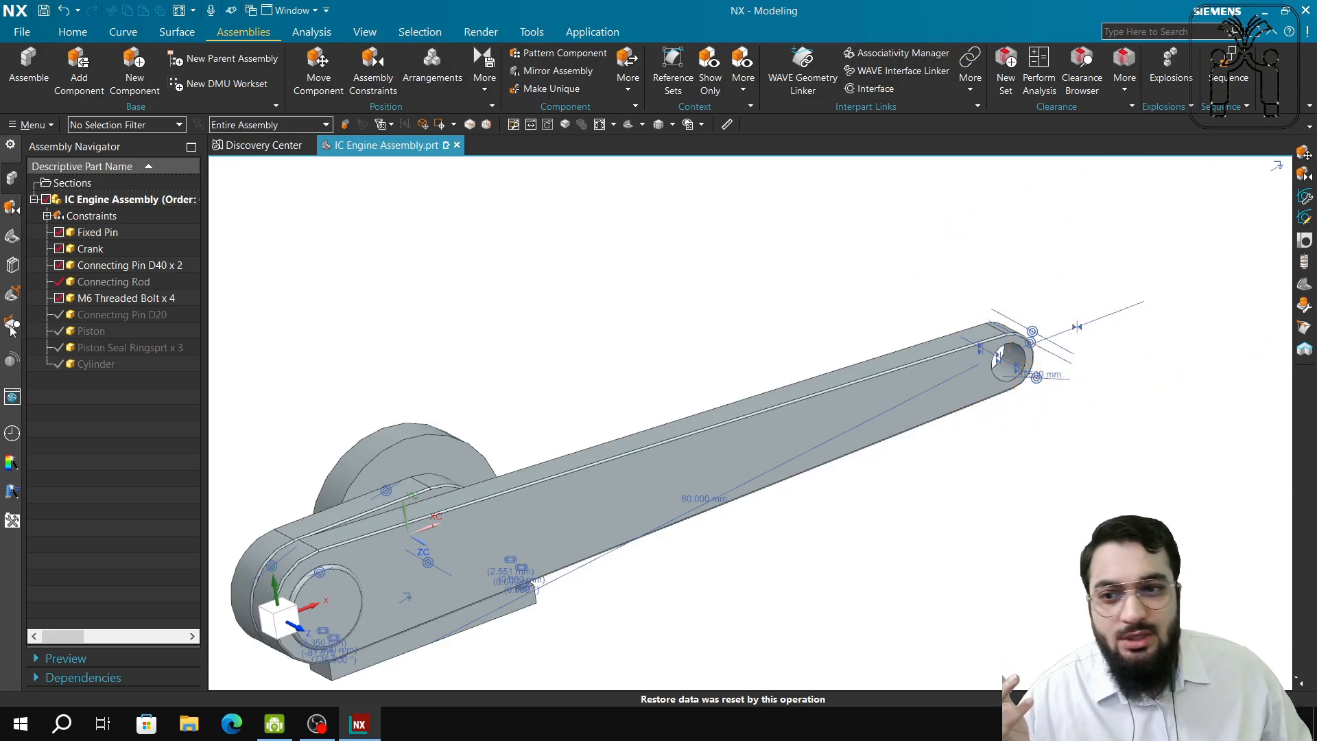
left_click(58, 316)
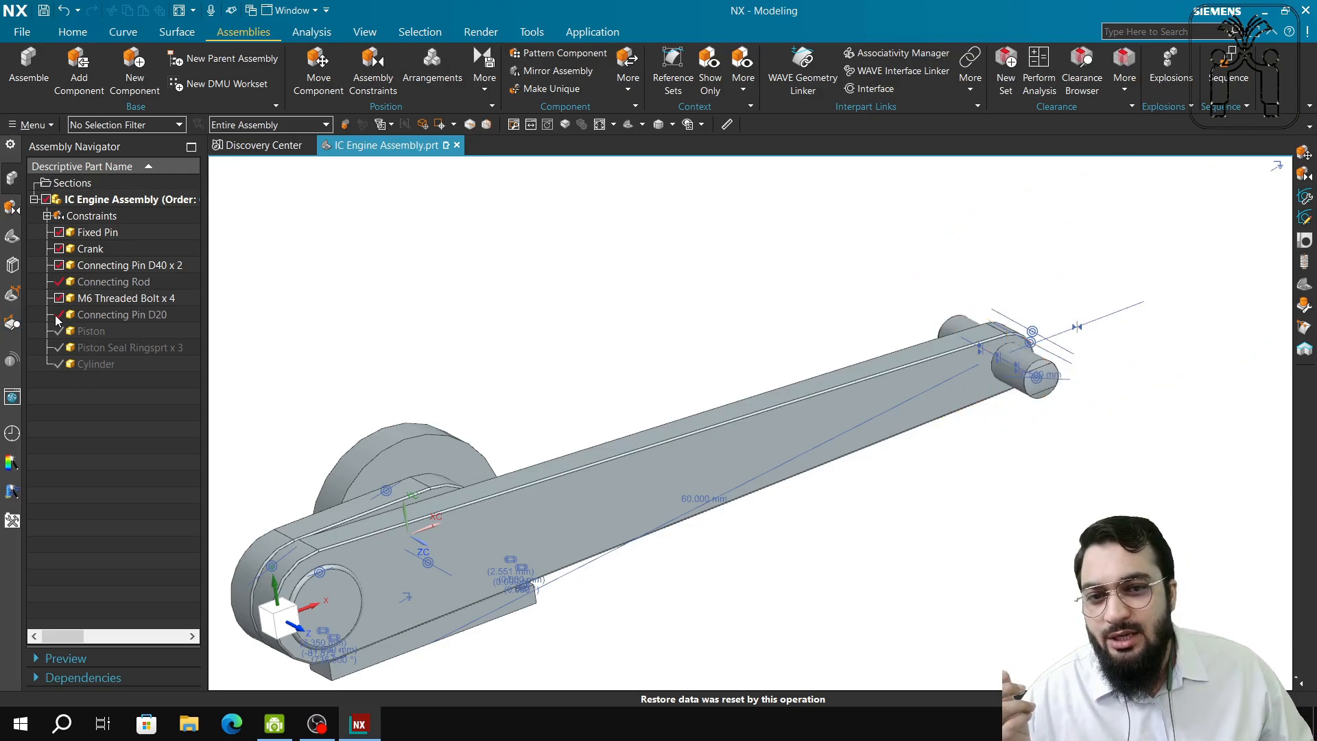
scroll(985, 343, "up", 4)
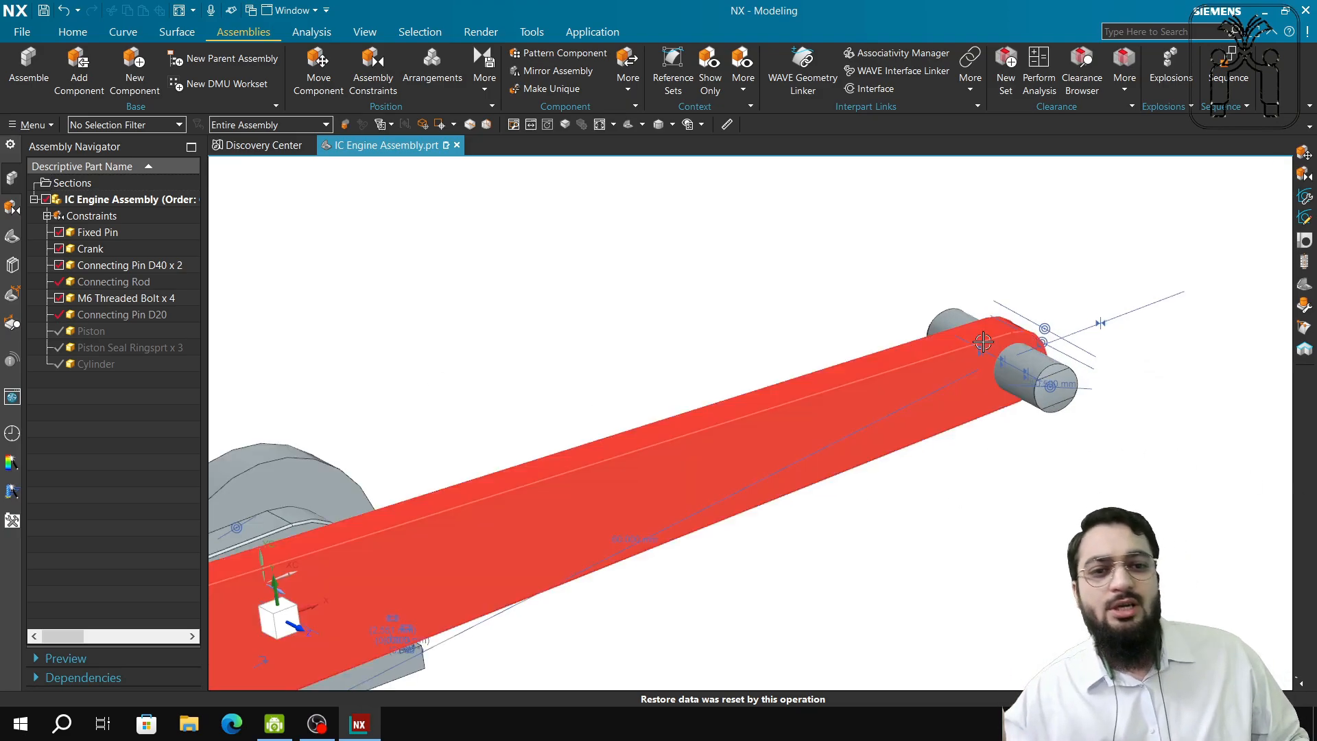
scroll(1100, 386, "down", 2)
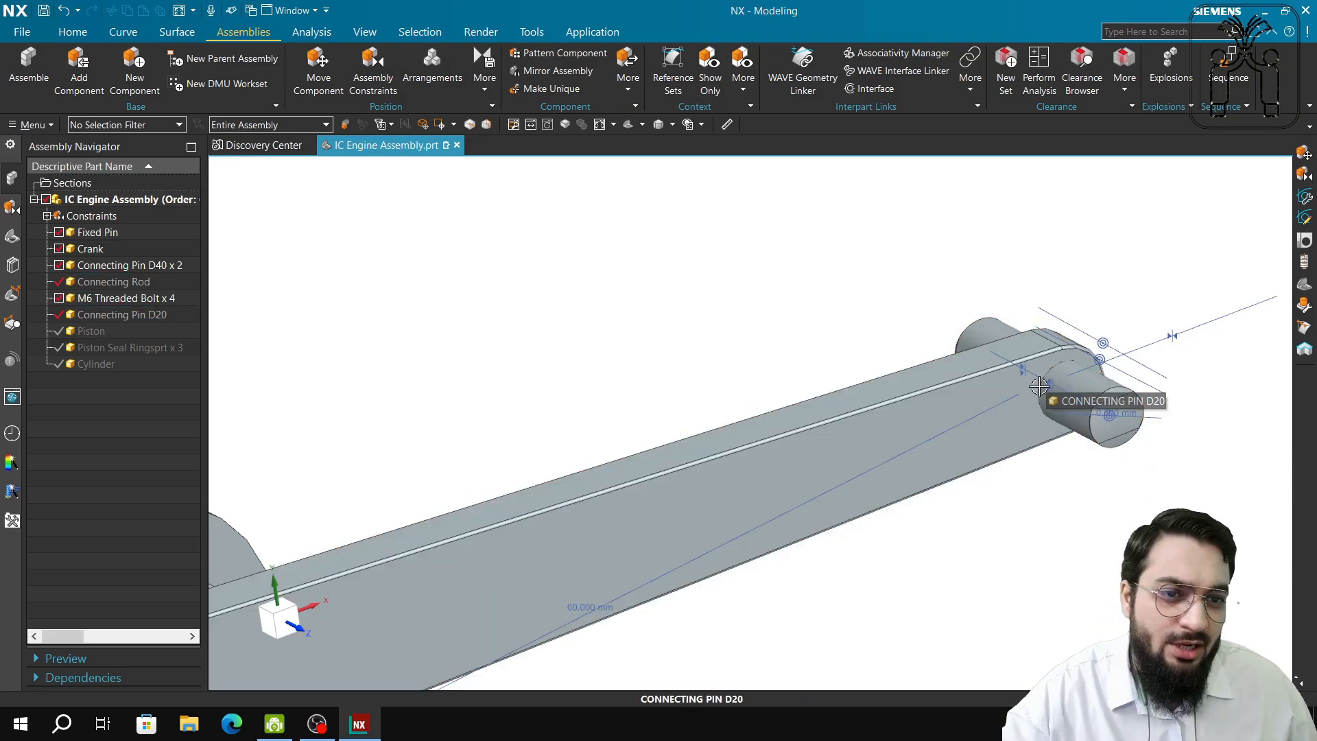
scroll(1039, 381, "down", 3)
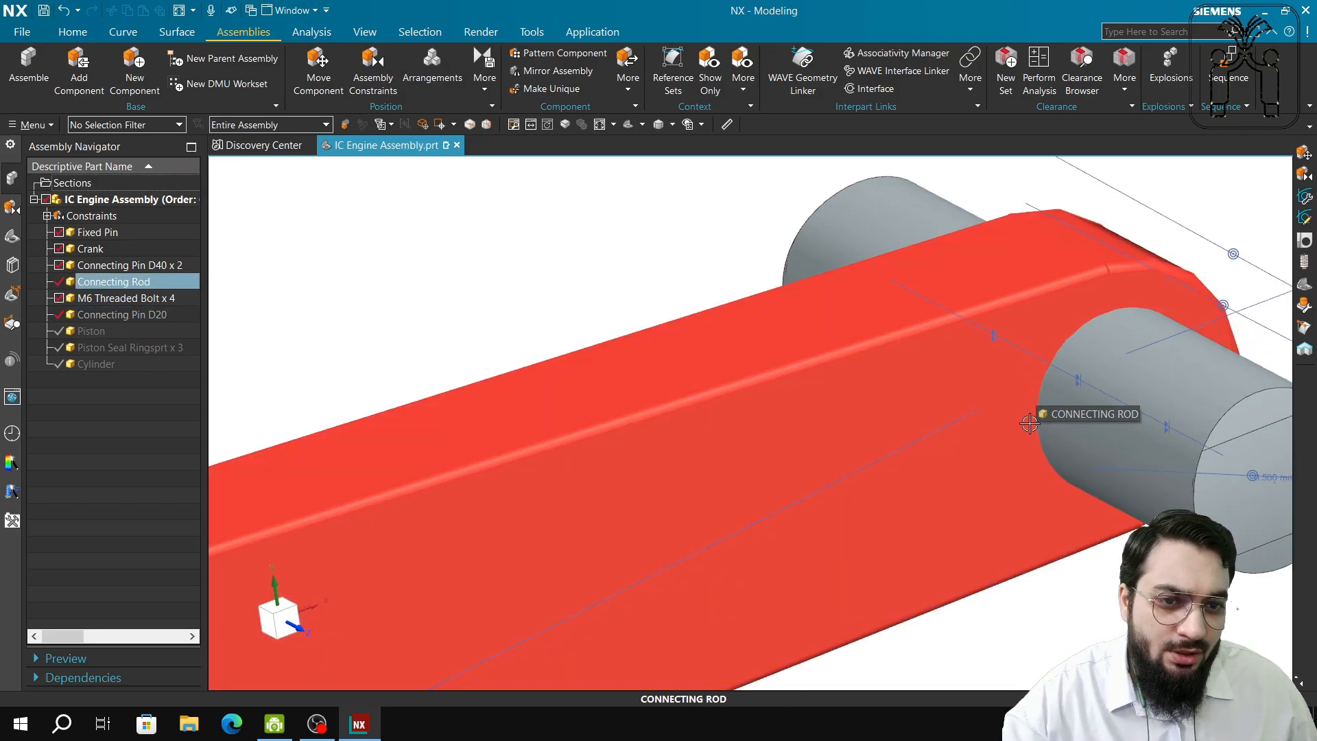
scroll(1029, 423, "up", 3)
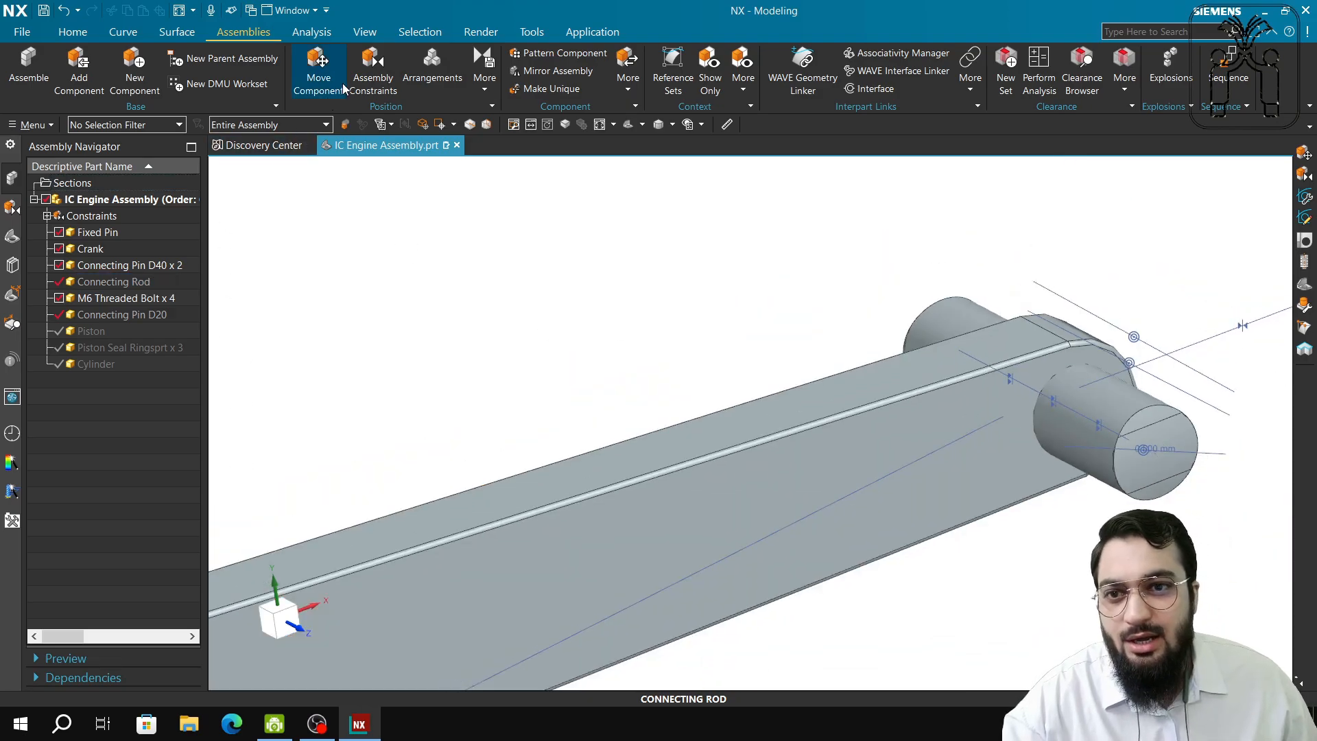
left_click(369, 85)
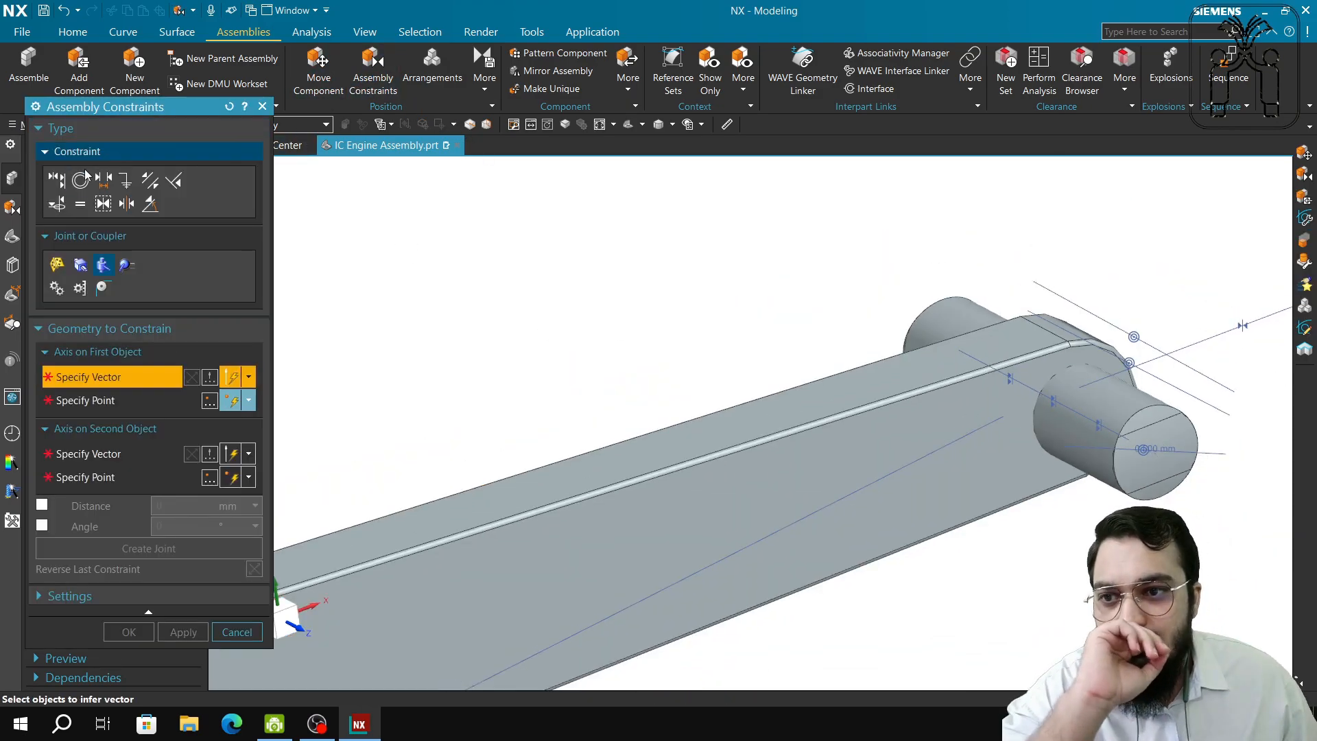
left_click(55, 181)
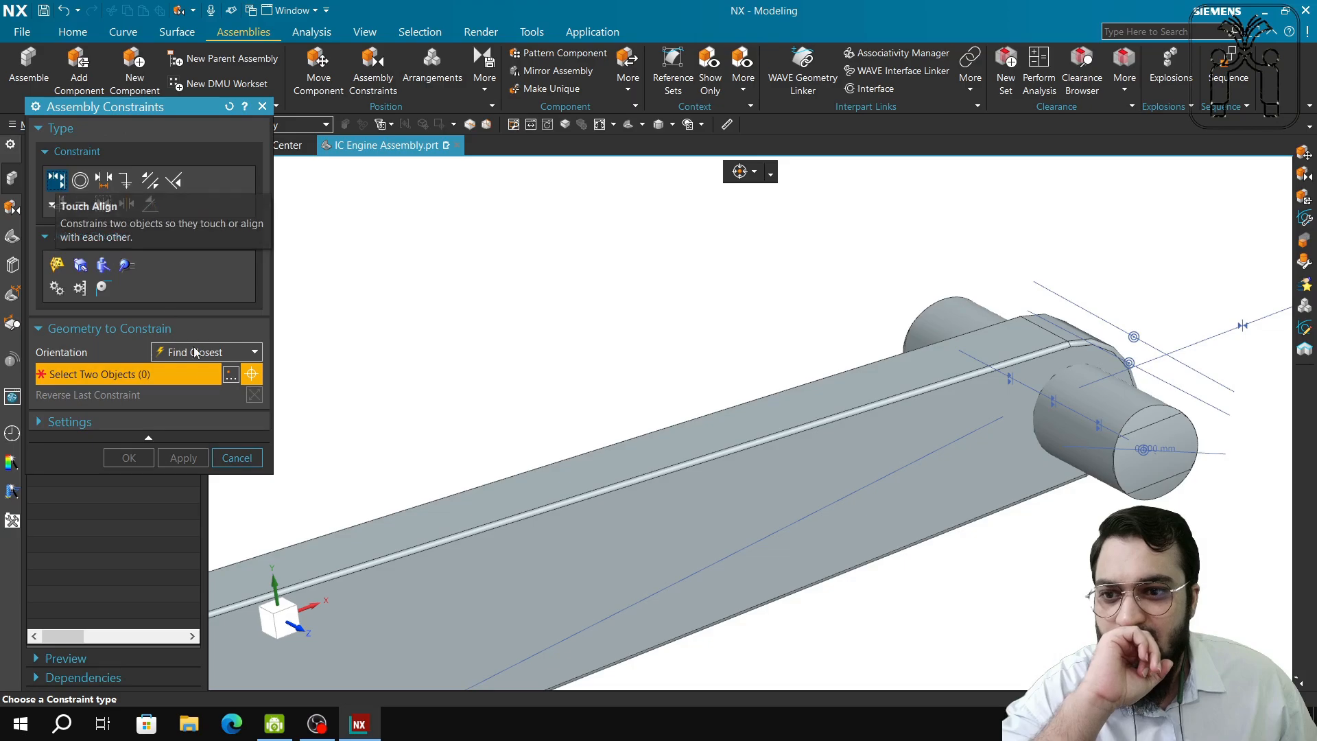
left_click(248, 353)
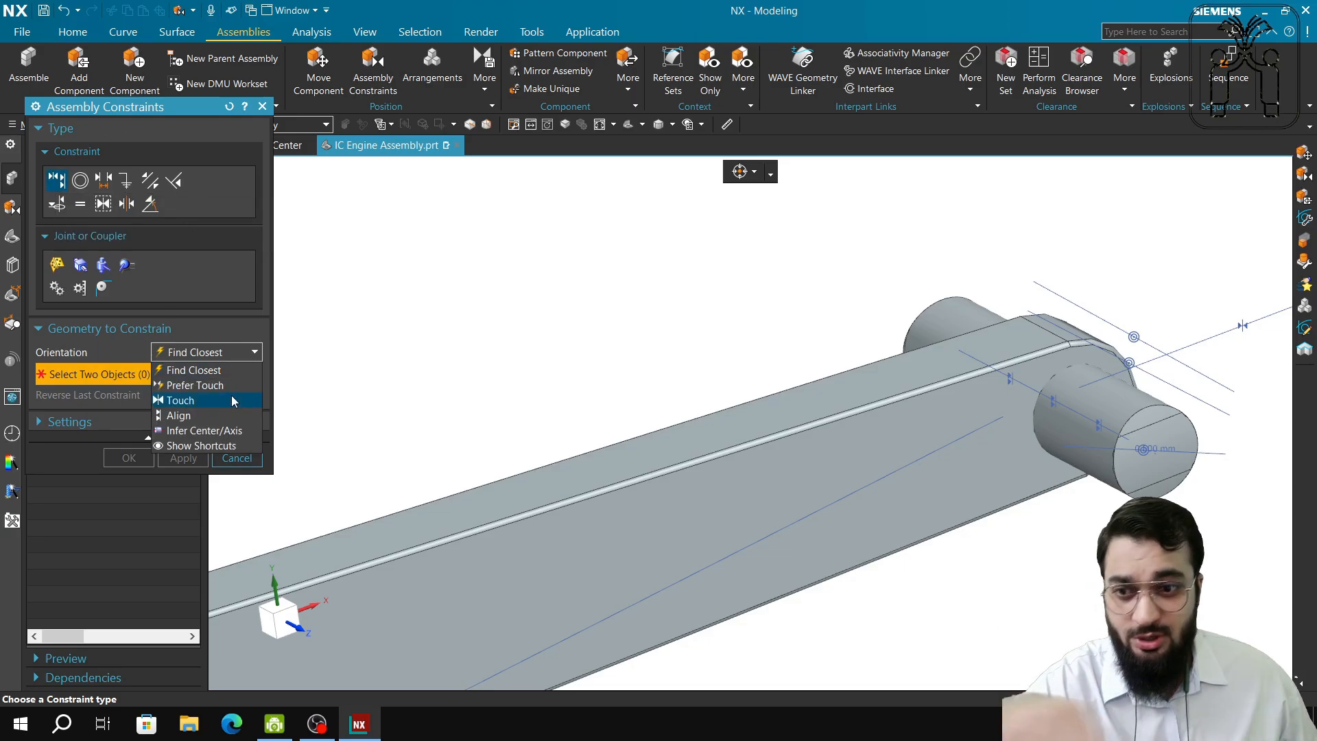
left_click(232, 415)
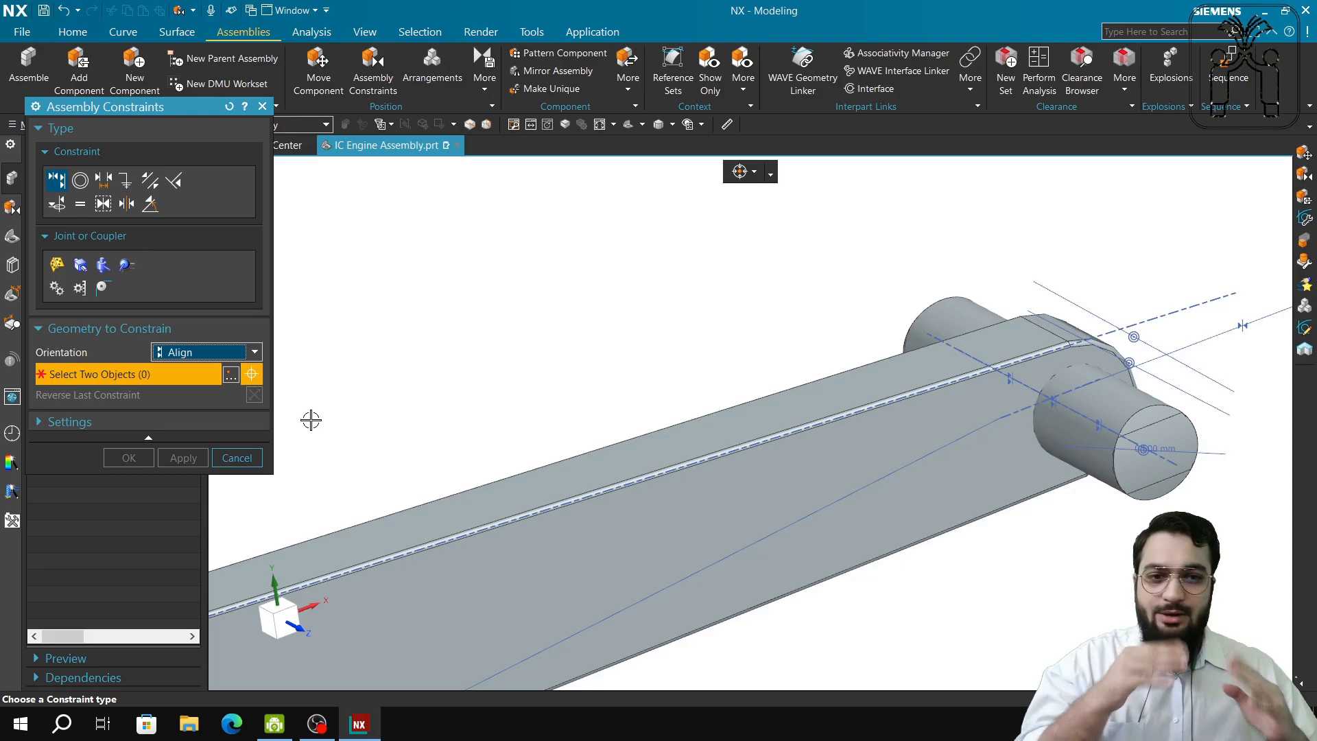
left_click(233, 457)
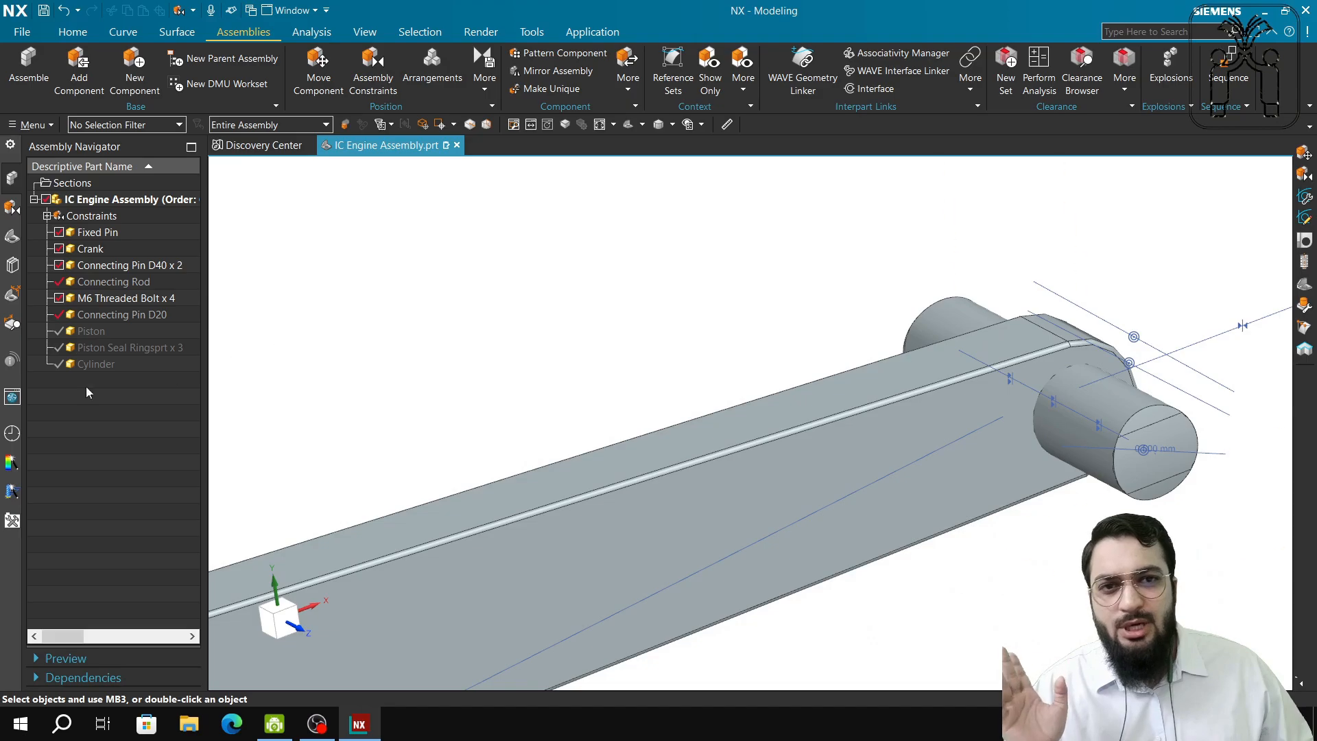
Make Connecting Pin D20 and the Piston visible, face the piston, and bring up Assembly Constraints.
left_click(59, 315)
left_click(59, 331)
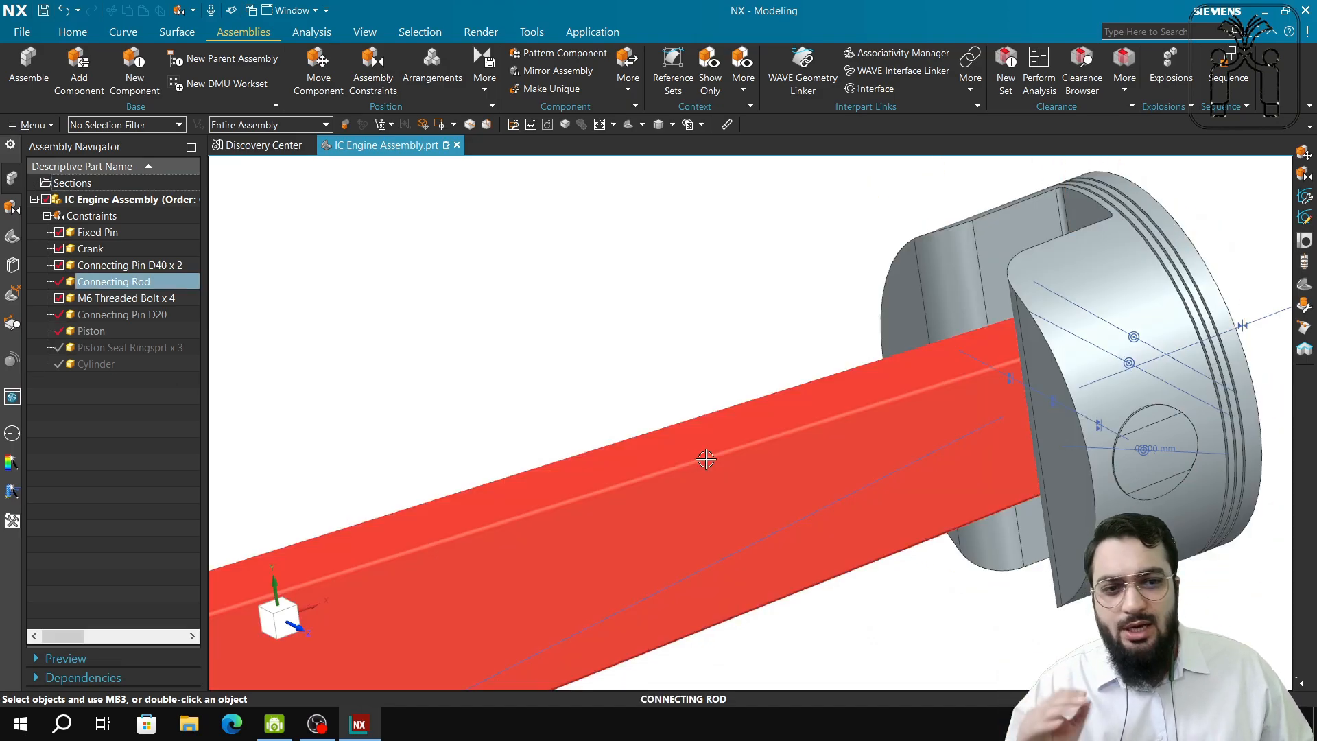
middle_click_drag(743, 382, 1002, 432)
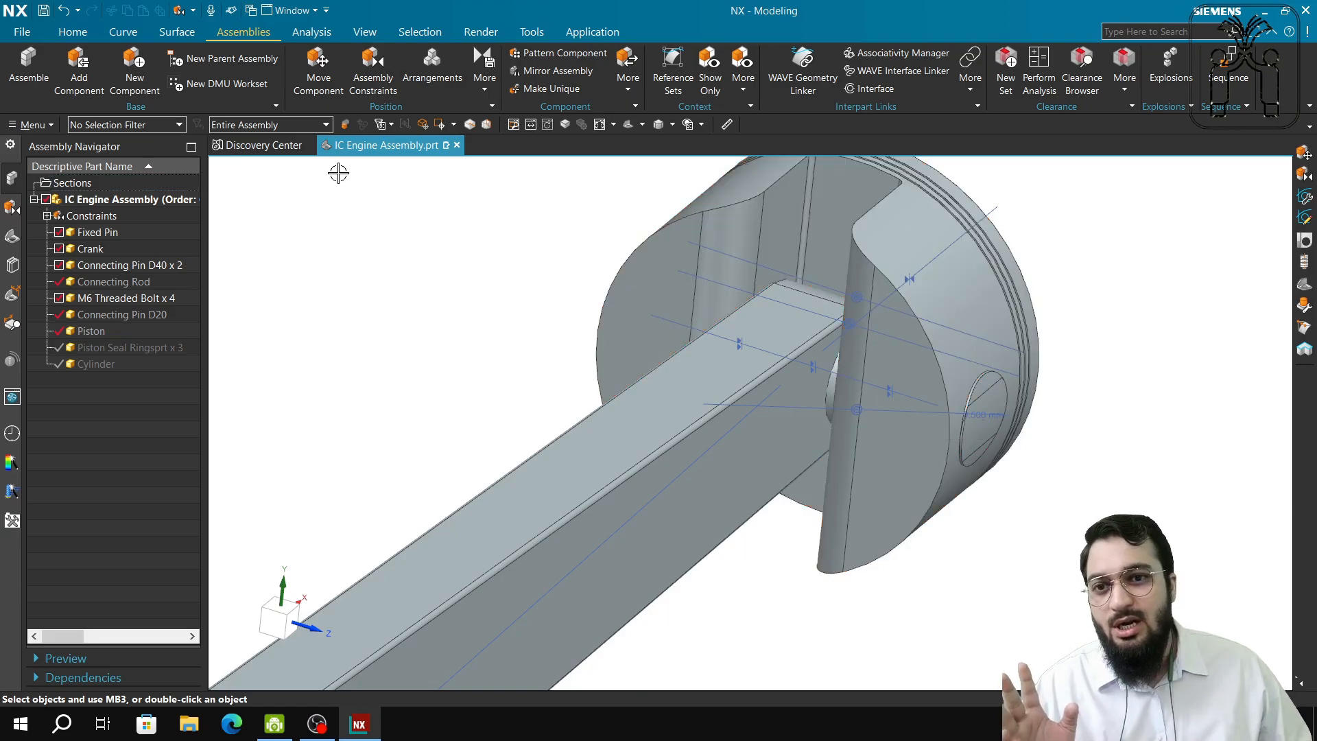
left_click(372, 67)
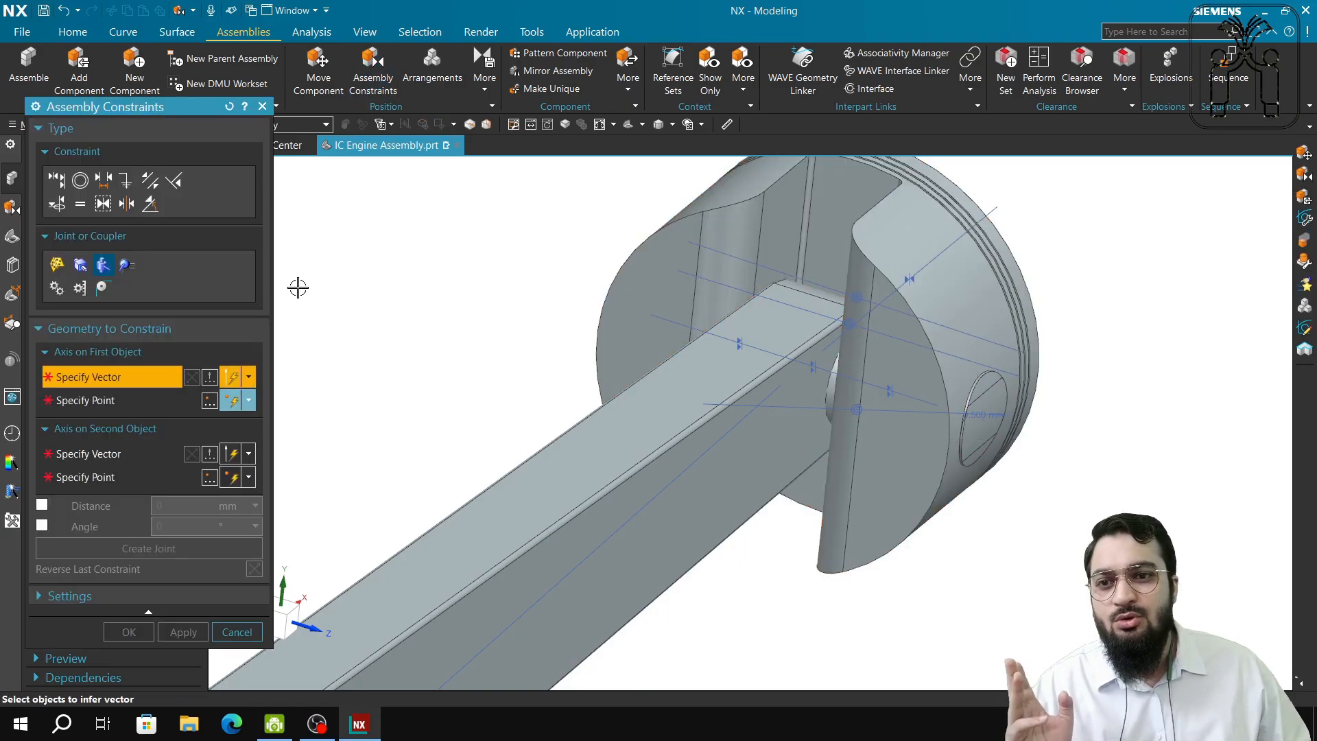
Choose the Distance constraint, inspect the piston pin hole, then cancel without applying it.
left_click(112, 189)
scroll(1049, 503, "down", 5)
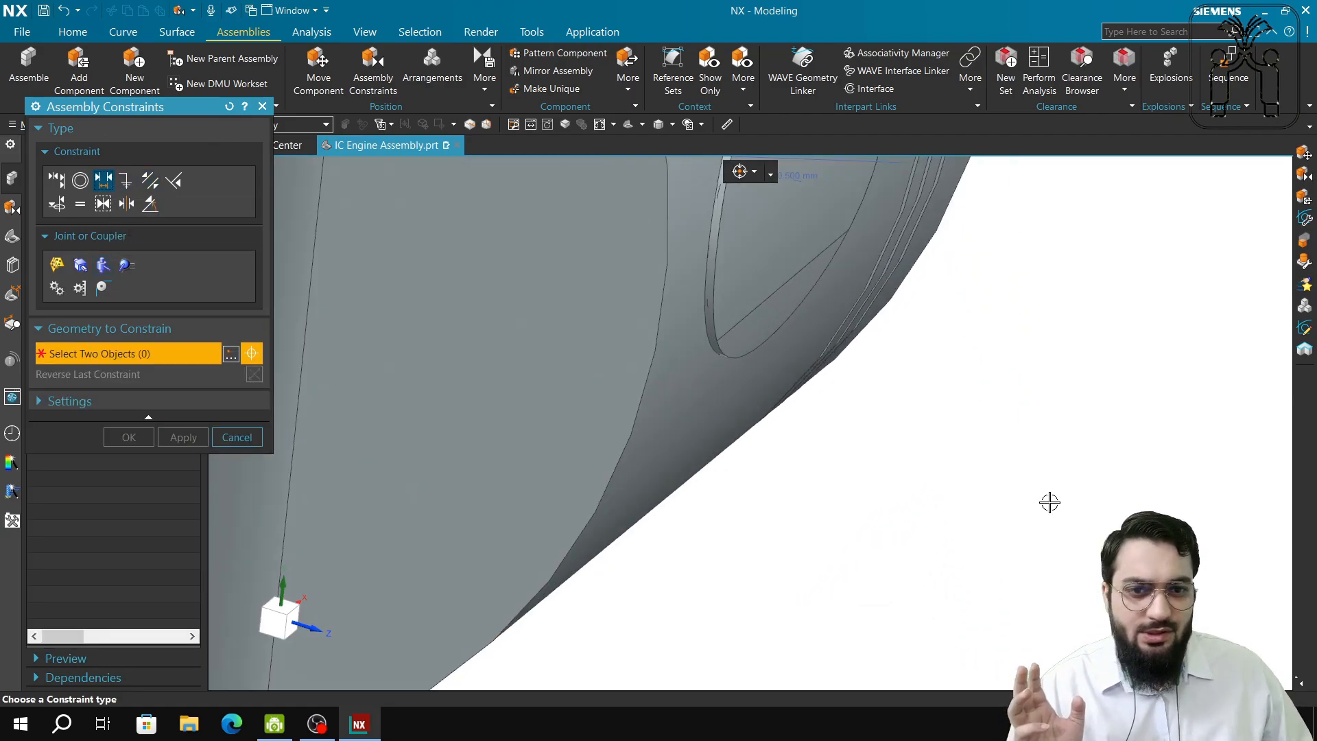
scroll(974, 377, "up", 4)
scroll(1029, 480, "down", 3)
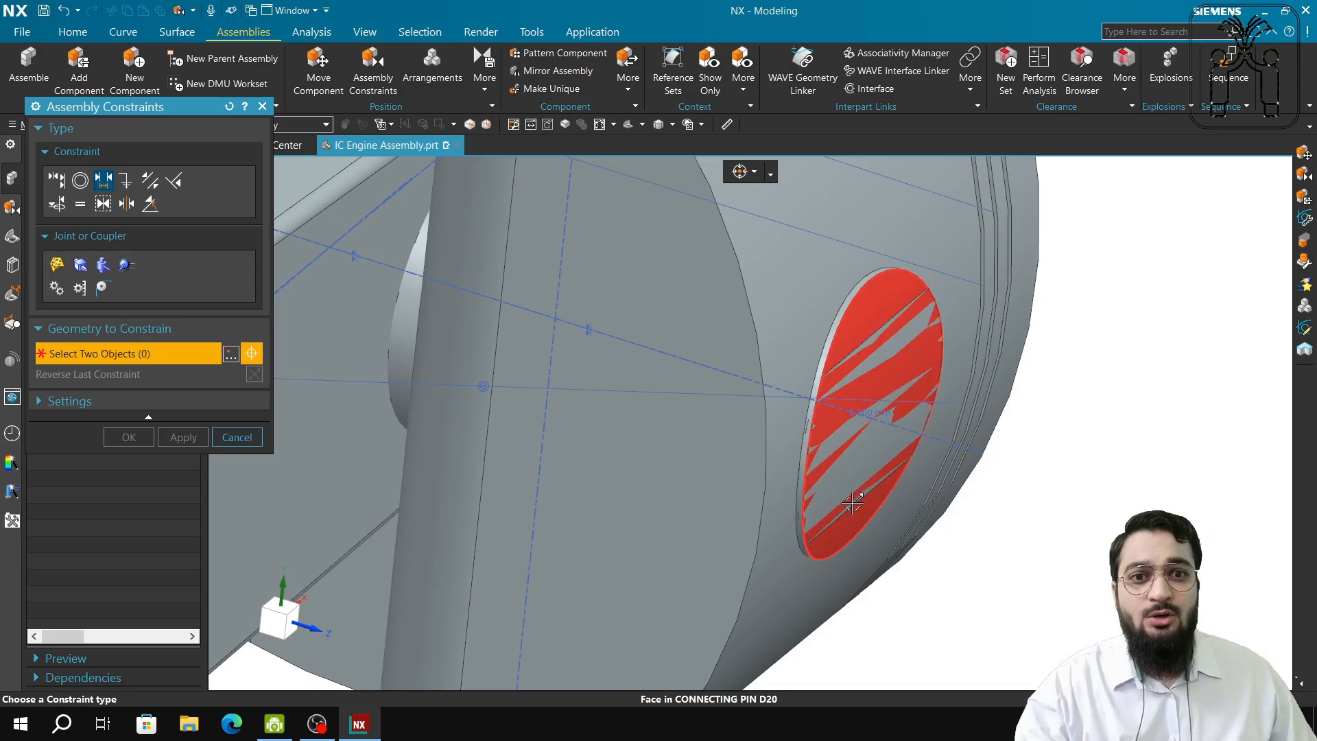
middle_click_drag(832, 391, 910, 427)
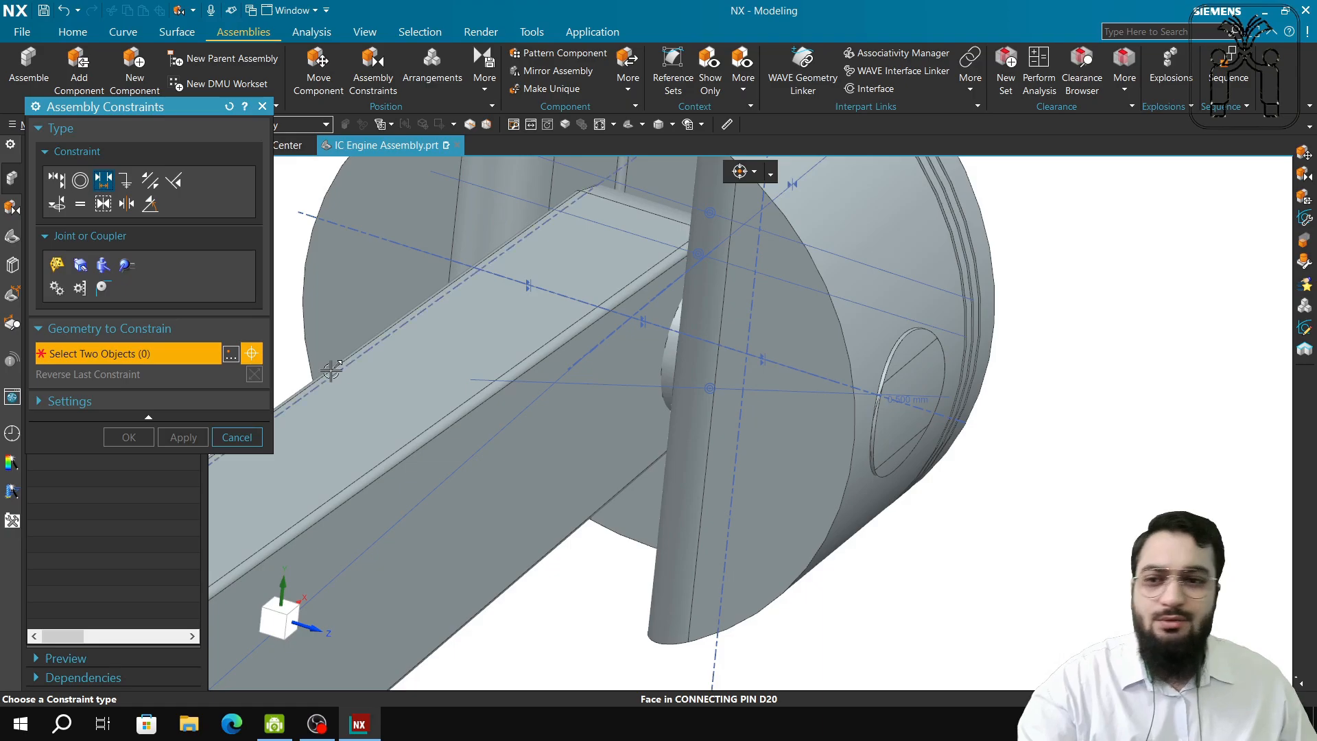
left_click(247, 436)
left_click(318, 69)
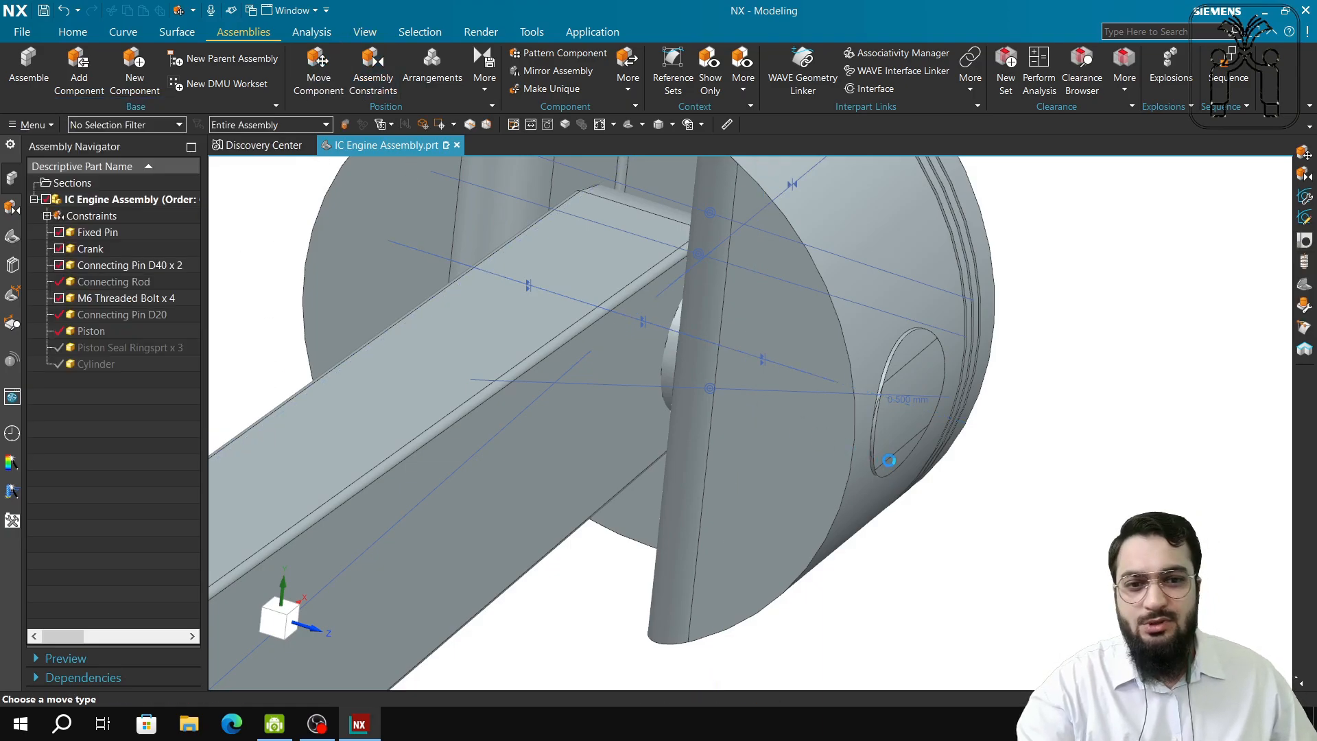
left_click(209, 235)
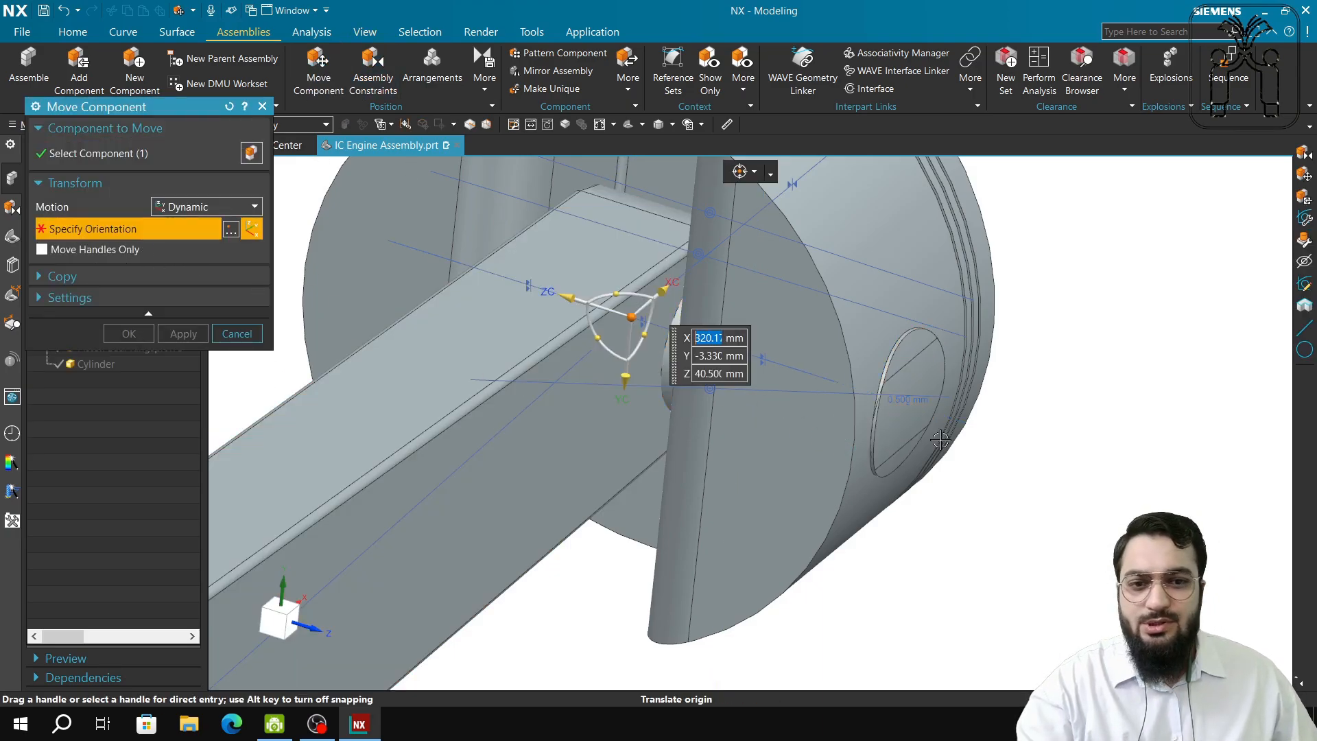
mouse_move(630, 318)
left_mouse_down()
mouse_move(704, 349)
mouse_move(659, 305)
mouse_move(689, 321)
mouse_move(726, 362)
mouse_move(699, 374)
mouse_move(723, 366)
left_mouse_up()
left_click(256, 334)
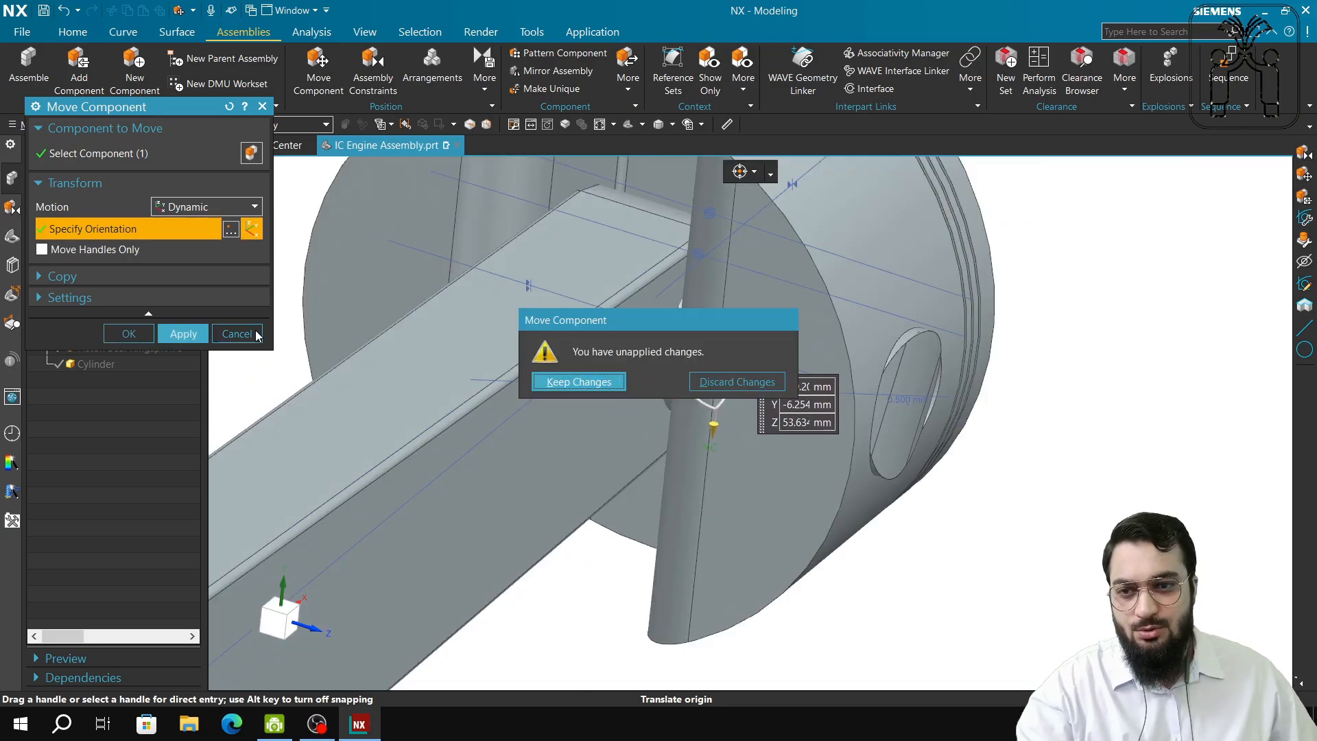
left_click(726, 381)
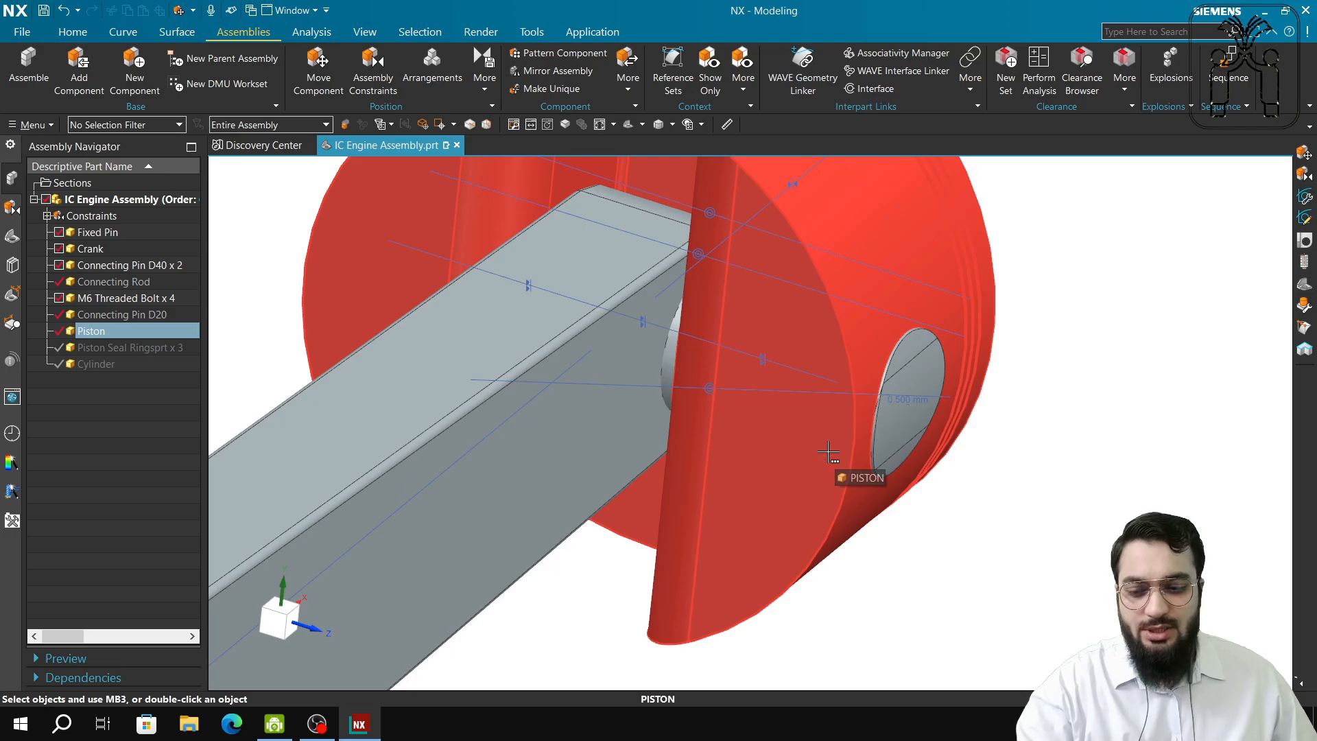
scroll(828, 453, "up", 5)
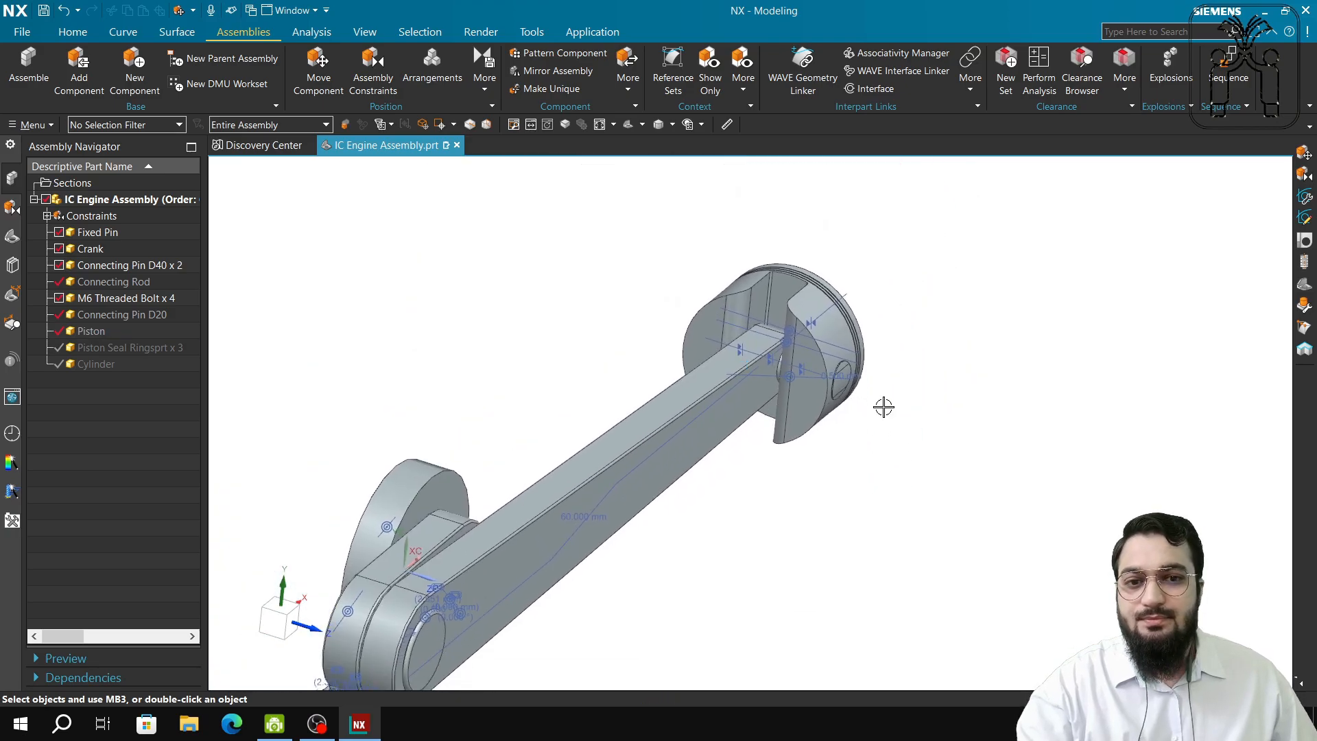
scroll(747, 420, "up", 3)
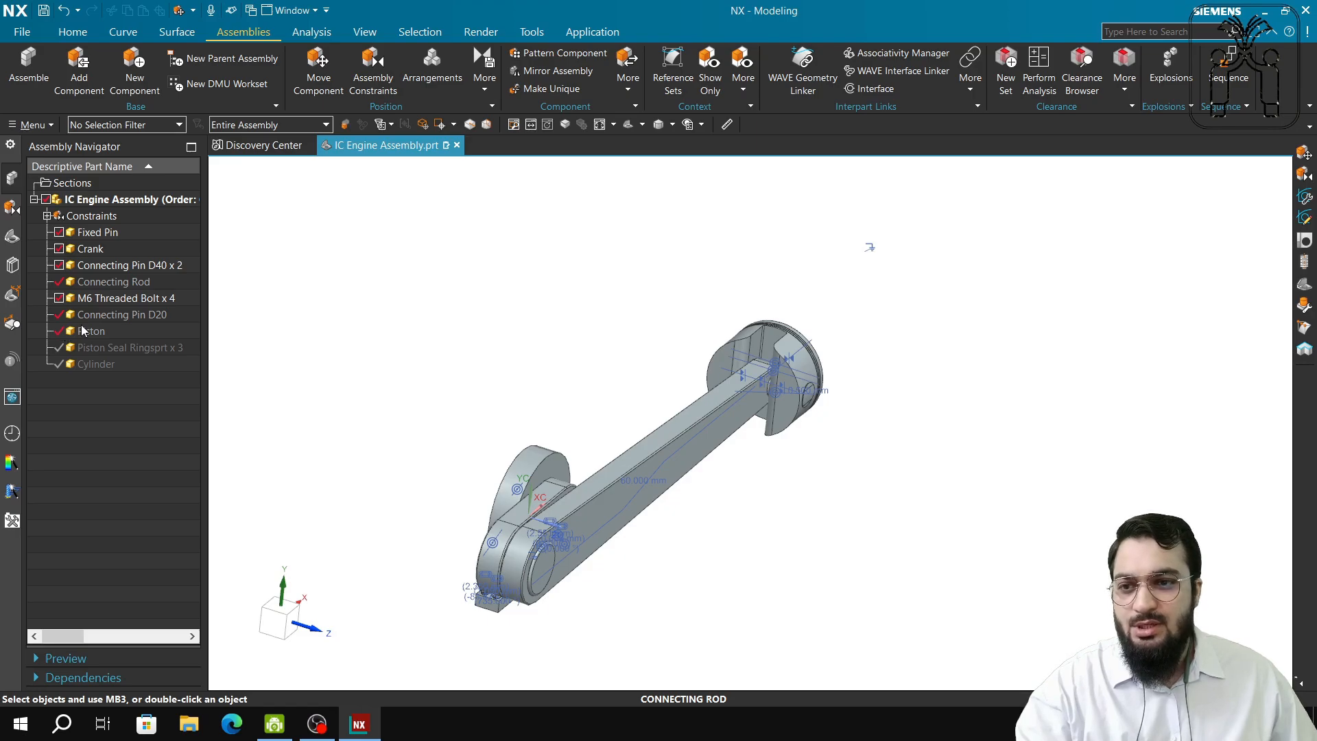
Make the Piston Seal Rings x 3 visible in the assembly.
left_click(109, 316)
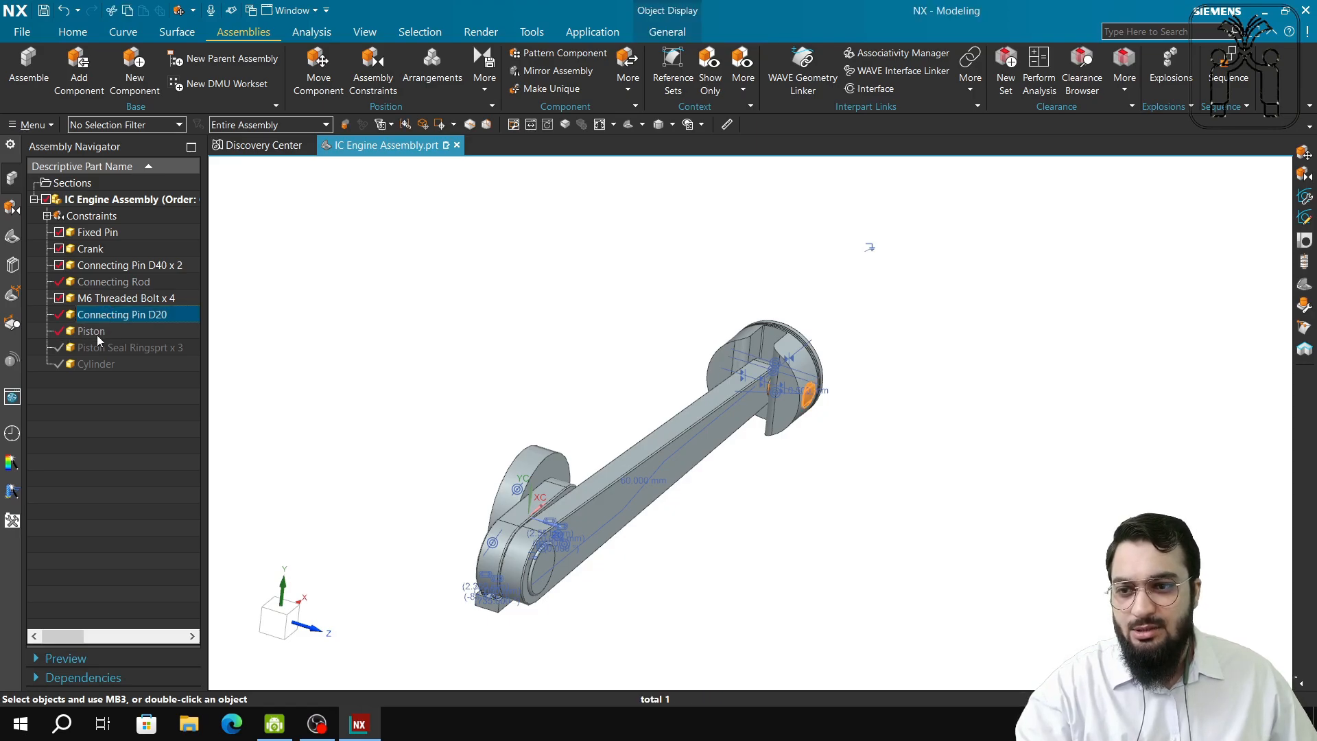
left_click(61, 347)
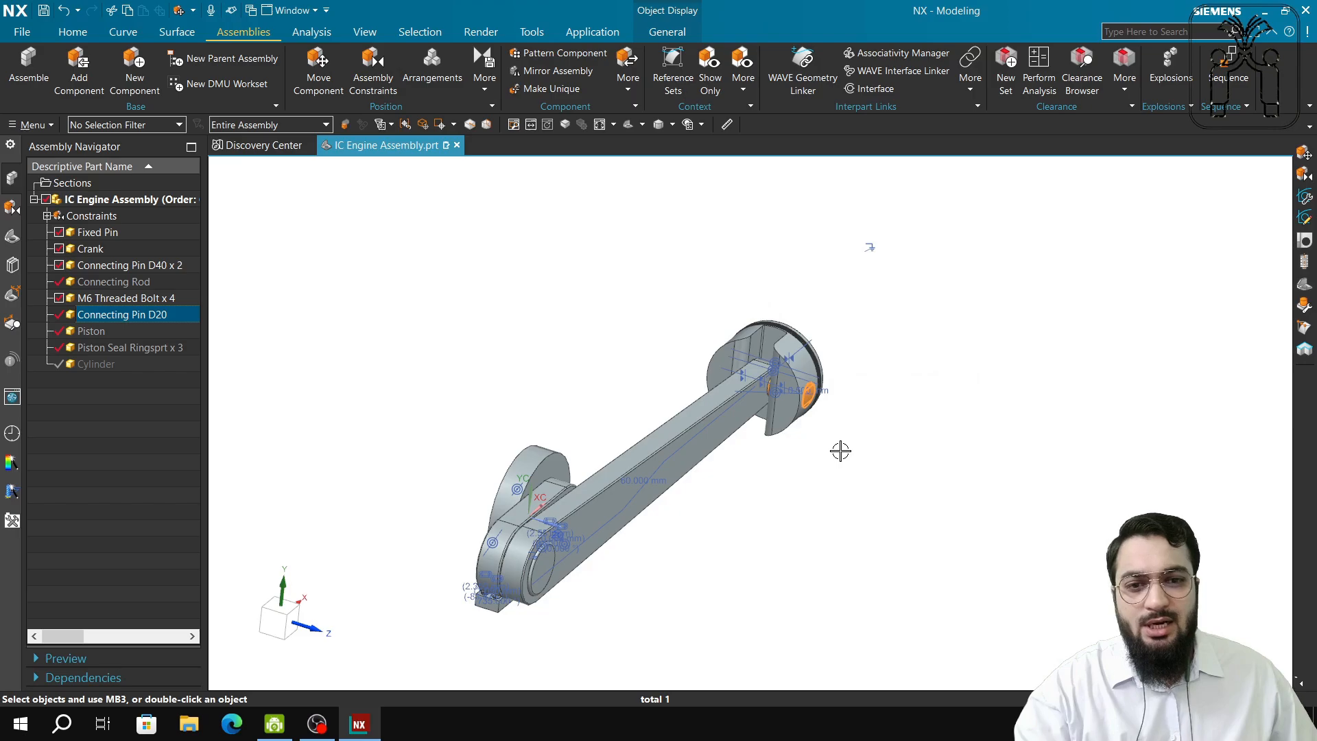
scroll(841, 451, "up", 6)
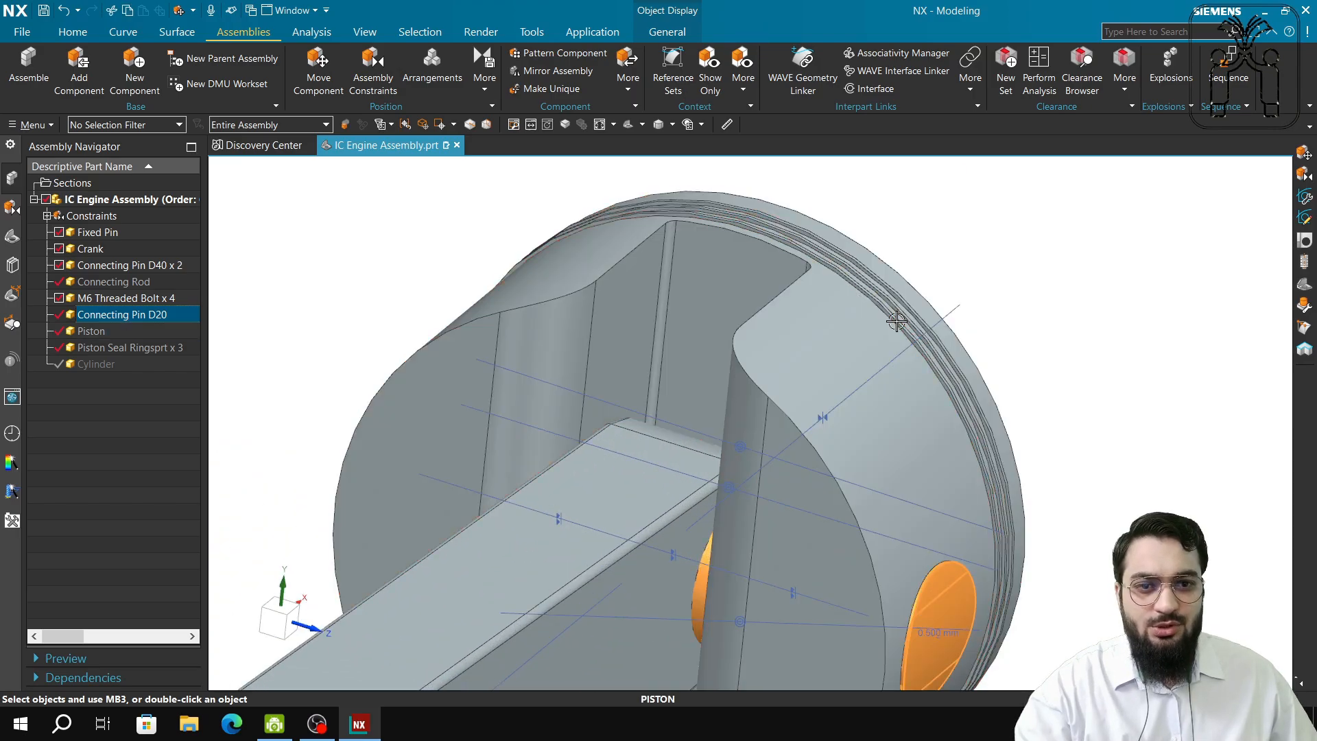
scroll(885, 357, "down", 3)
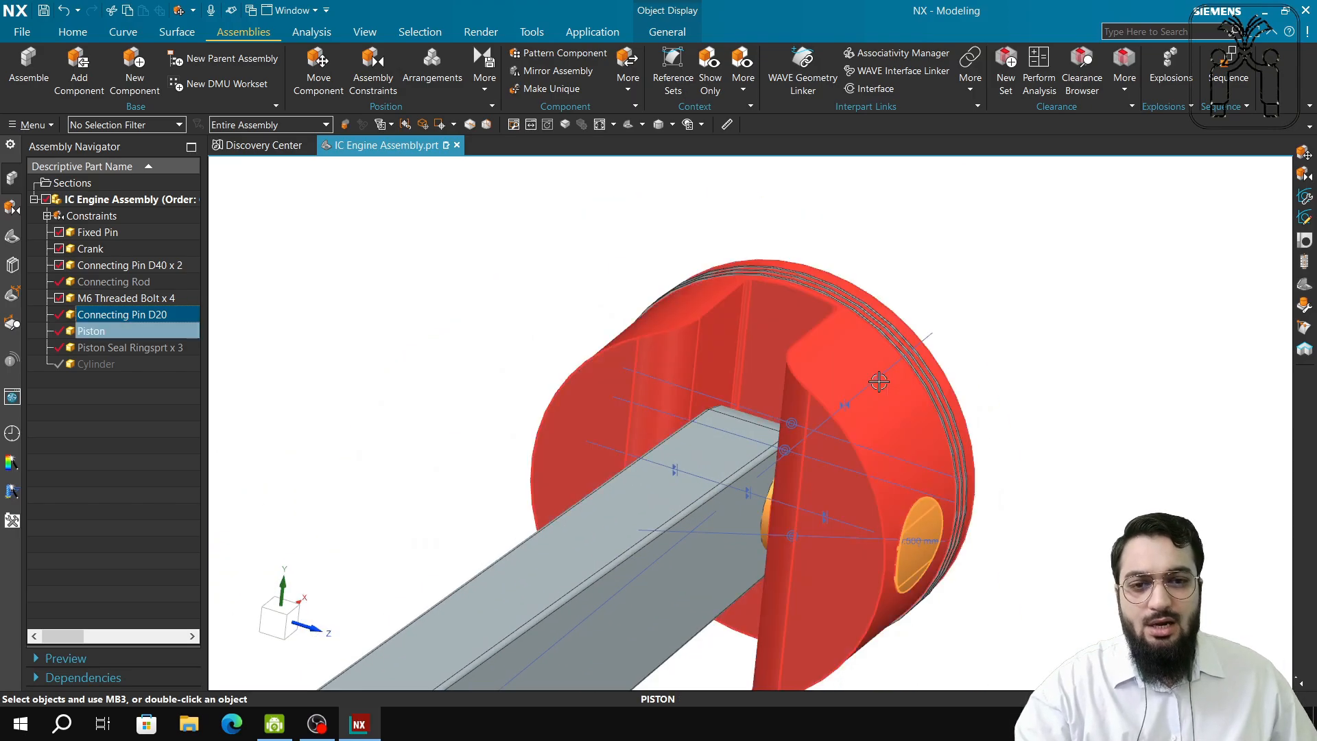
left_click(996, 457)
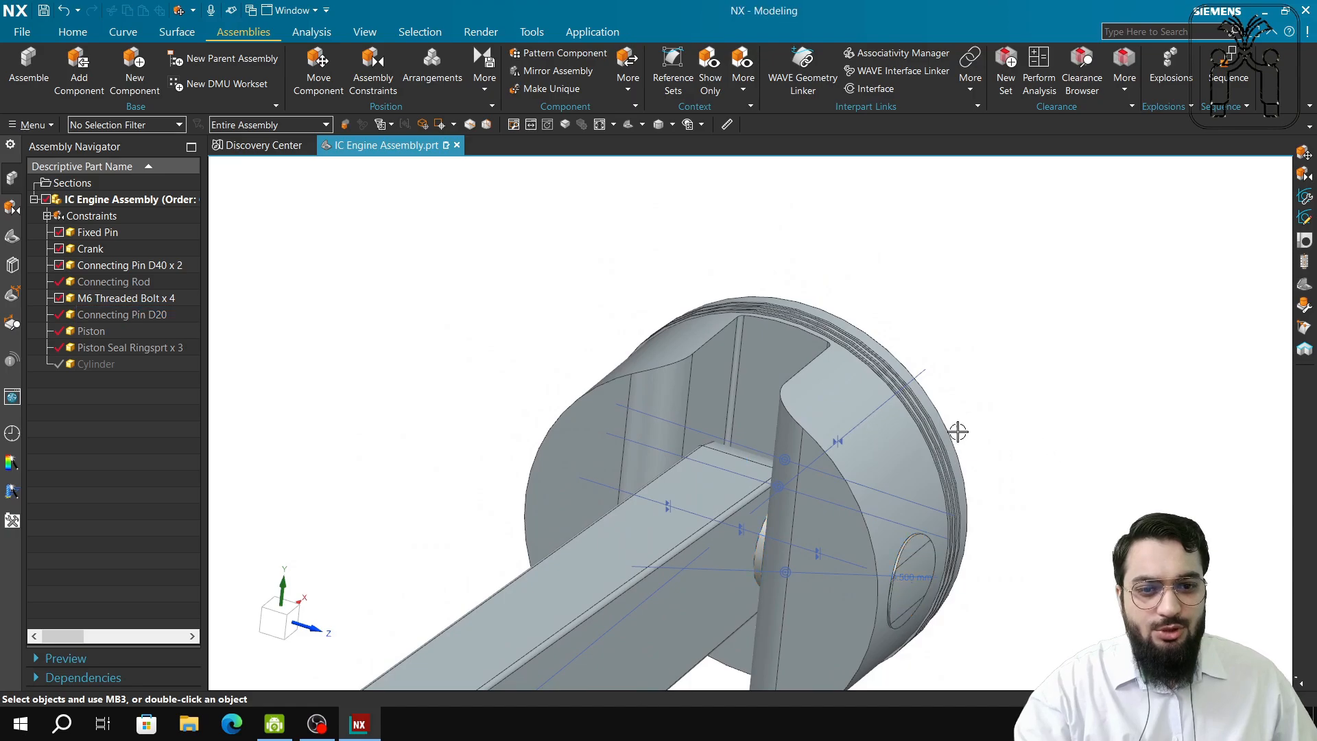
scroll(914, 412, "up", 3)
Delete one piston seal ring along with its constraints.
left_click(933, 458)
key("Delete")
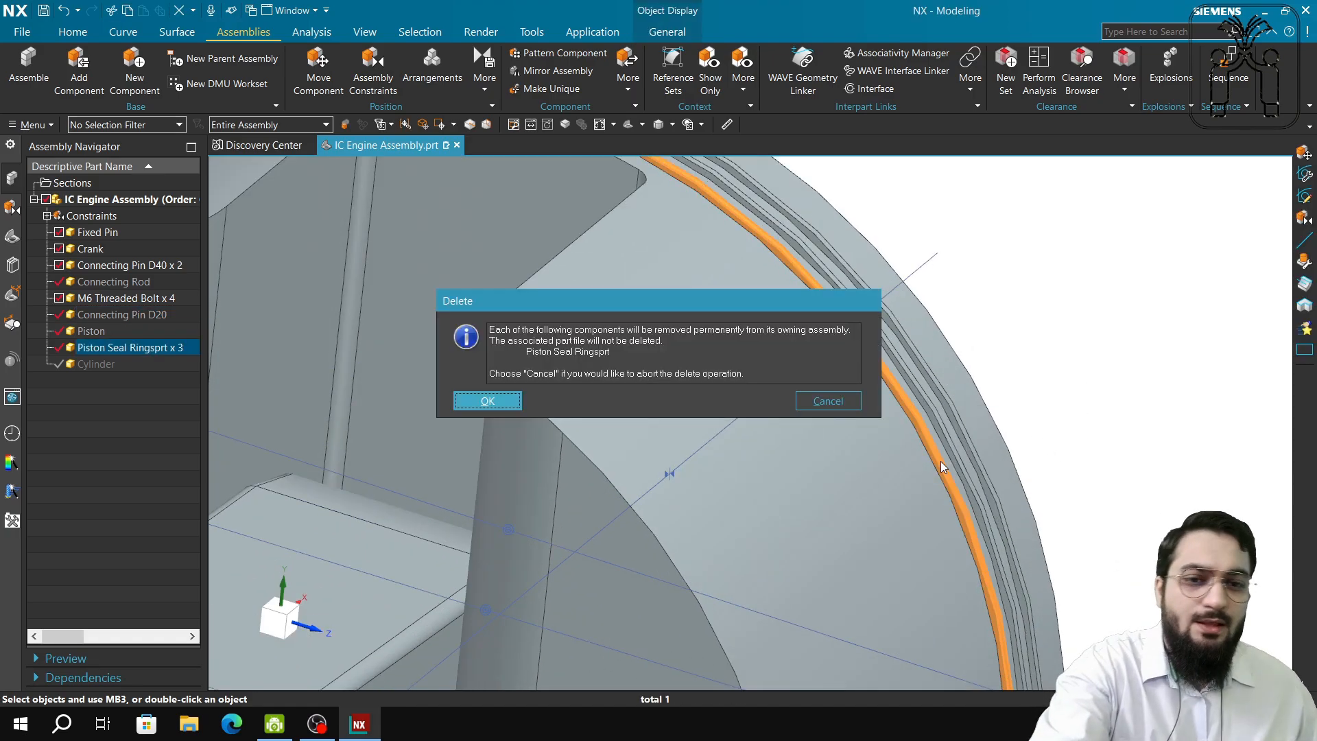
left_click(509, 401)
key("Return")
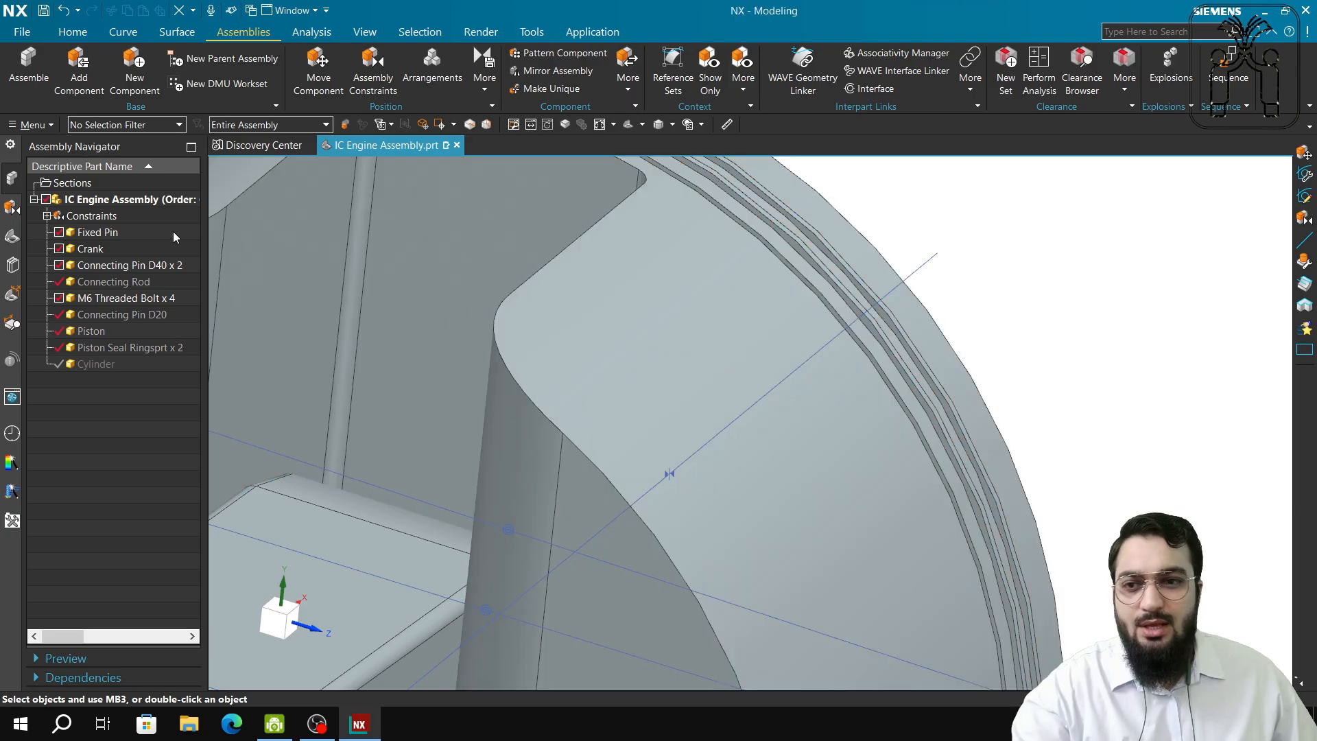
scroll(950, 425, "down", 5)
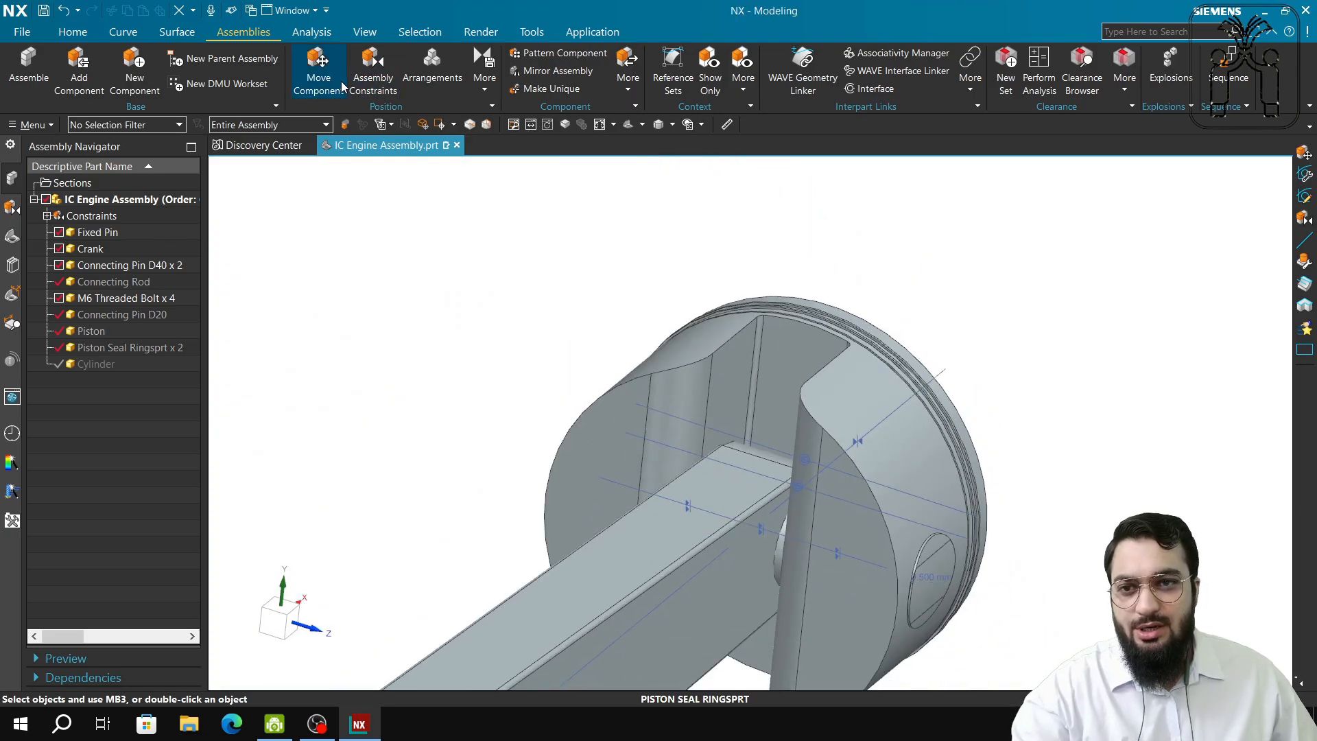
key("Escape")
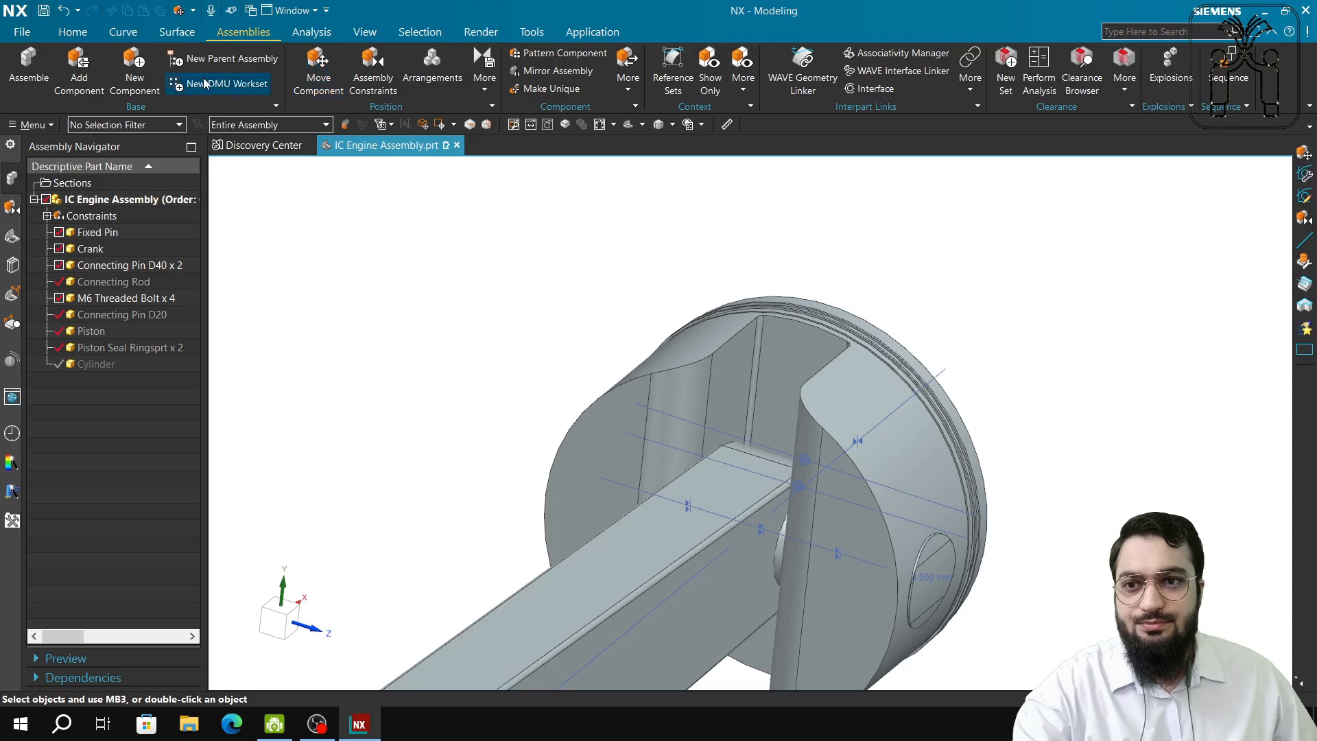
Add a Piston Seal Ring beside the piston, rotated -110° about YC.
left_click(79, 69)
mouse_move(94, 258)
scroll(92, 257, "down", 1)
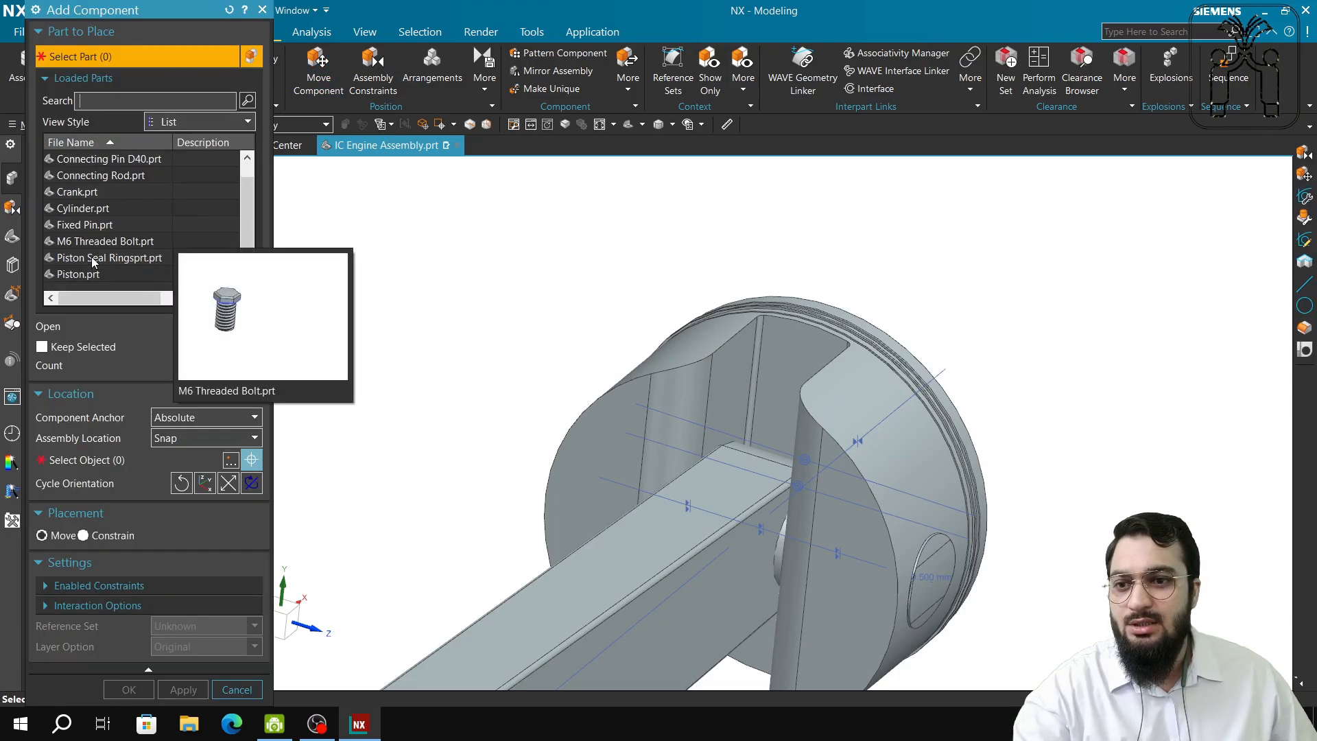
left_click(92, 257)
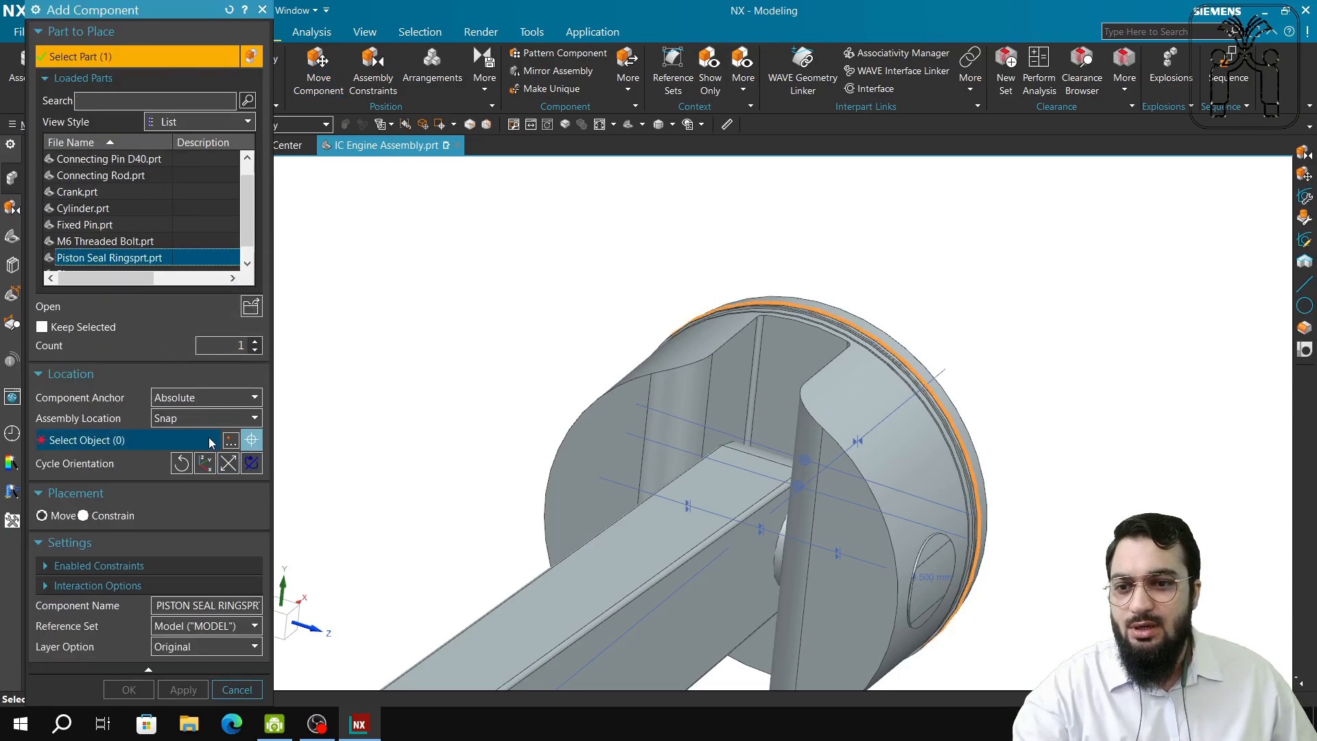
left_click(176, 440)
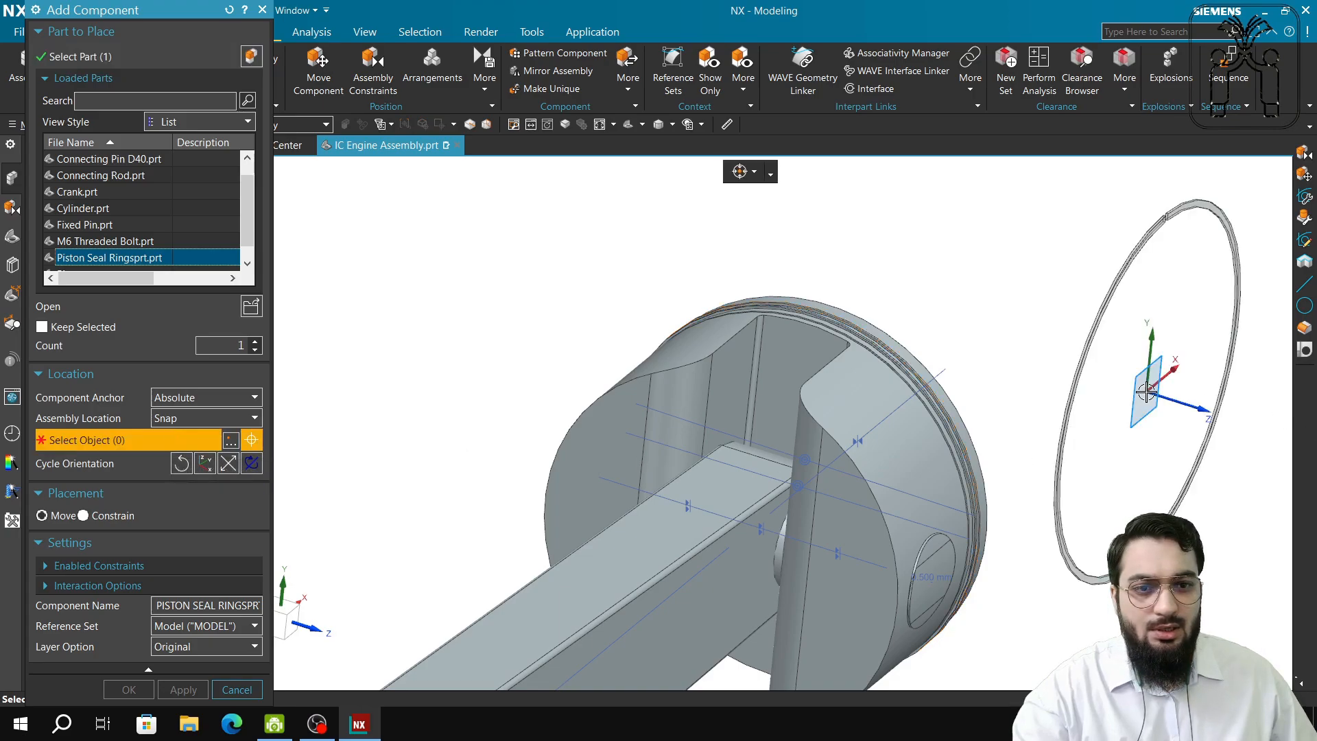
left_click(1146, 392)
left_click_drag(1197, 387, 1147, 418)
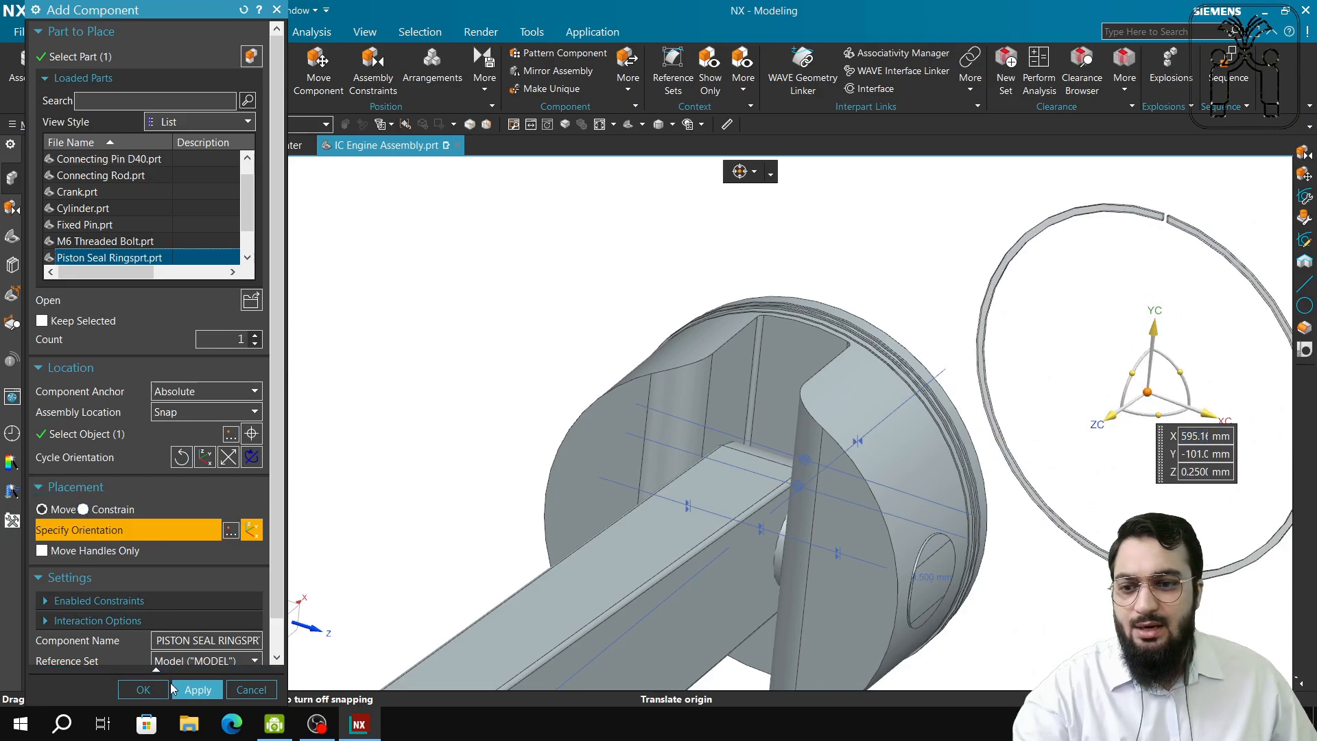
left_click(198, 689)
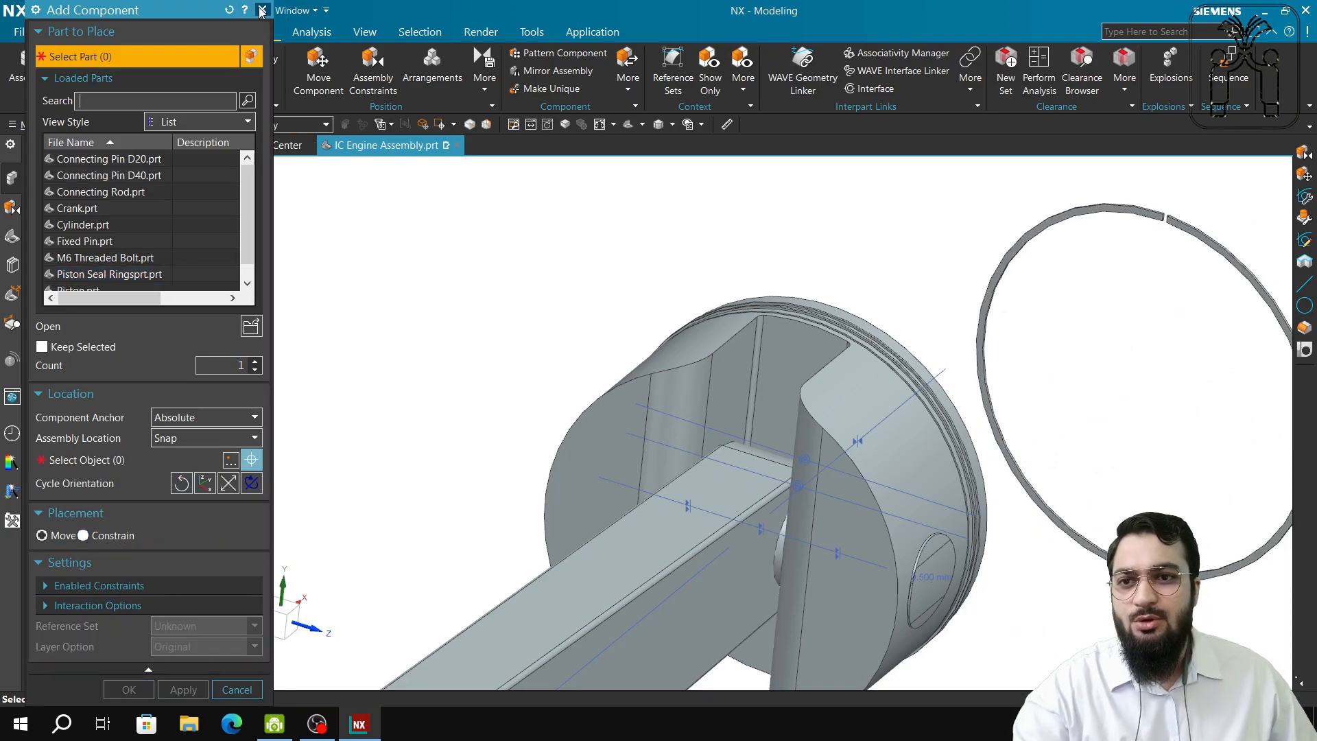
left_click(262, 11)
Start a Concentric assembly constraint and pick the piston's ring-groove edge as the first circle.
left_click(373, 68)
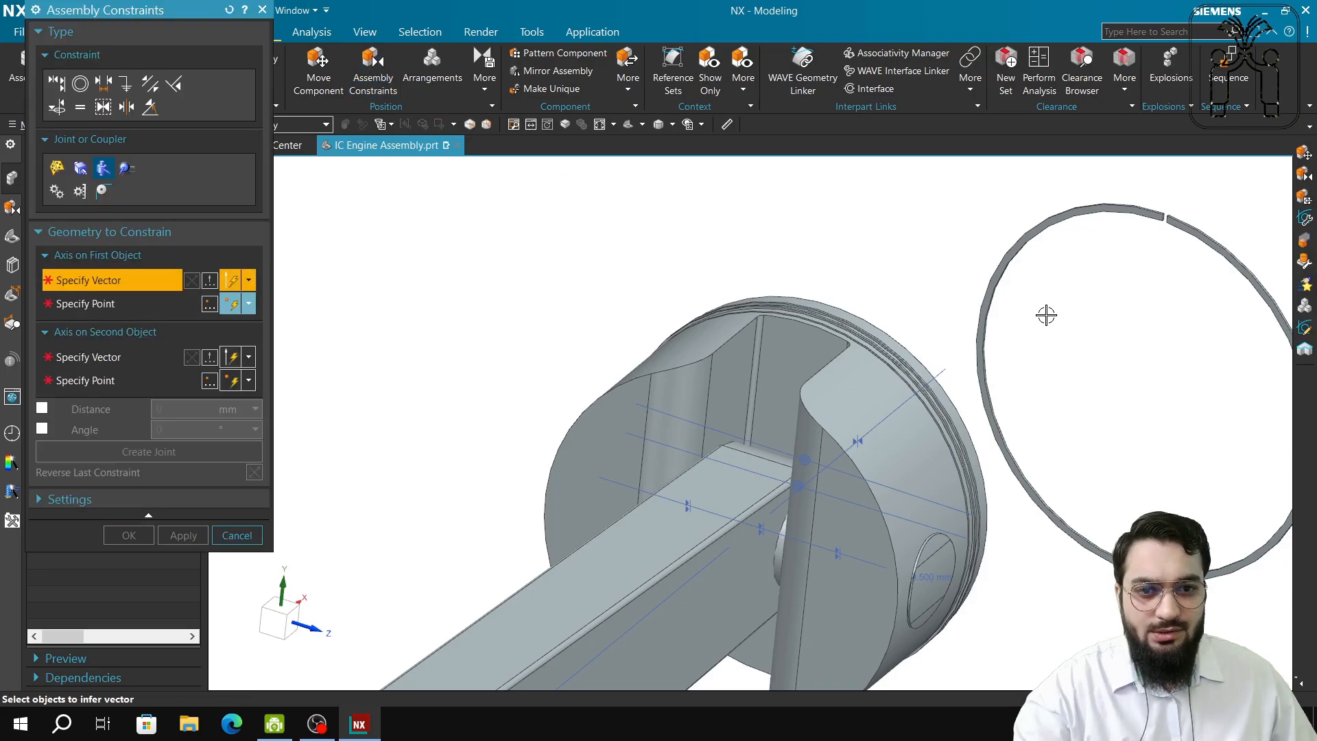
scroll(867, 408, "down", 6)
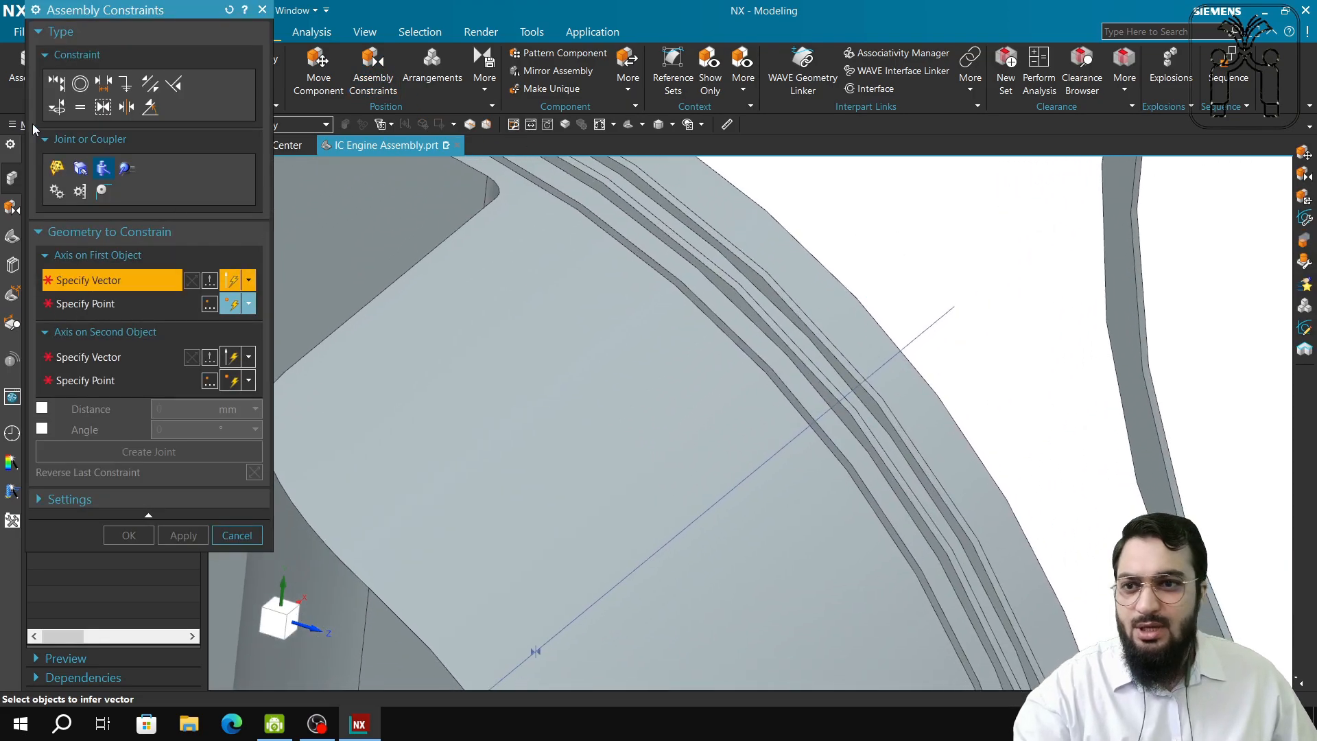
left_click(80, 84)
scroll(909, 474, "down", 3)
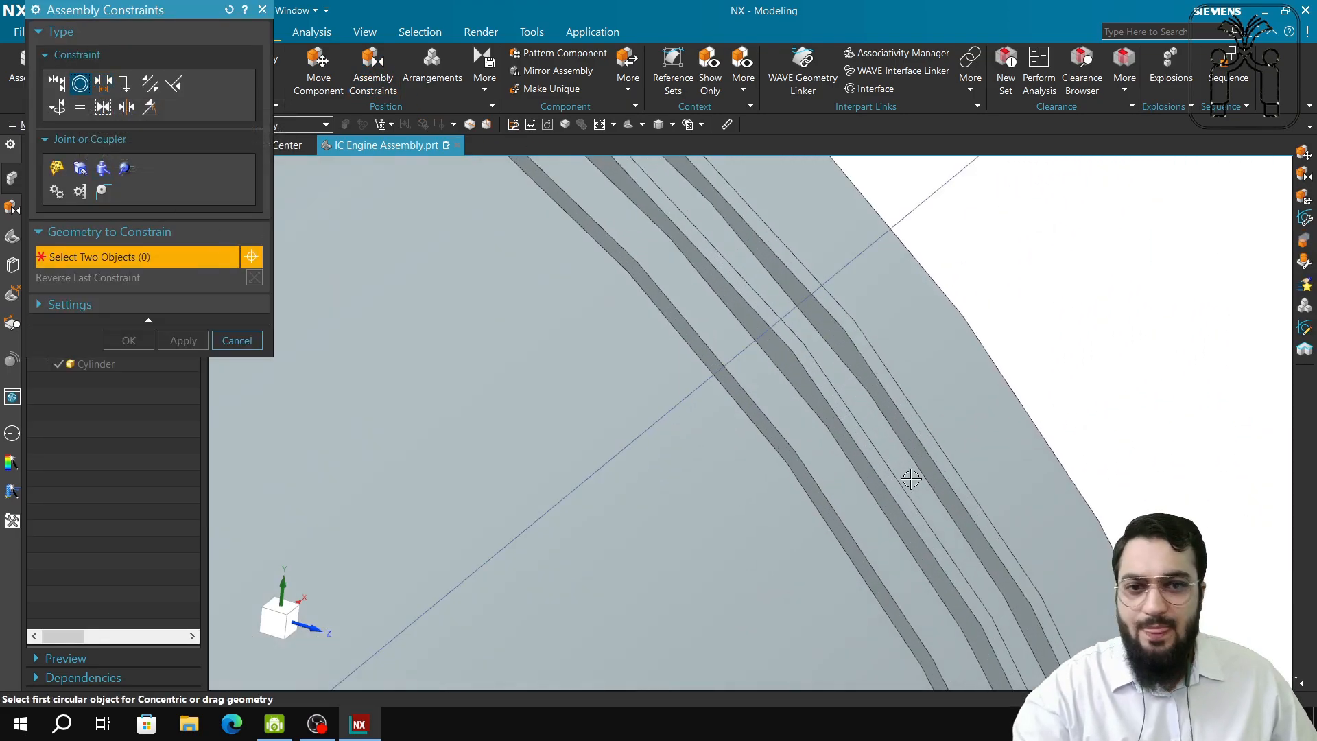
middle_click_drag(764, 457, 1094, 383)
scroll(713, 477, "down", 2)
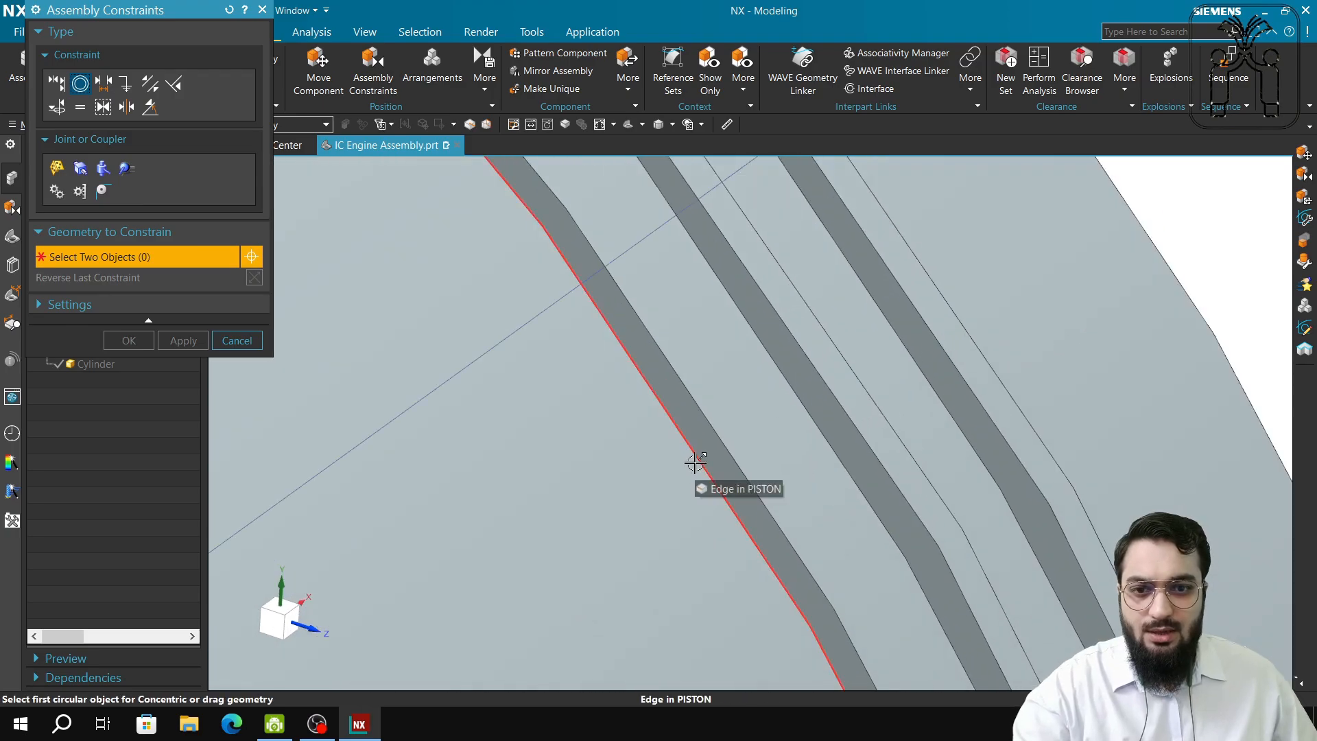
scroll(710, 472, "down", 4)
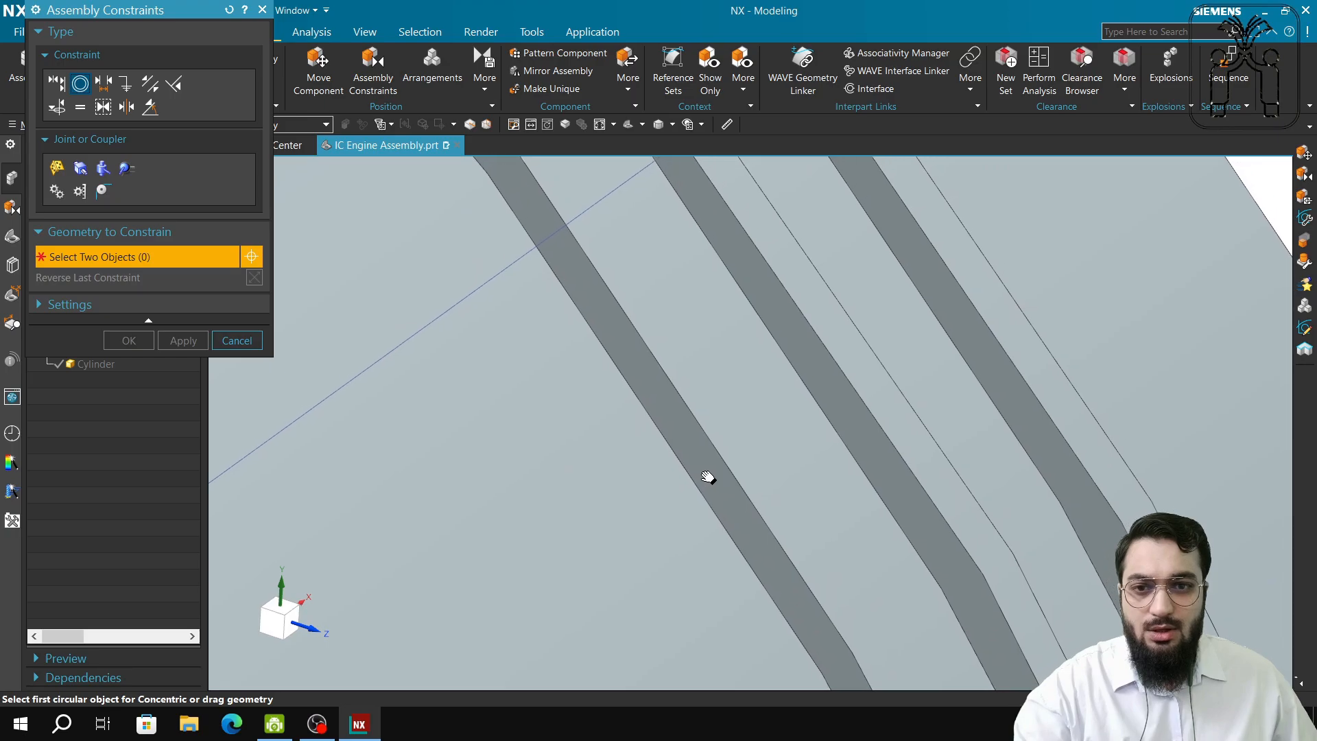
middle_click_drag(691, 499, 623, 544, "shift")
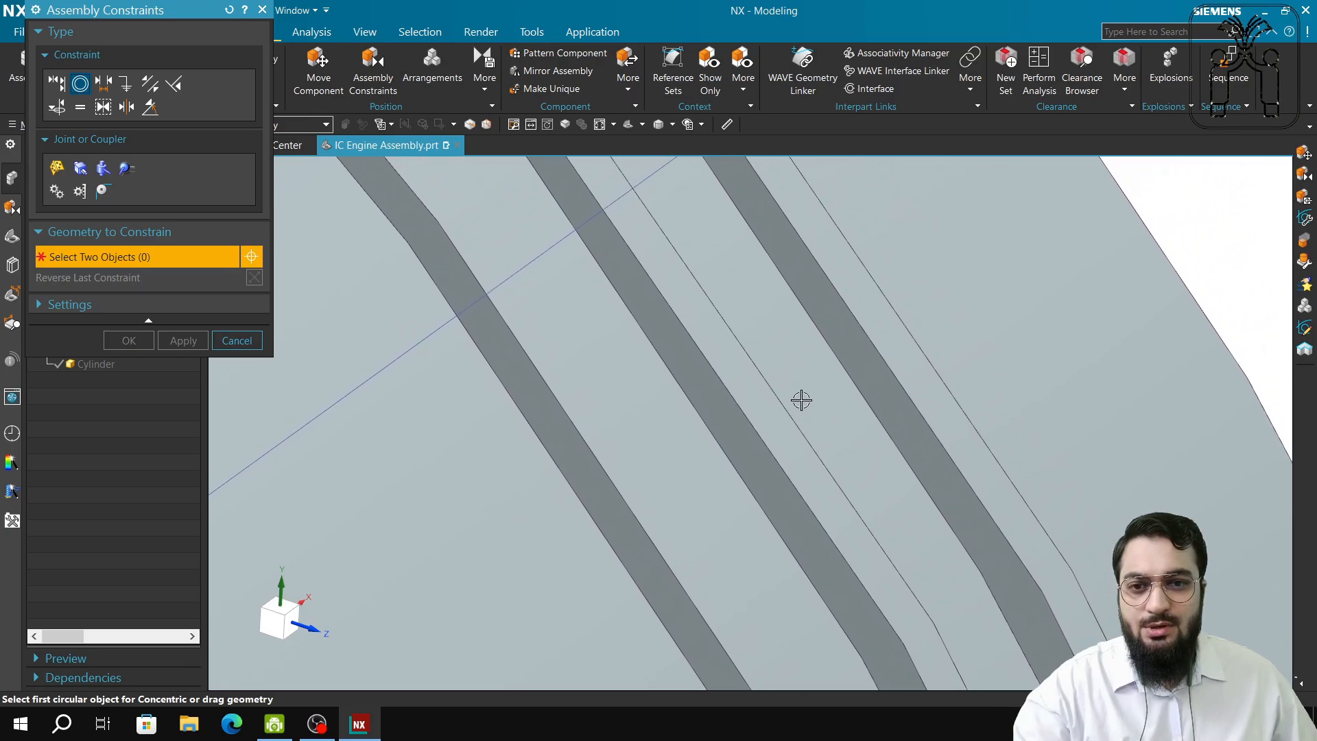
scroll(824, 428, "up", 5)
scroll(796, 457, "up", 5)
middle_click_drag(894, 480, 1061, 308, "shift")
middle_click_drag(954, 399, 956, 302)
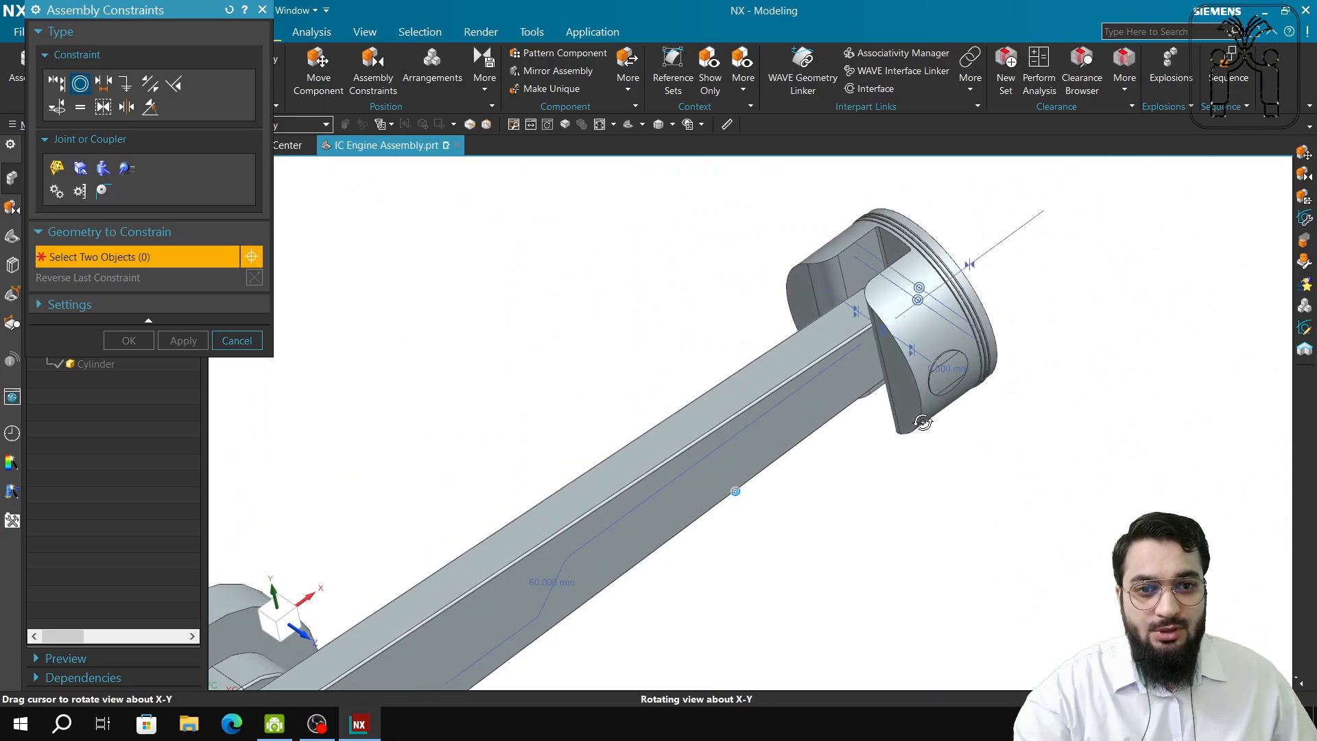
scroll(955, 295, "down", 5)
scroll(960, 302, "down", 3)
scroll(954, 360, "down", 4)
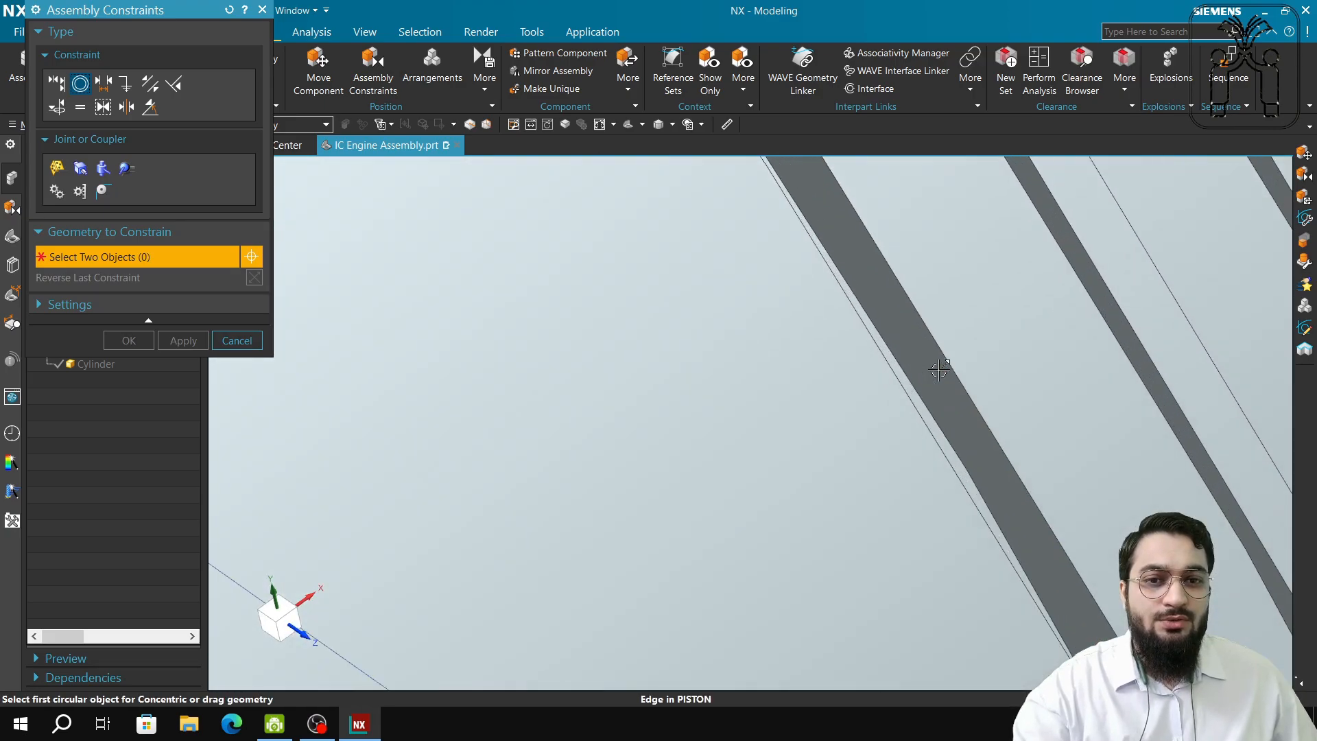
left_click(909, 369)
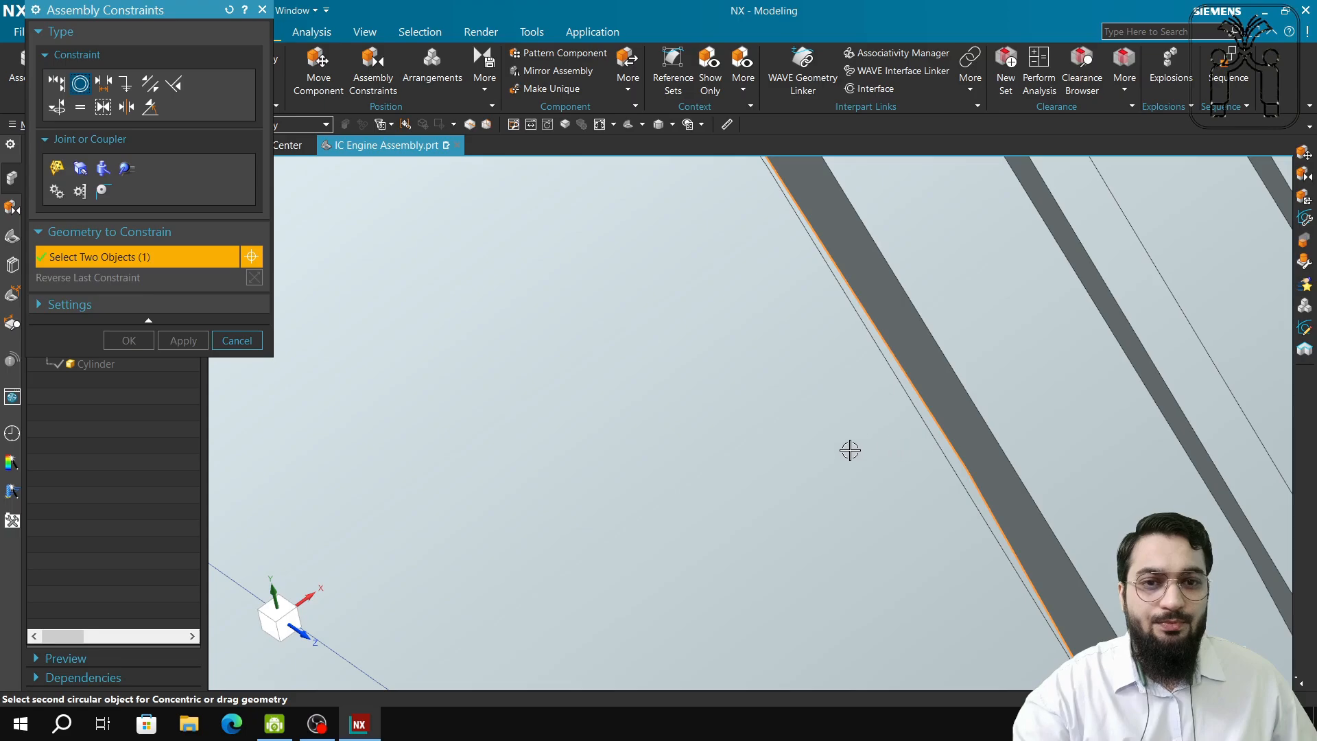
Pick the new seal ring's edge to seat it concentrically in the groove, then close the dialog.
middle_click_drag(862, 465, 931, 426, "shift")
scroll(931, 425, "down", 4)
scroll(931, 427, "up", 3)
scroll(931, 427, "up", 5)
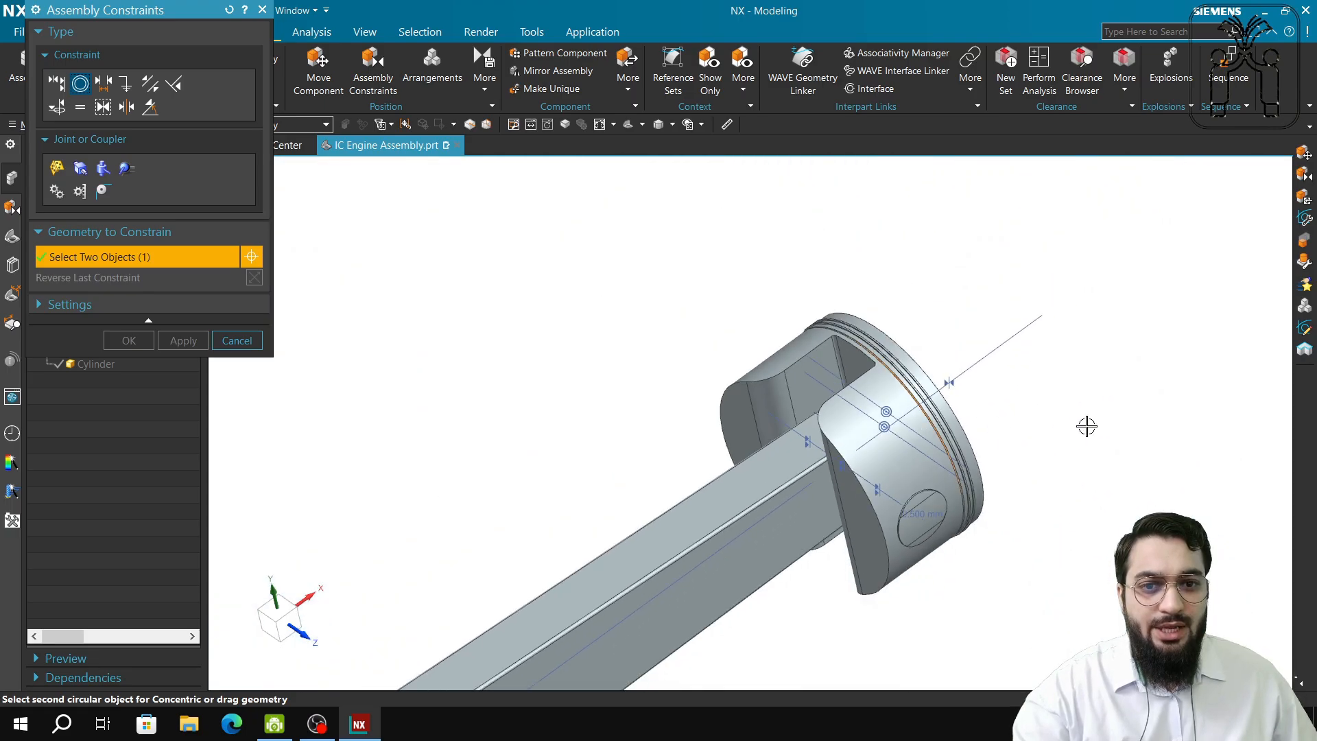
middle_click_drag(1087, 426, 817, 476, "shift")
middle_click_drag(1234, 335, 877, 445, "shift")
scroll(978, 301, "up", 3)
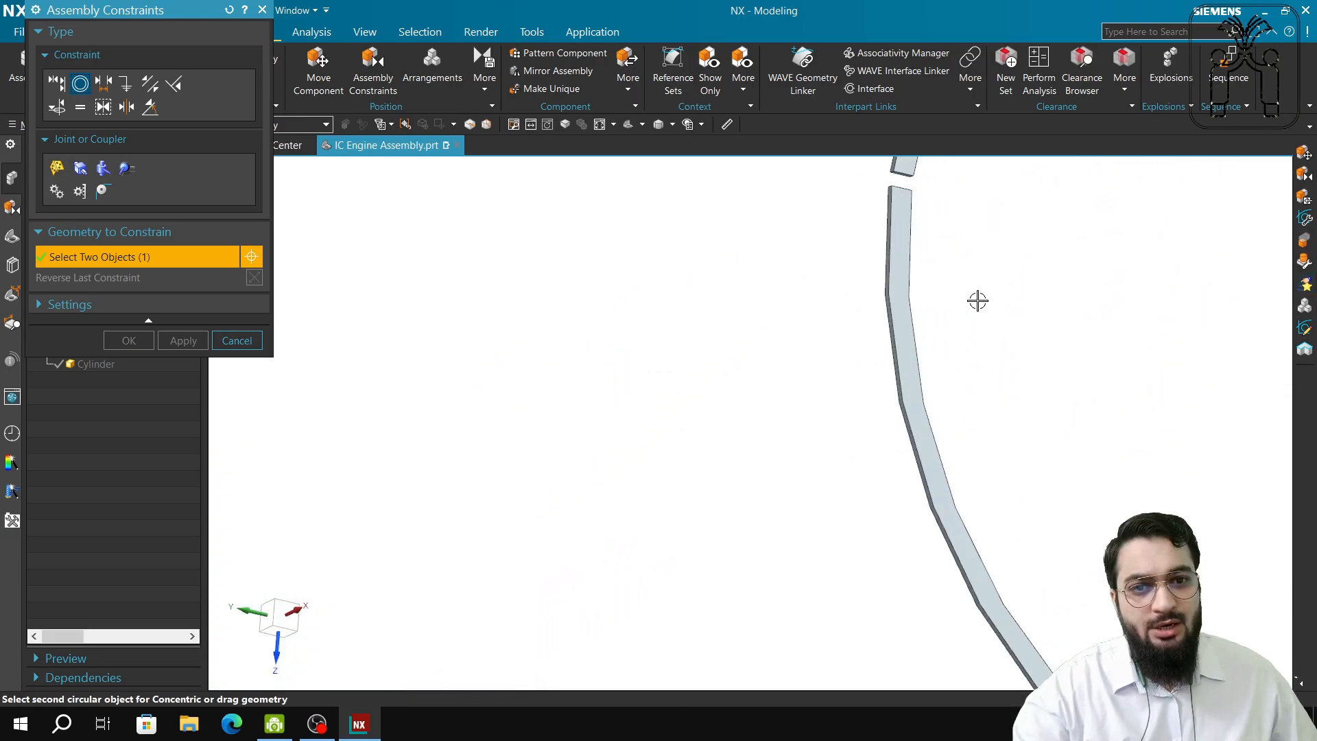
left_click(894, 282)
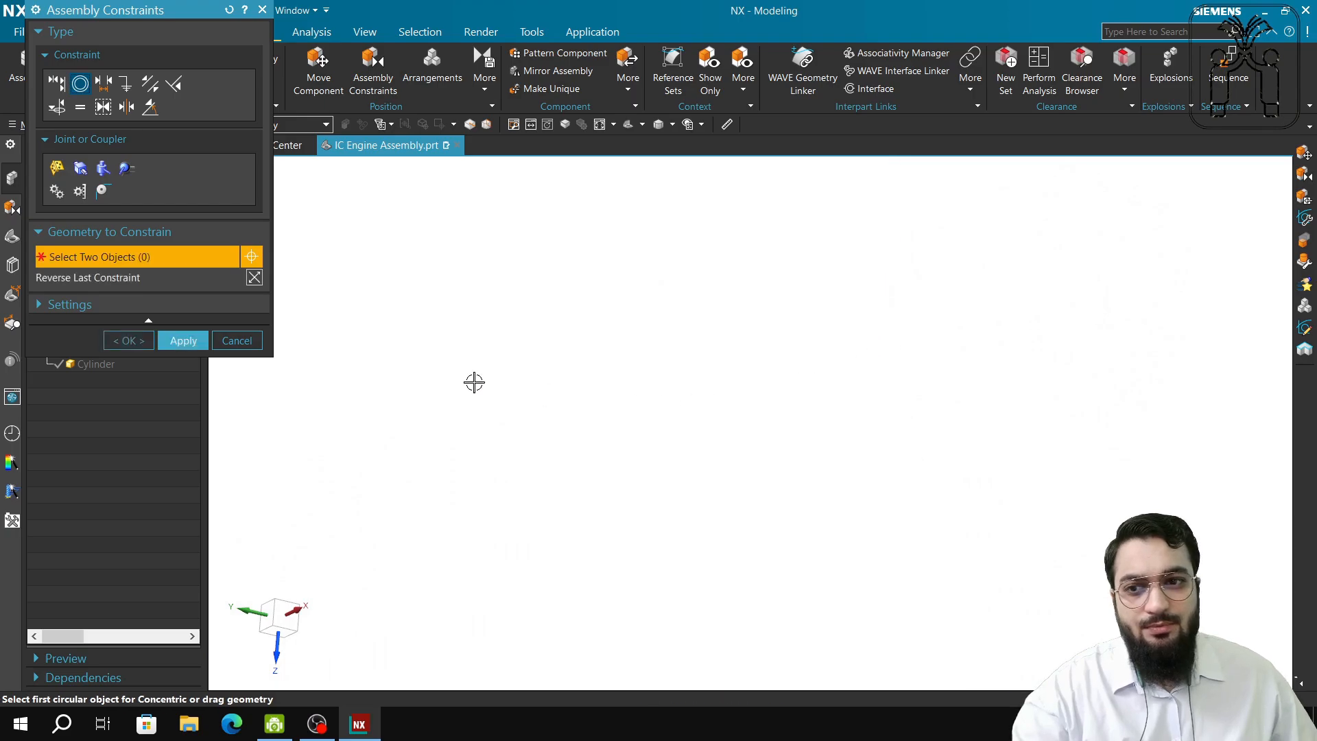
left_click(230, 343)
middle_click_drag(709, 447, 732, 429)
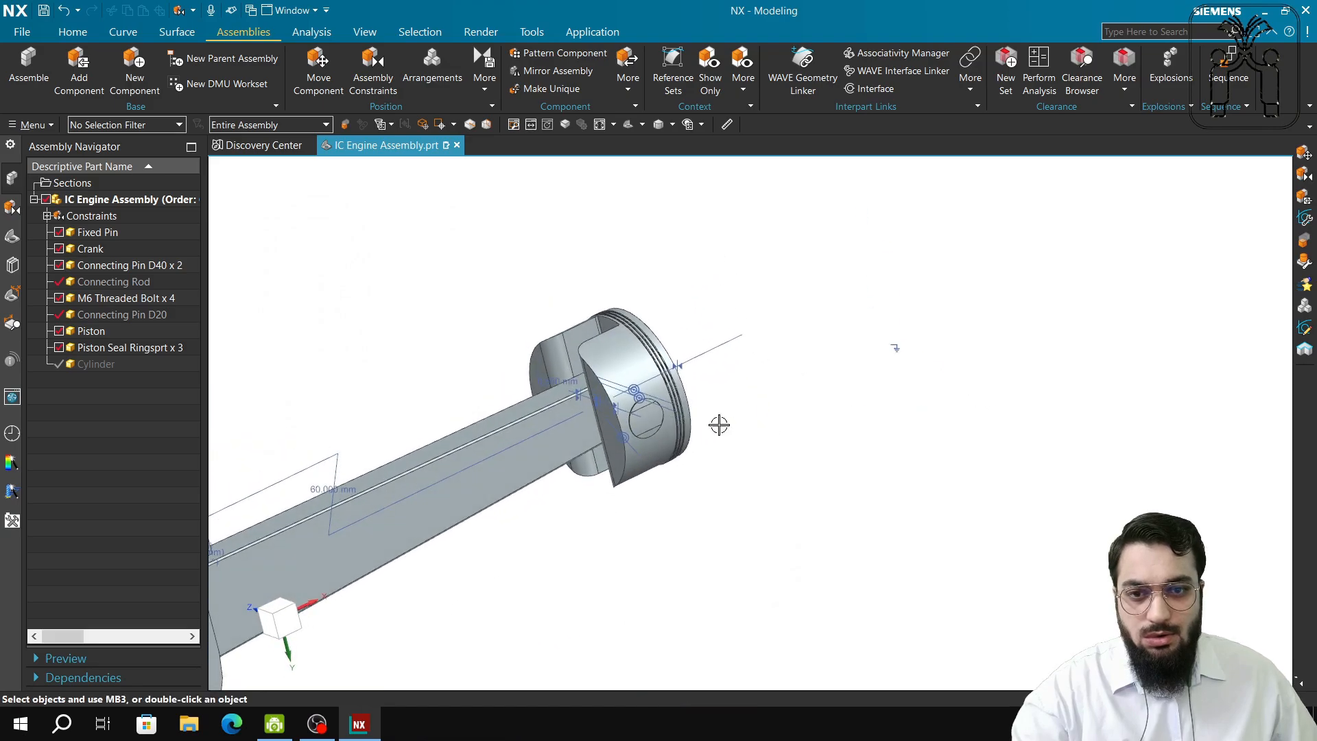
Make the Cylinder visible again in the Assembly Navigator.
scroll(732, 429, "up", 10)
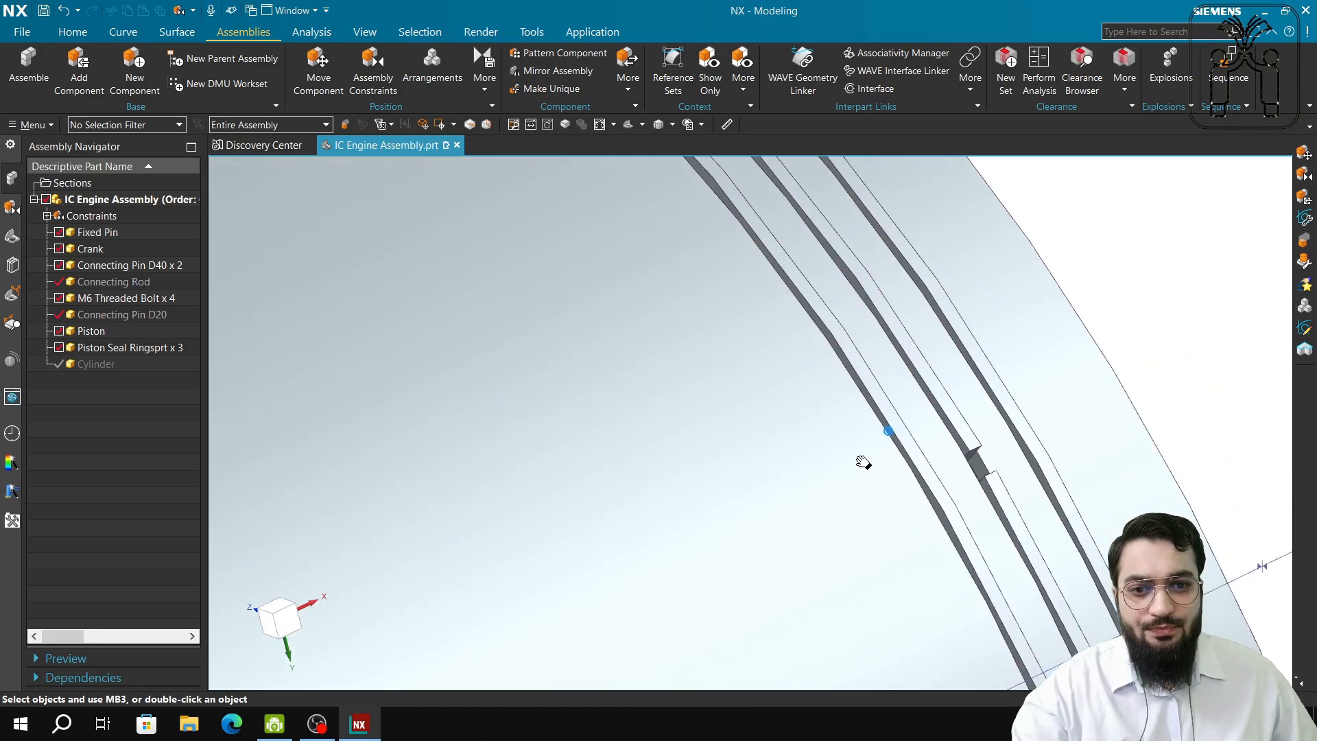
scroll(885, 433, "up", 8)
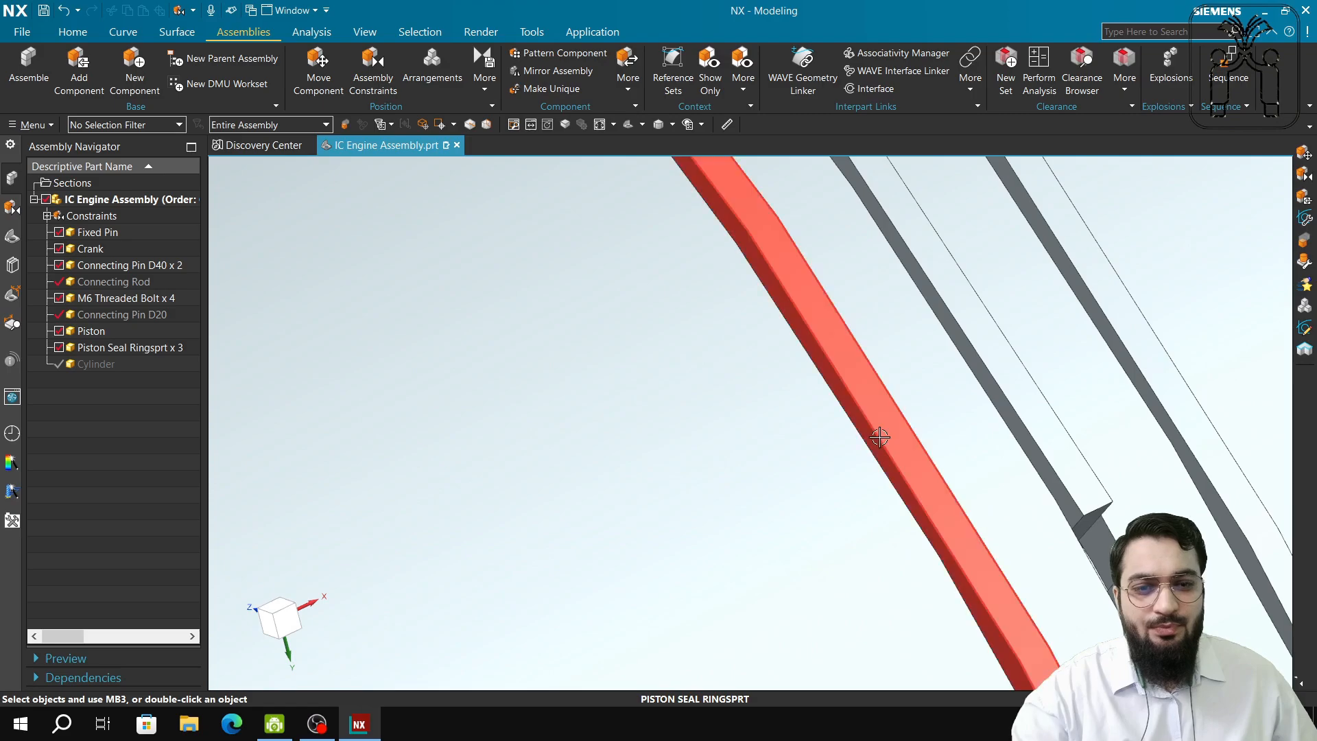
scroll(880, 437, "down", 5)
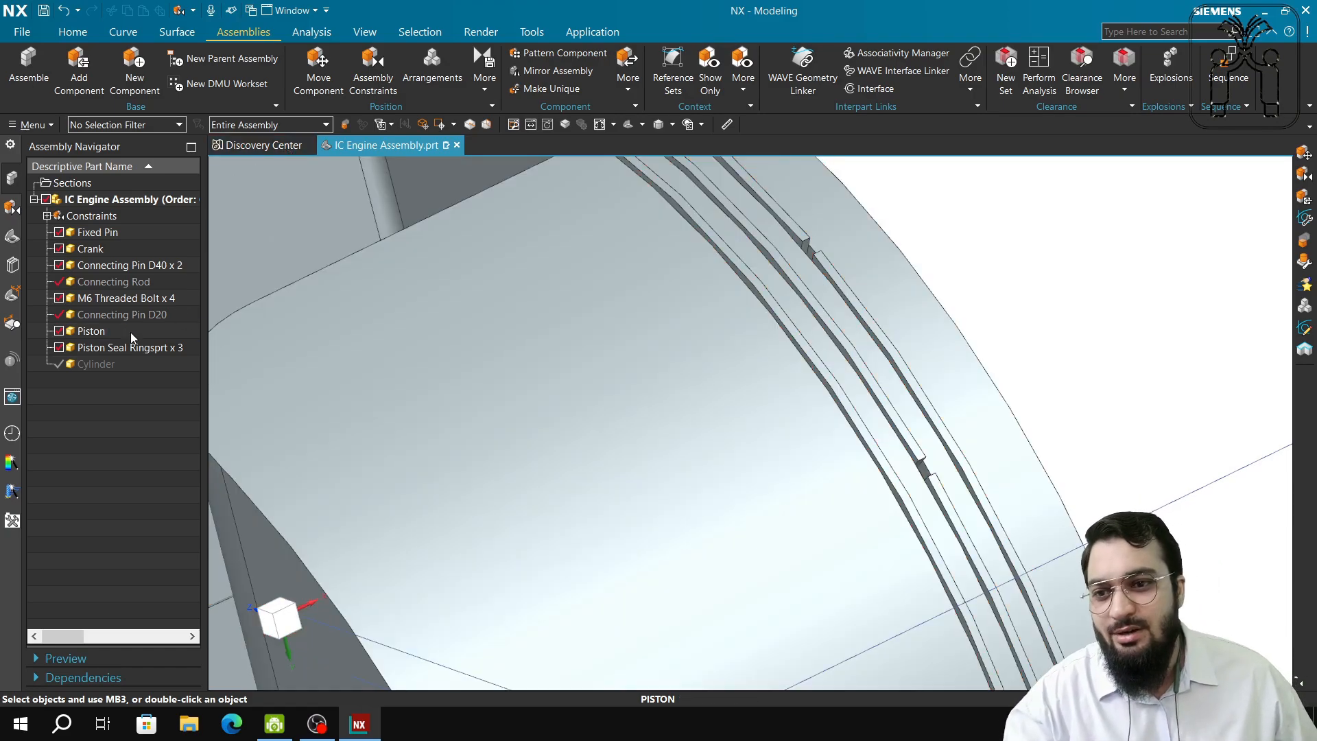
left_click(59, 363)
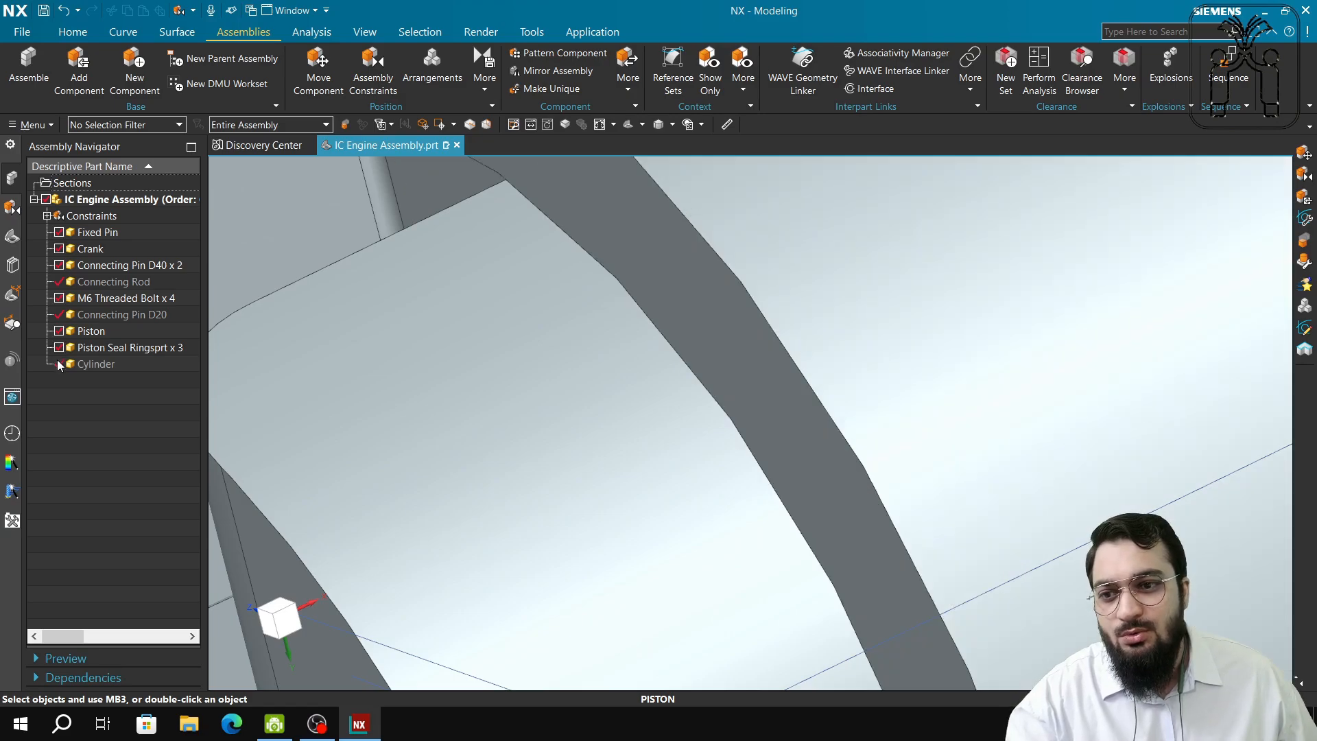
scroll(522, 417, "down", 5)
scroll(522, 416, "down", 3)
Check the piston inside the cylinder from the front view, selecting then deselecting the cylinder.
middle_click_drag(523, 546, 831, 605)
middle_click_drag(681, 543, 973, 435, "shift")
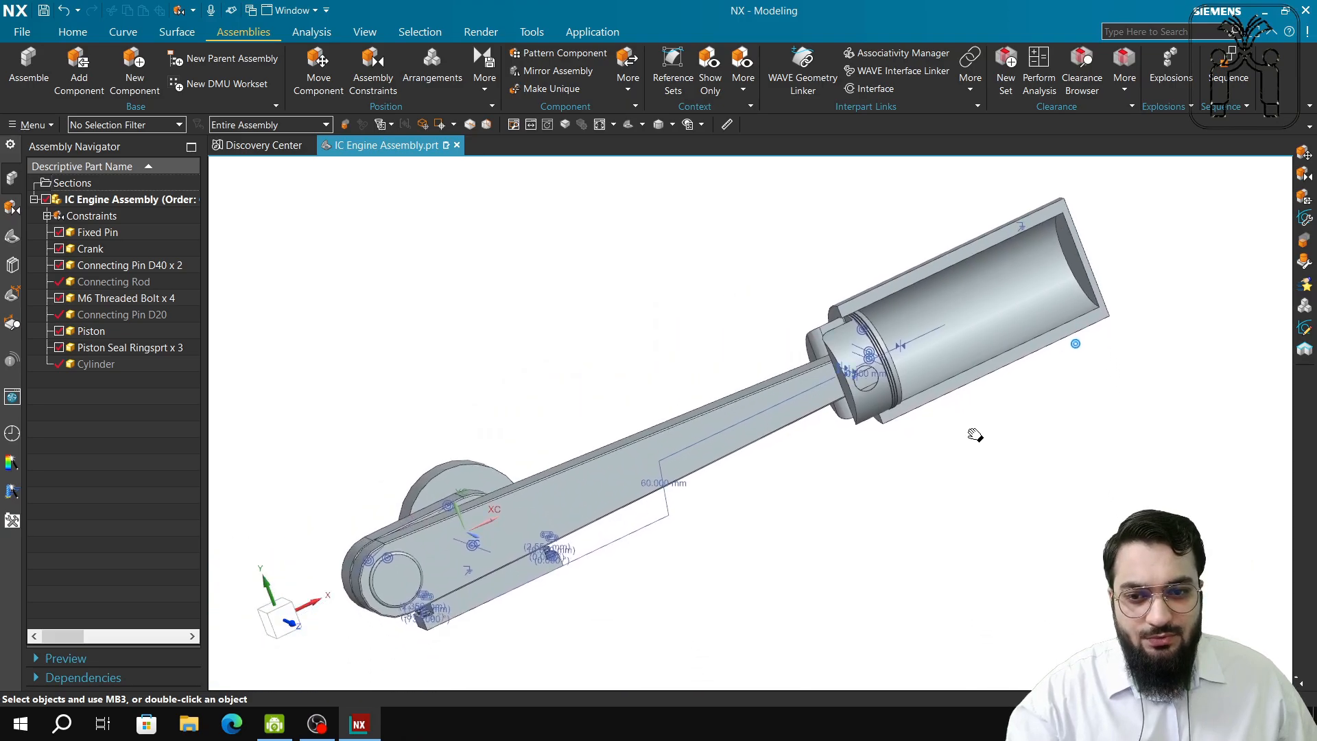
scroll(886, 477, "up", 2)
middle_click_drag(1041, 376, 1035, 465)
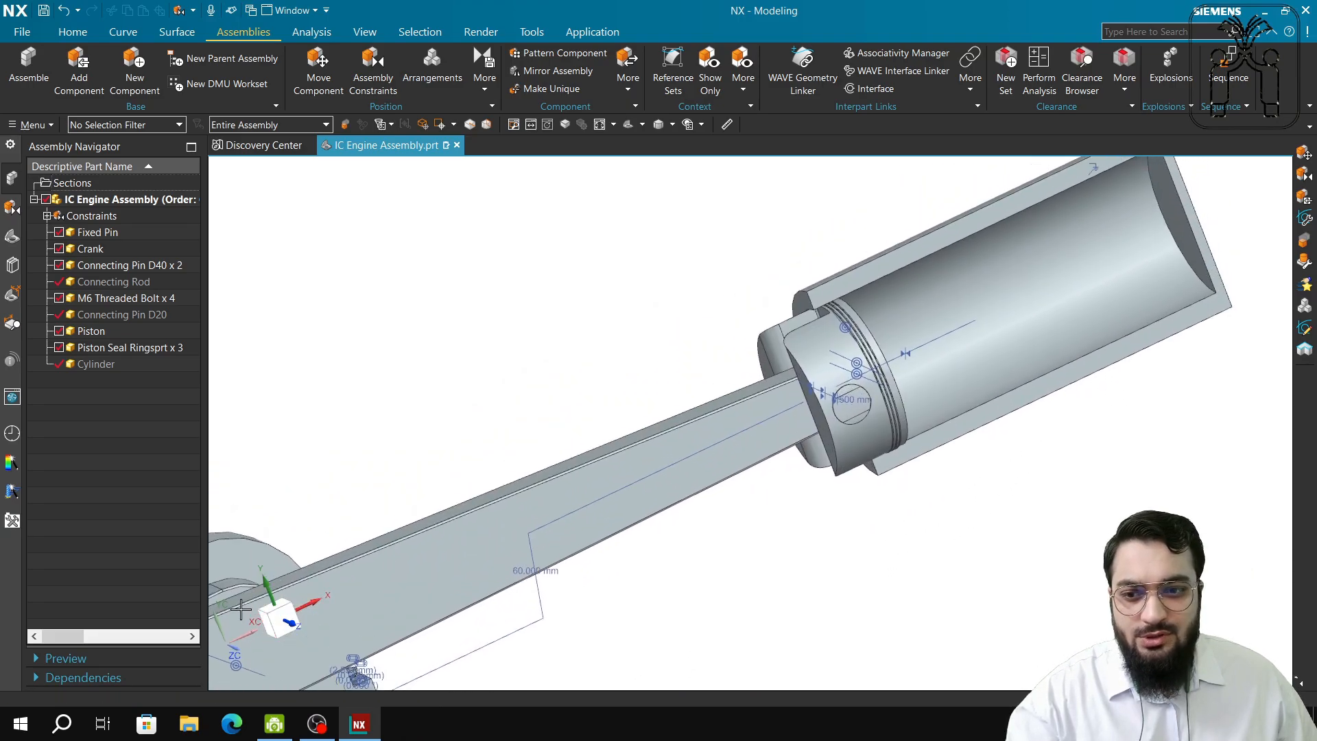
left_click(278, 619)
scroll(980, 552, "down", 1)
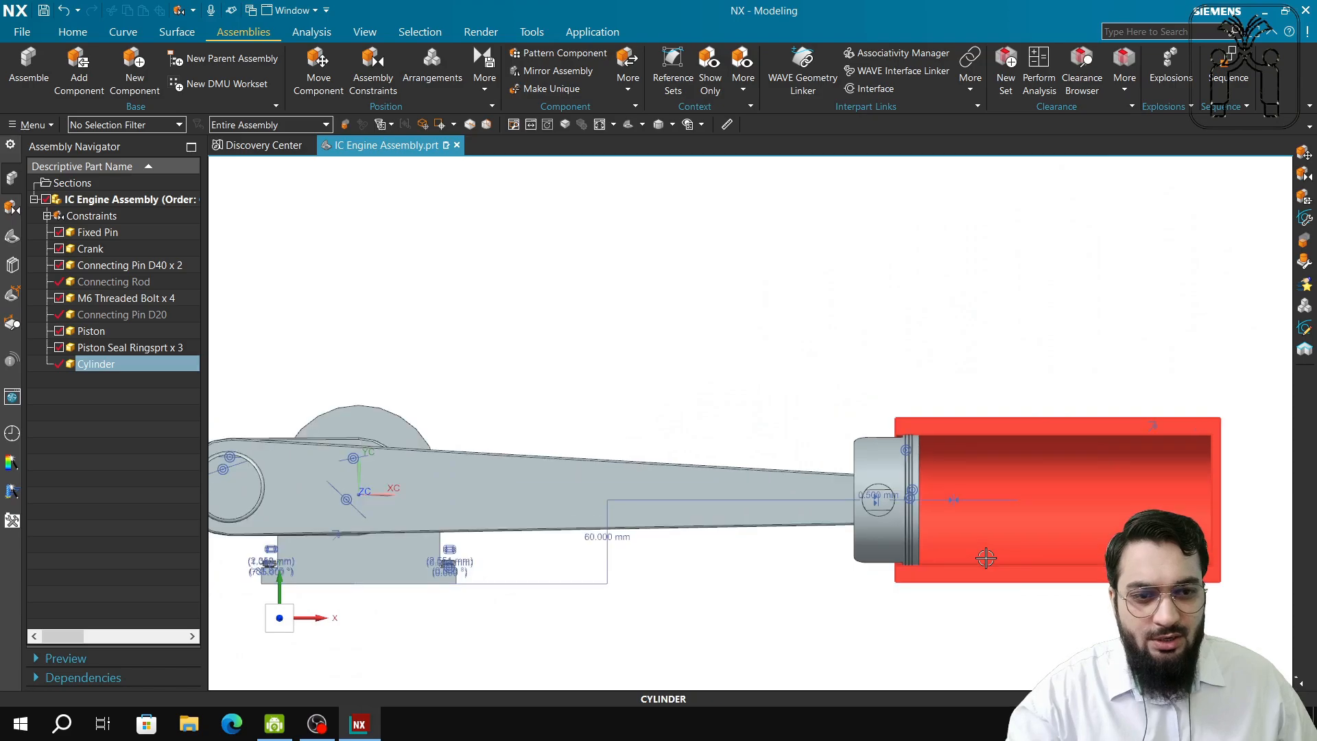
middle_click_drag(1055, 650, 1005, 611, "shift")
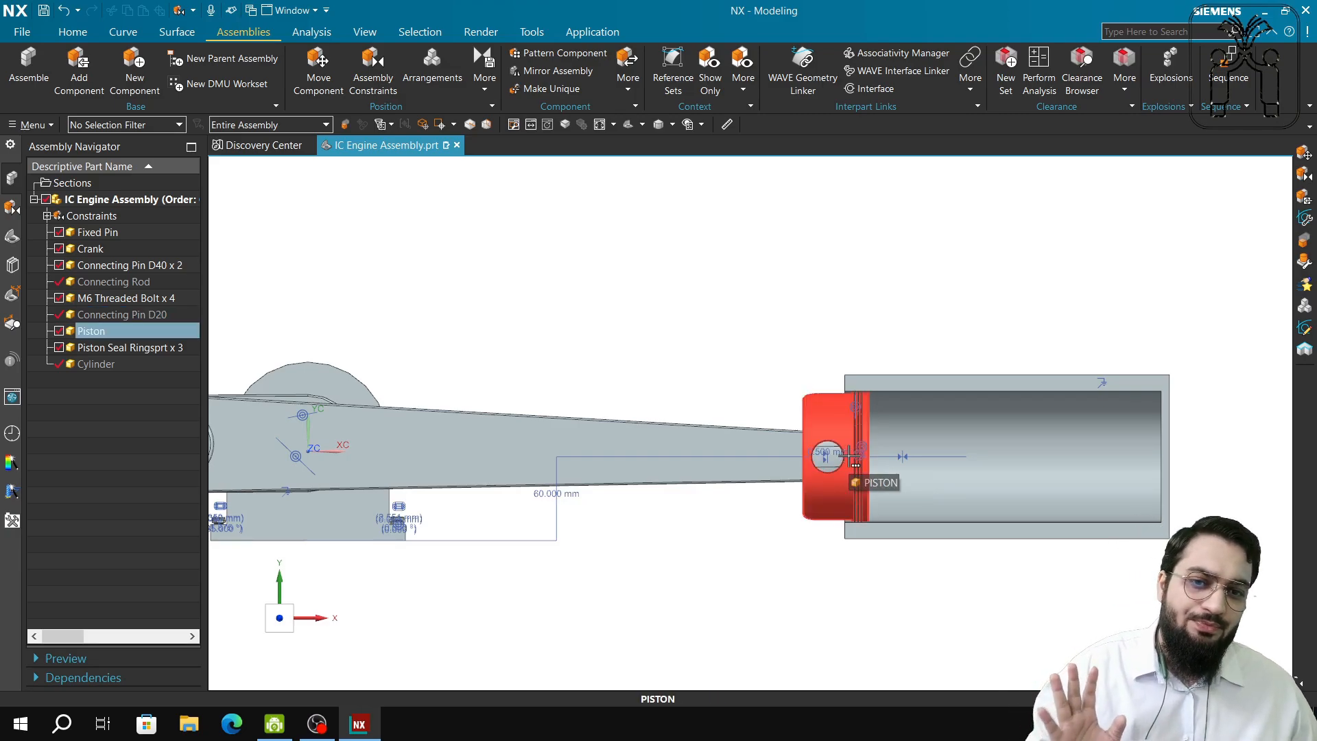
scroll(854, 455, "up", 3)
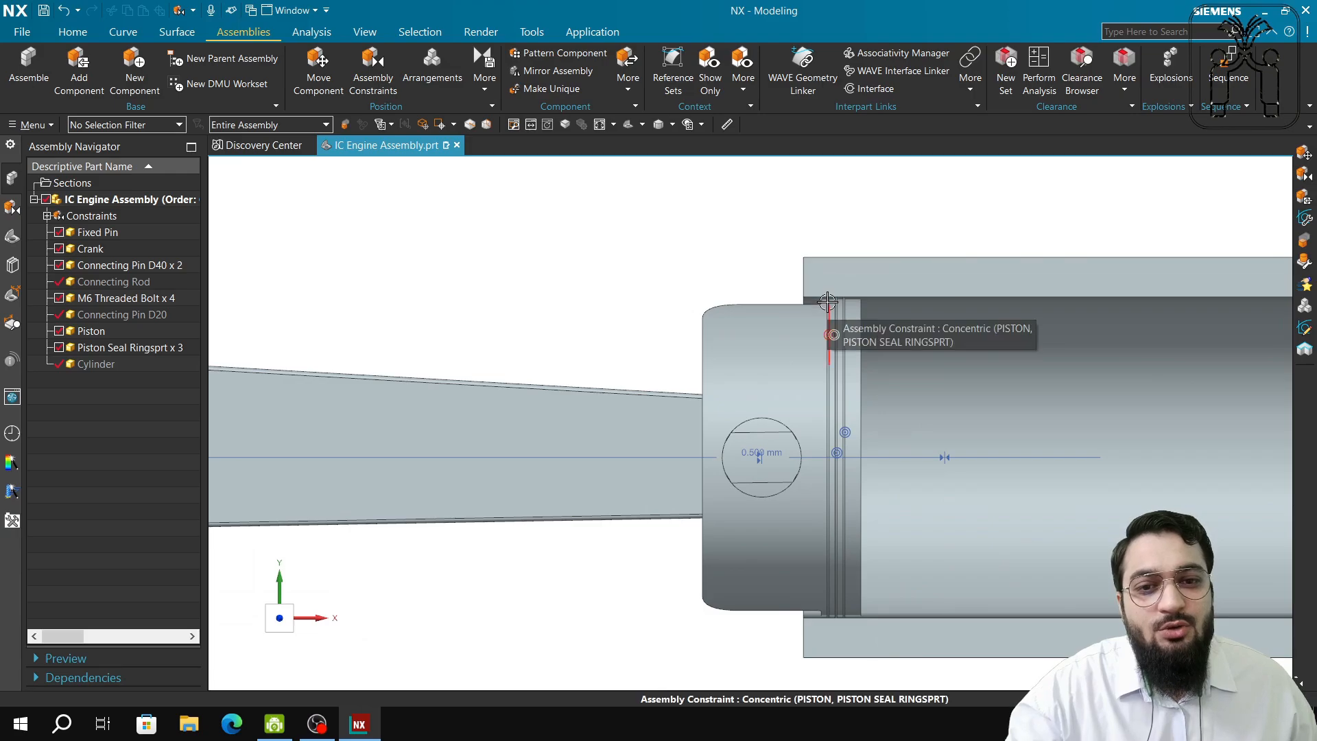
scroll(827, 302, "up", 2)
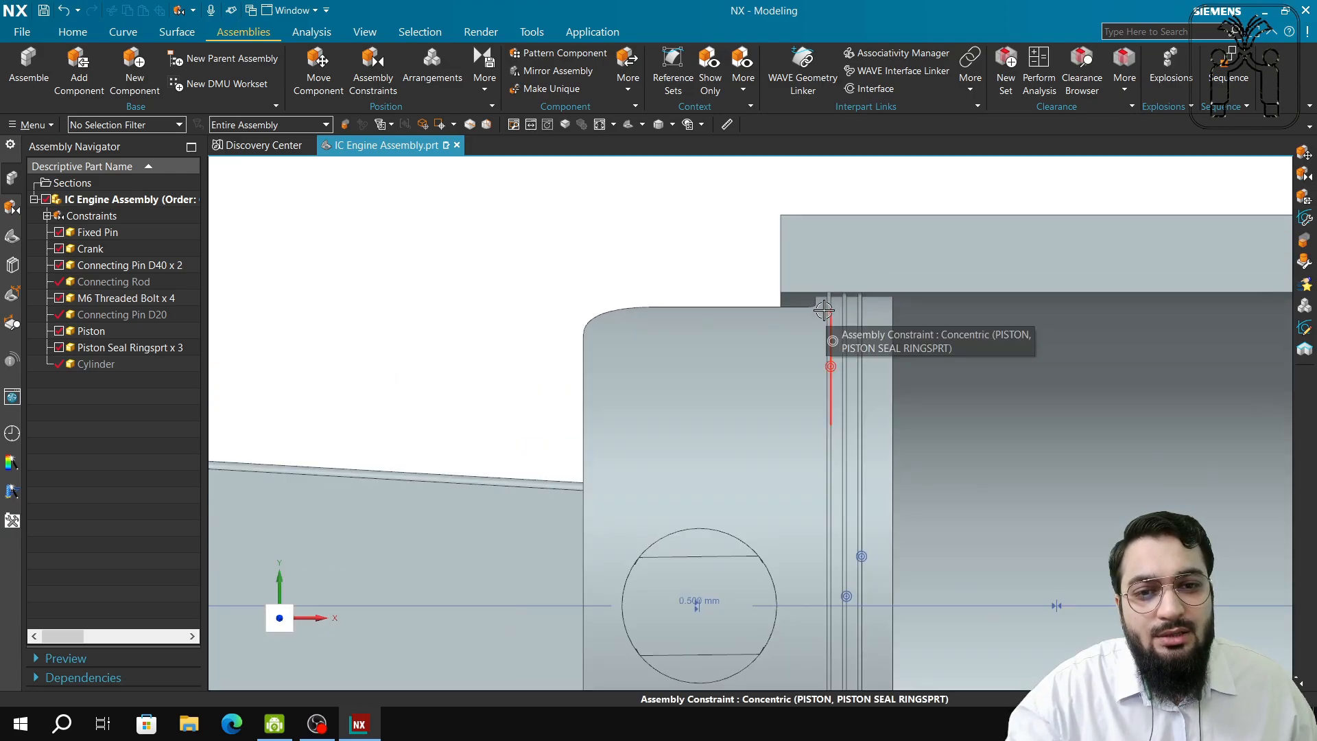
scroll(961, 461, "down", 5)
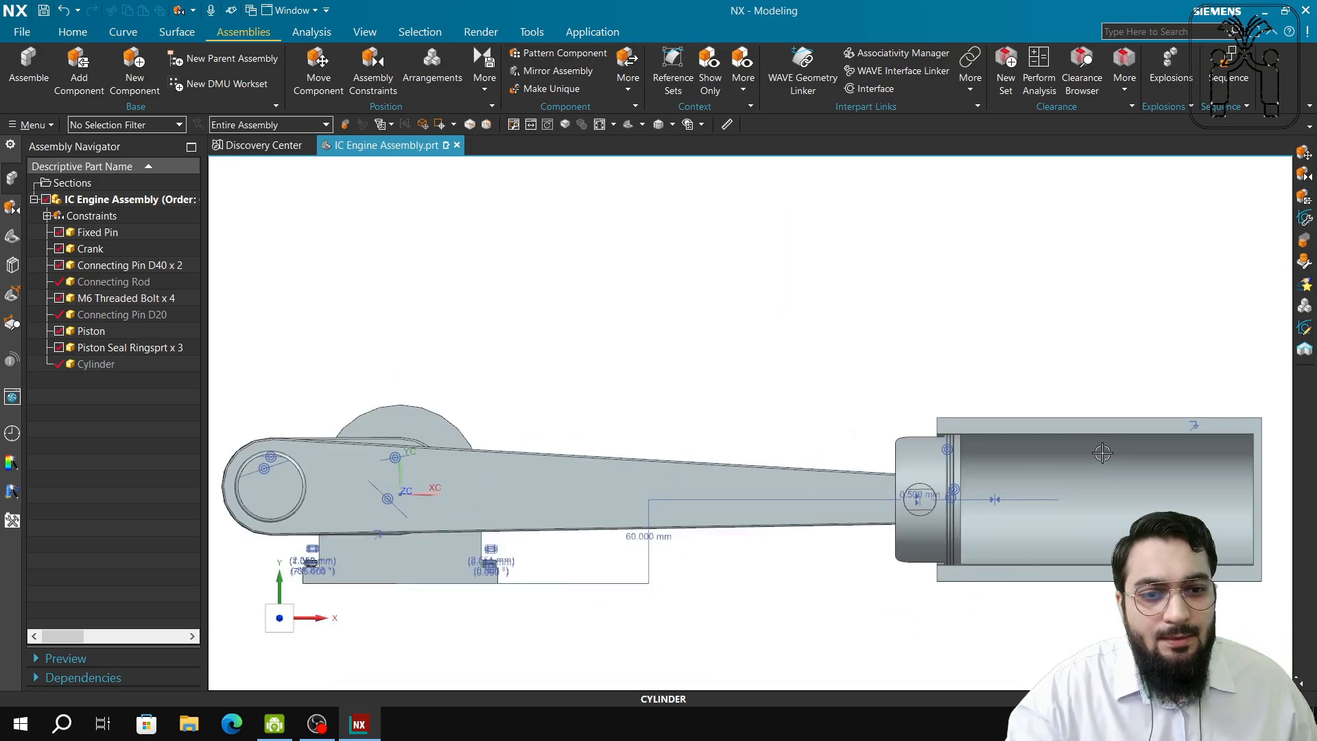
left_click(1070, 478)
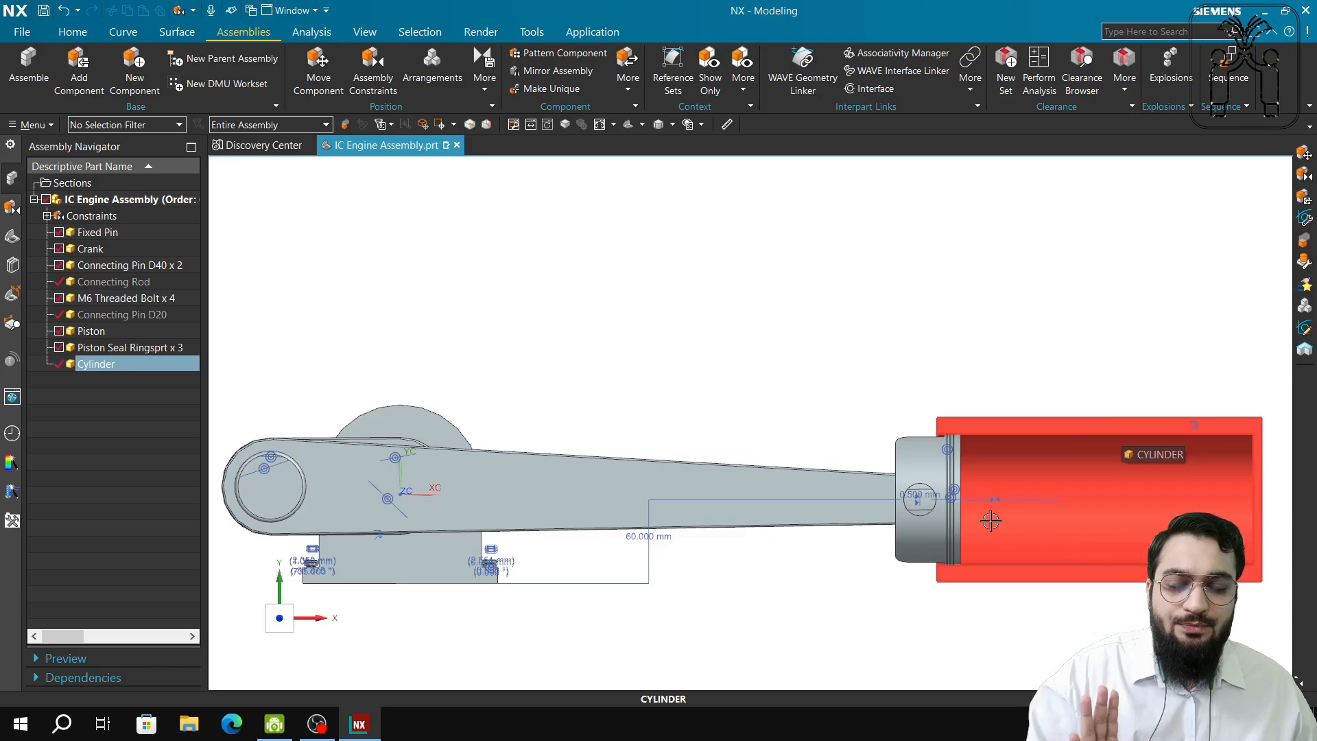
key("Escape")
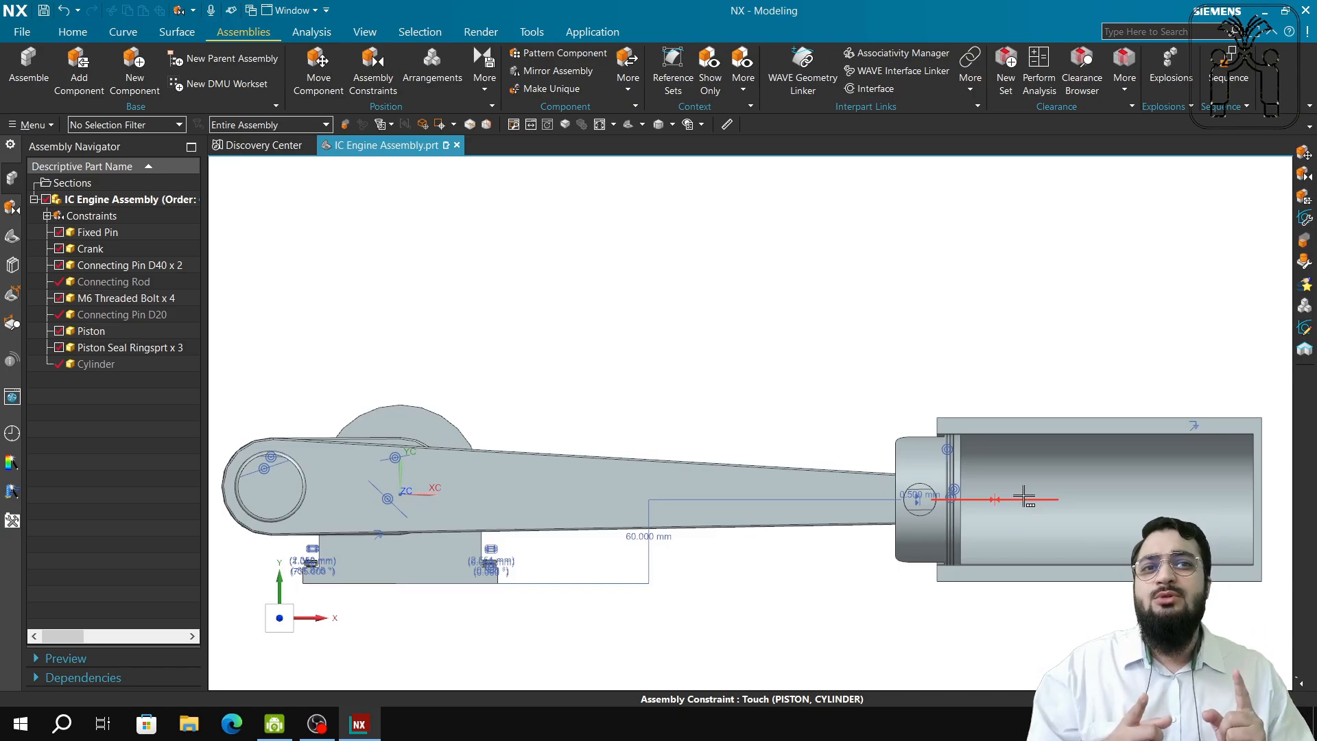
Set a Touch Align constraint's orientation to Align, then close without applying it.
left_click(373, 72)
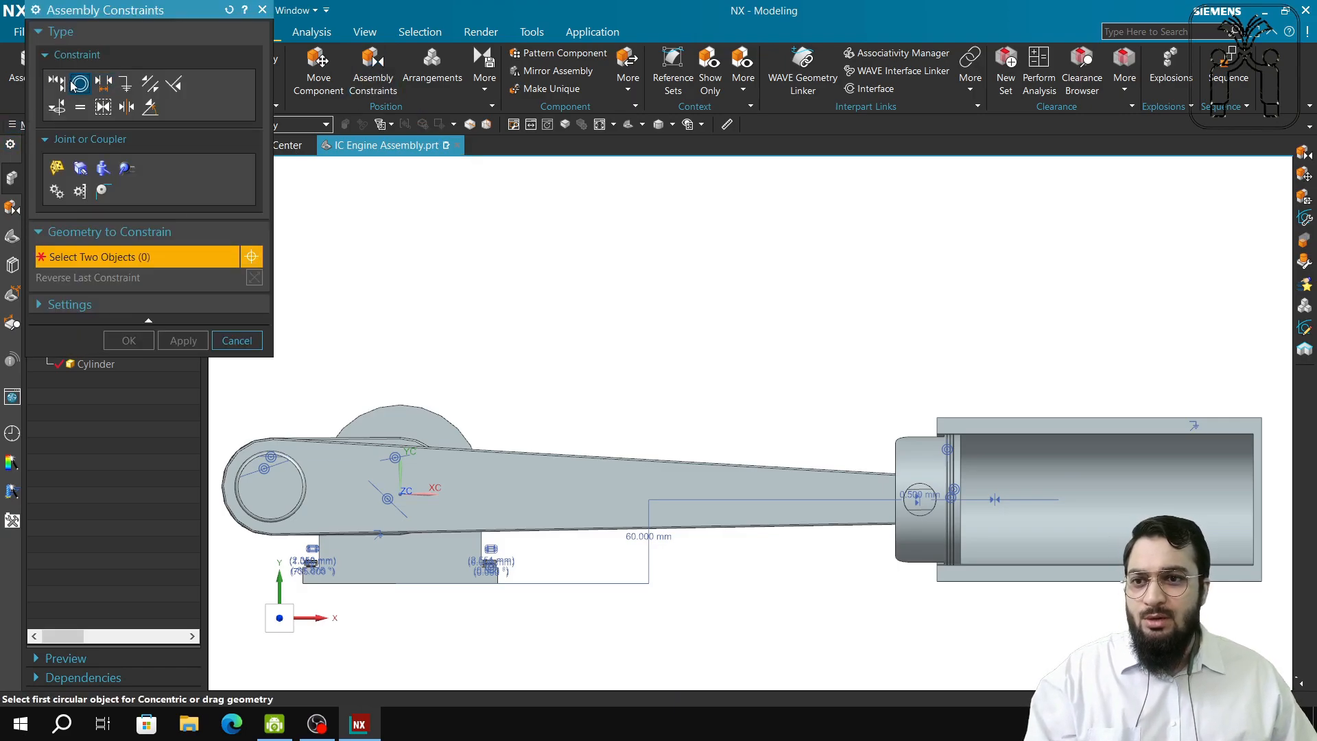
left_click(56, 83)
left_click(190, 261)
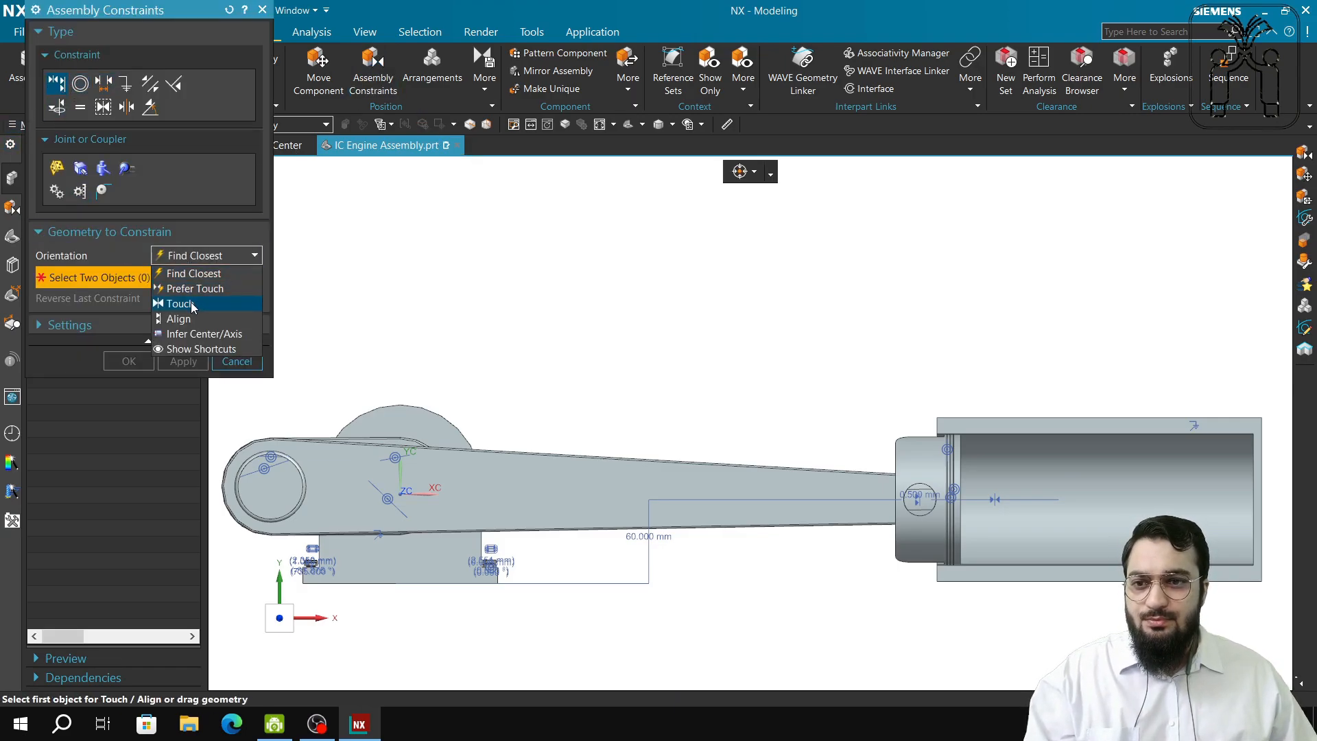
left_click(190, 316)
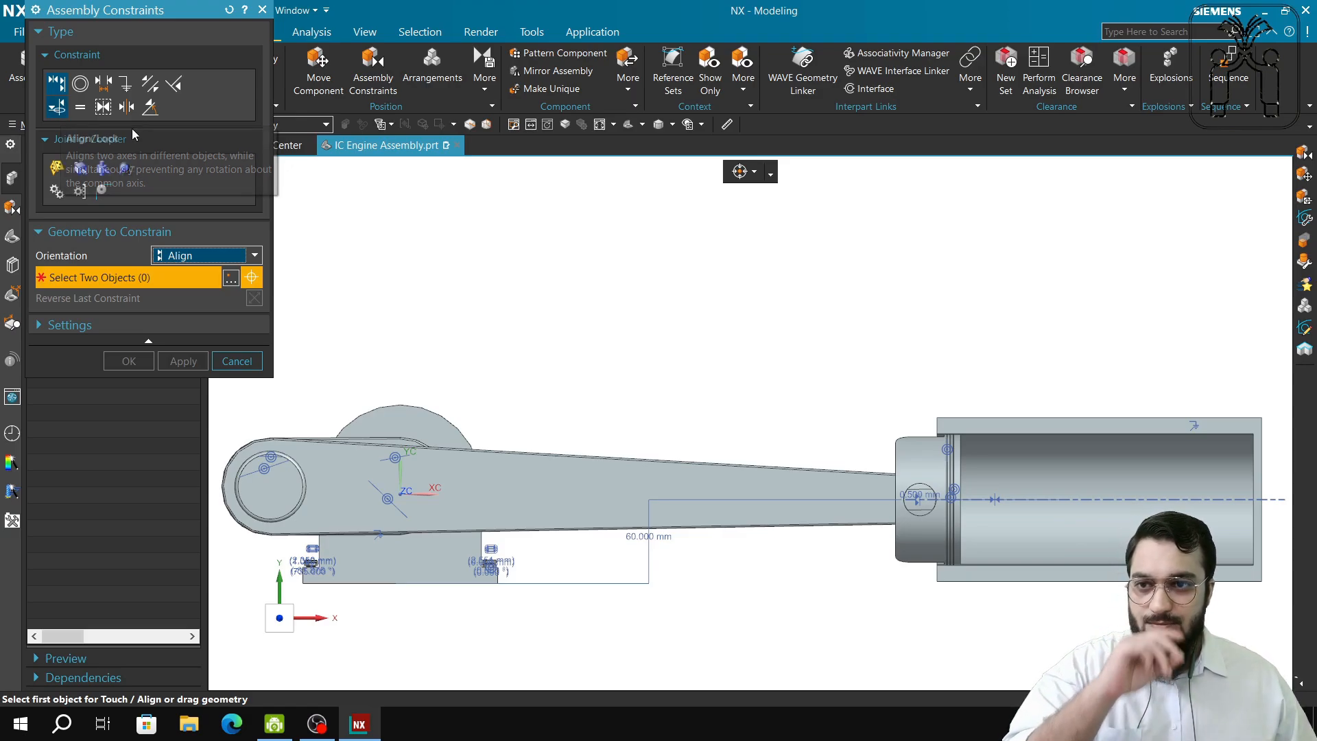
left_click(262, 12)
middle_click_drag(675, 409, 546, 377, "shift")
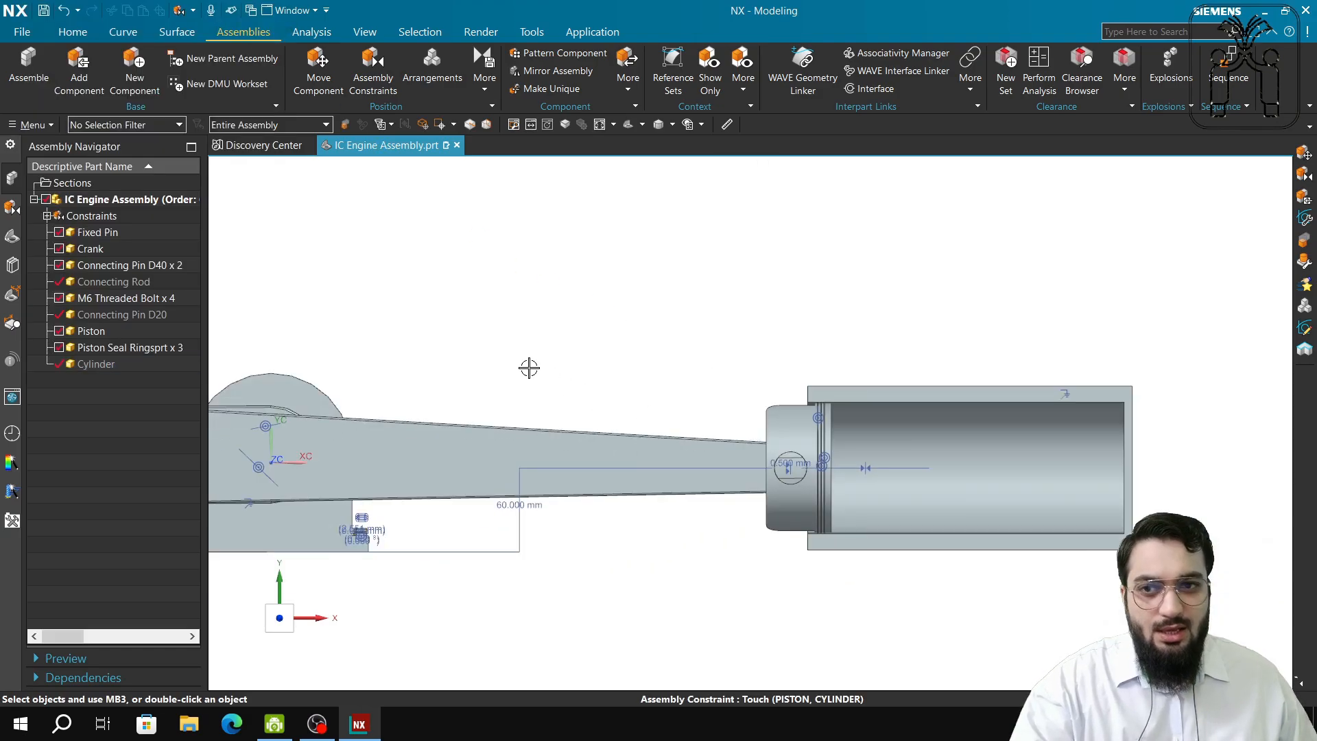
Try the Slider joint type twice, closing Assembly Constraints each time without adding a constraint.
left_click(373, 68)
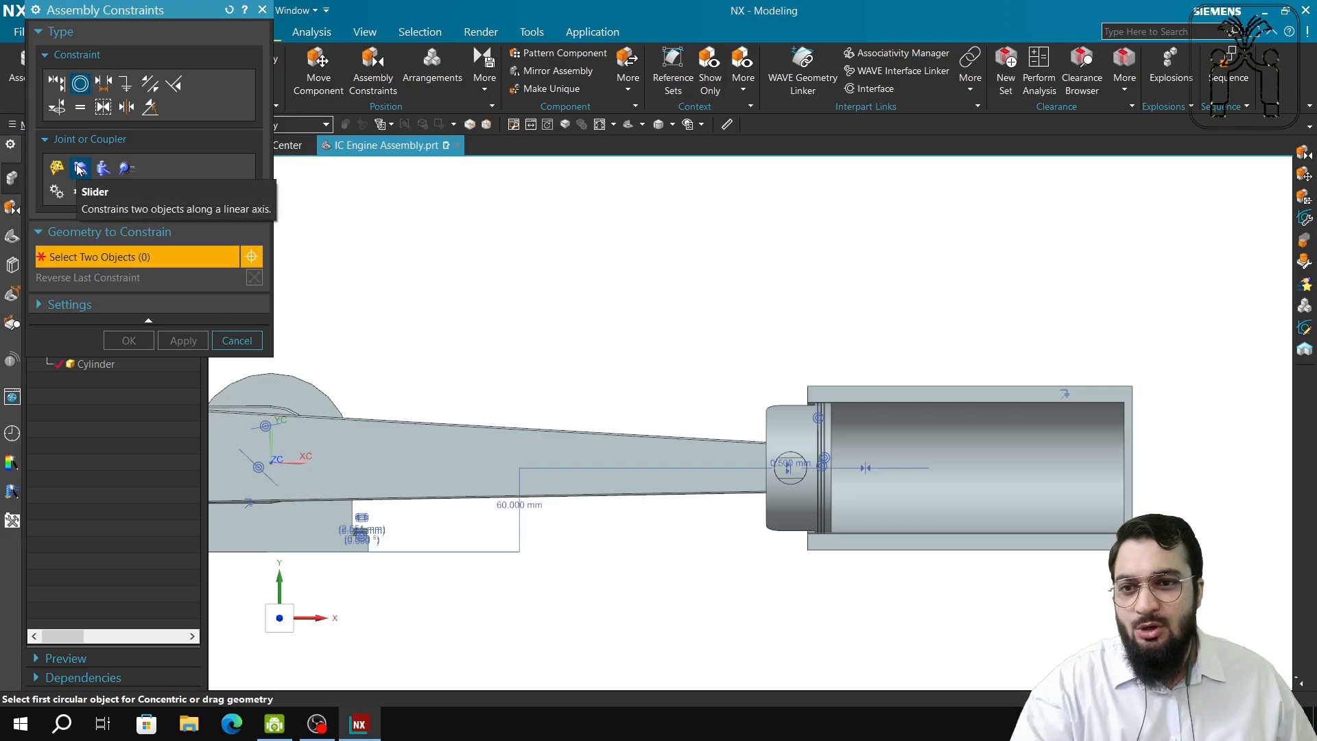
left_click(80, 169)
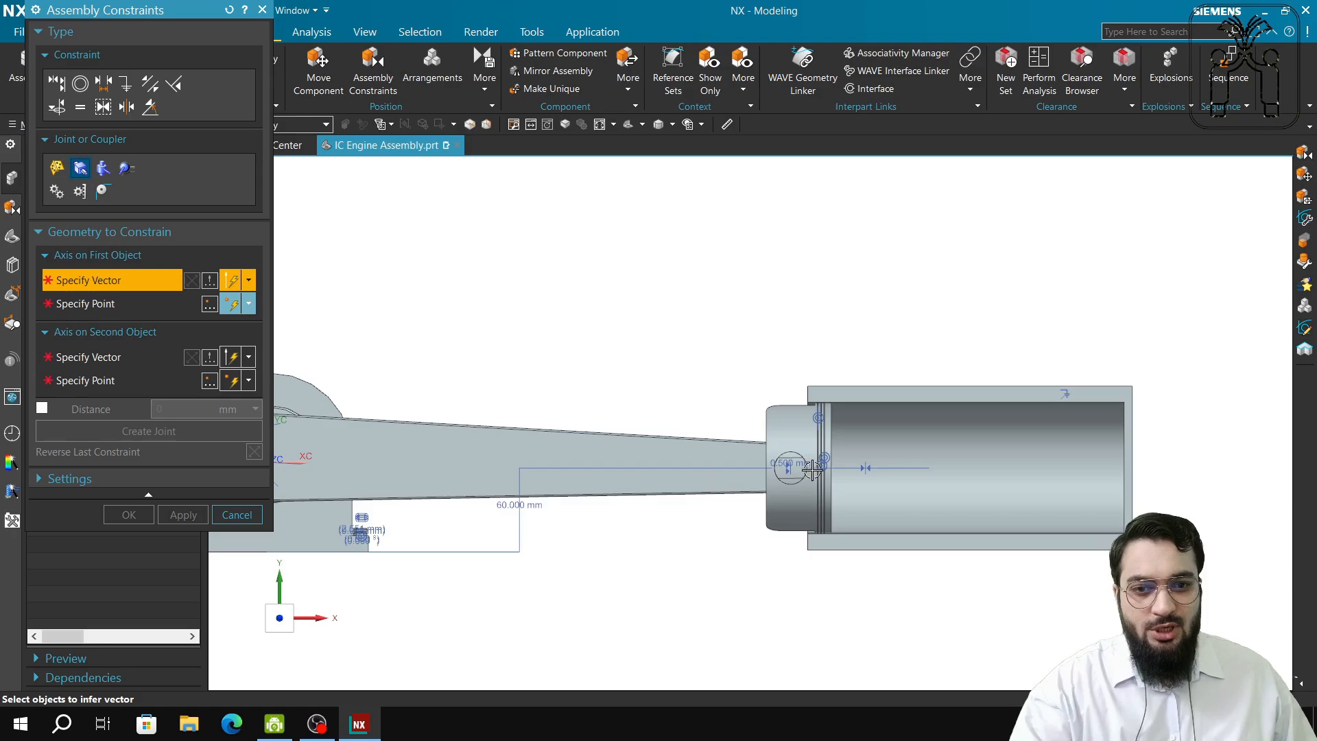
left_click(235, 515)
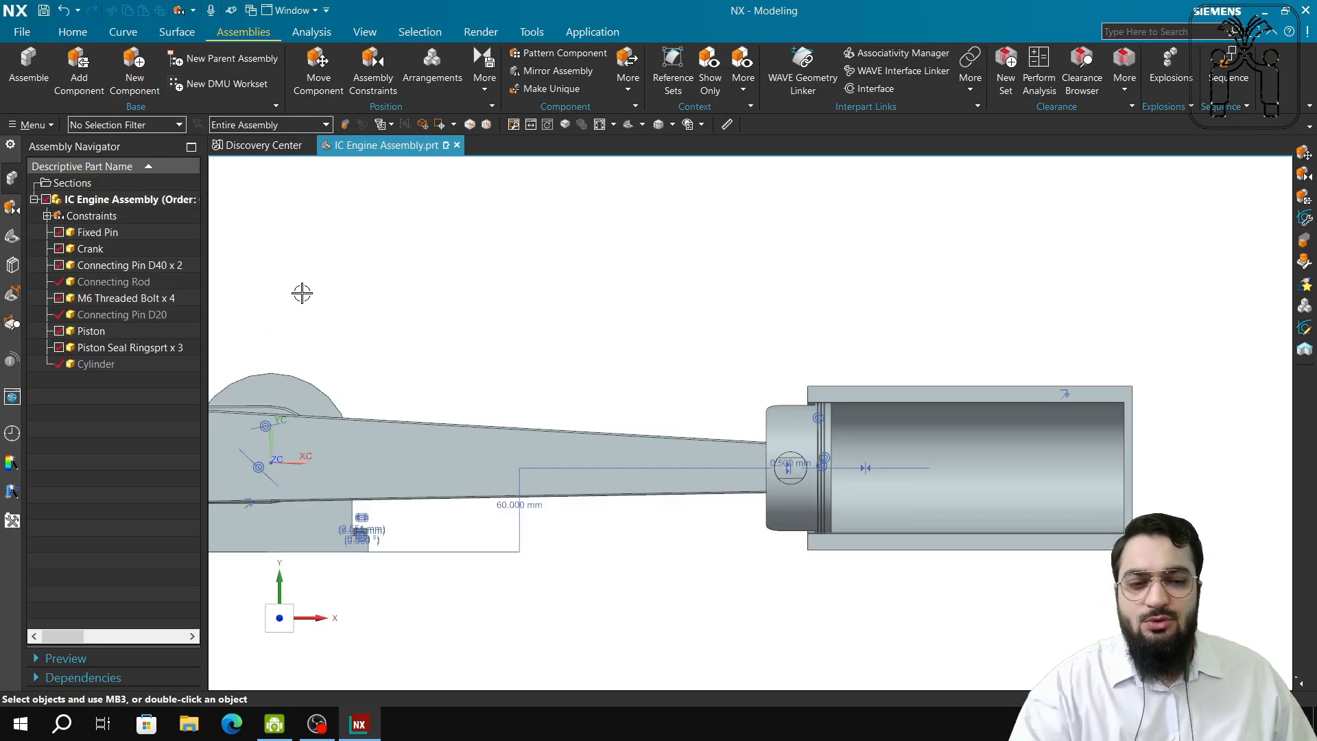
left_click(373, 75)
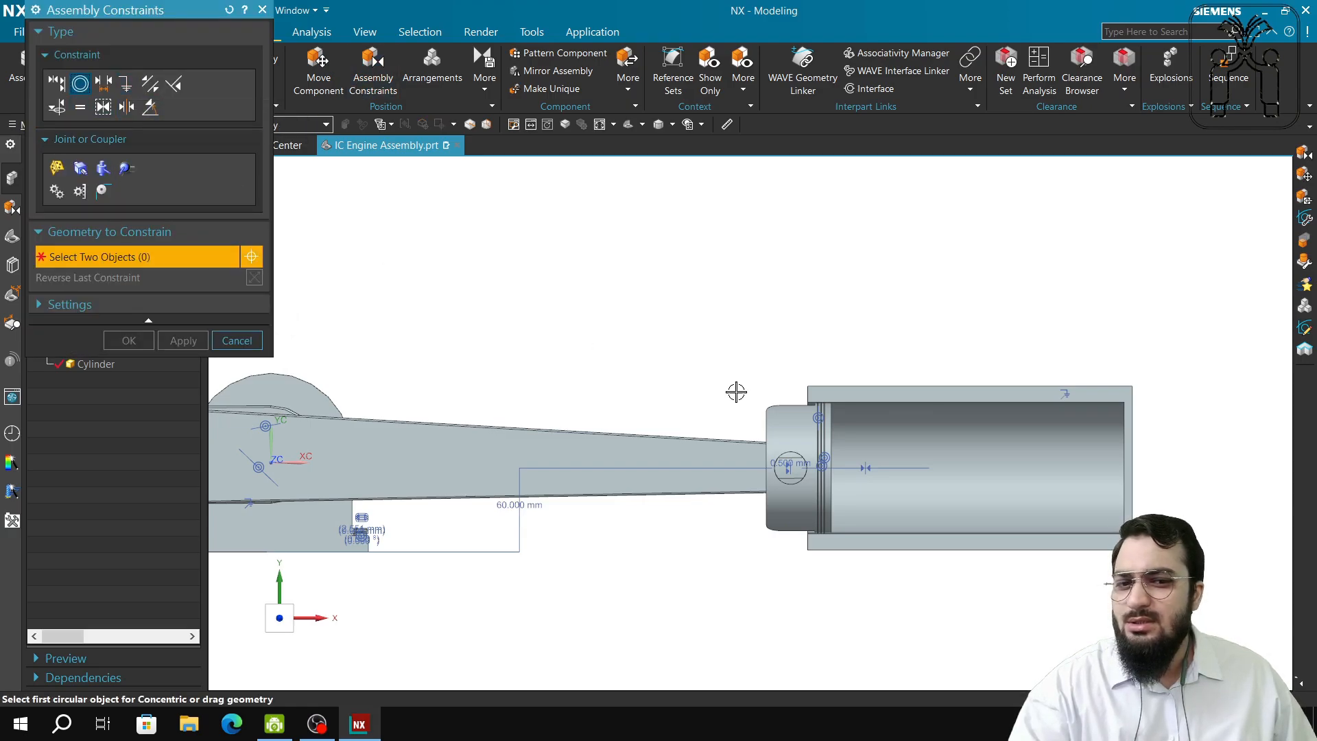
scroll(884, 453, "up", 3)
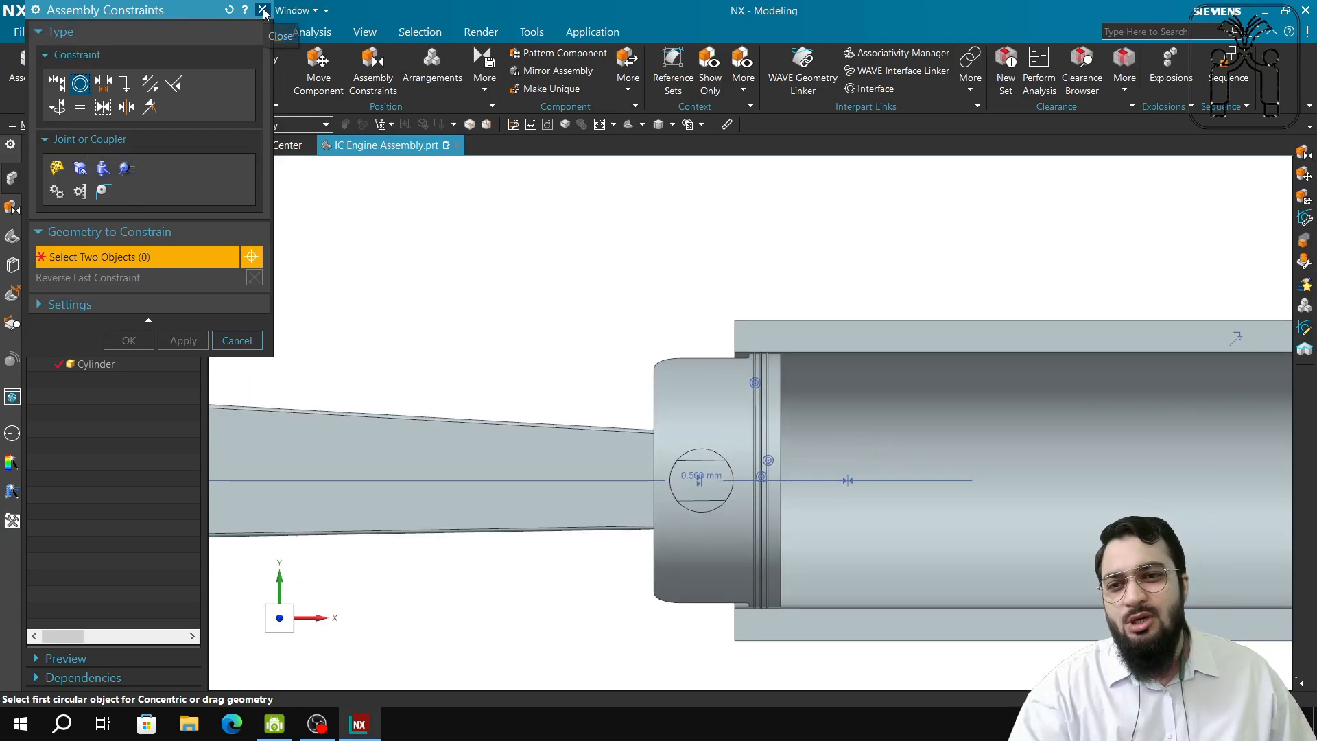
left_click(54, 84)
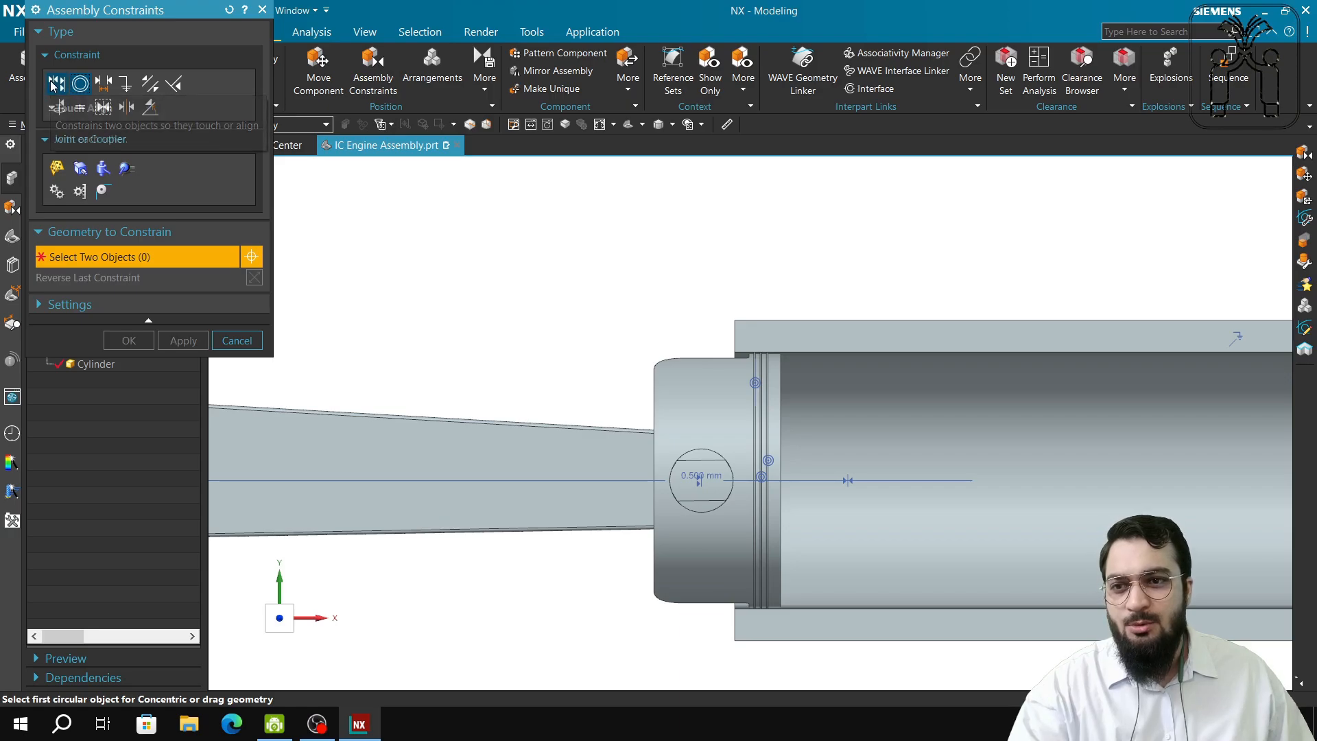
left_click(79, 175)
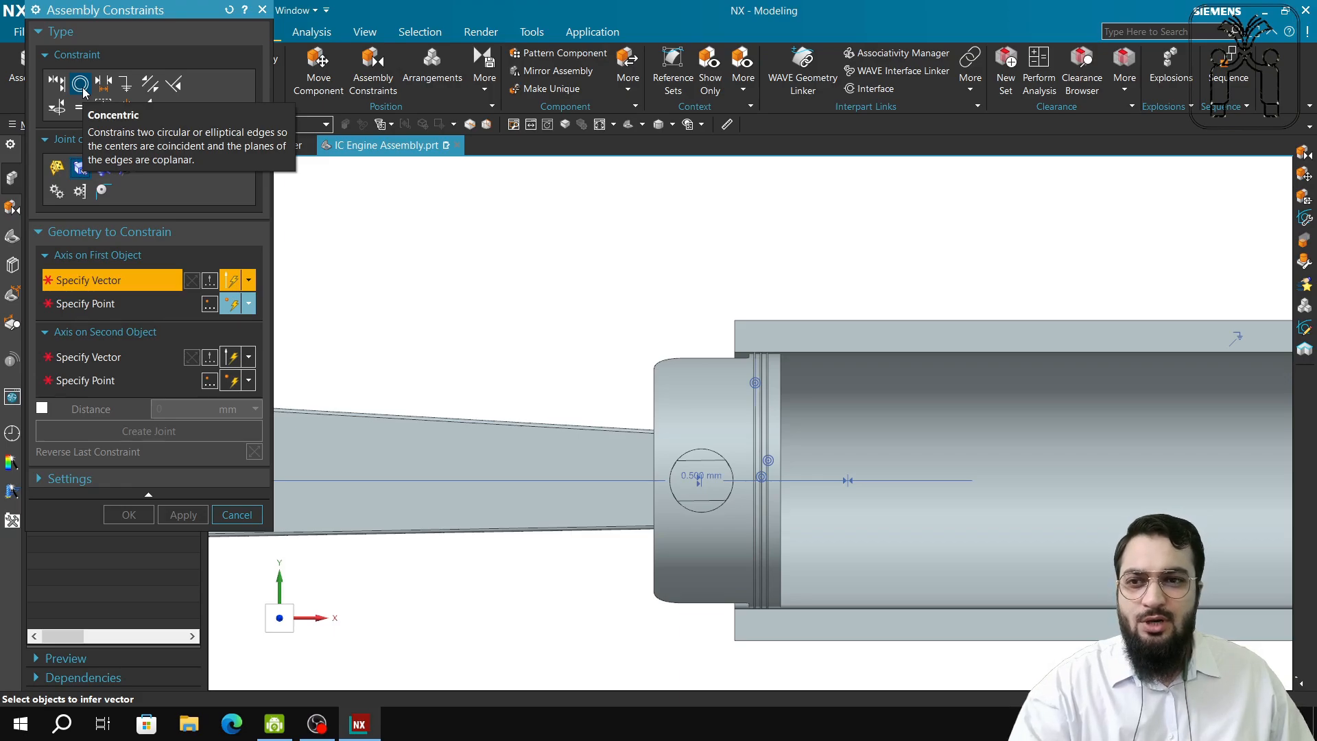
left_click(262, 10)
scroll(565, 437, "up", 4)
middle_click_drag(565, 437, 981, 291)
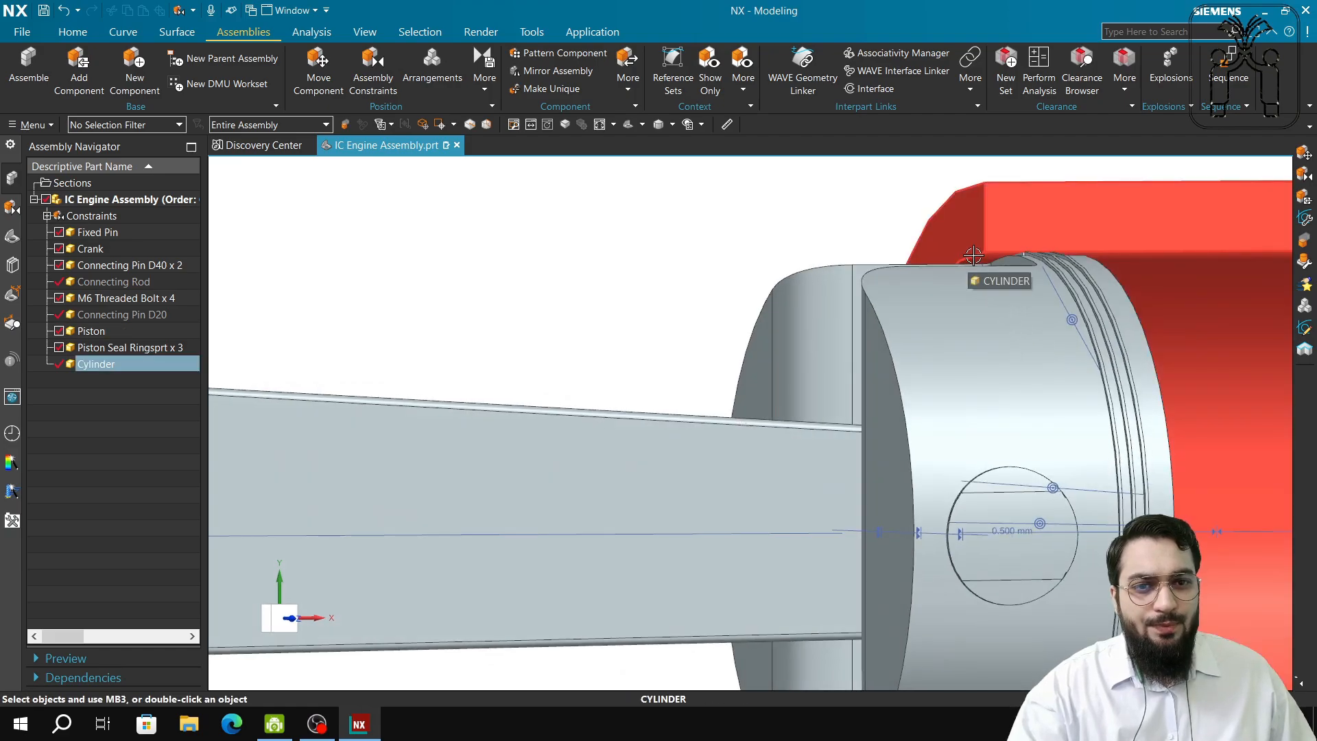
scroll(974, 255, "up", 3)
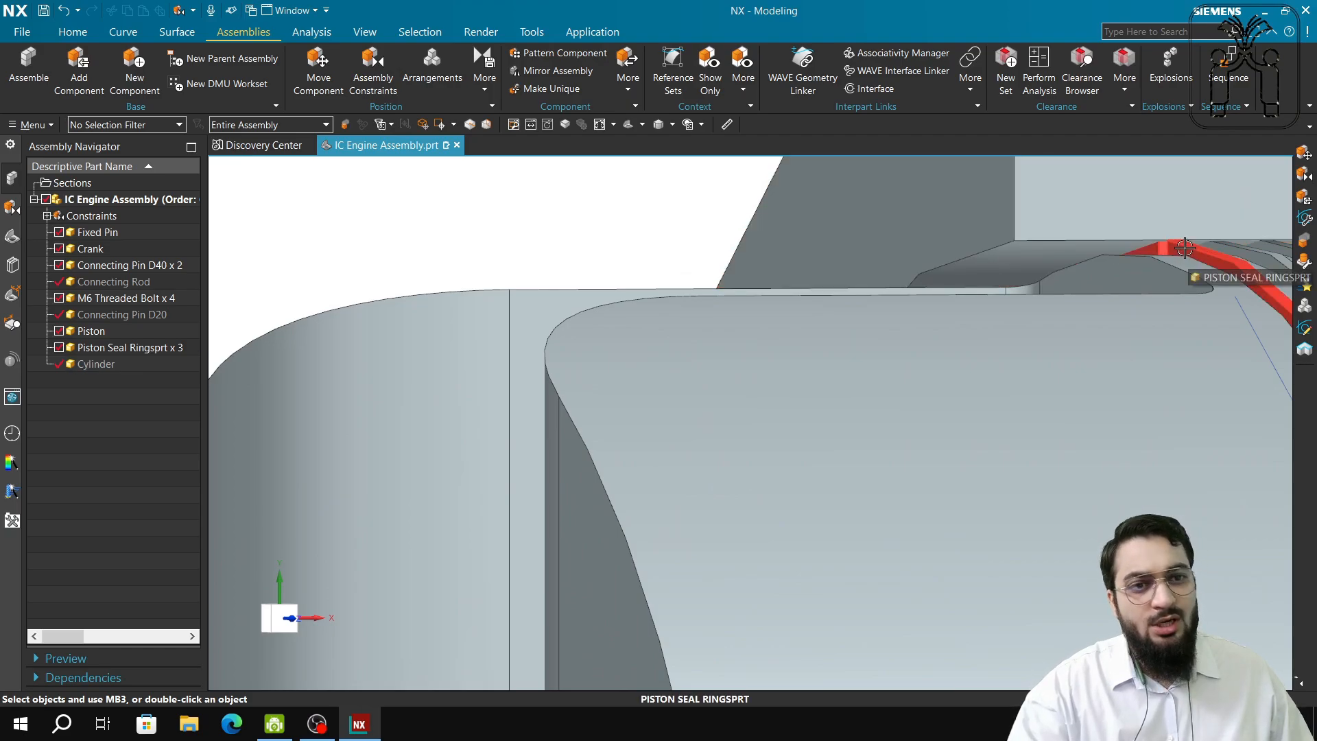
scroll(1111, 315, "down", 5)
mouse_move(1088, 531)
middle_mouse_down()
mouse_move(1047, 535)
mouse_move(1069, 532)
middle_mouse_up()
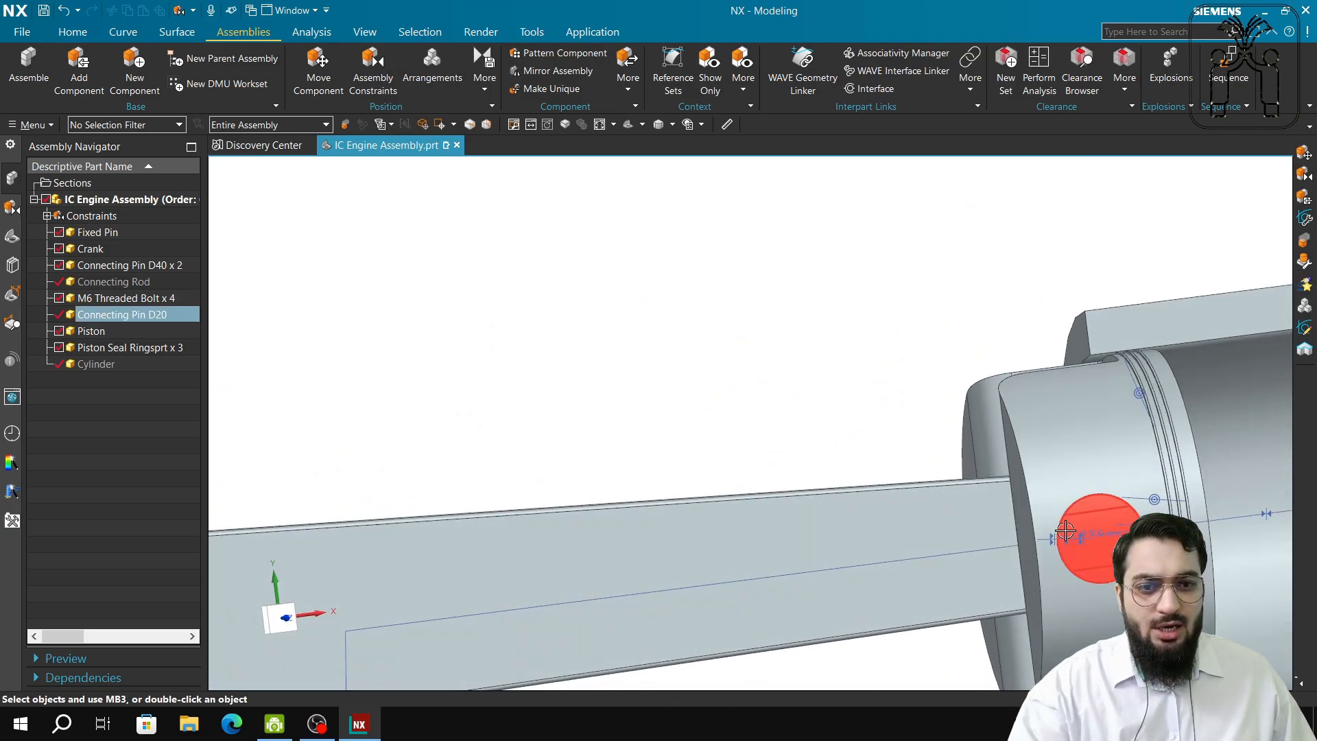
scroll(1069, 532, "down", 3)
scroll(735, 405, "down", 2)
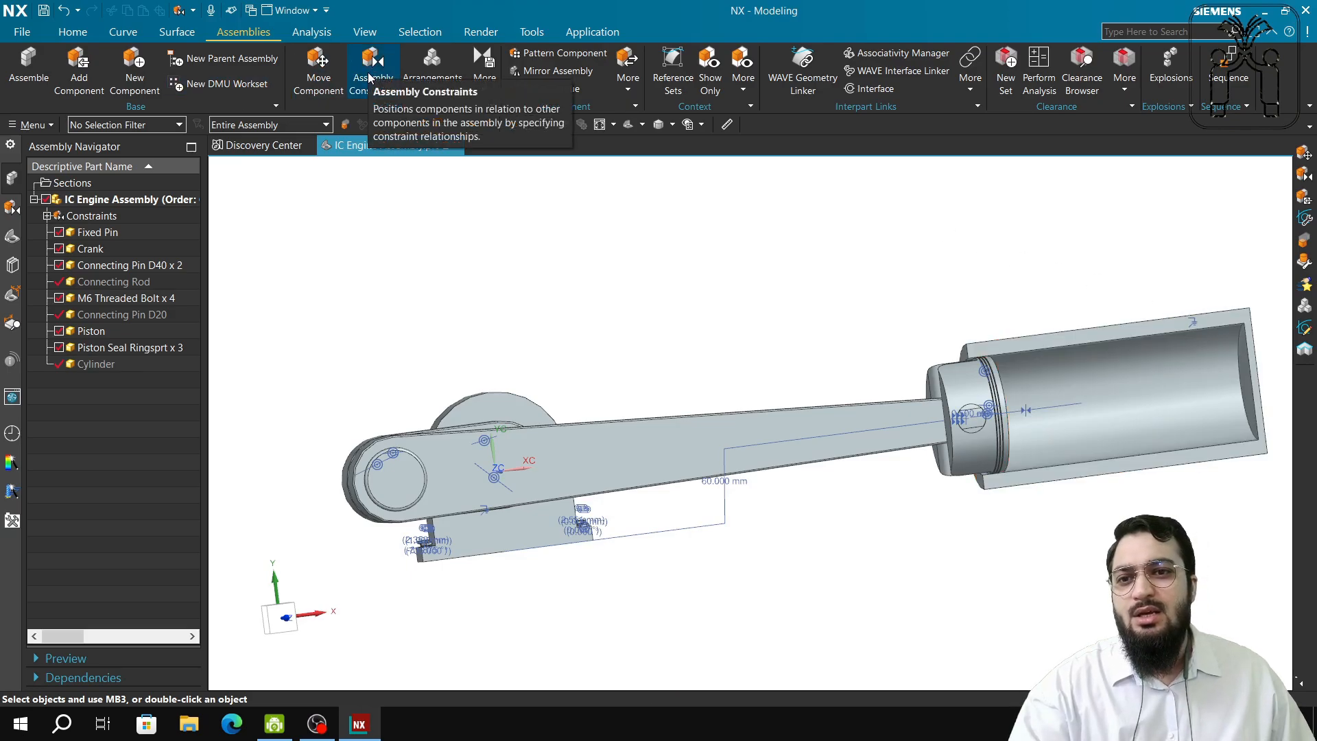
left_click(319, 65)
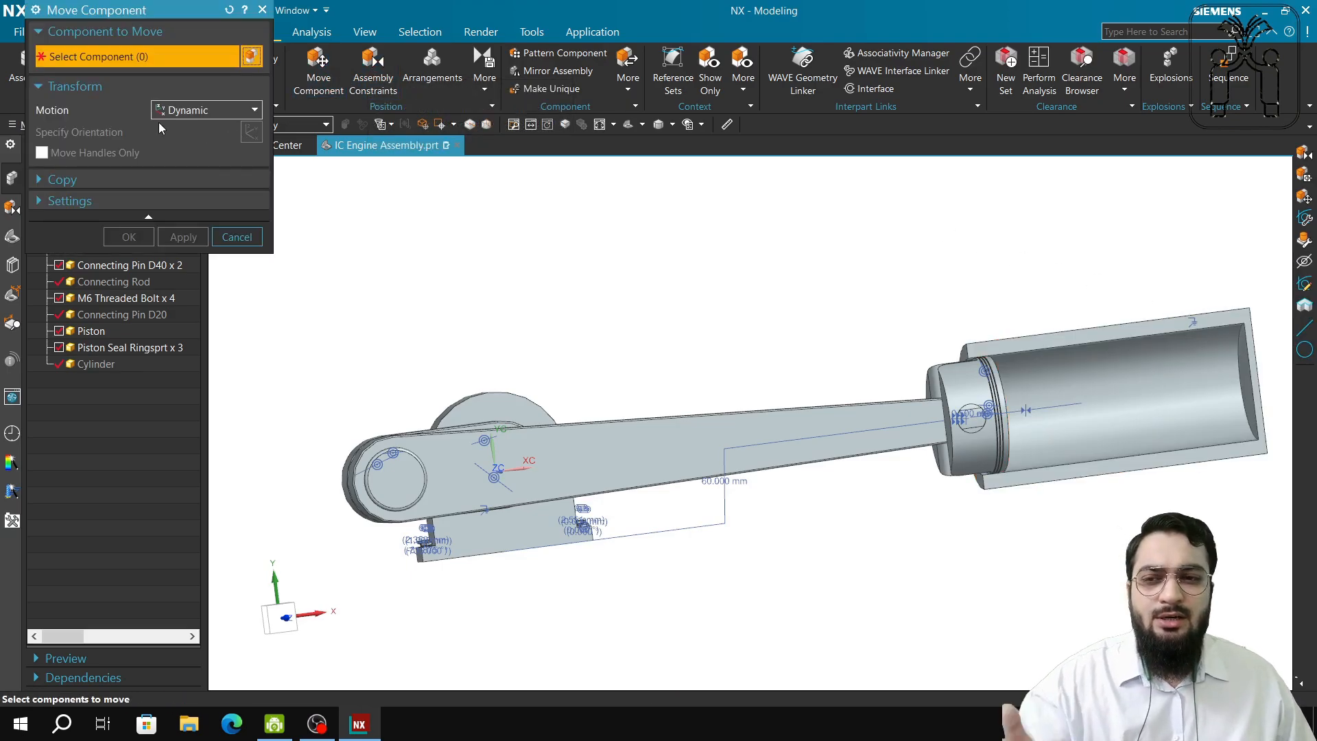
left_click(206, 110)
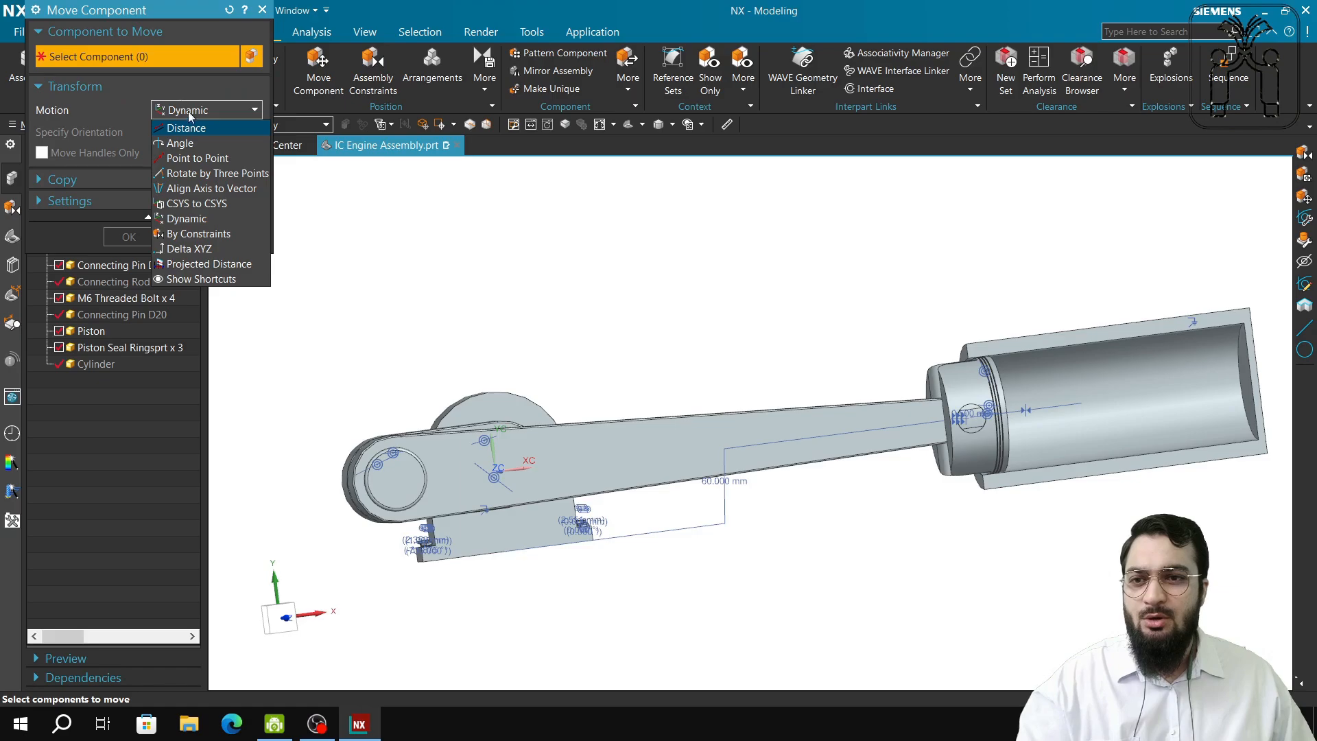
left_click(185, 142)
left_click(185, 115)
left_click(186, 127)
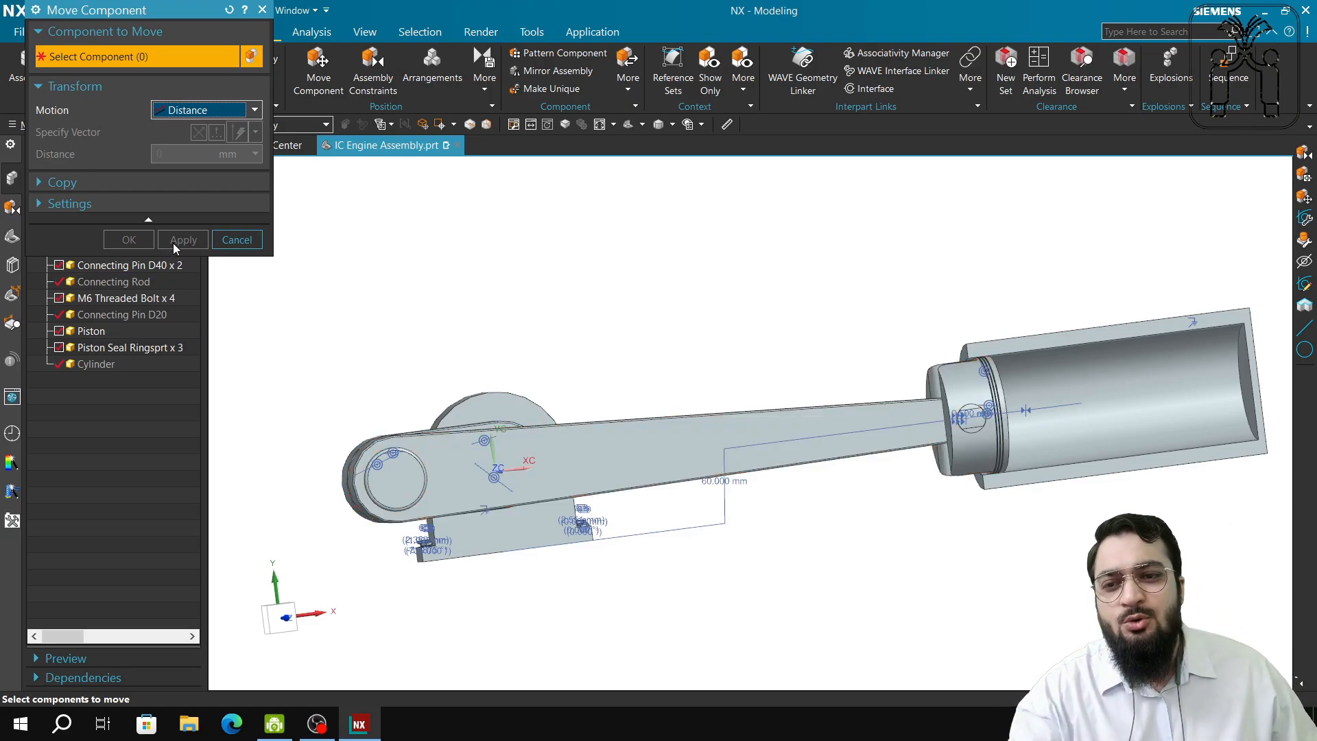
left_click(244, 243)
left_click(318, 69)
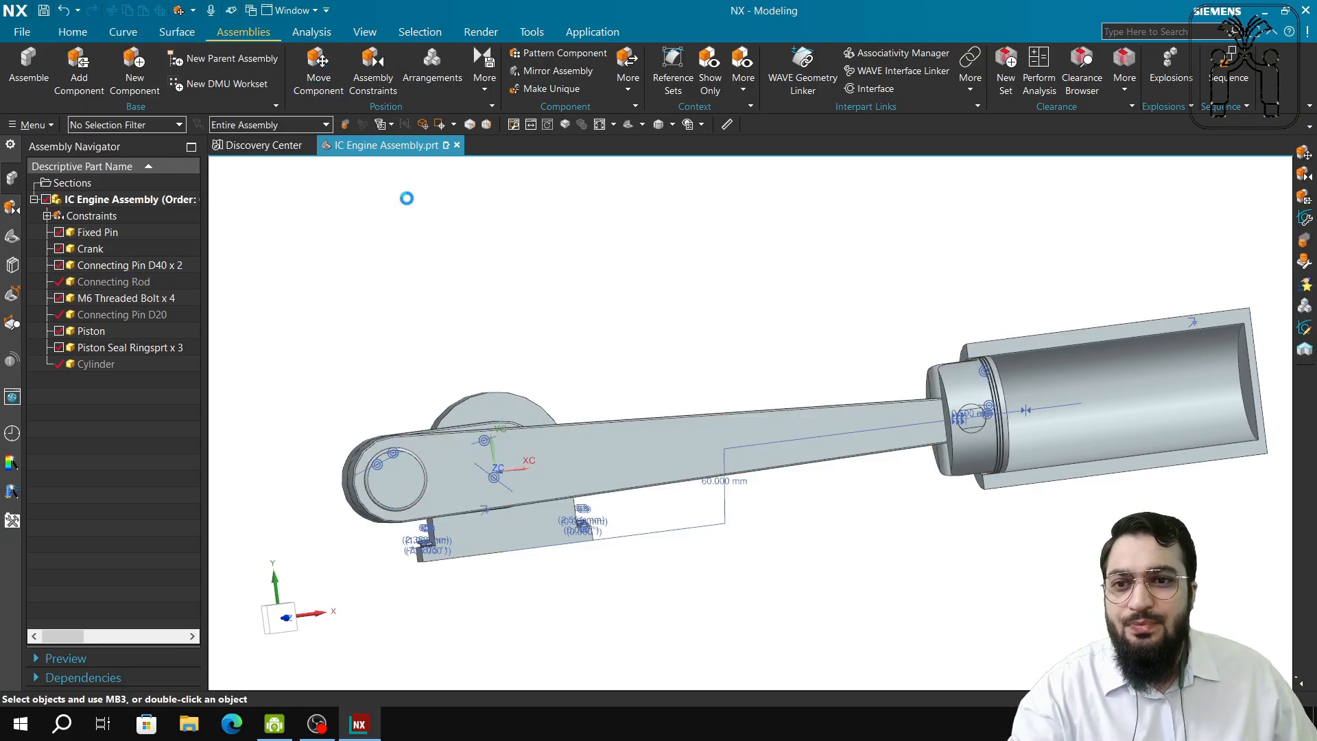
left_click(689, 456)
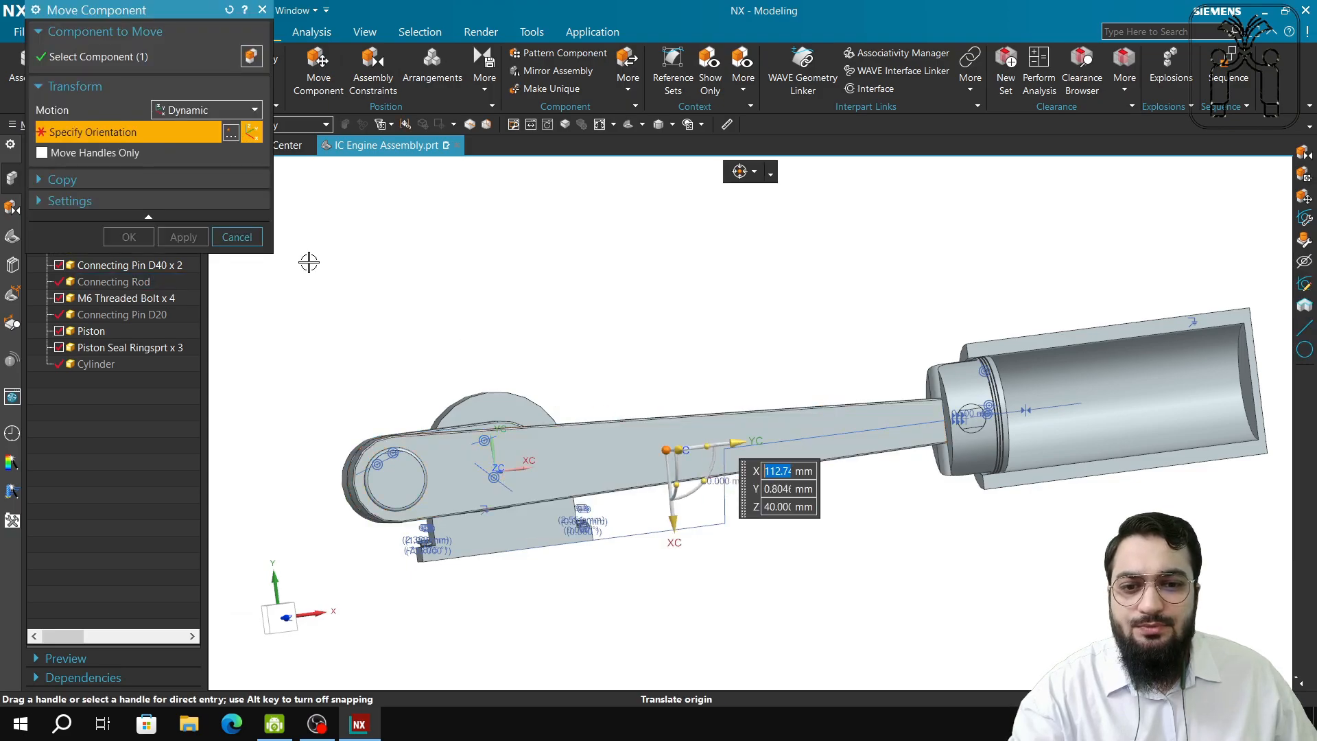
left_click_drag(703, 452, 838, 390)
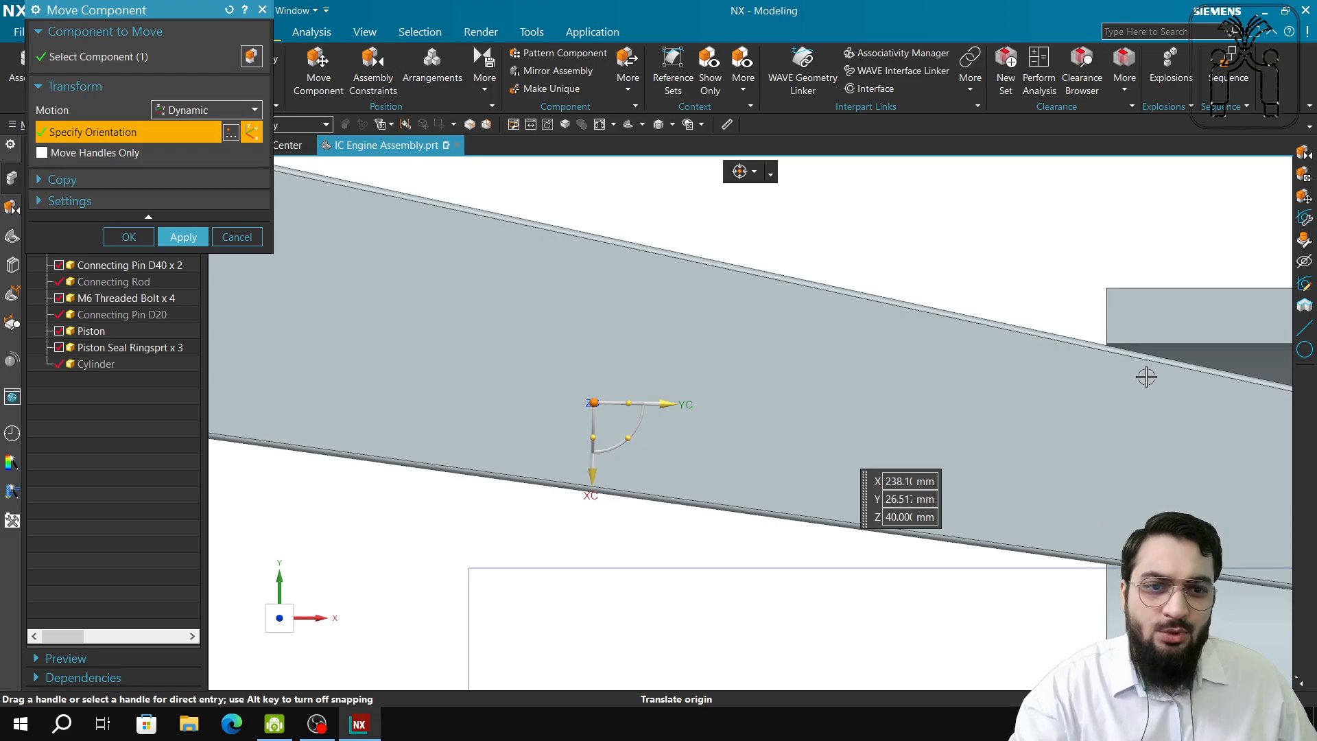
scroll(1148, 423, "down", 4)
middle_click_drag(1149, 423, 758, 299, "shift")
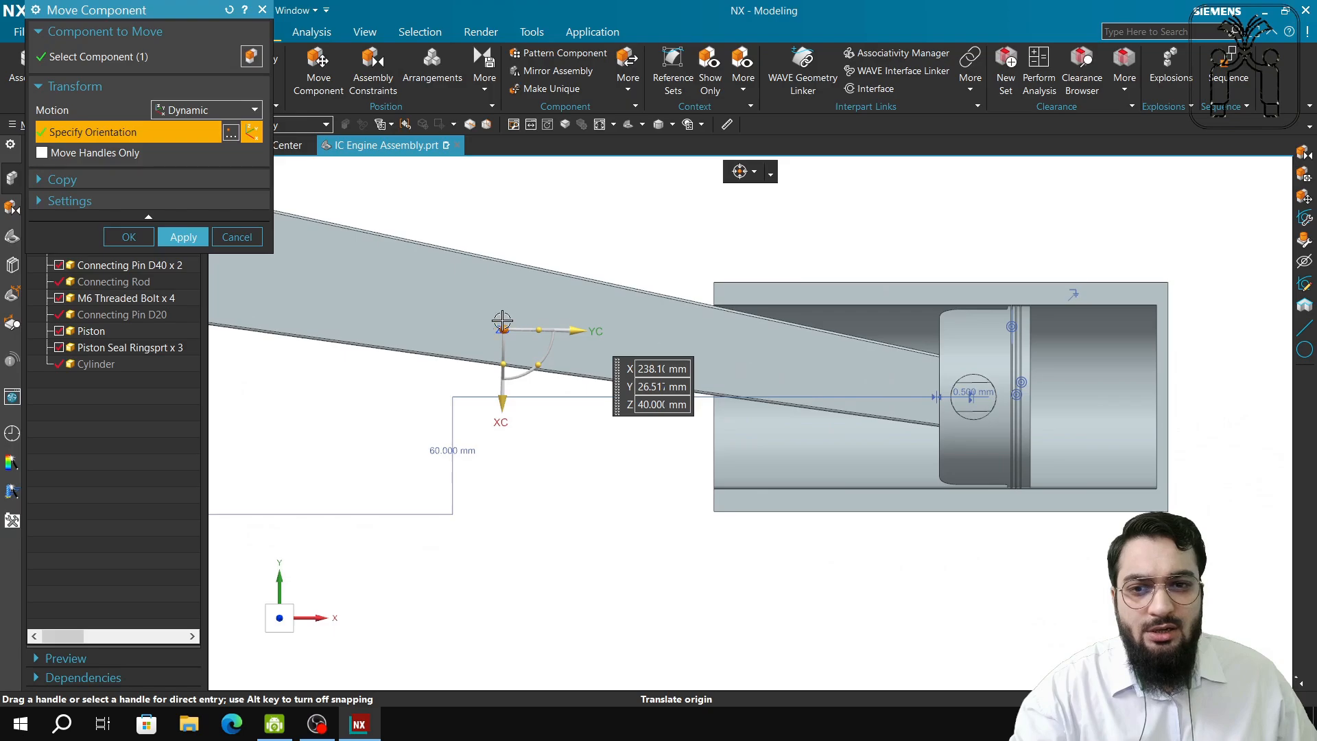
left_click_drag(501, 319, 613, 292)
left_click(228, 240)
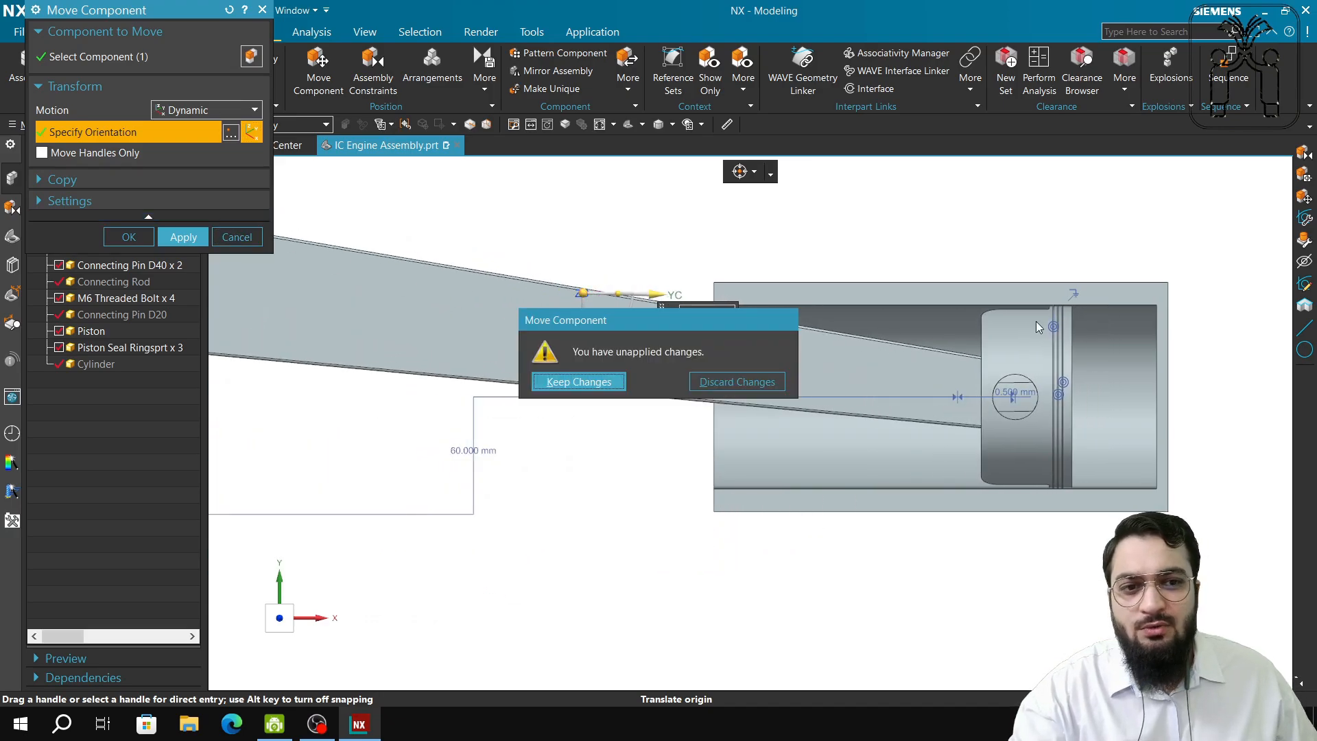
left_click(723, 383)
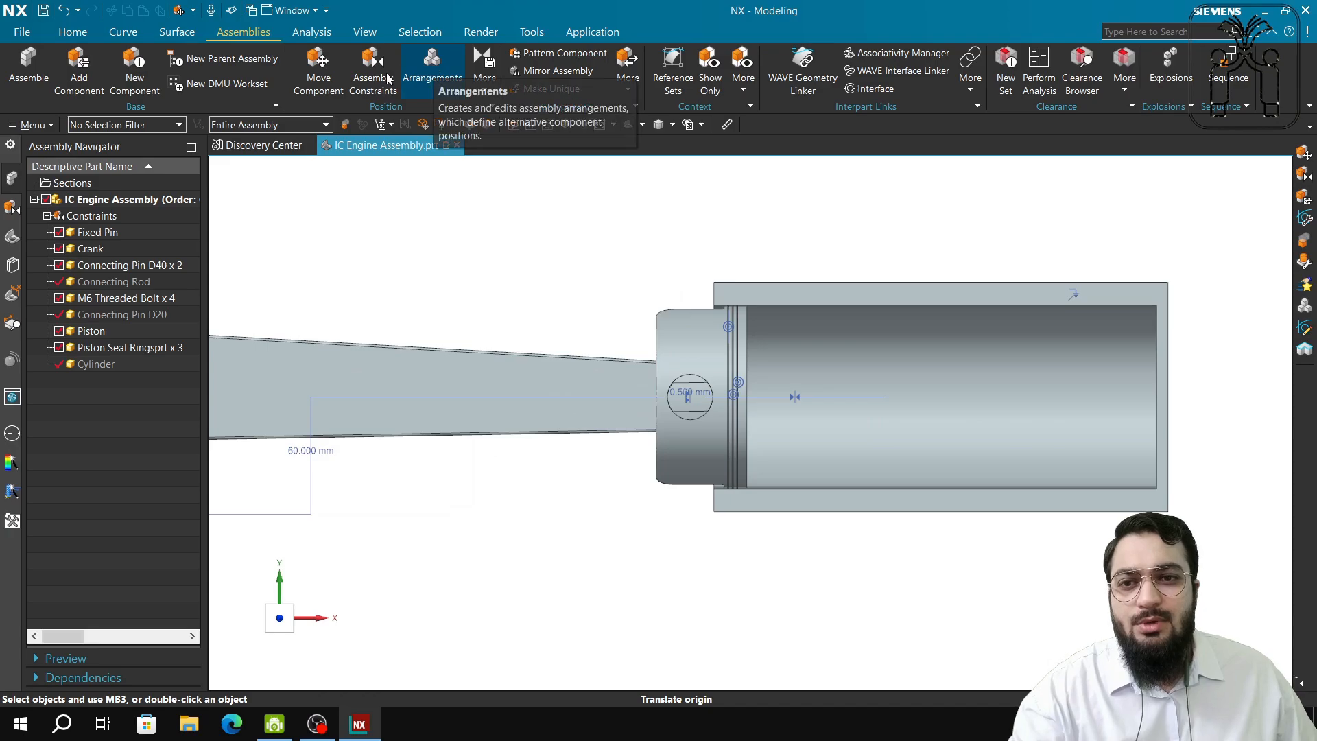
left_click(341, 79)
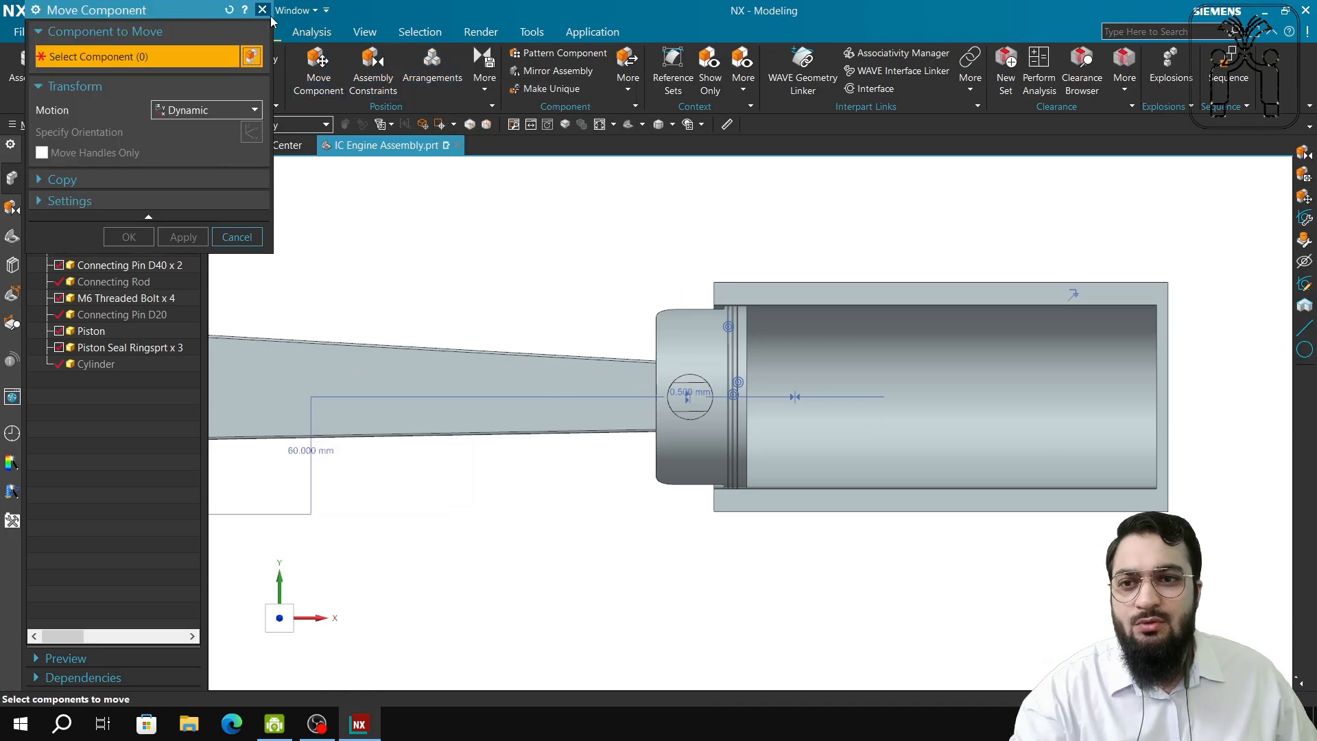
left_click(269, 14)
left_click(373, 65)
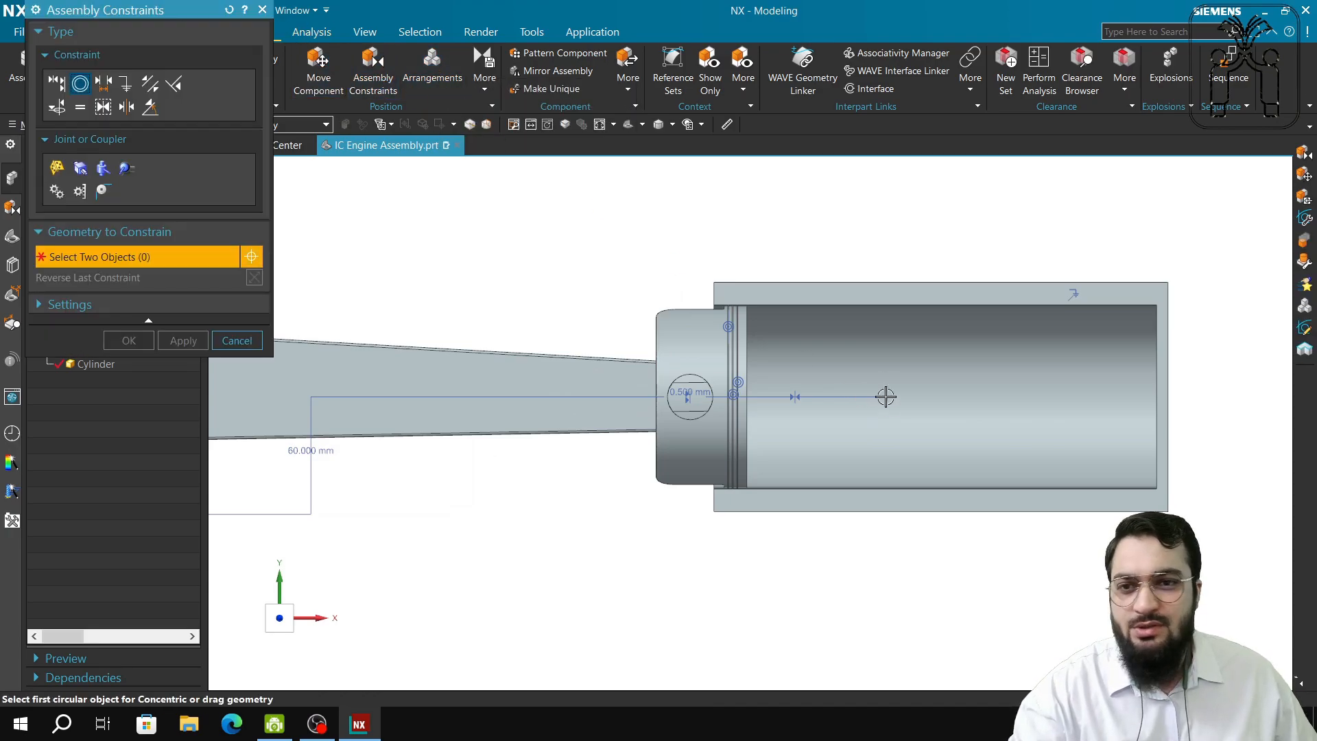
left_click(259, 341)
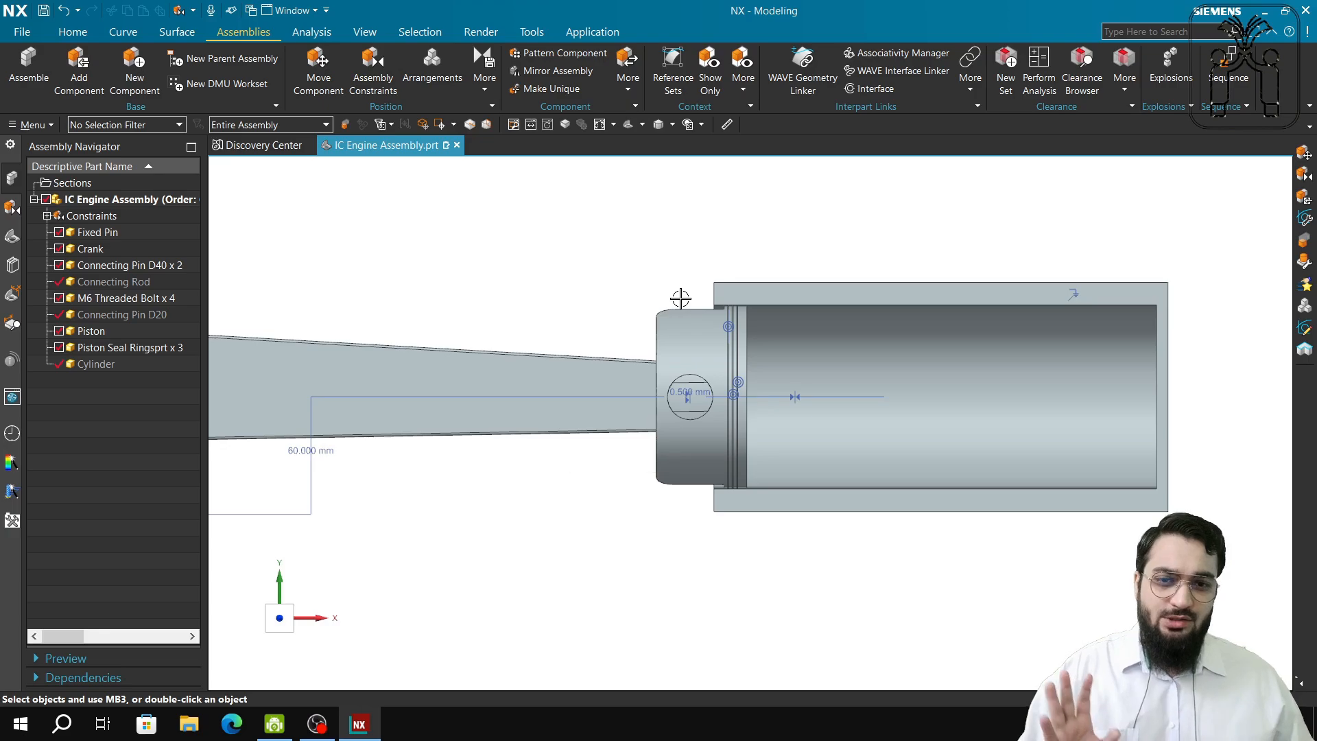
scroll(672, 502, "down", 4)
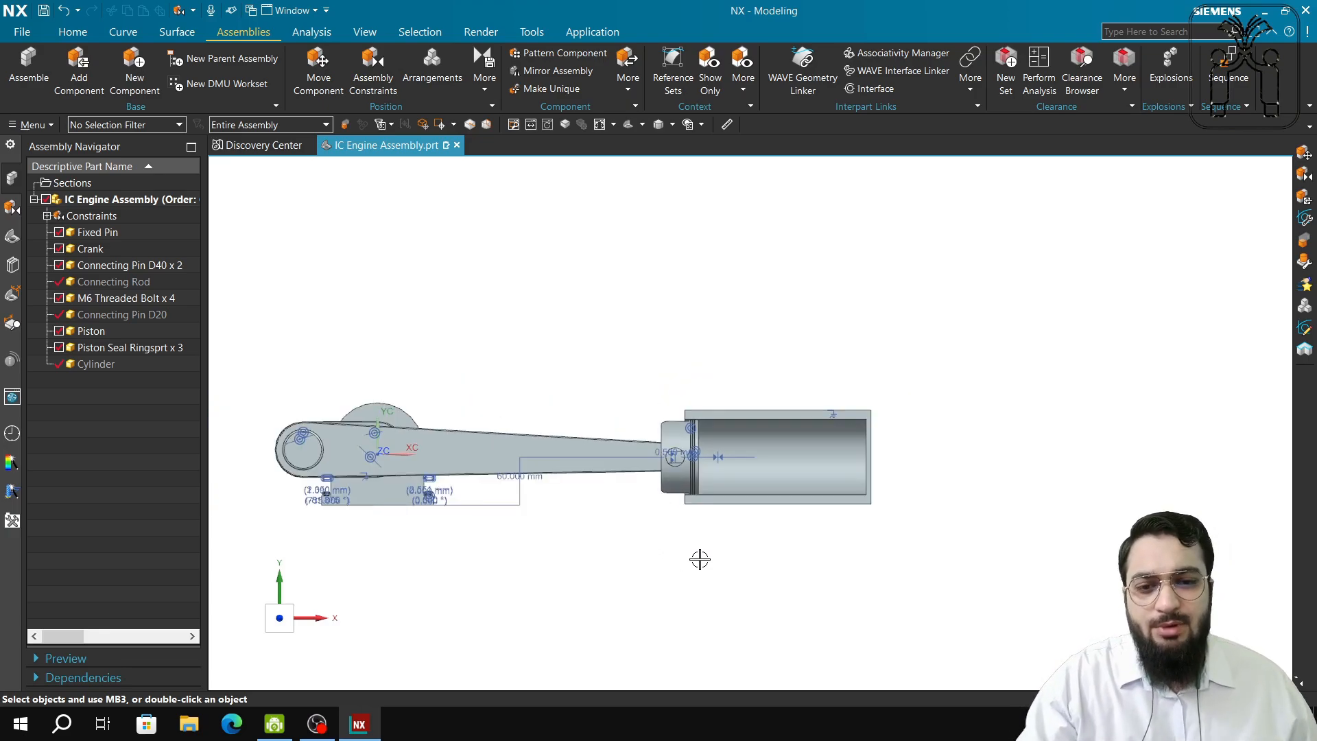
Fit the assembly in an isometric view and select the Connecting Rod to move.
middle_click_drag(700, 559, 928, 444, "shift")
mouse_move(439, 454)
middle_mouse_down()
mouse_move(426, 471)
mouse_move(471, 439)
mouse_move(469, 466)
mouse_move(459, 456)
middle_mouse_up()
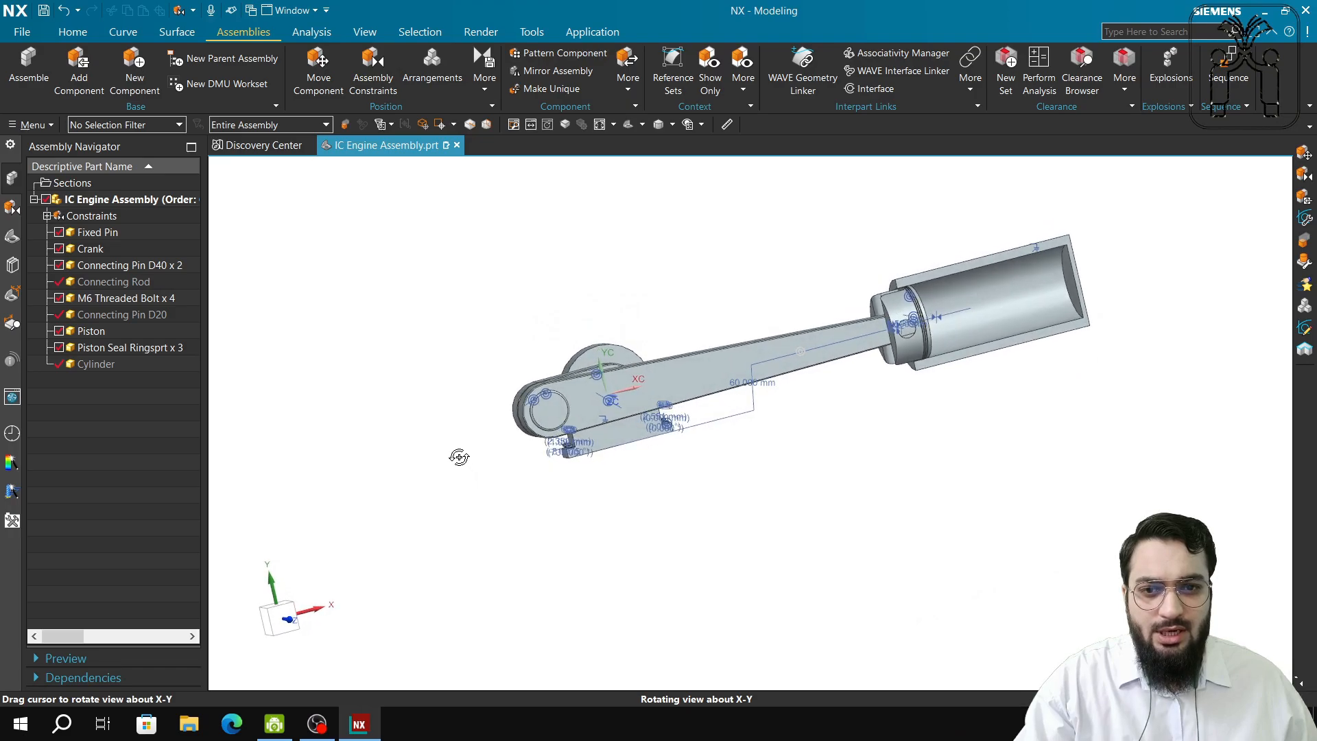
left_click(600, 124)
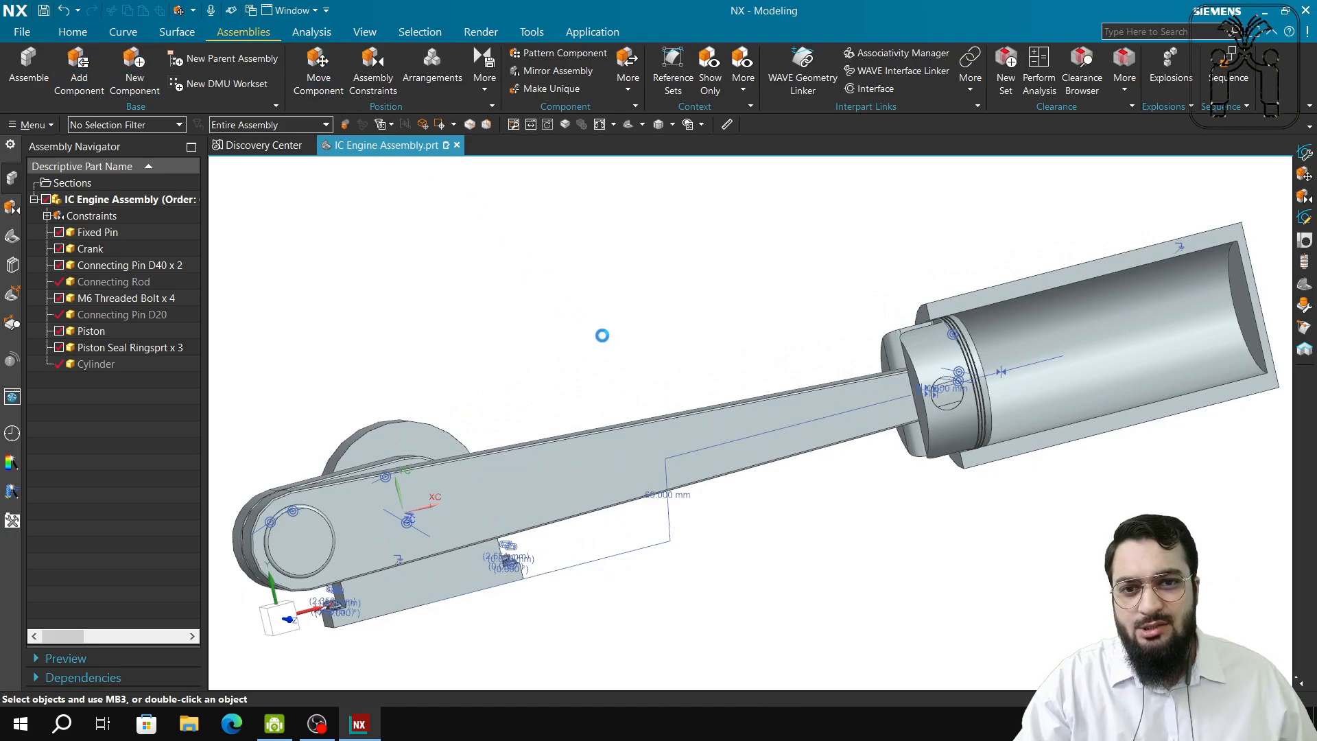
left_click(648, 455)
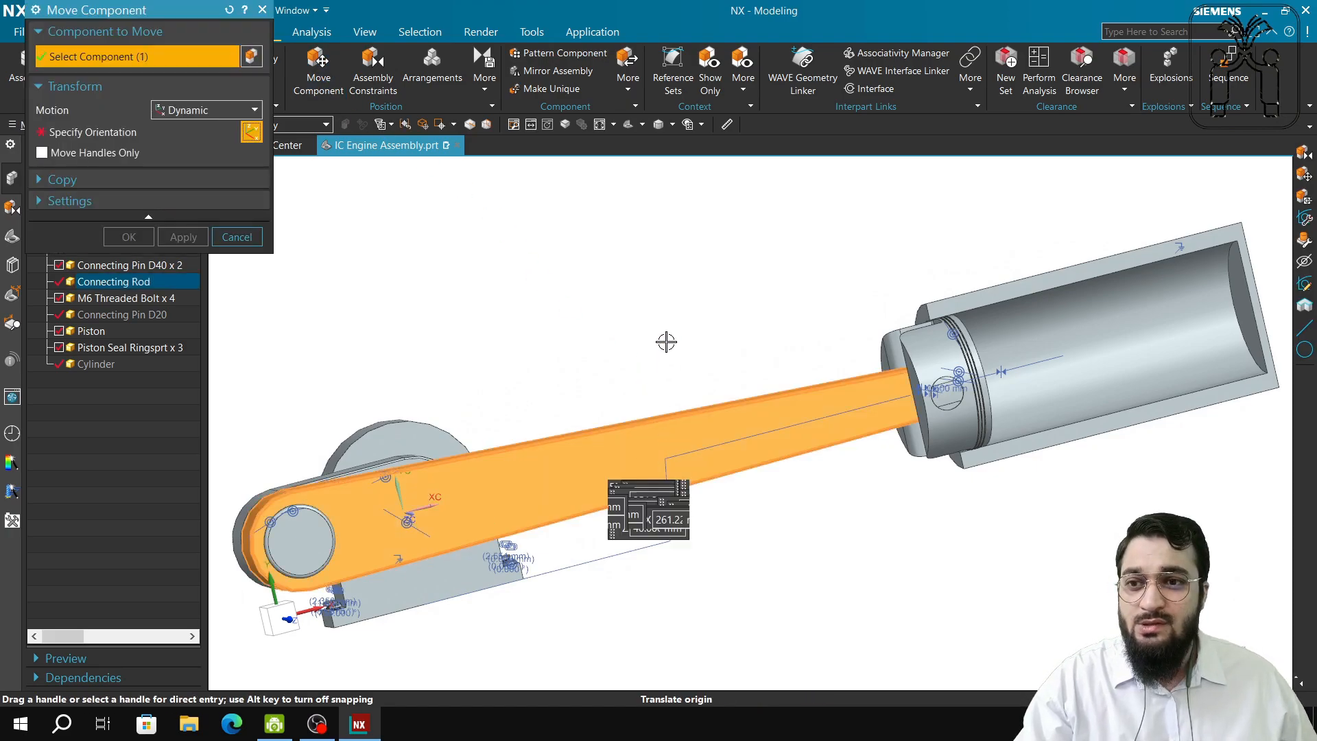
Drag the connecting rod through several poses, checking the crank and piston follow.
left_click_drag(595, 461, 936, 311)
left_click_drag(959, 489, 927, 405)
left_click_drag(919, 463, 906, 351)
left_click_drag(961, 431, 868, 313)
left_click_drag(865, 470, 945, 380)
left_click_drag(880, 493, 960, 362)
left_click_drag(838, 503, 850, 347)
left_click_drag(951, 395, 911, 369)
left_click_drag(918, 455, 835, 351)
left_click_drag(810, 466, 553, 450)
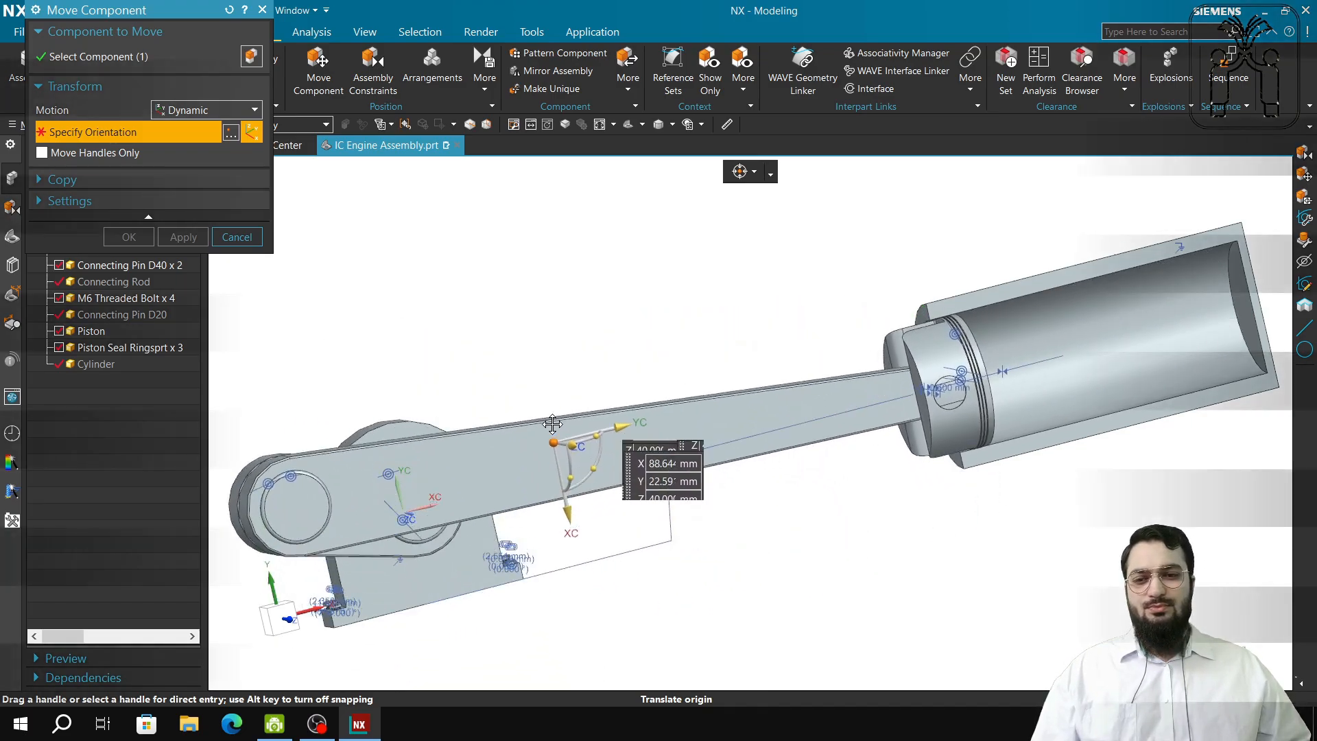